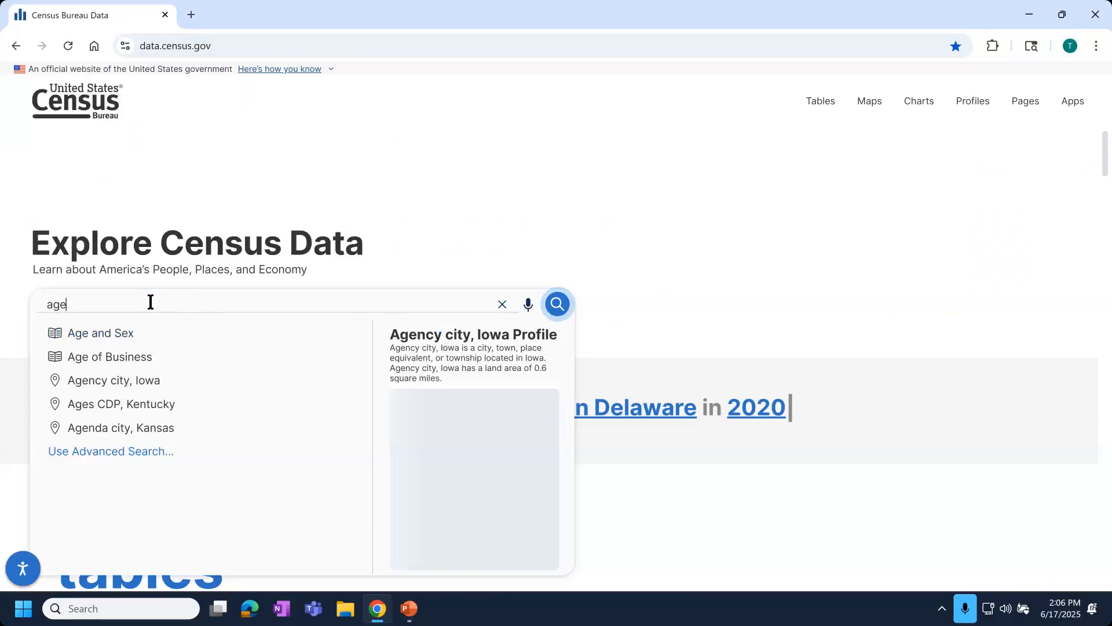
# - Search for "age" and filter the results to all states within United States, Puerto Rico, and the Island Areas
pyautogui.press('Return')
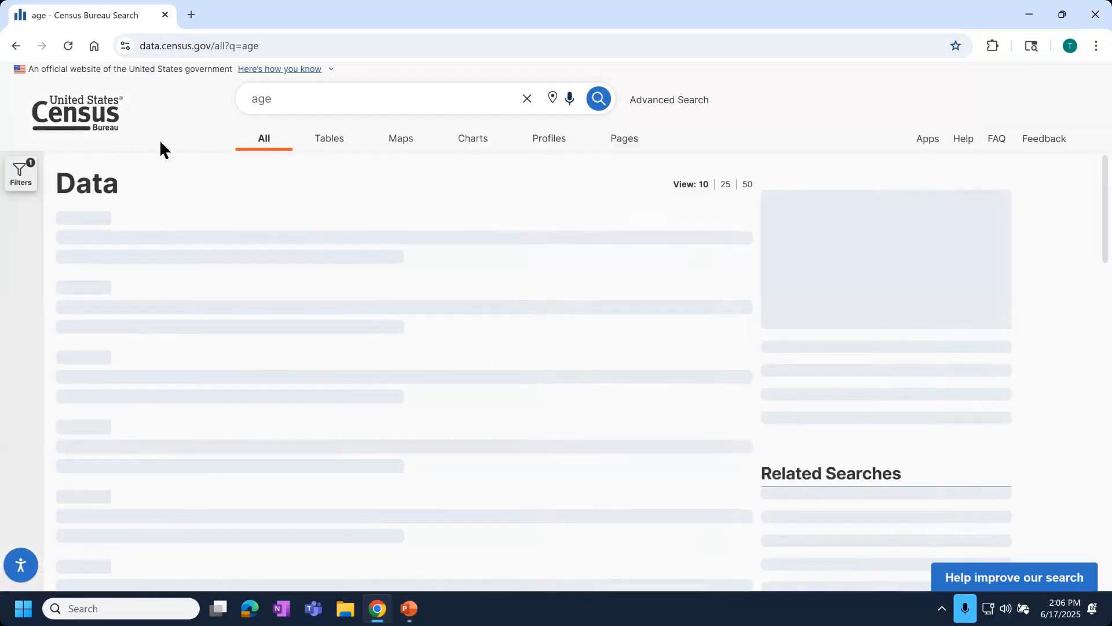
pyautogui.click(31, 178)
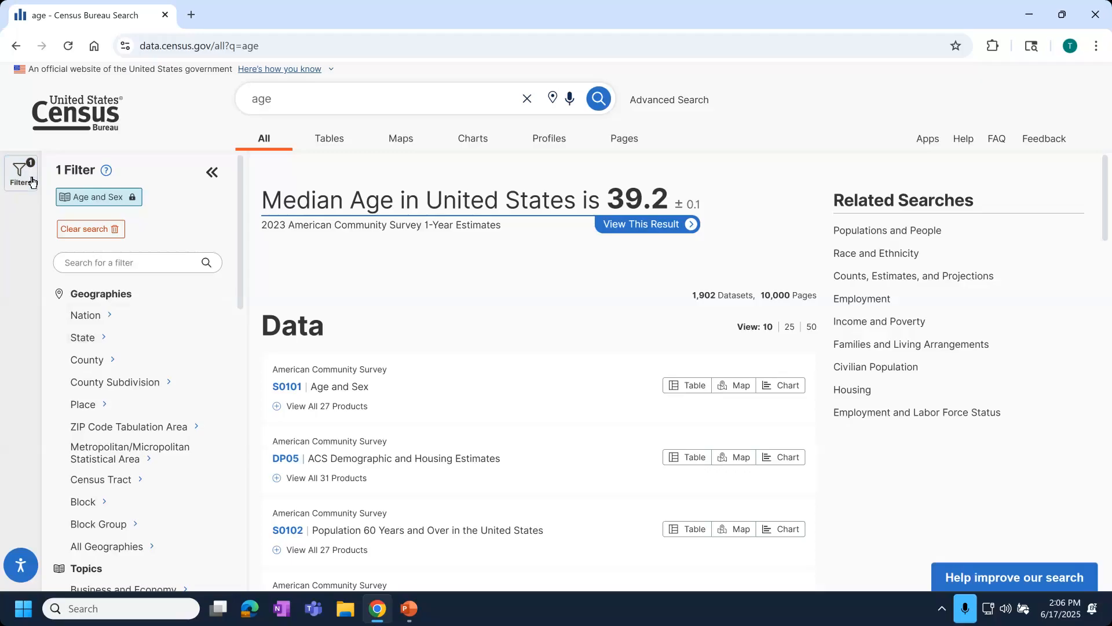
pyautogui.hotkey('ctrl', '+')
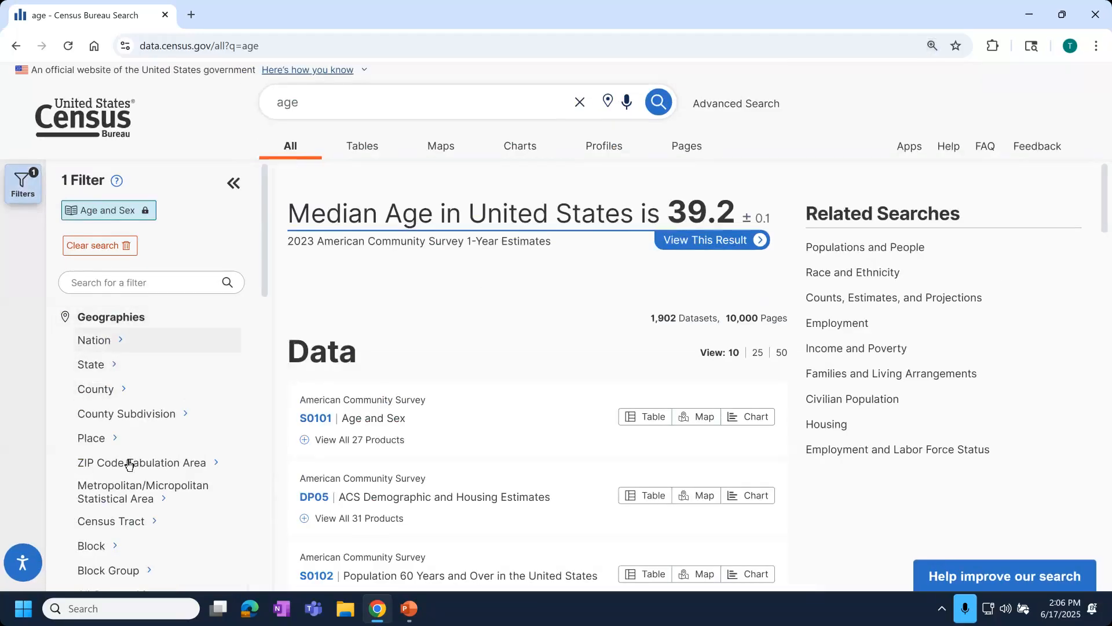
pyautogui.click(115, 372)
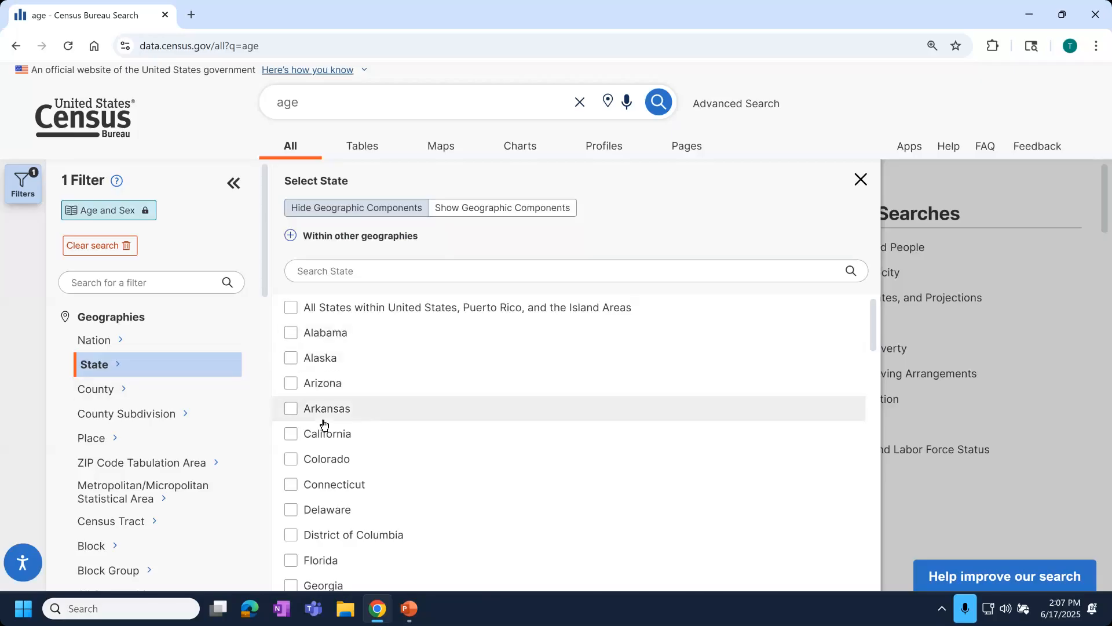
pyautogui.click(335, 317)
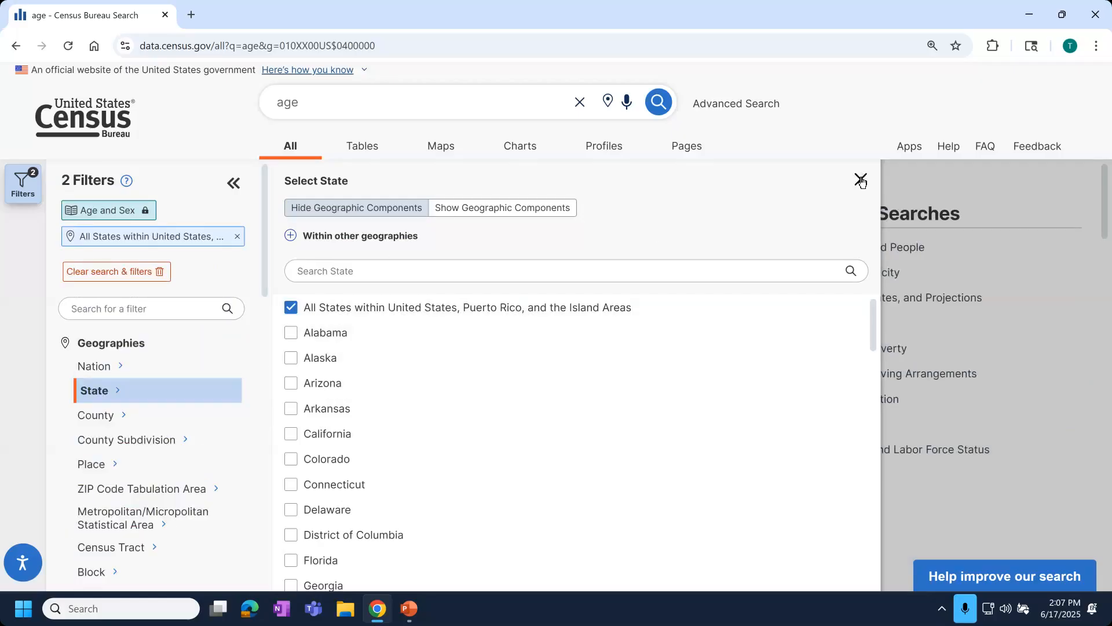
pyautogui.click(467, 102)
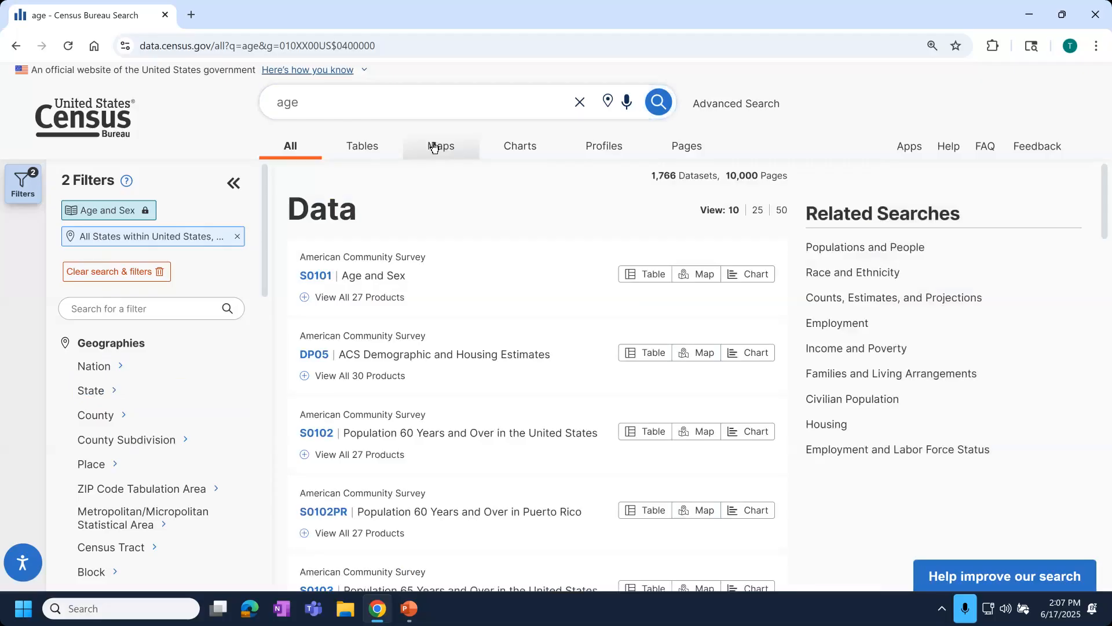
# - Open table DP05, ACS Demographic and Housing Estimates, from the table results and collapse the filters
pyautogui.click(369, 155)
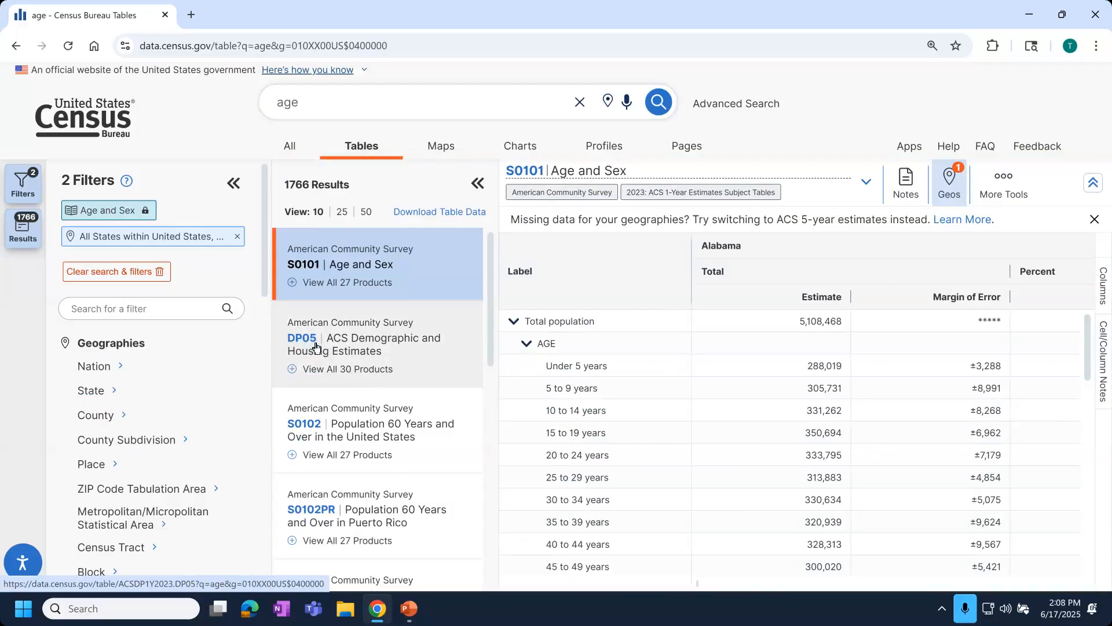
pyautogui.click(371, 351)
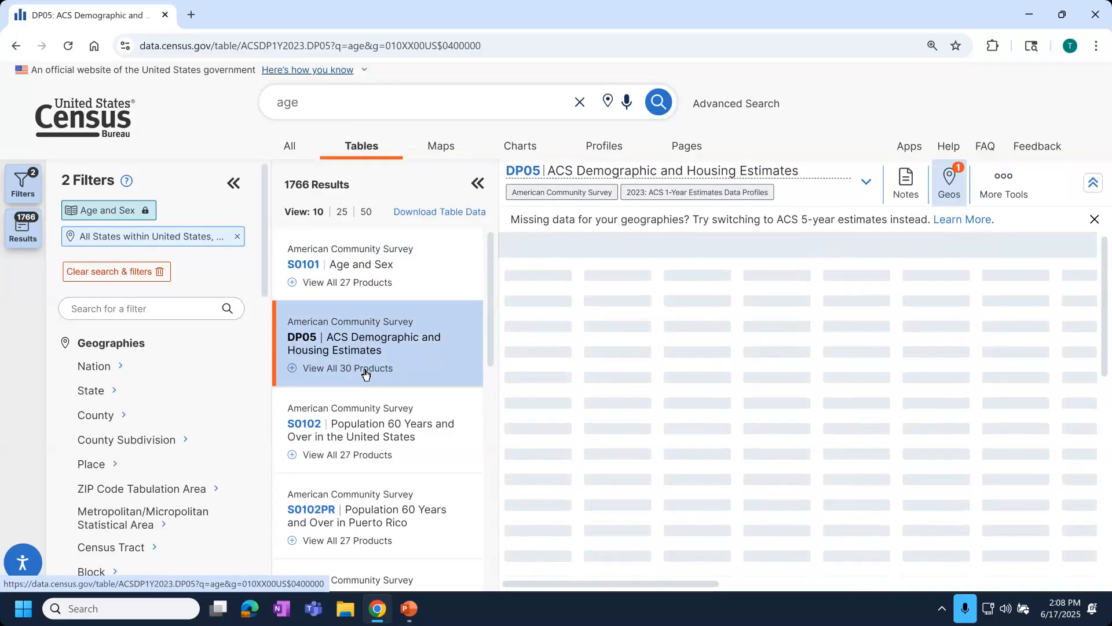
pyautogui.click(231, 185)
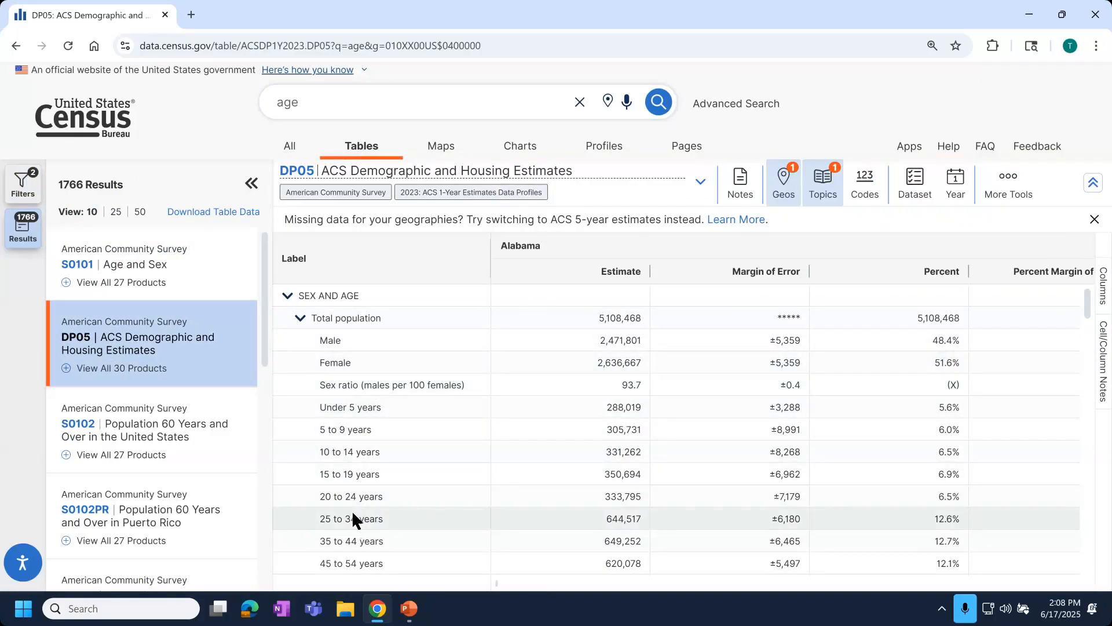
# - Examine the 65 years and over row in the DP05 table, comparing estimates and percents for Alabama and Alaska
pyautogui.scroll(-3, 353, 521)
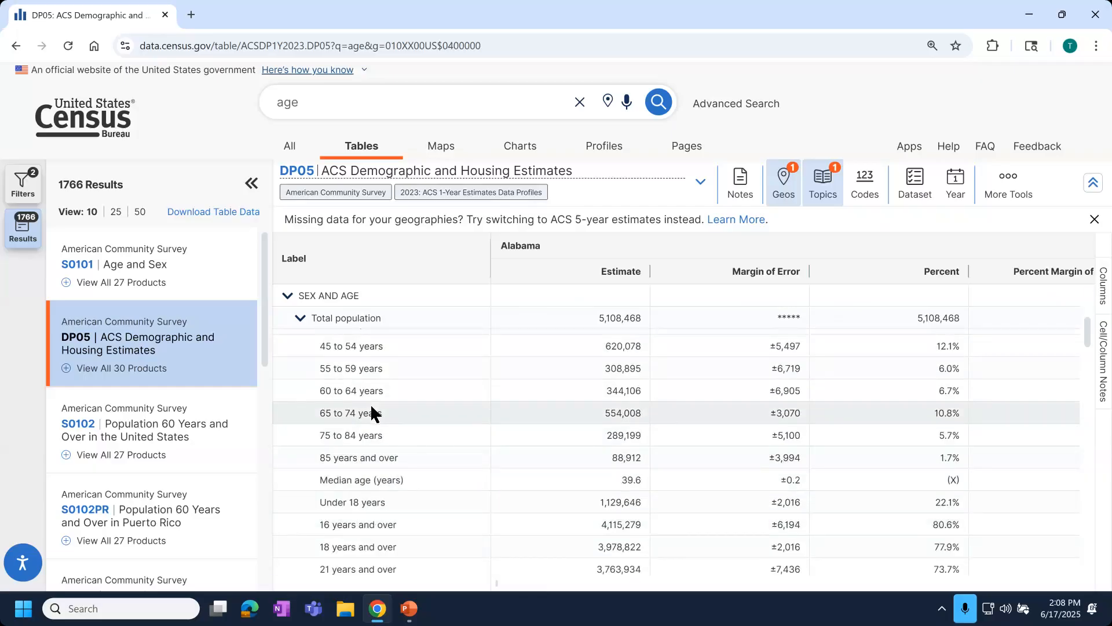
pyautogui.scroll(-1, 384, 523)
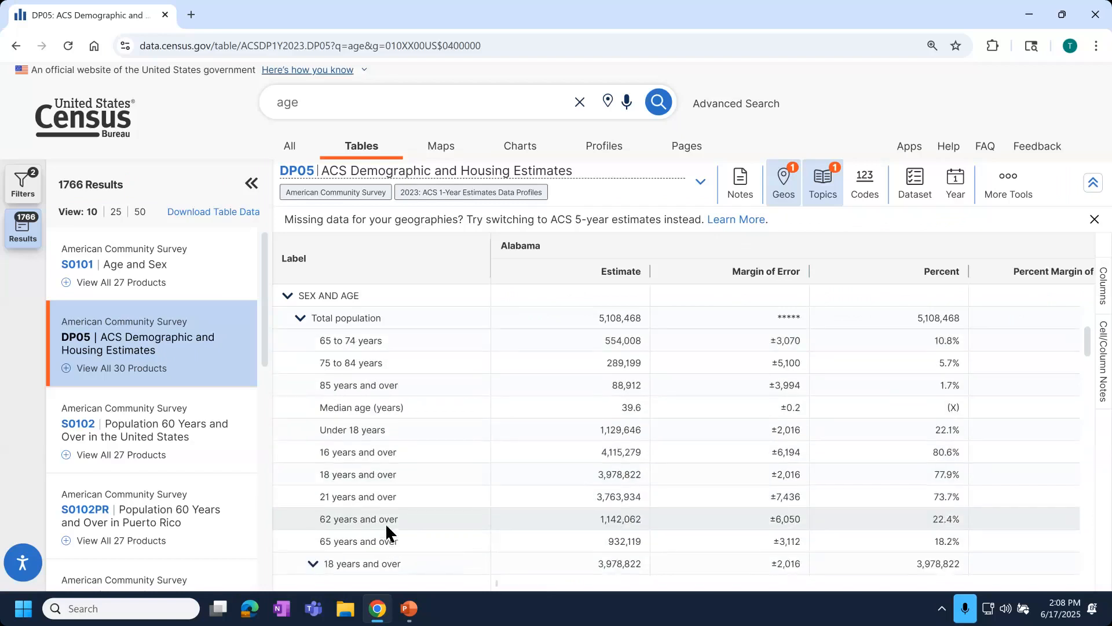
pyautogui.click(385, 532)
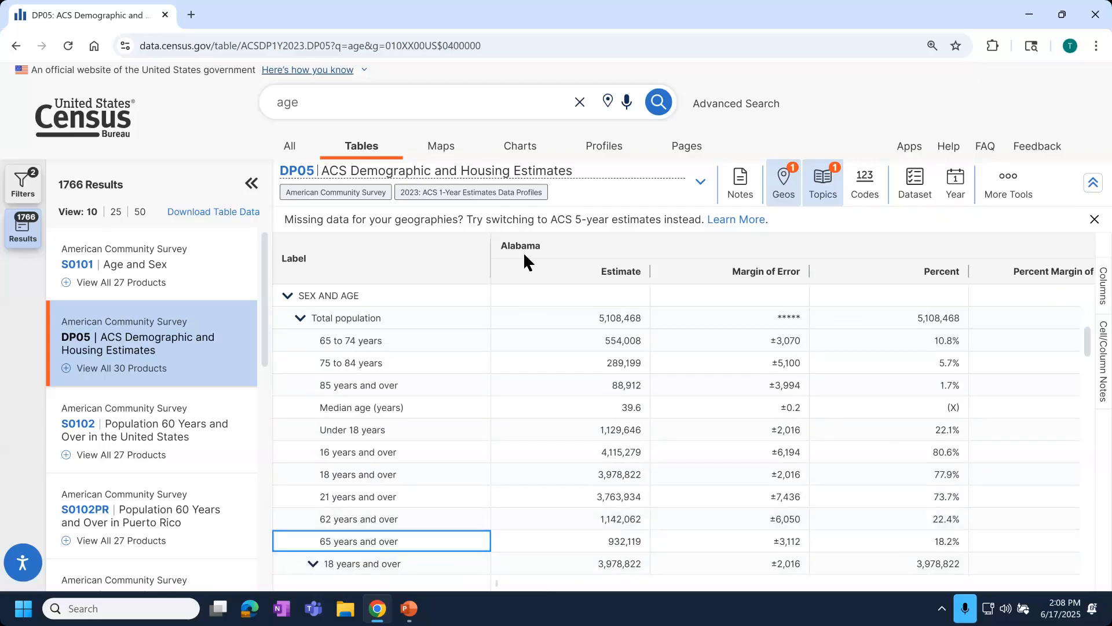
pyautogui.click(550, 310)
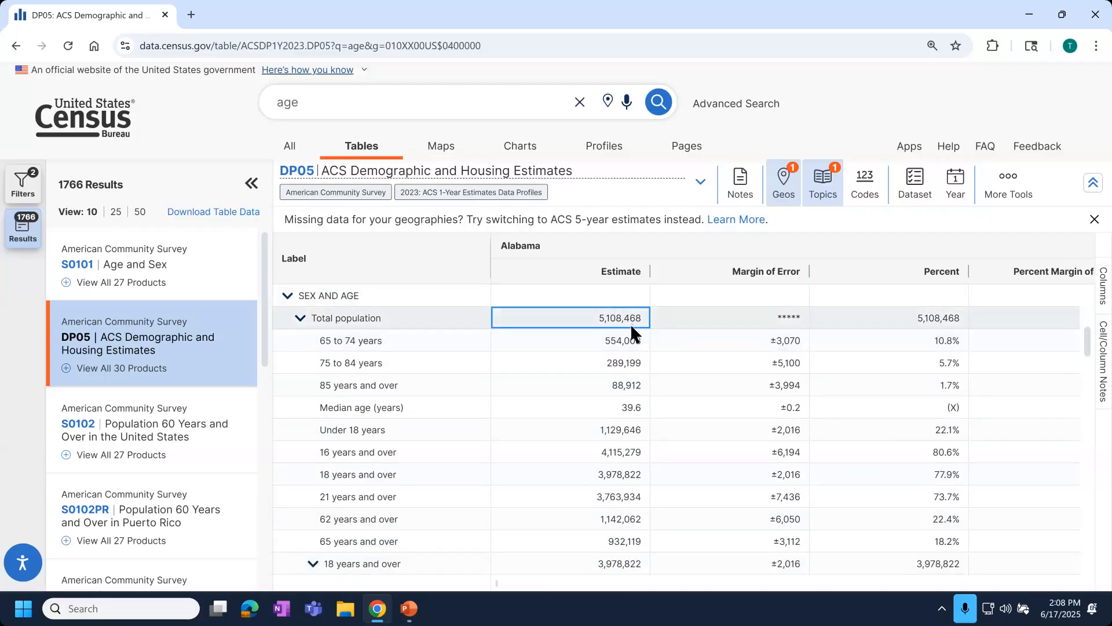
pyautogui.click(622, 542)
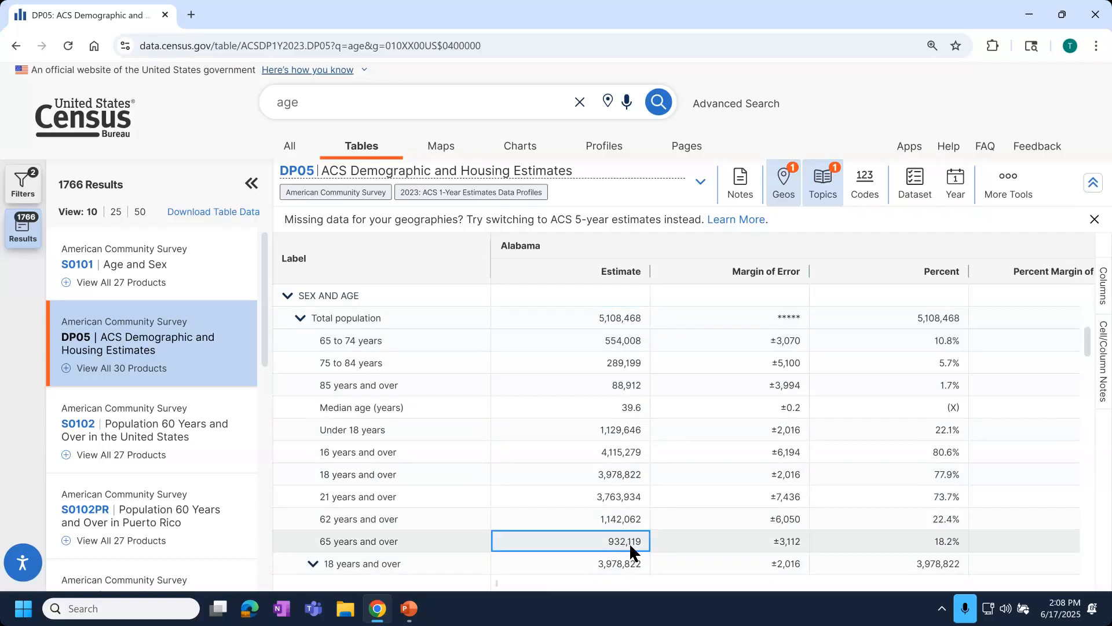
pyautogui.press('Right')
pyautogui.press('Right')
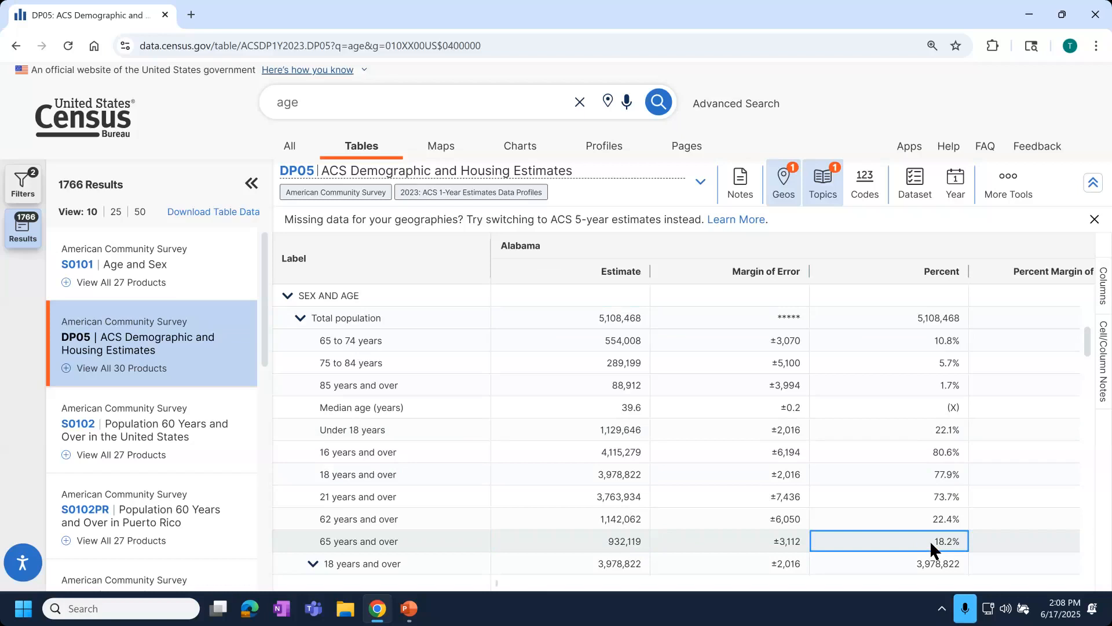
pyautogui.press('Right')
pyautogui.press('Right')
pyautogui.press('Right')
pyautogui.press('Right')
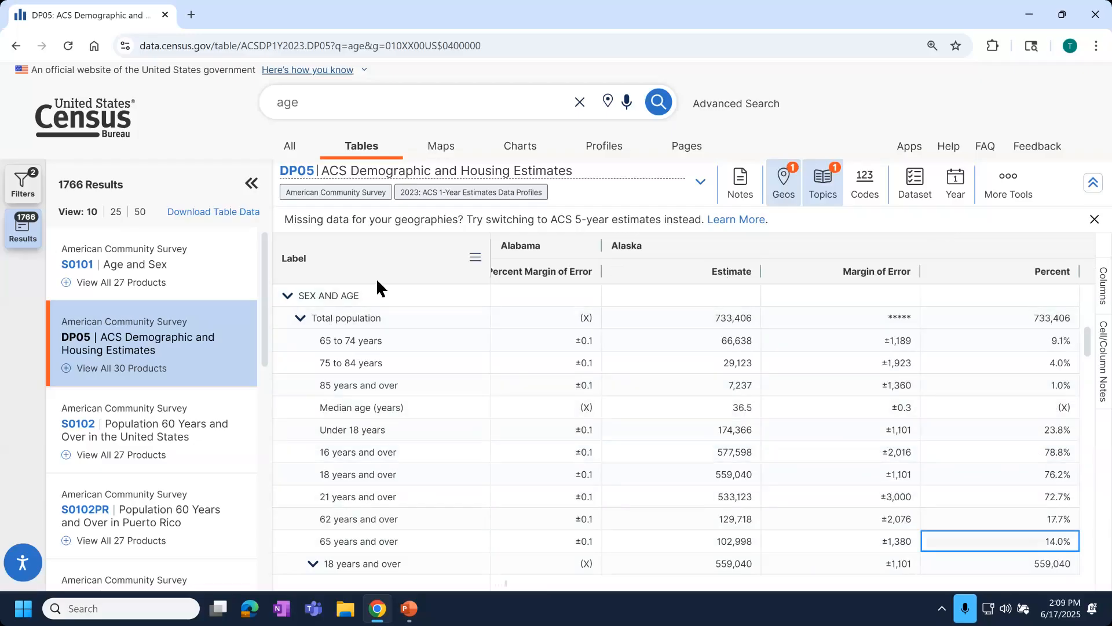
pyautogui.click(375, 294)
pyautogui.scroll(-1, 384, 541)
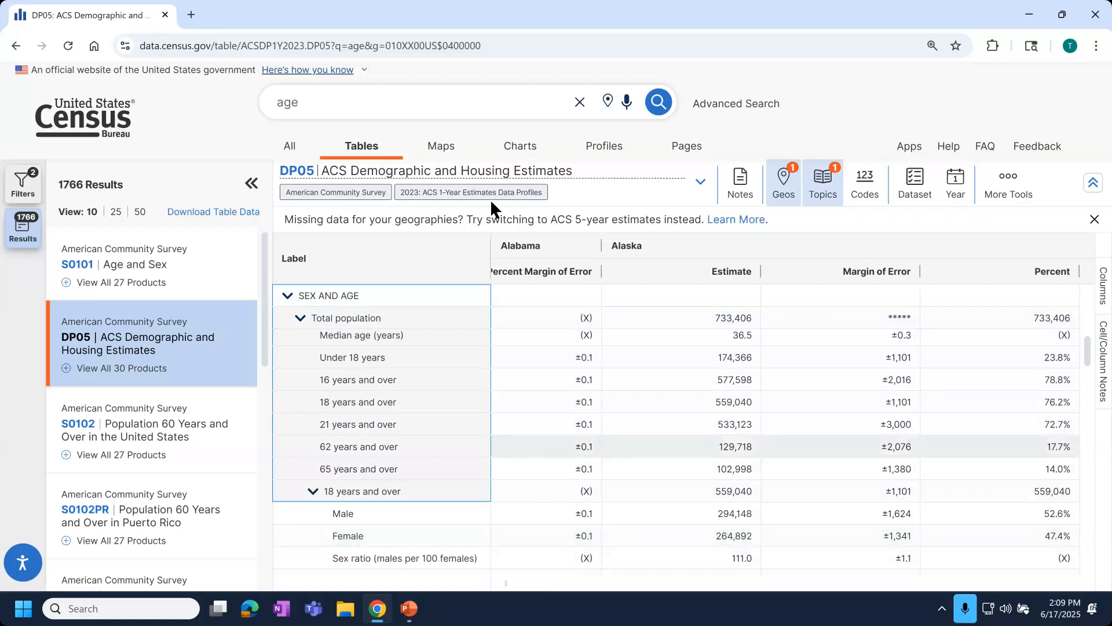
# - Display table DP05 as a map centred on the contiguous United States and collapse the results list
pyautogui.click(442, 152)
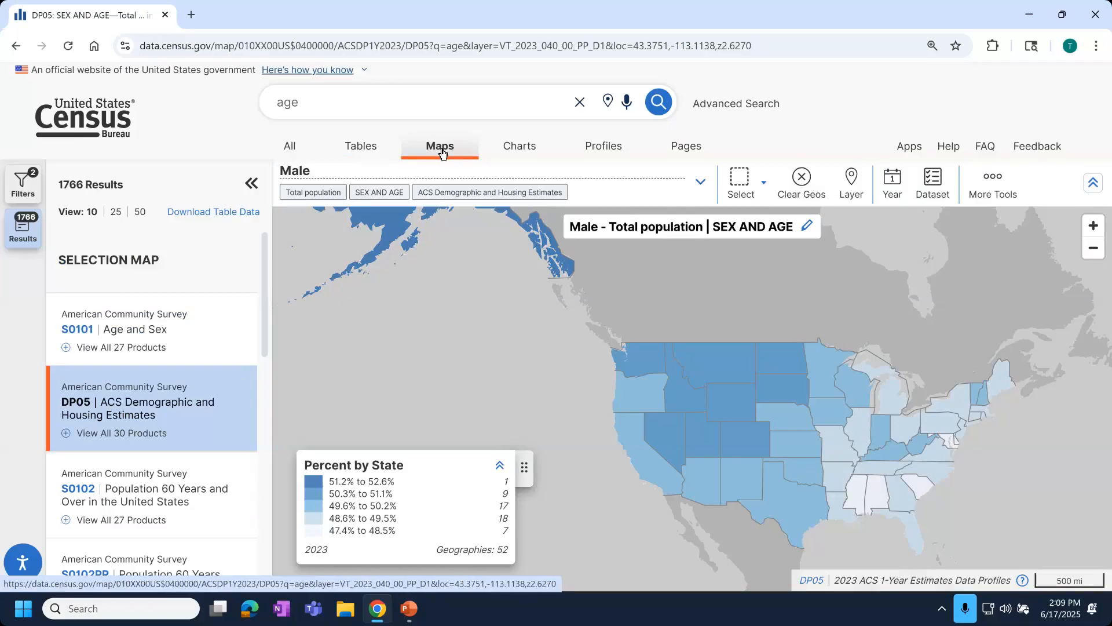
pyautogui.moveTo(1022, 357); pyautogui.dragTo(907, 310)
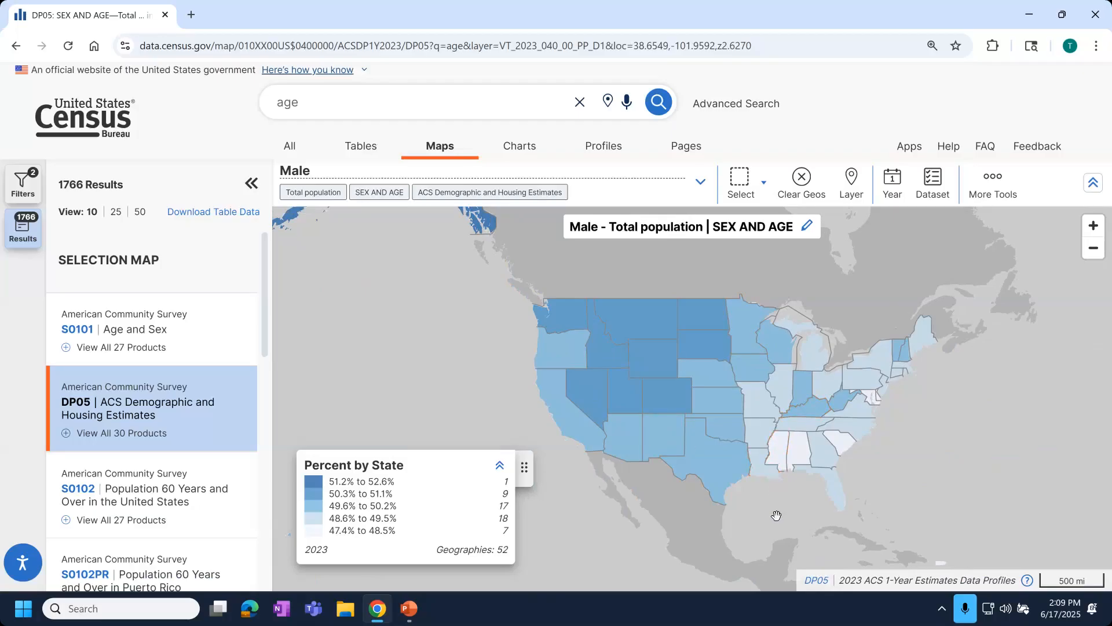
pyautogui.moveTo(775, 516); pyautogui.dragTo(738, 513)
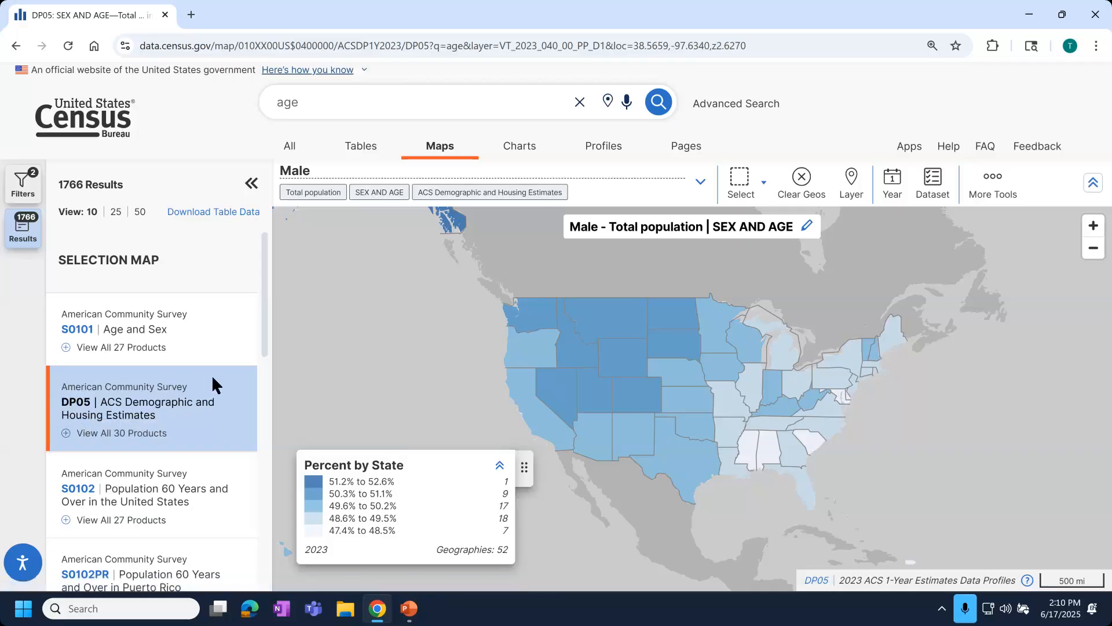
pyautogui.click(251, 183)
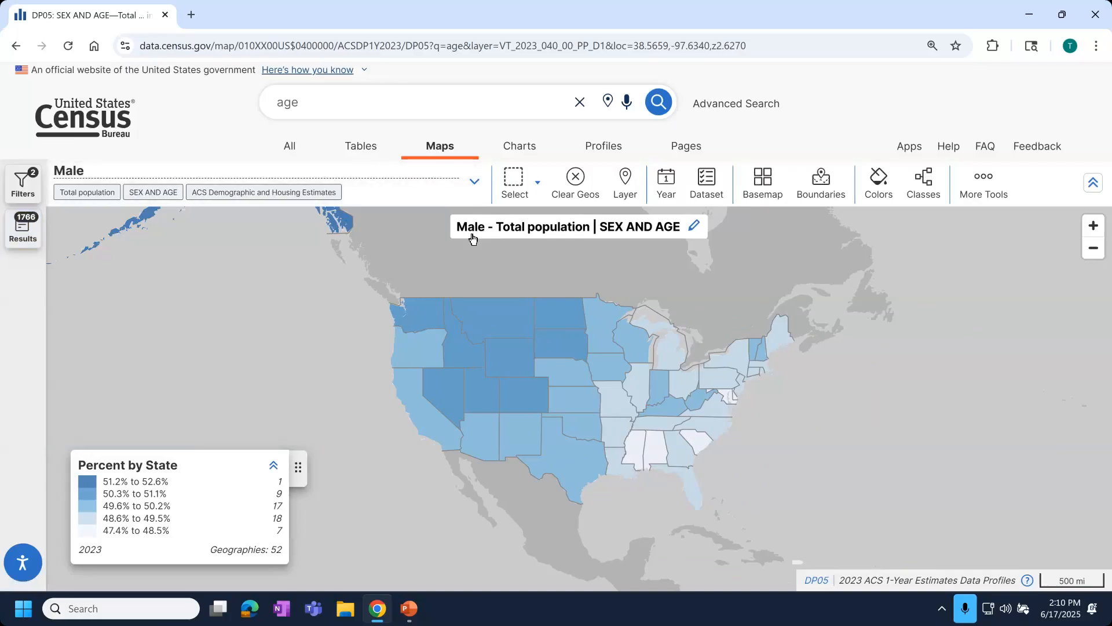
# - Change the mapped variable to 65 years and over under Total population in SEX AND AGE
pyautogui.click(474, 184)
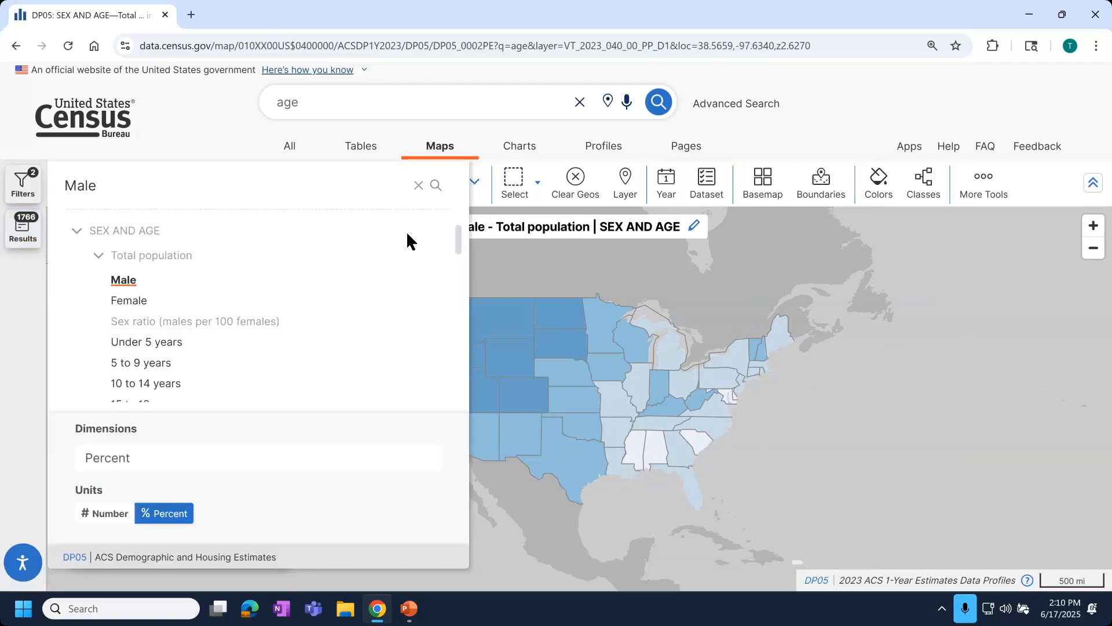
pyautogui.click(475, 183)
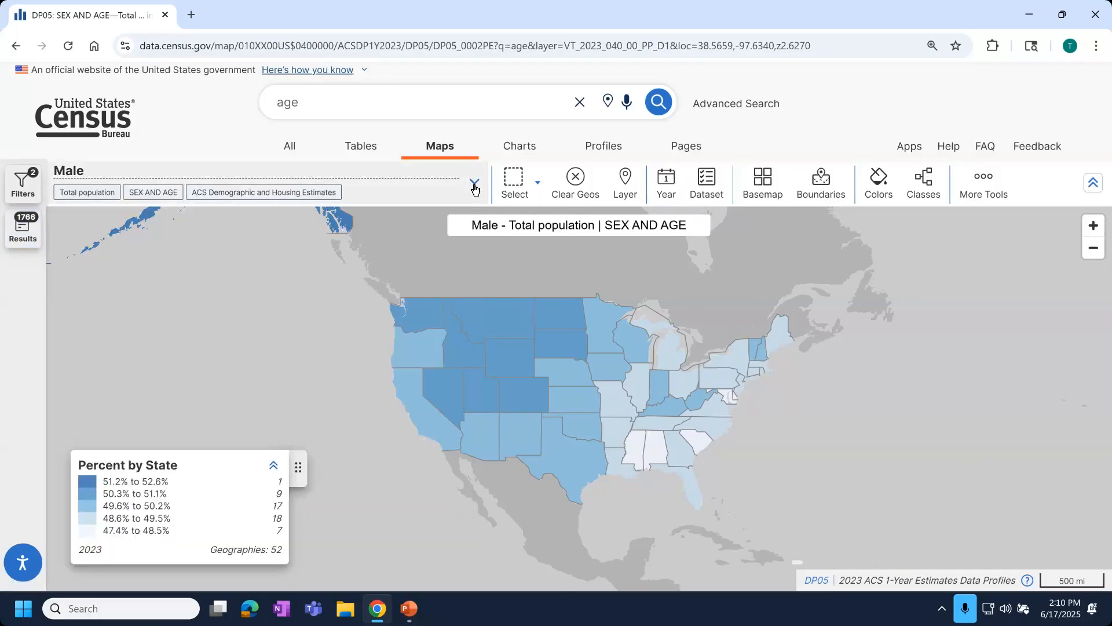
pyautogui.click(475, 184)
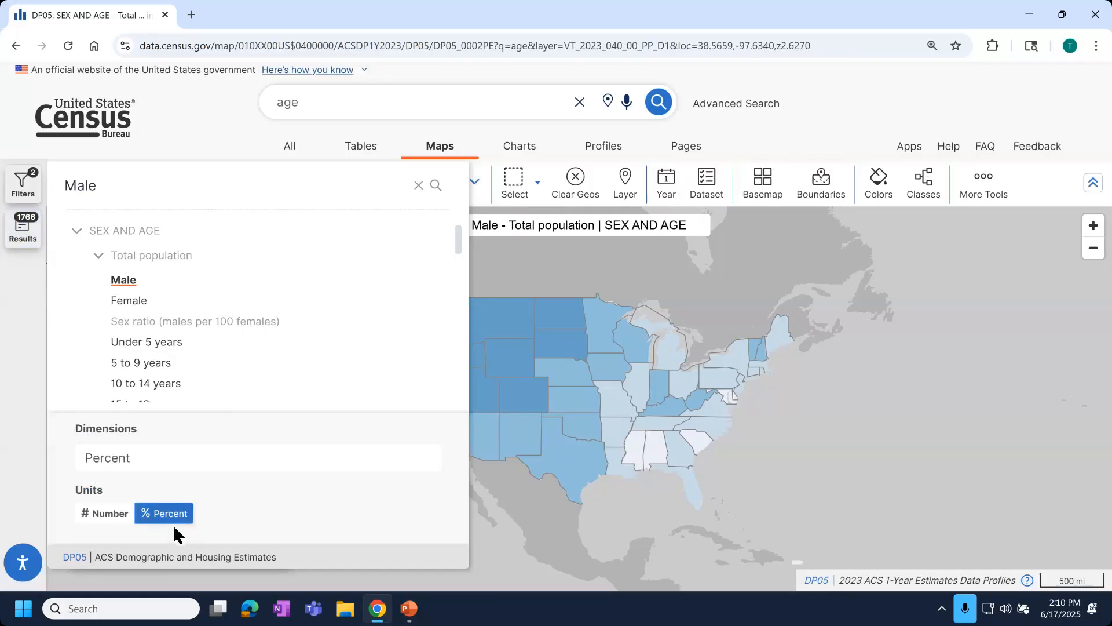
pyautogui.scroll(-4, 257, 321)
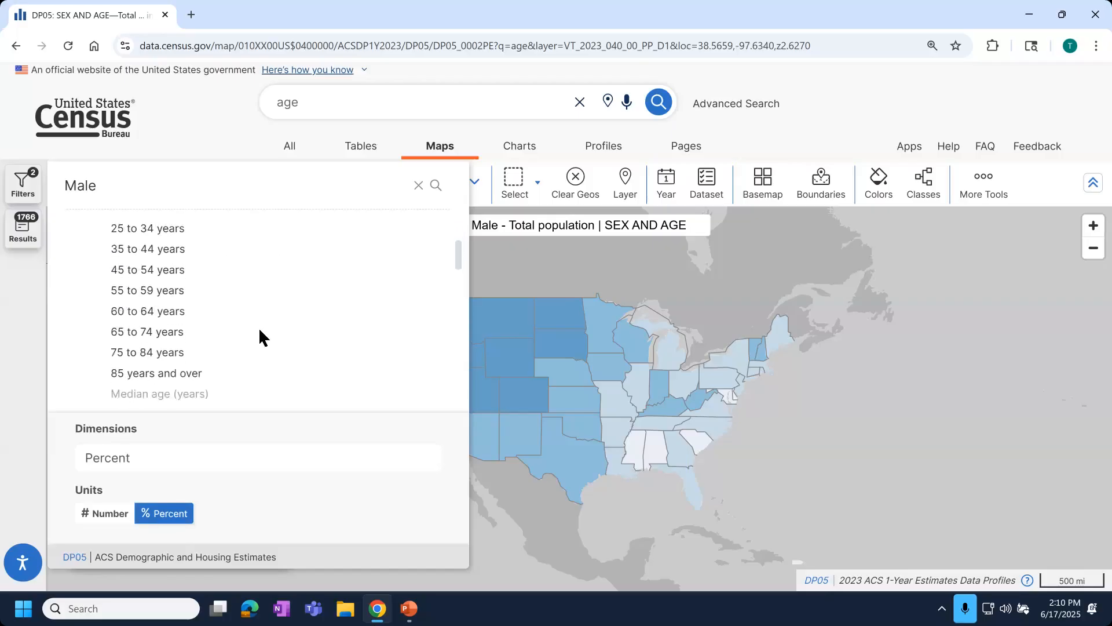
pyautogui.scroll(4, 190, 291)
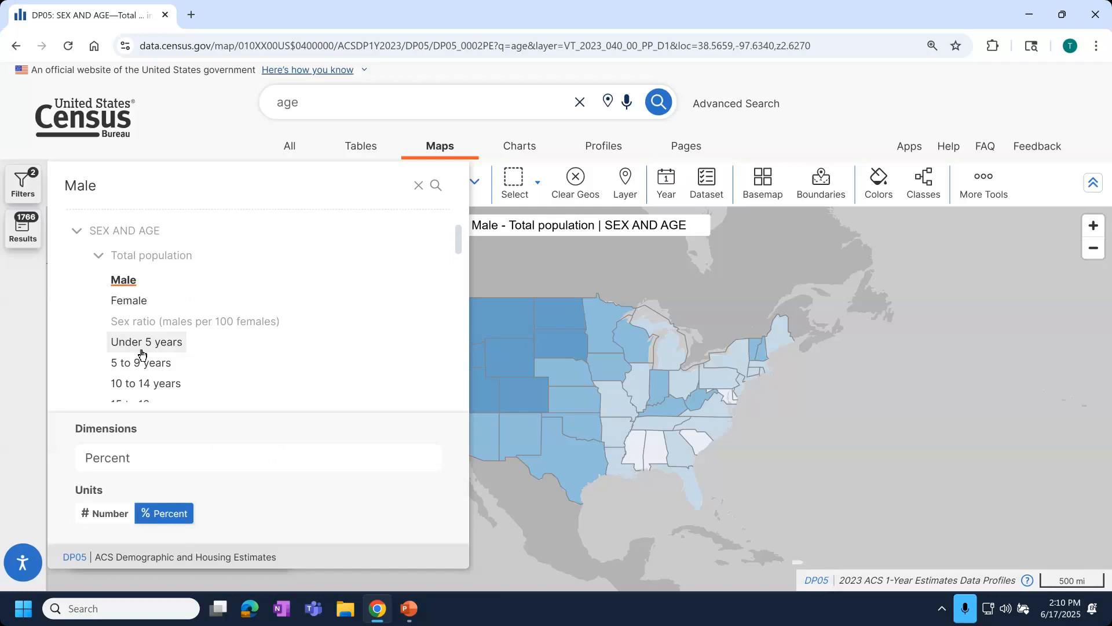
pyautogui.scroll(-6, 156, 362)
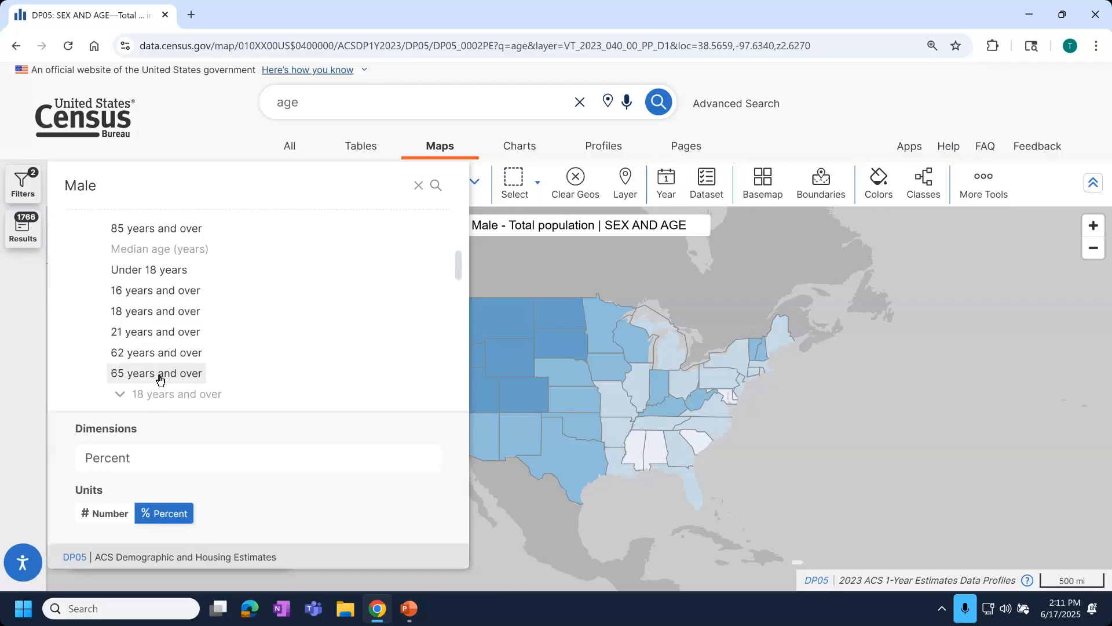
pyautogui.click(161, 377)
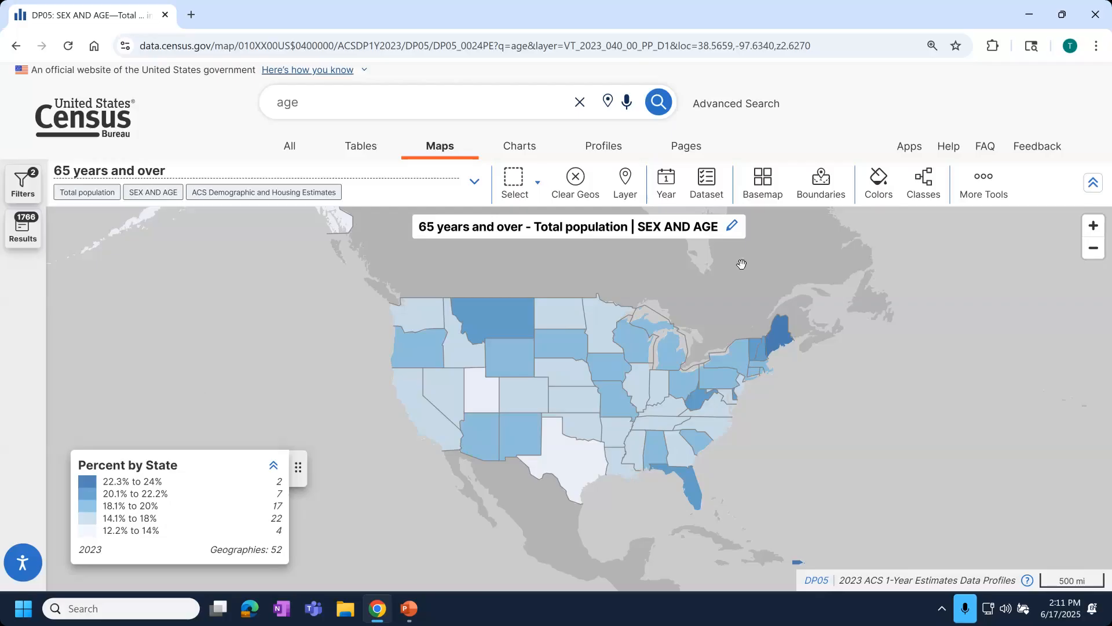
# - Check Maine's percentage of residents 65 years and over on the map and dismiss its details
pyautogui.scroll(2, 775, 397)
pyautogui.moveTo(775, 397); pyautogui.dragTo(850, 342)
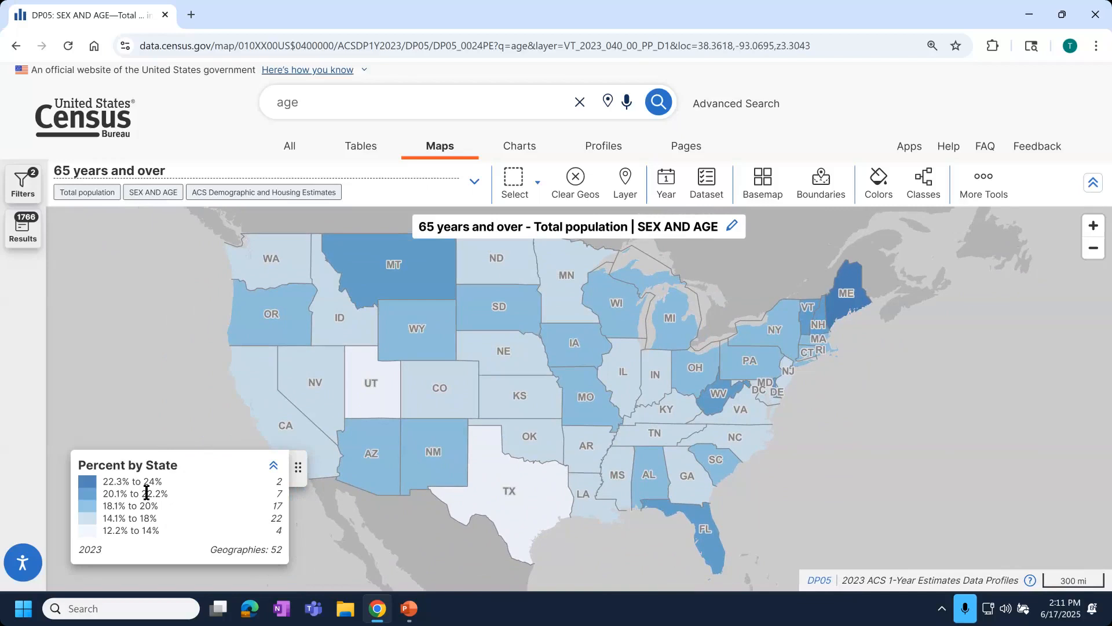
pyautogui.click(849, 276)
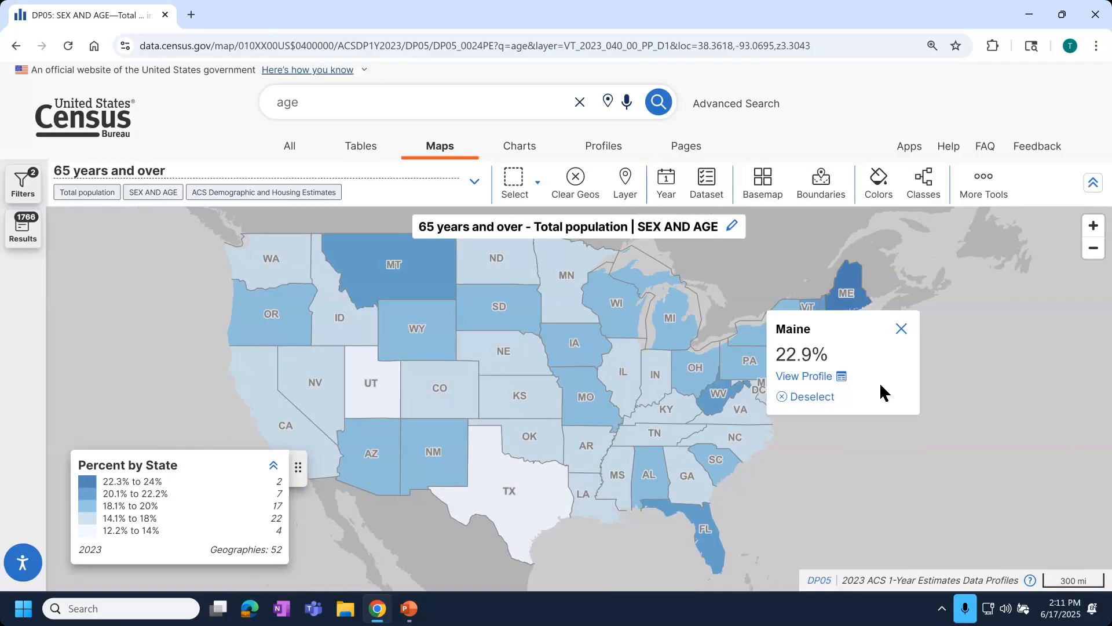
pyautogui.click(795, 484)
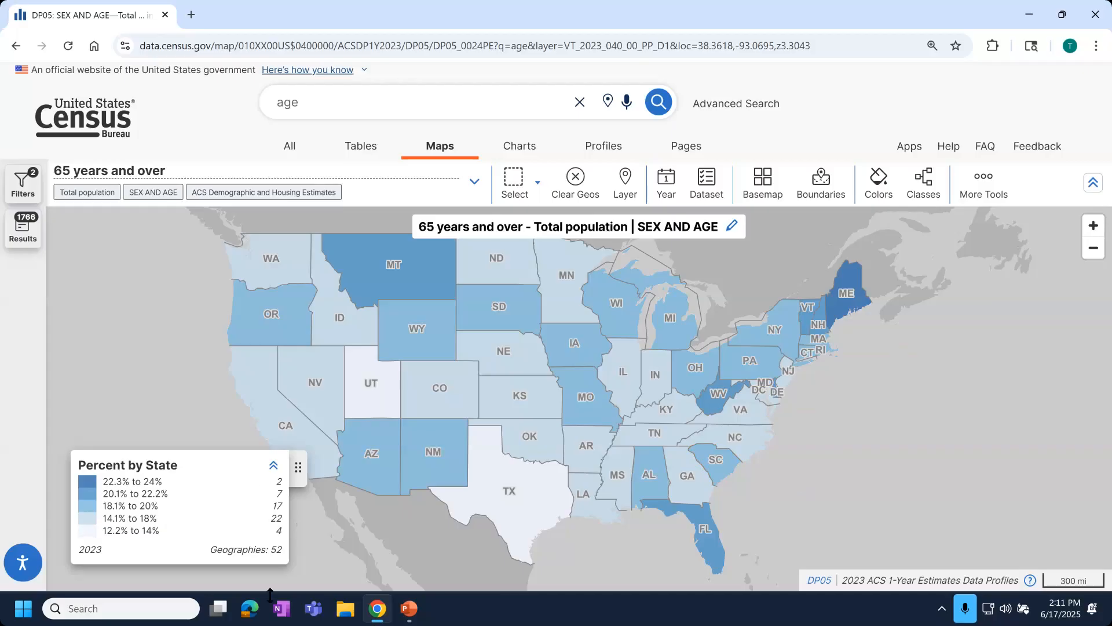
# - Switch to PowerPoint, present slides 4 through 12 of the mapping deck, and end the slide show
pyautogui.click(409, 608)
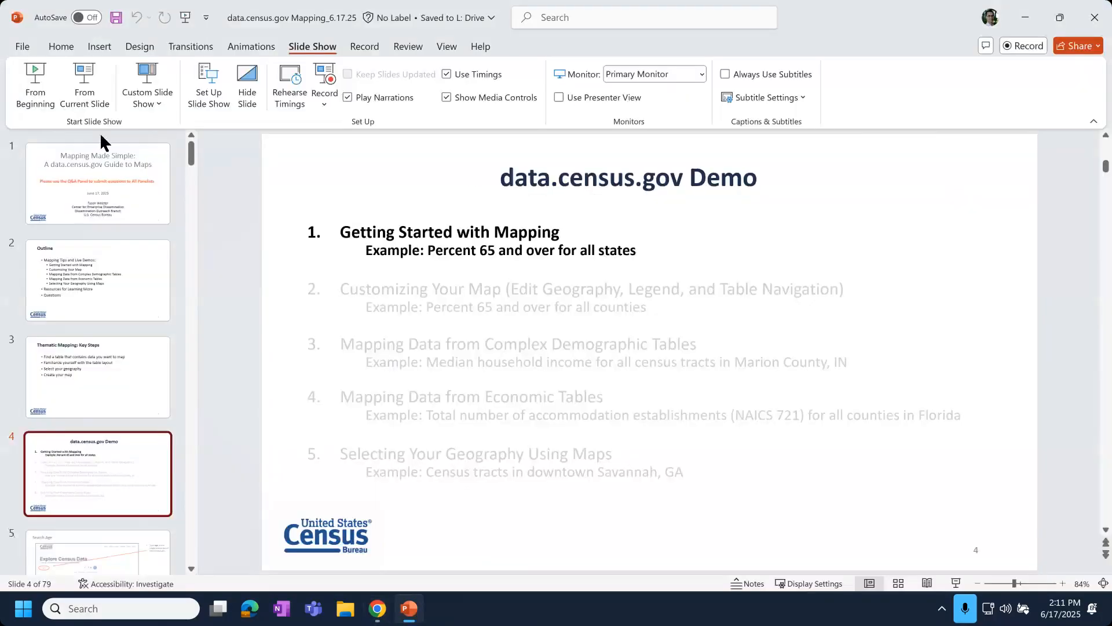
pyautogui.click(97, 99)
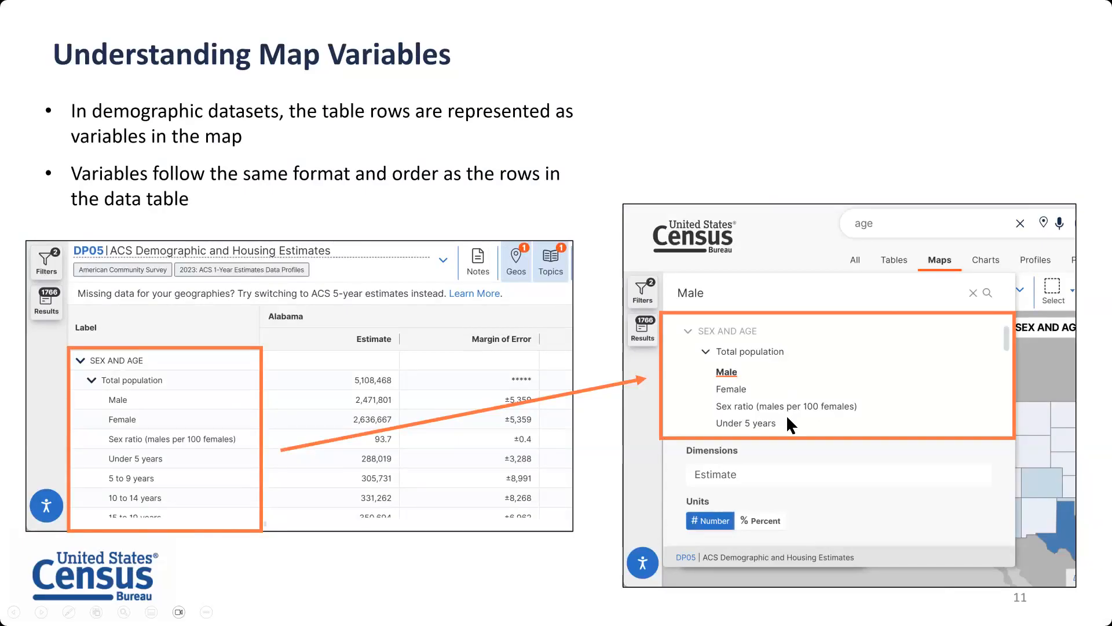
pyautogui.press('Right')
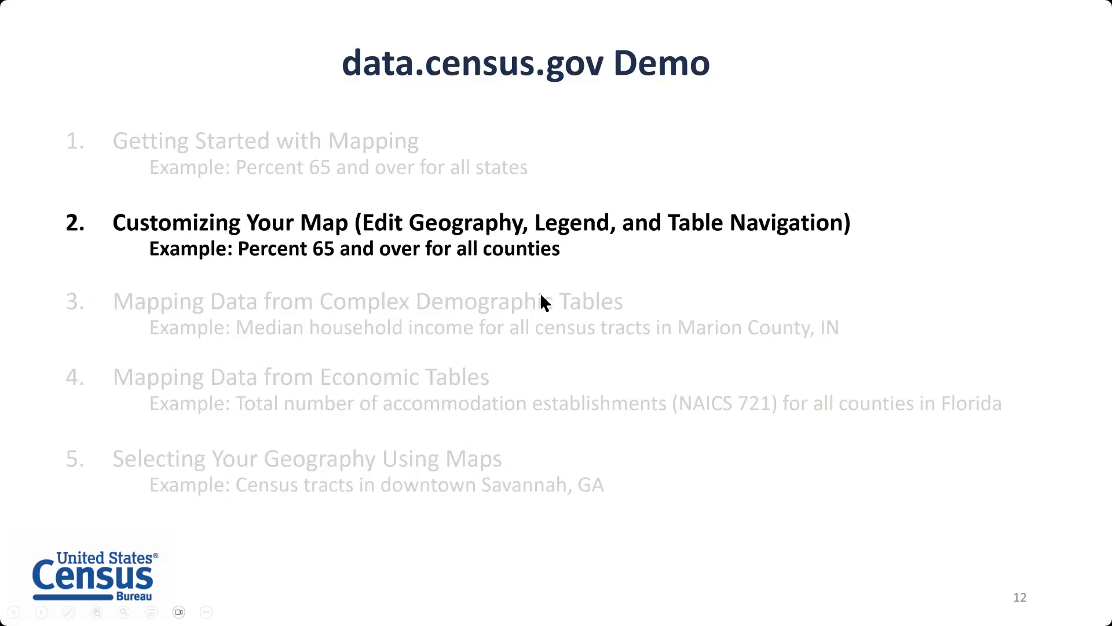
pyautogui.press('Escape')
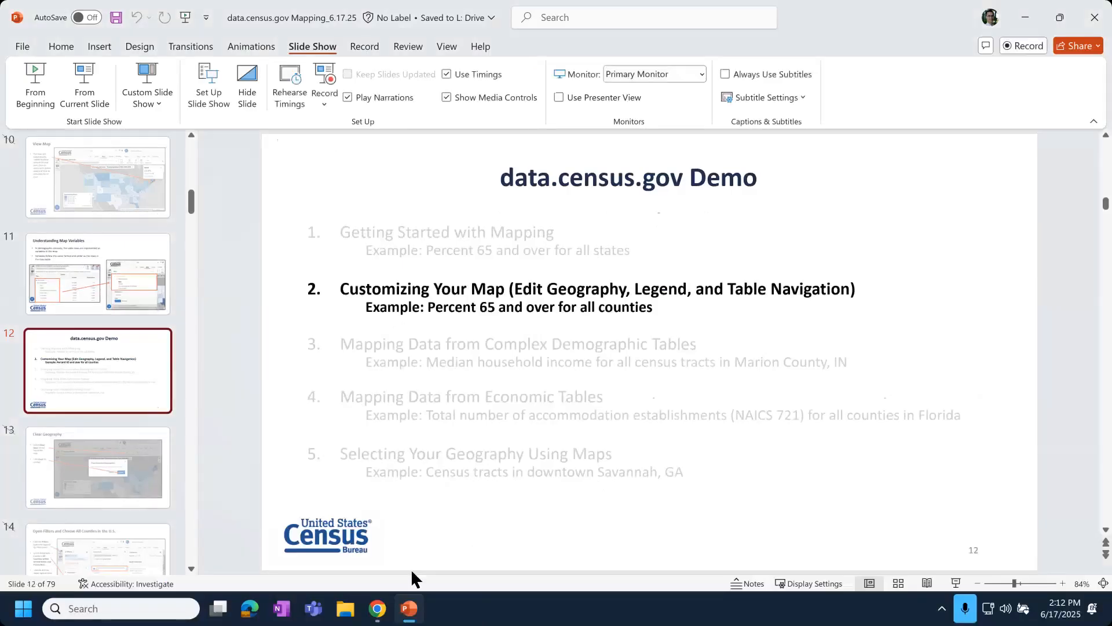
# - Switch to Chrome and clear all selected geographies from the 65 years and over map
pyautogui.click(377, 608)
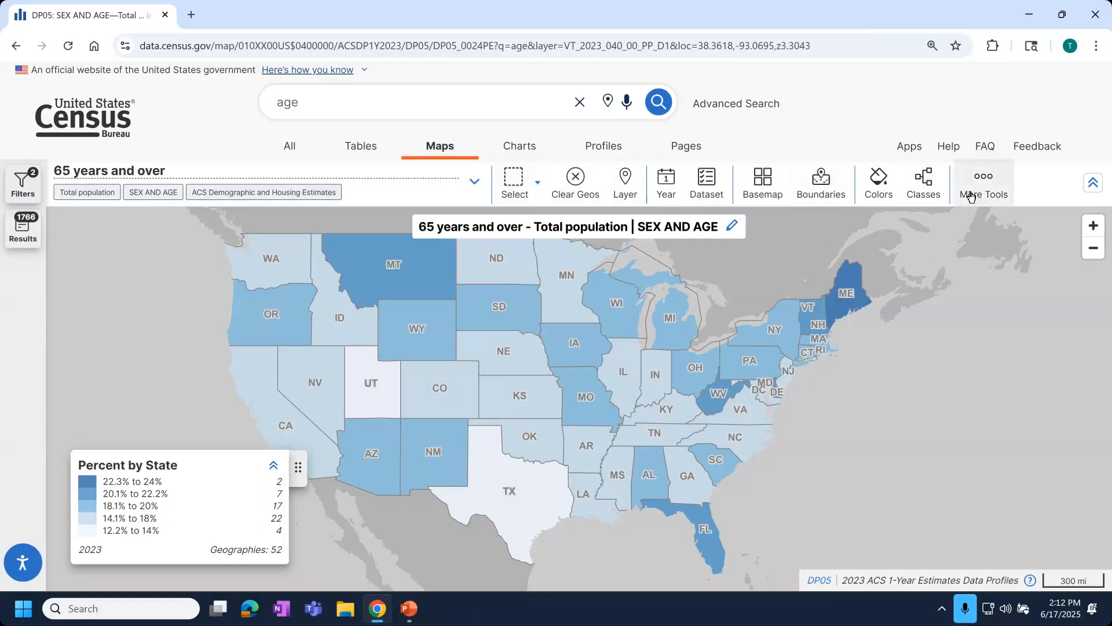
pyautogui.click(572, 182)
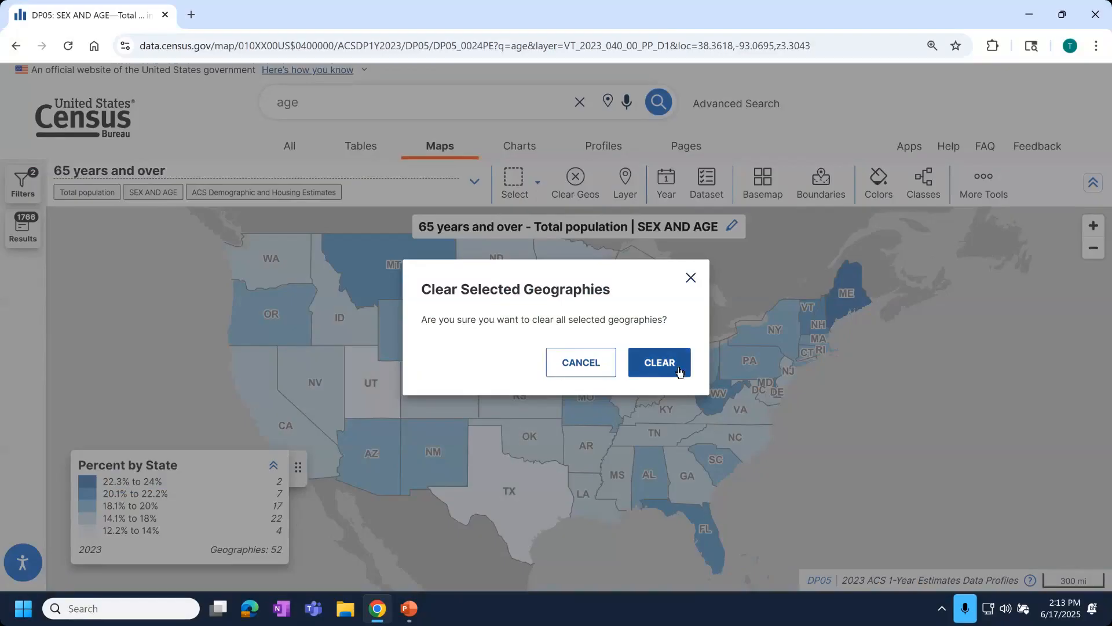
pyautogui.click(679, 371)
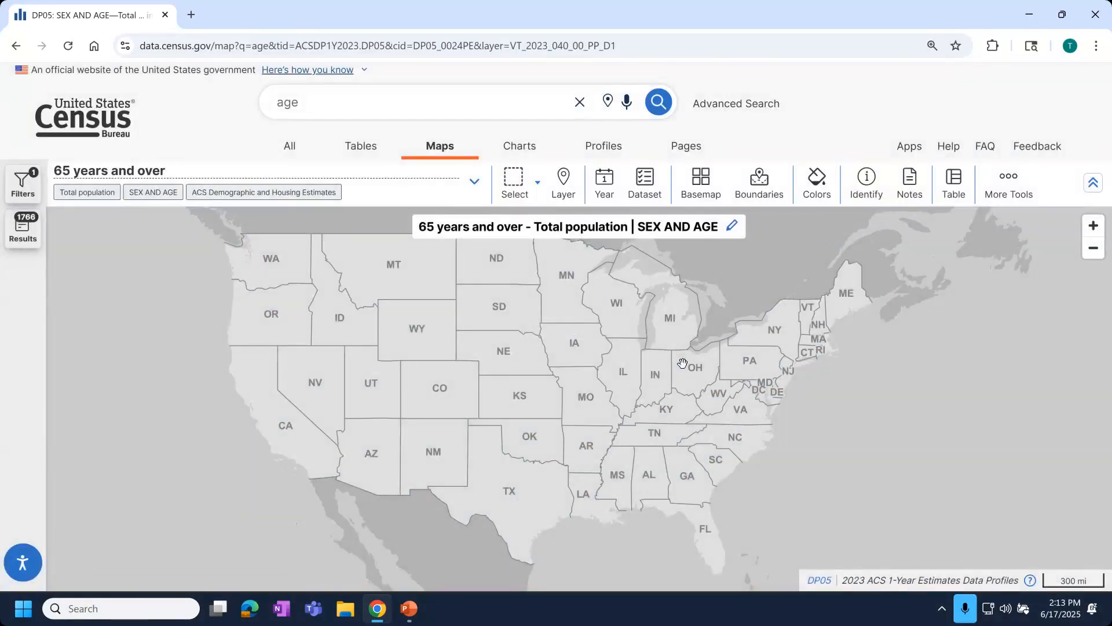
# - Filter the geography to All Counties within United States and Puerto Rico, and close the filters
pyautogui.click(20, 184)
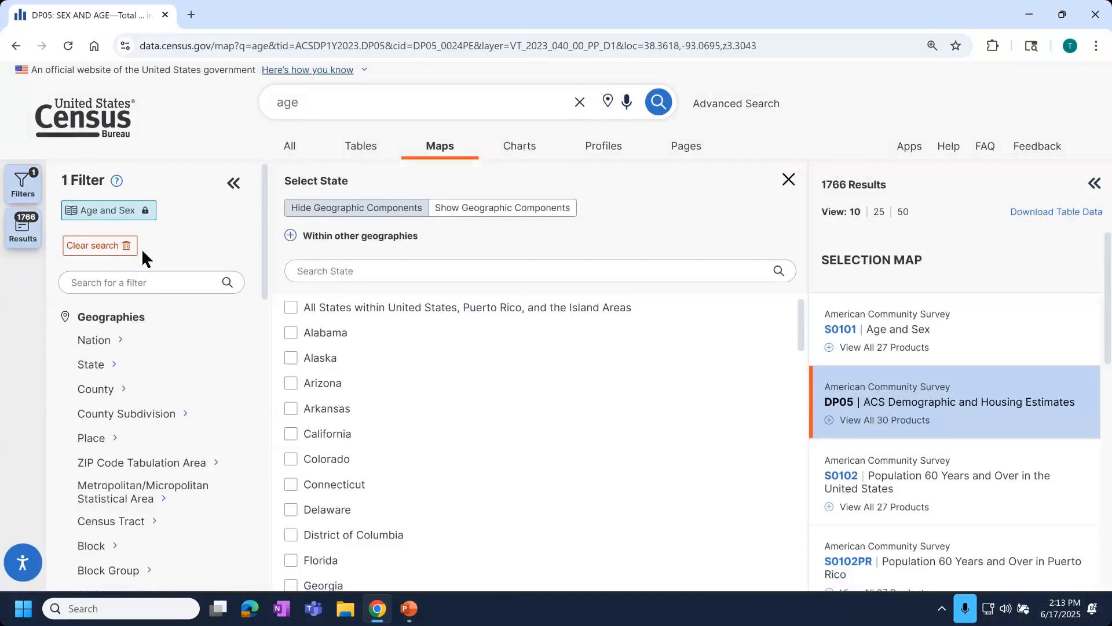
pyautogui.click(145, 396)
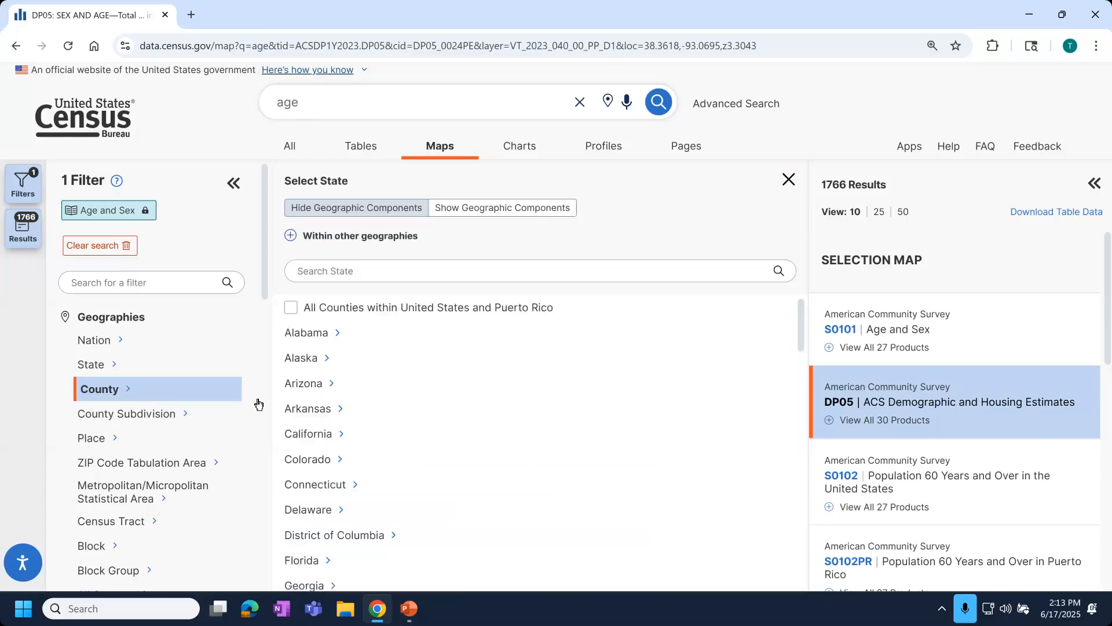
pyautogui.click(343, 306)
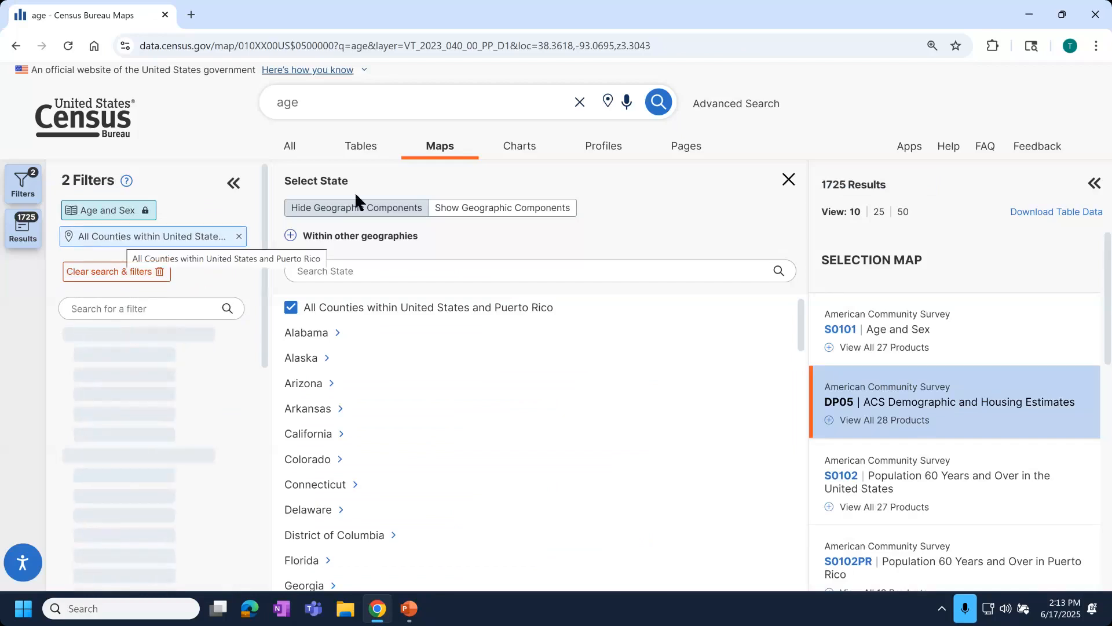
pyautogui.click(789, 180)
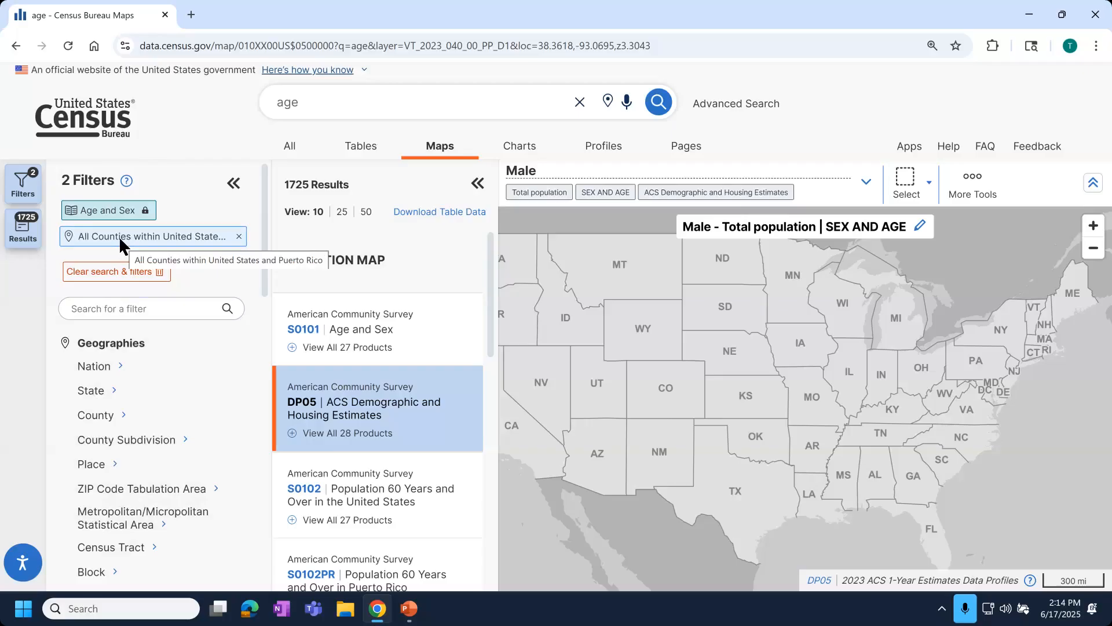
pyautogui.click(235, 184)
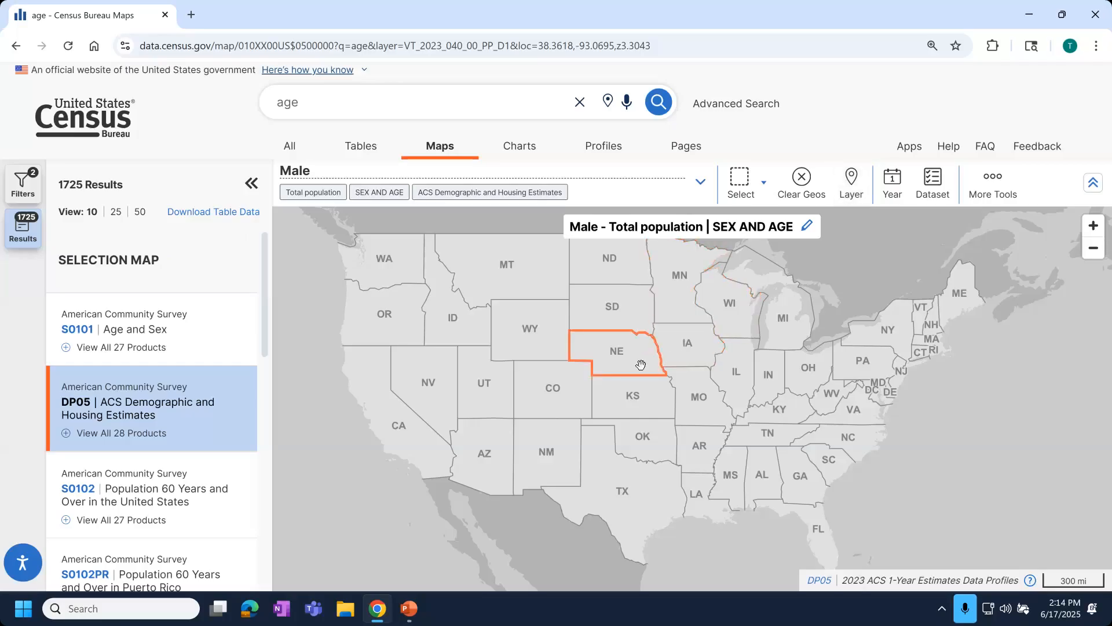
# - Change the map's geographic layer to County
pyautogui.moveTo(640, 365); pyautogui.dragTo(615, 369)
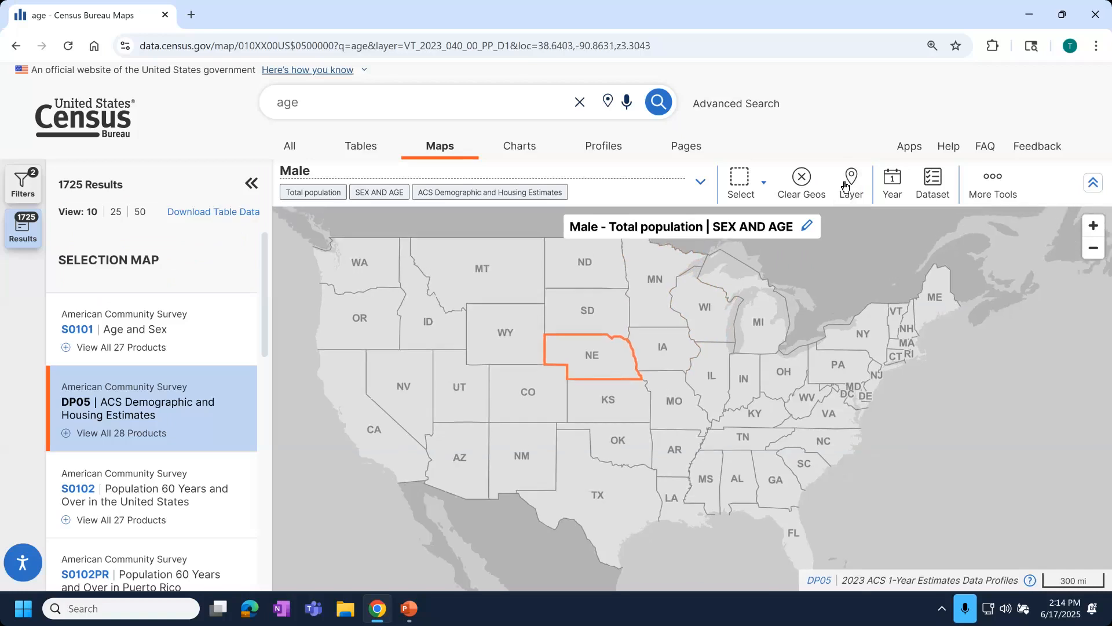
pyautogui.click(846, 183)
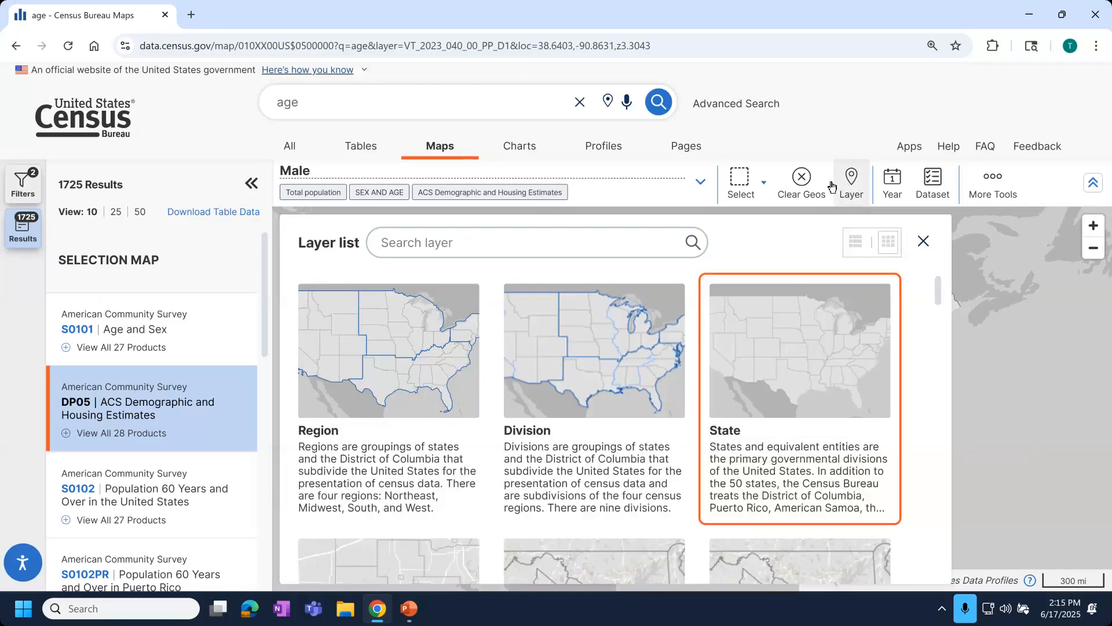
pyautogui.scroll(-2, 485, 405)
pyautogui.scroll(-3, 487, 409)
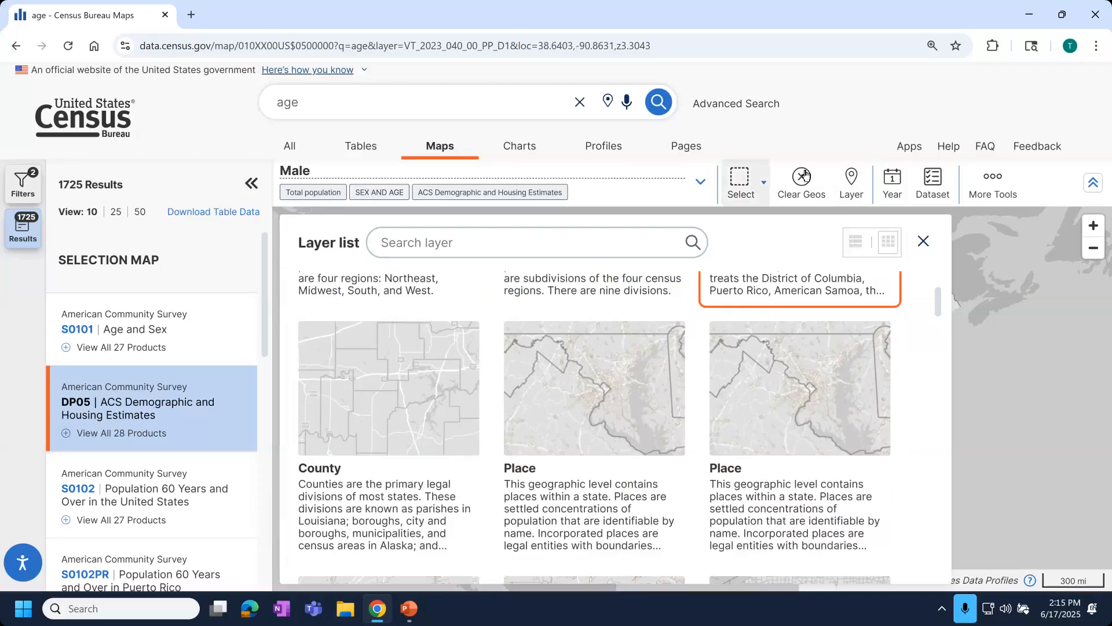
pyautogui.click(392, 504)
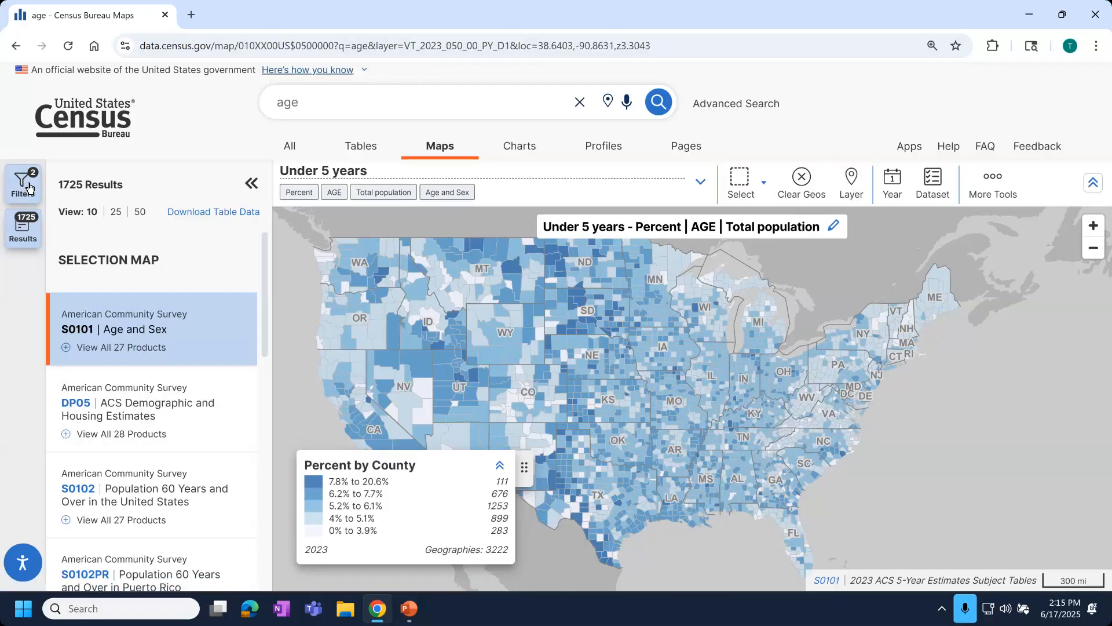
pyautogui.click(851, 183)
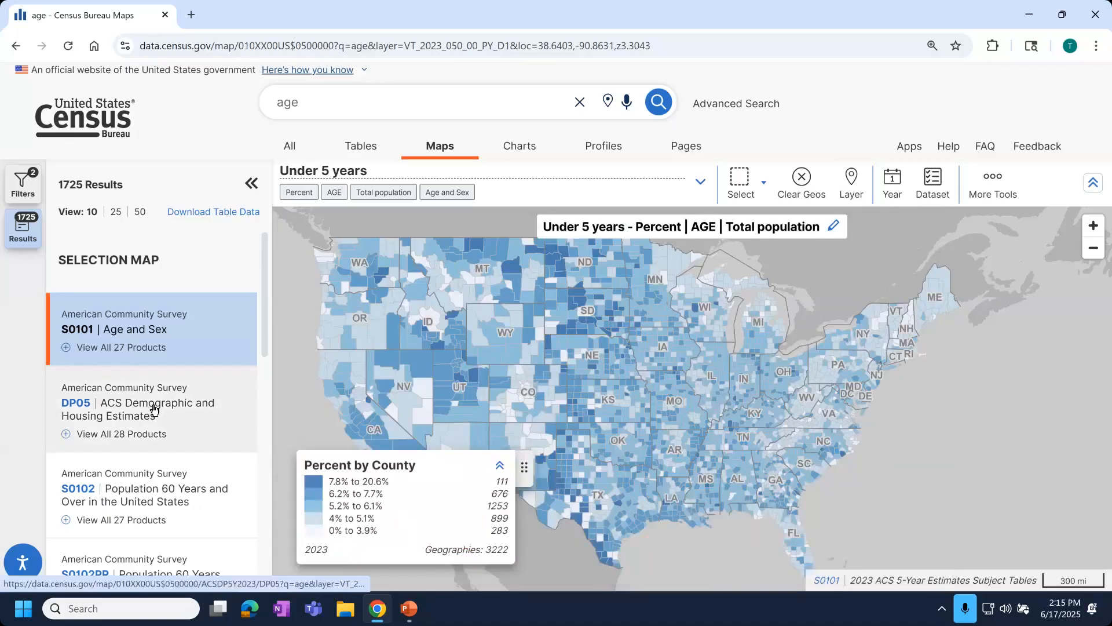
# - Map table DP05 by county with the variable 65 years and over under Total population in SEX AND AGE
pyautogui.click(70, 409)
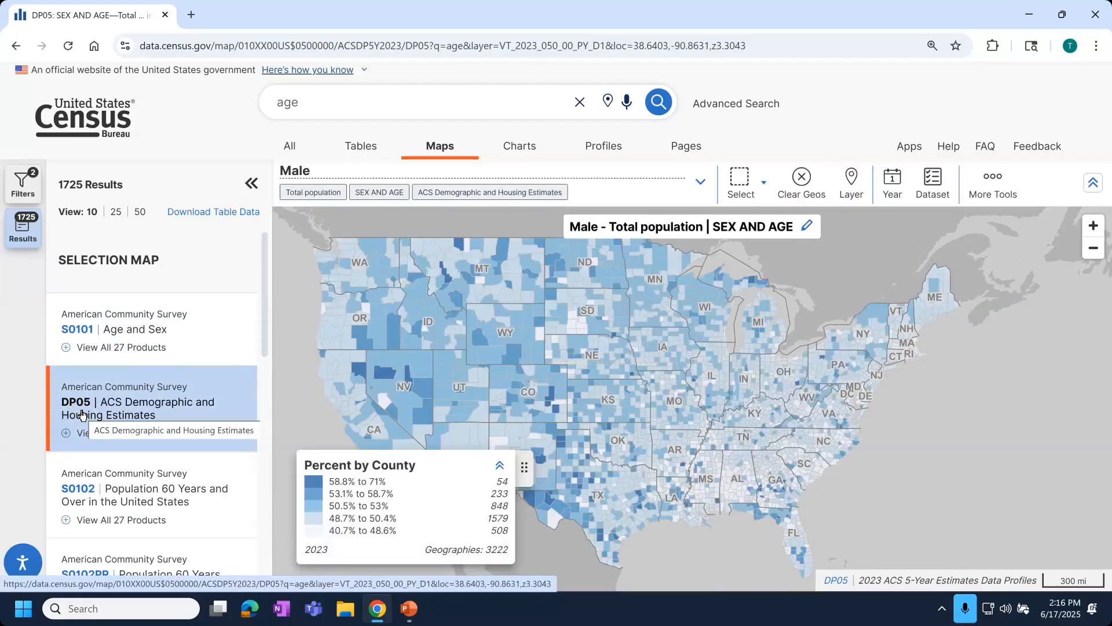
pyautogui.click(656, 187)
pyautogui.scroll(-8, 471, 280)
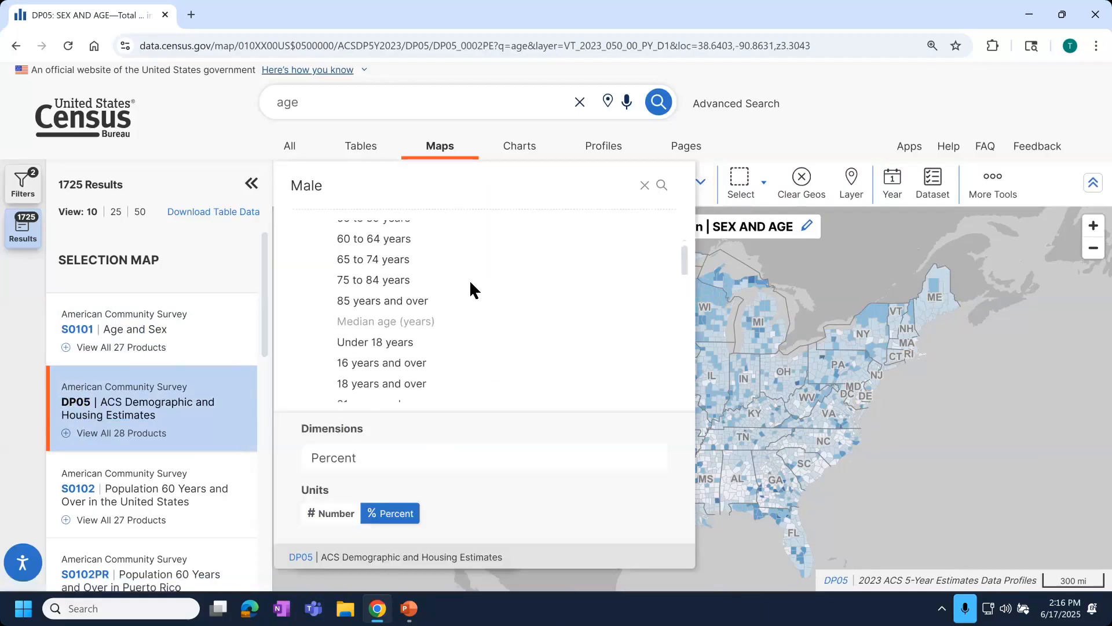
pyautogui.scroll(-1, 412, 273)
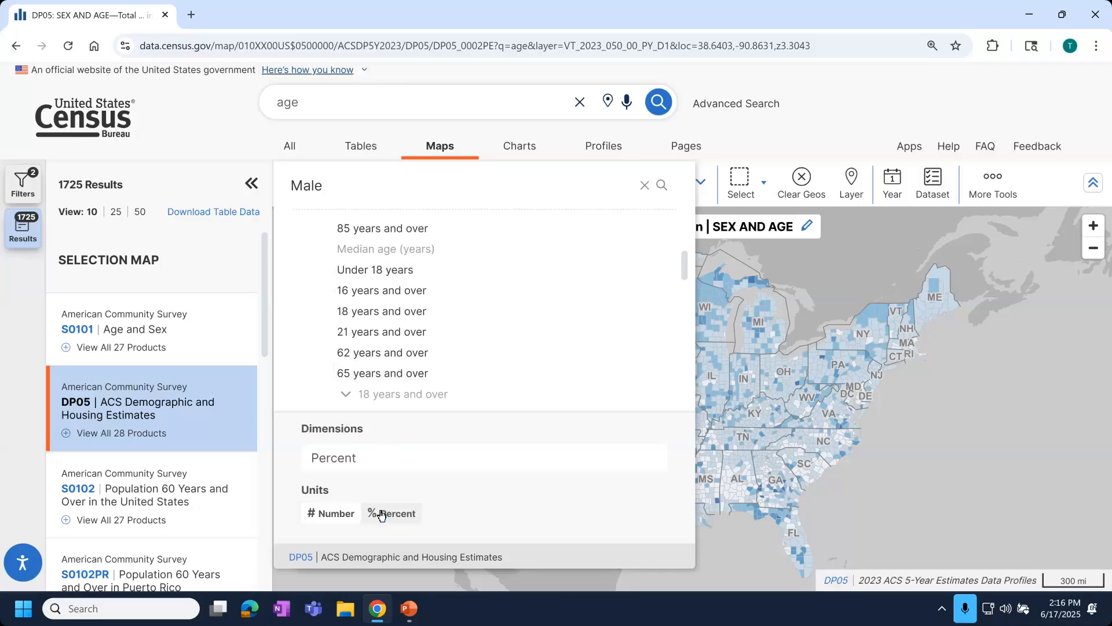
pyautogui.click(379, 373)
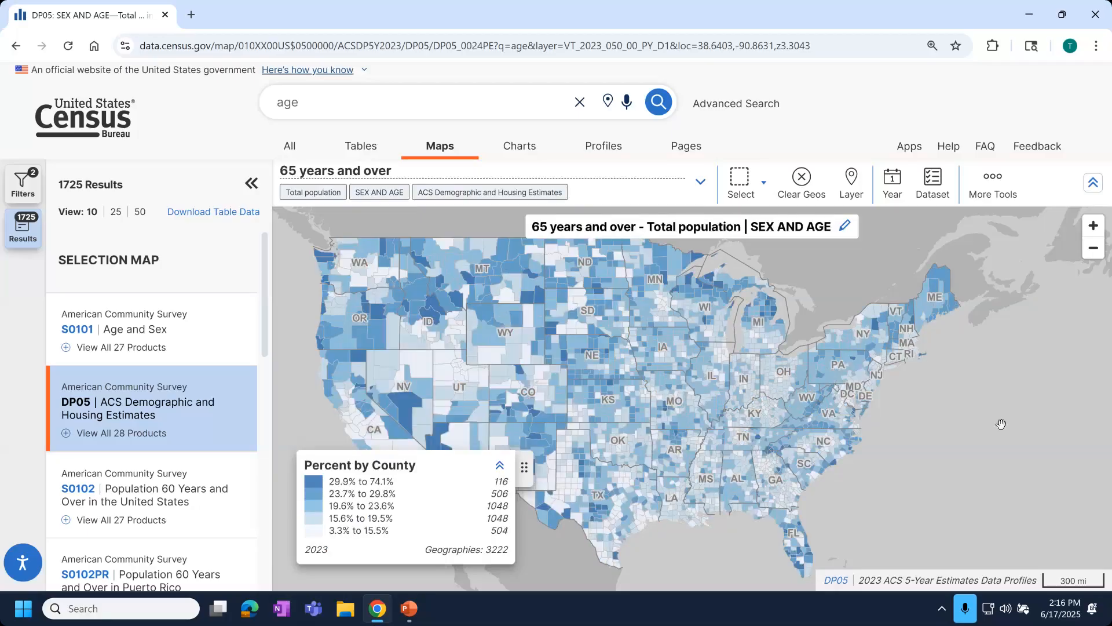
# - Recentre the county map on the contiguous United States and collapse the results list
pyautogui.moveTo(861, 508); pyautogui.dragTo(899, 488)
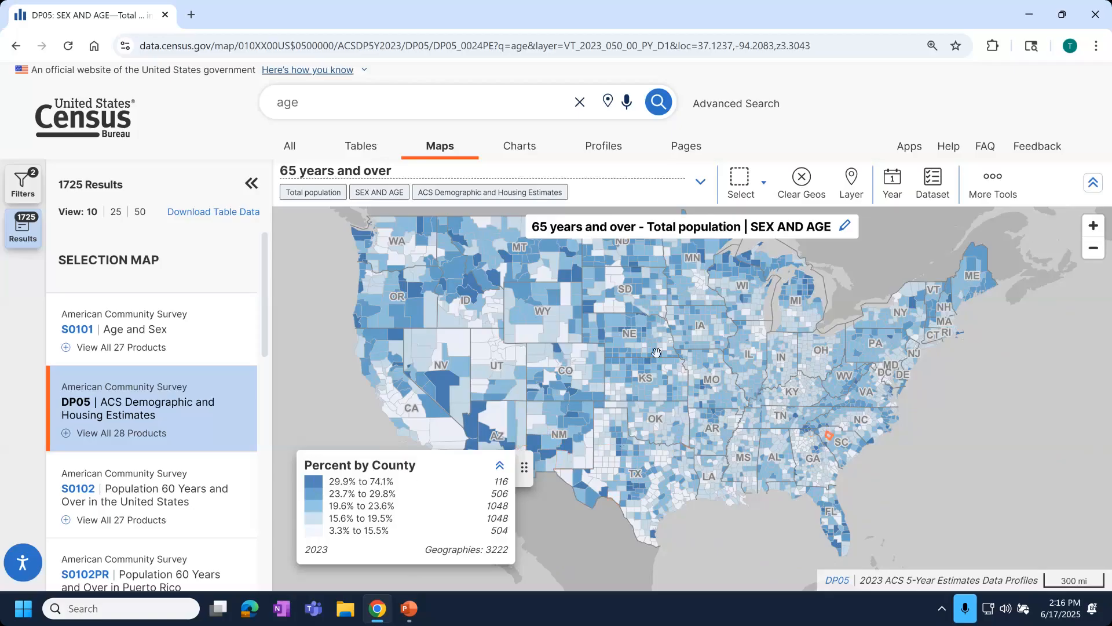
pyautogui.scroll(-1, 657, 353)
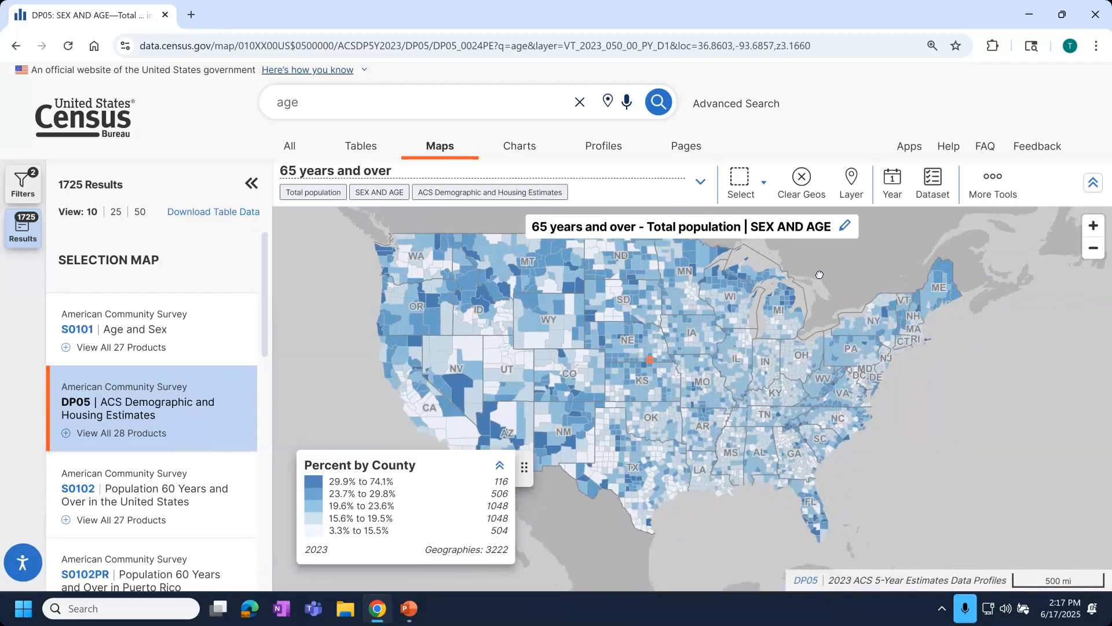
pyautogui.moveTo(820, 274); pyautogui.dragTo(807, 292)
pyautogui.click(251, 182)
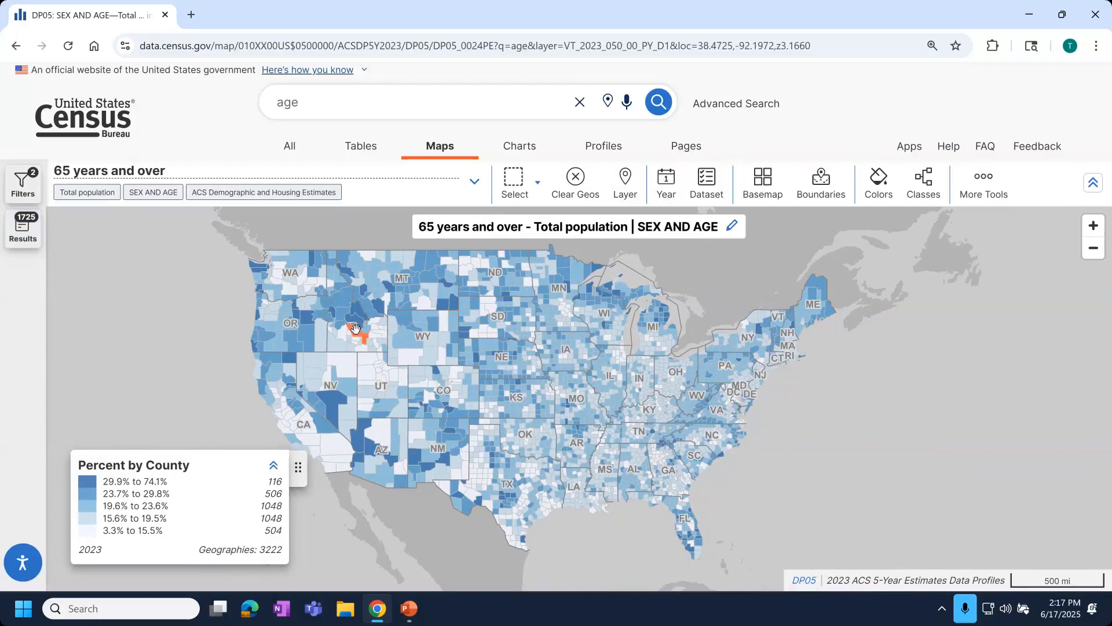
# - Set the map's year to 2022 and use the ACS 5-Year Estimates Data Profiles dataset
pyautogui.click(664, 194)
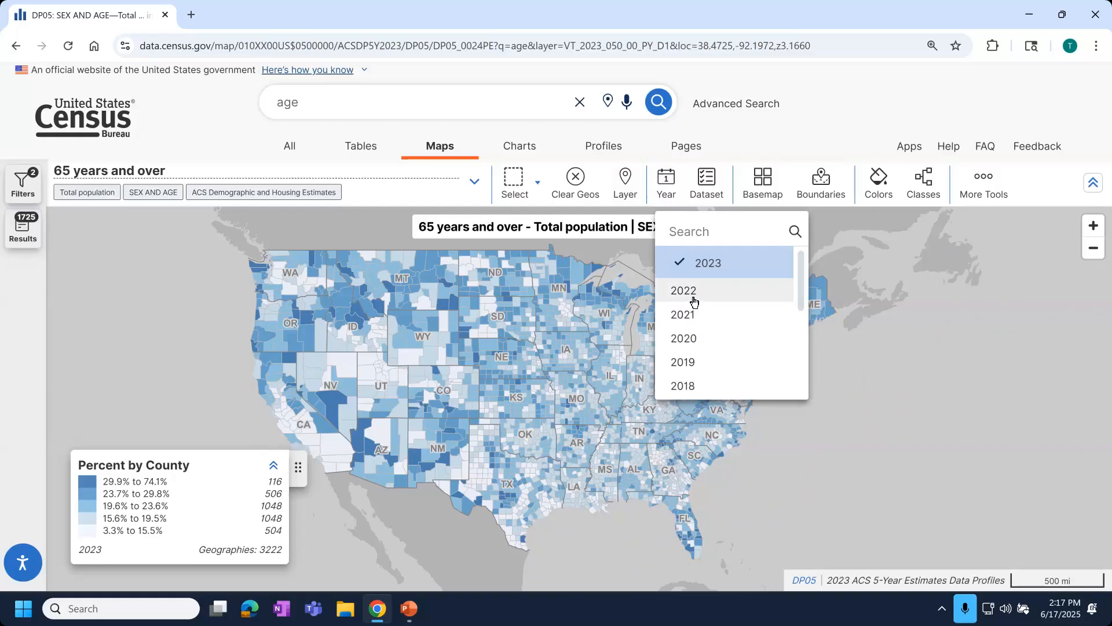
pyautogui.click(692, 298)
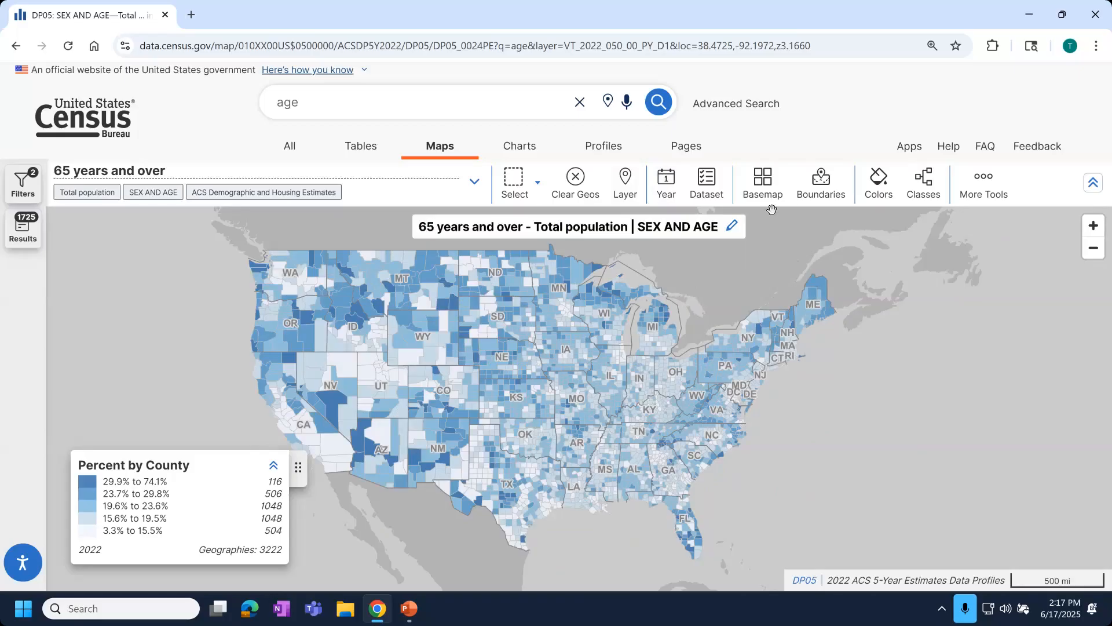
pyautogui.click(715, 197)
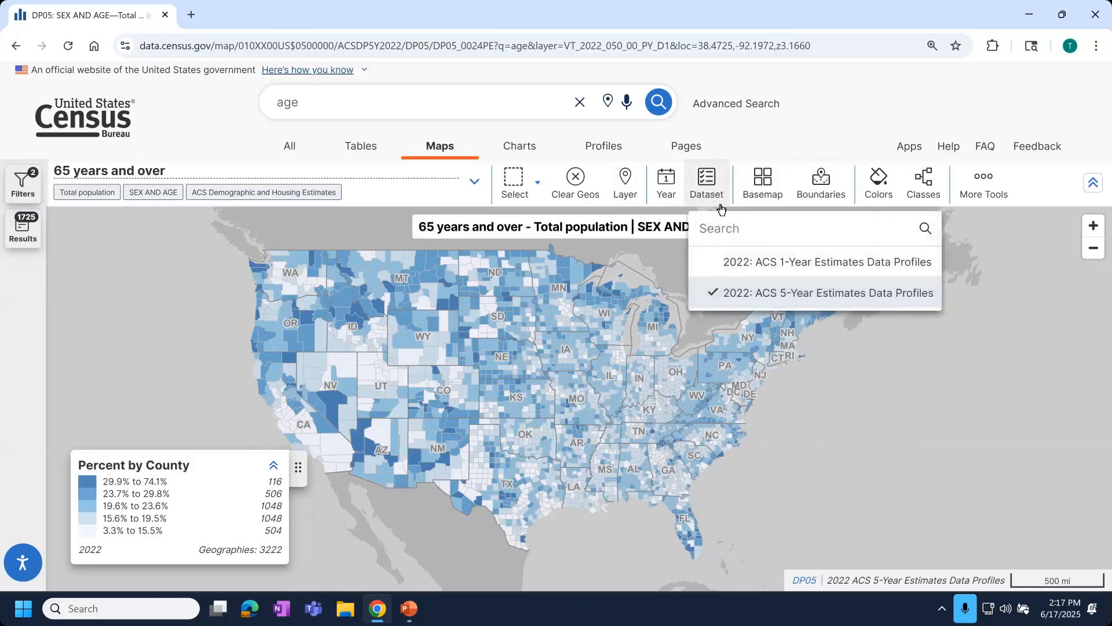
pyautogui.click(795, 302)
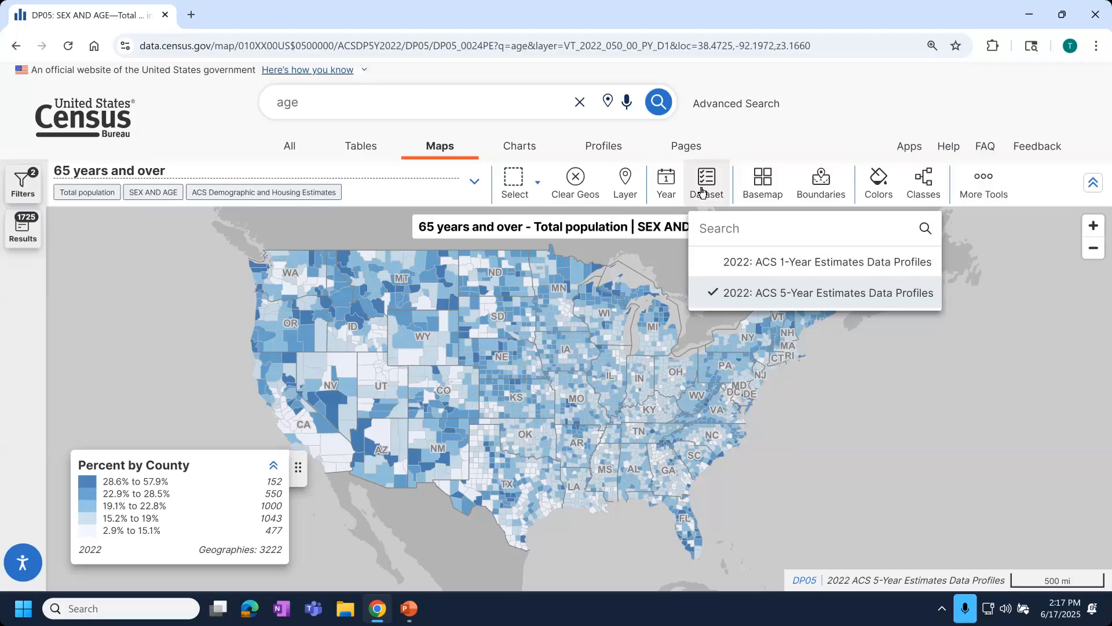
pyautogui.click(815, 132)
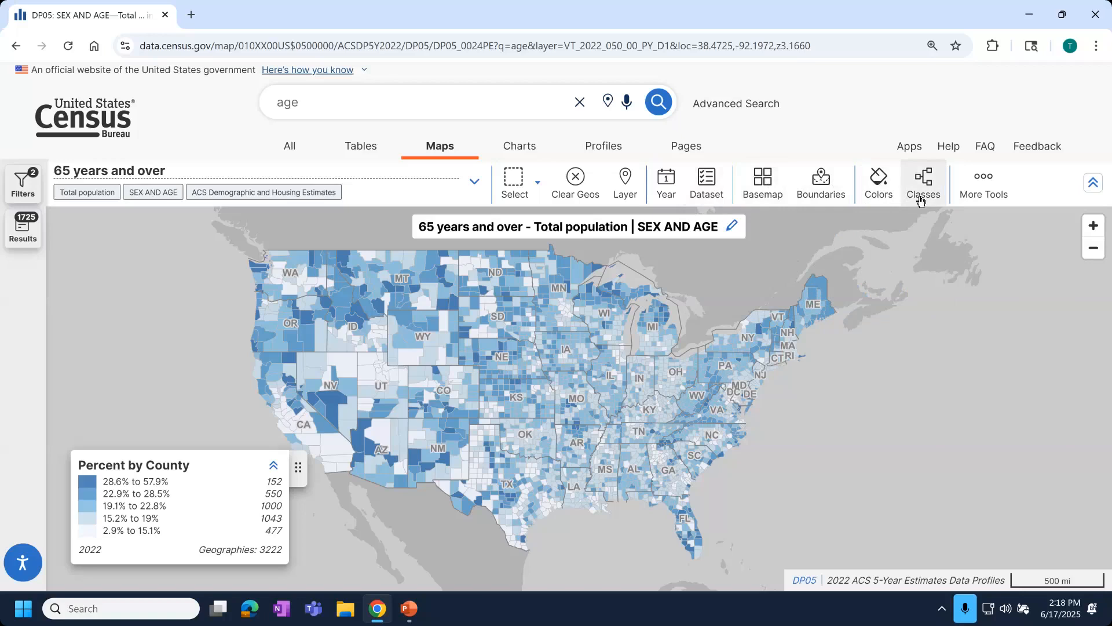
# - Apply the sequential orange colour palette to the county map
pyautogui.click(890, 193)
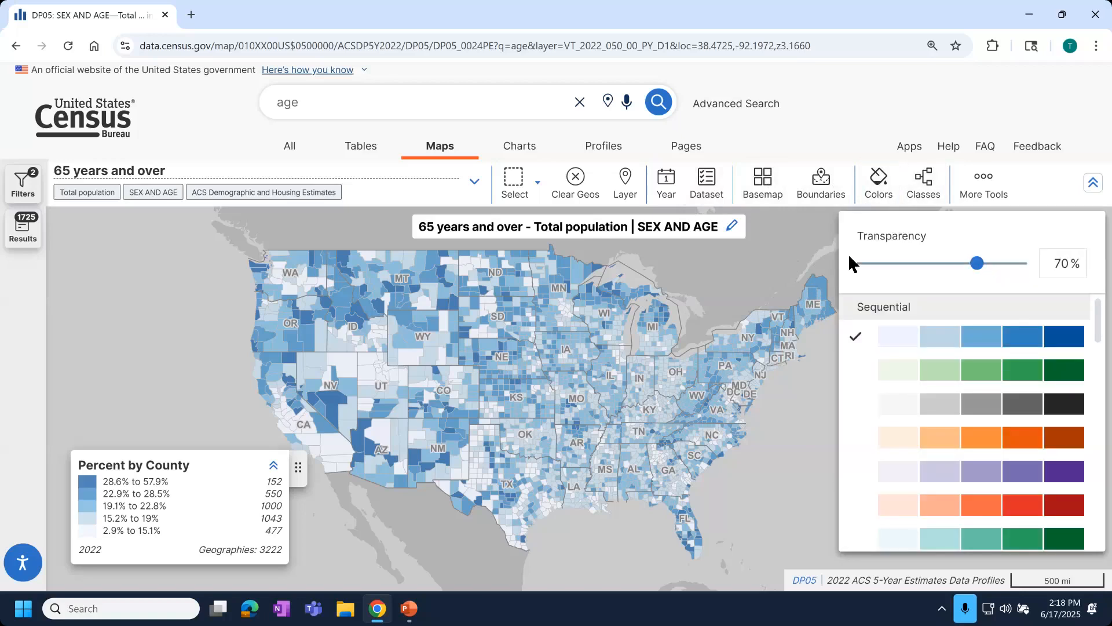
pyautogui.scroll(-2, 968, 437)
pyautogui.scroll(-5, 969, 437)
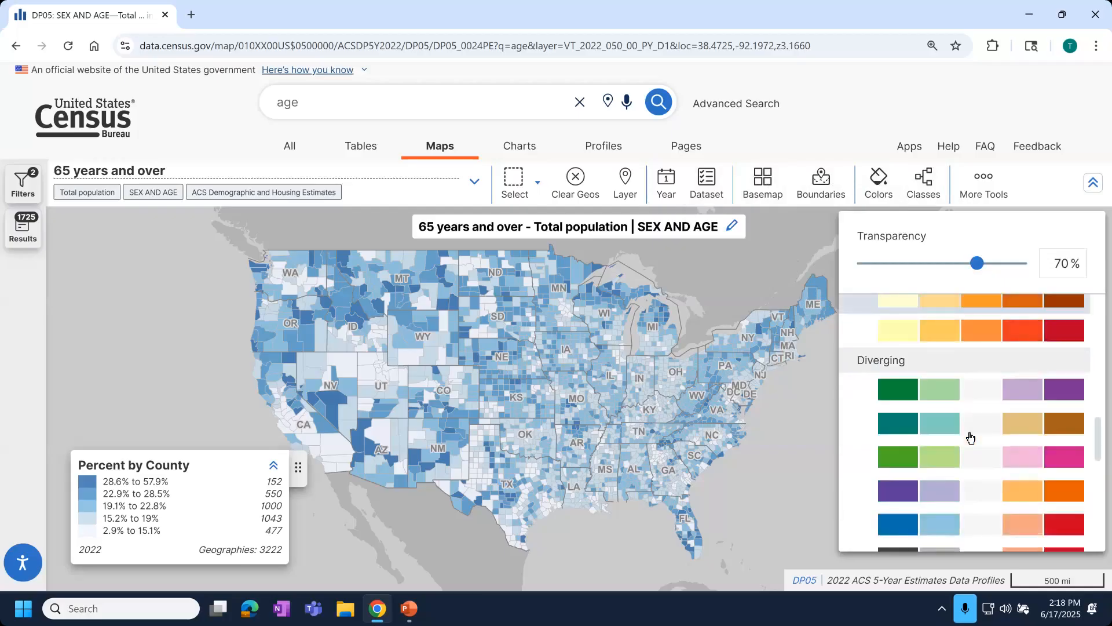
pyautogui.scroll(8, 975, 438)
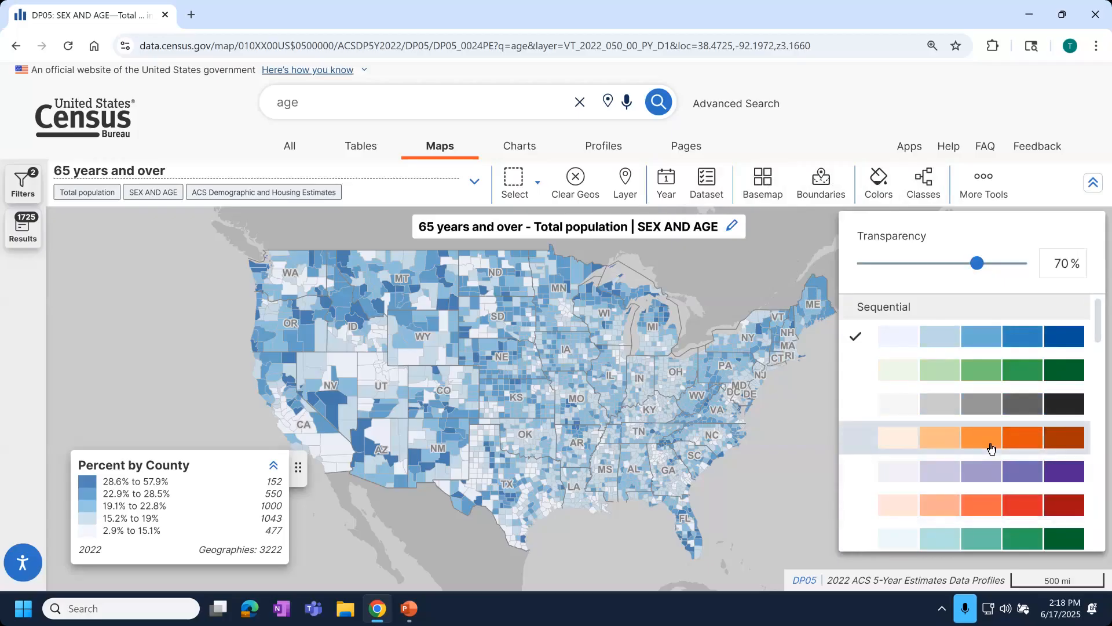
pyautogui.click(991, 448)
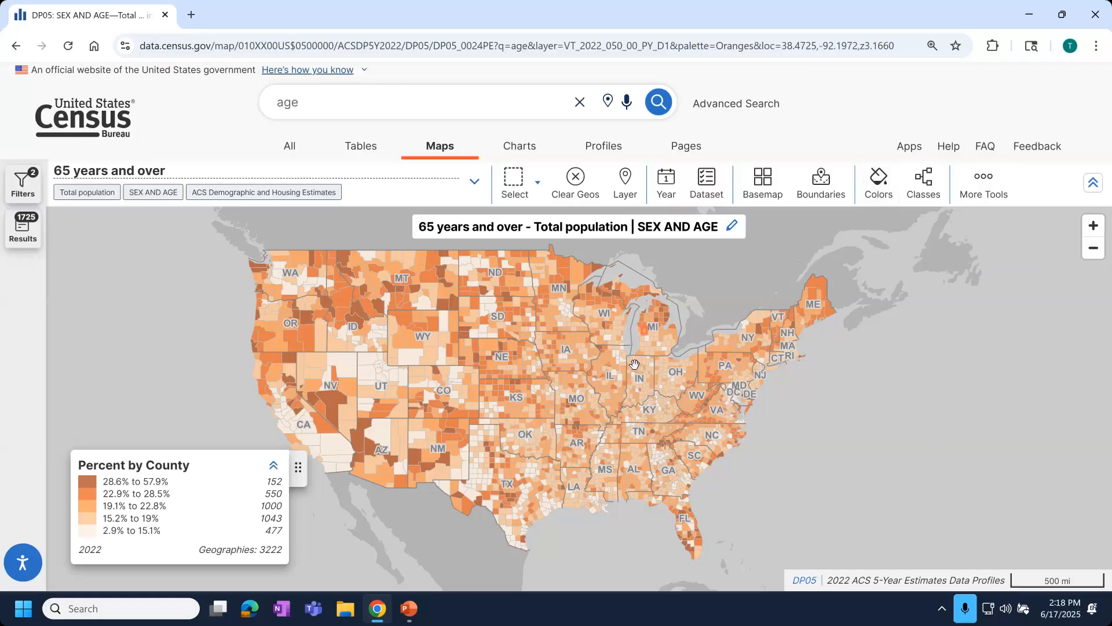
# - Examine Steuben County in northeastern Indiana and its neighbouring counties up close on the map
pyautogui.scroll(5, 637, 365)
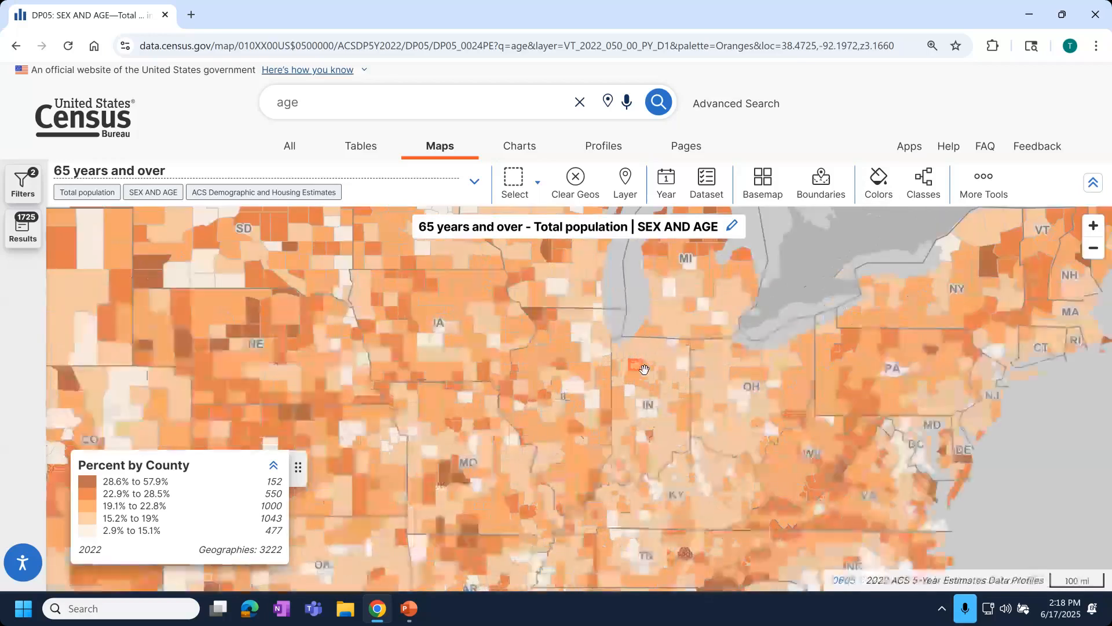
pyautogui.scroll(5, 644, 369)
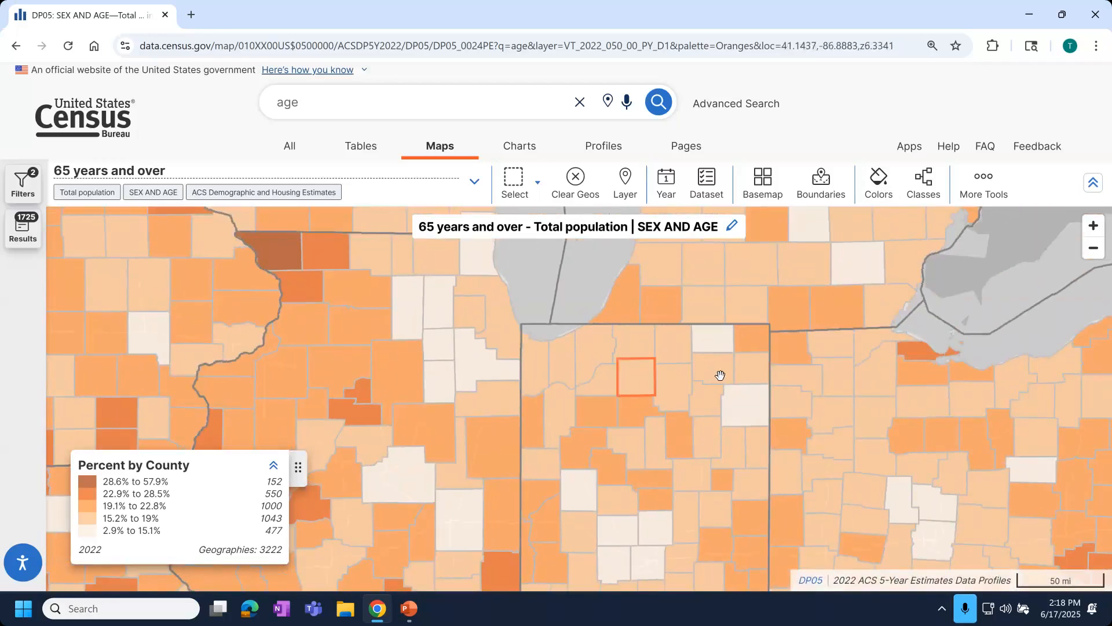
pyautogui.scroll(5, 650, 411)
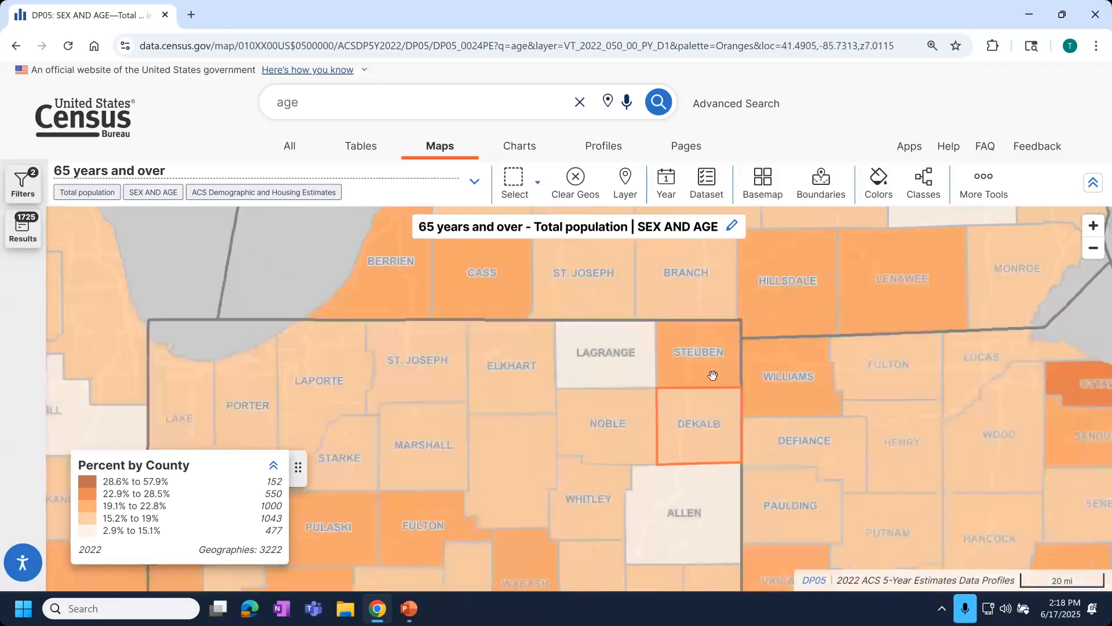
pyautogui.moveTo(659, 408); pyautogui.dragTo(617, 433)
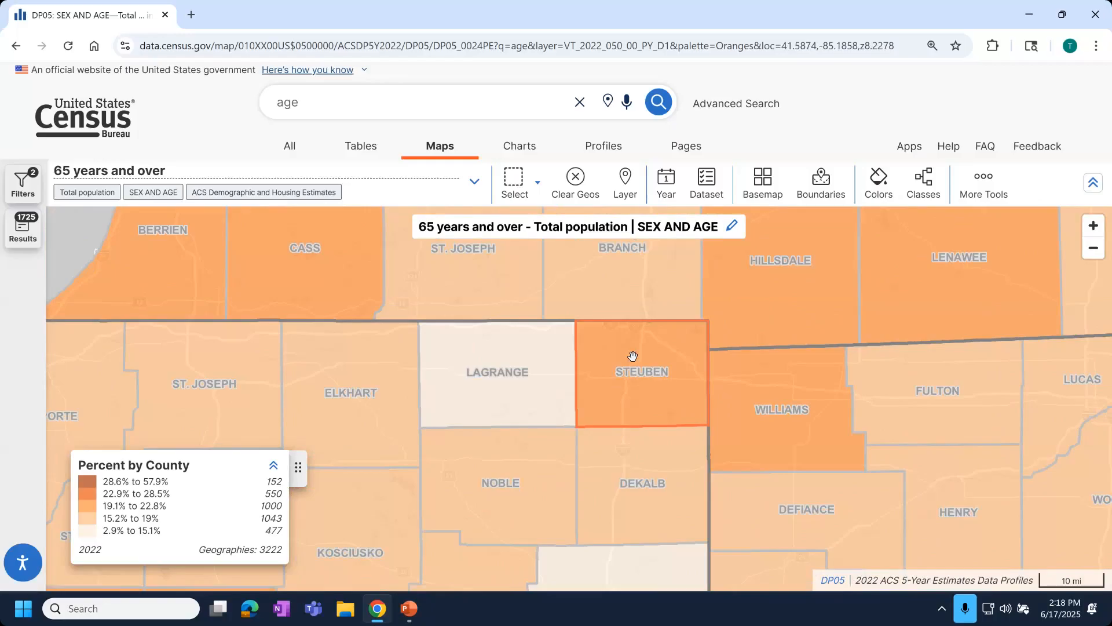
pyautogui.scroll(3, 652, 342)
pyautogui.scroll(2, 650, 363)
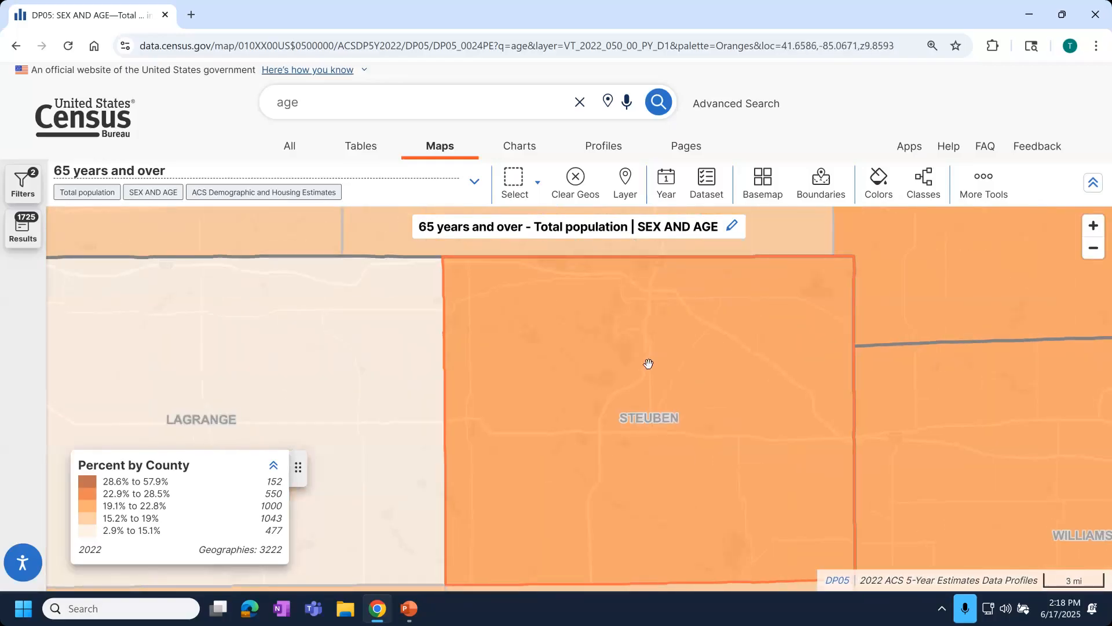
pyautogui.scroll(2, 648, 364)
pyautogui.moveTo(663, 298); pyautogui.dragTo(616, 464)
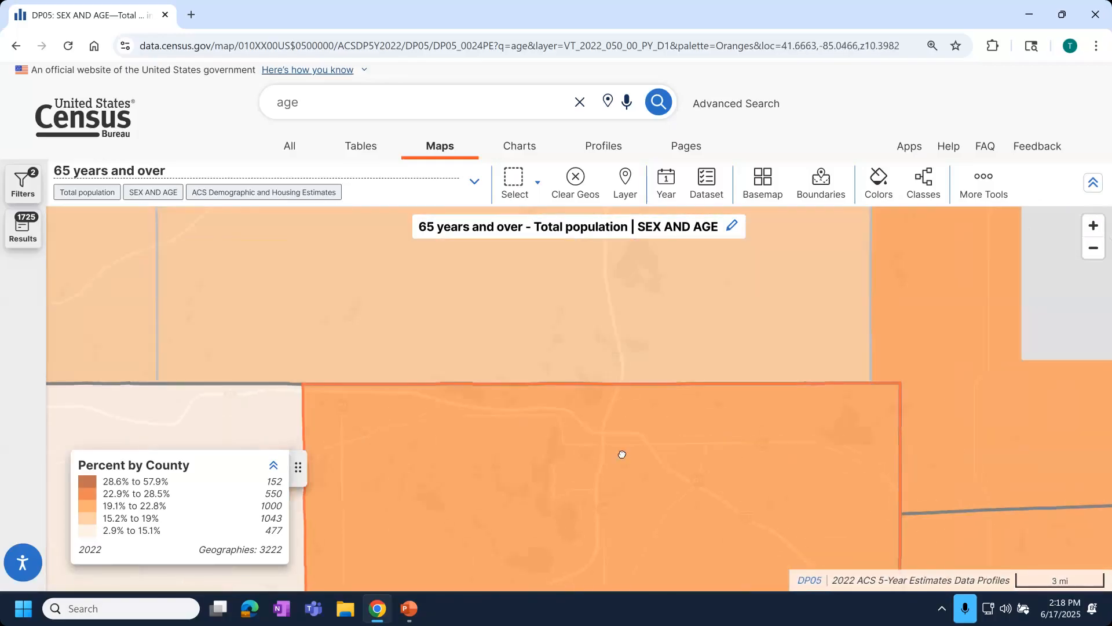
pyautogui.scroll(-4, 620, 442)
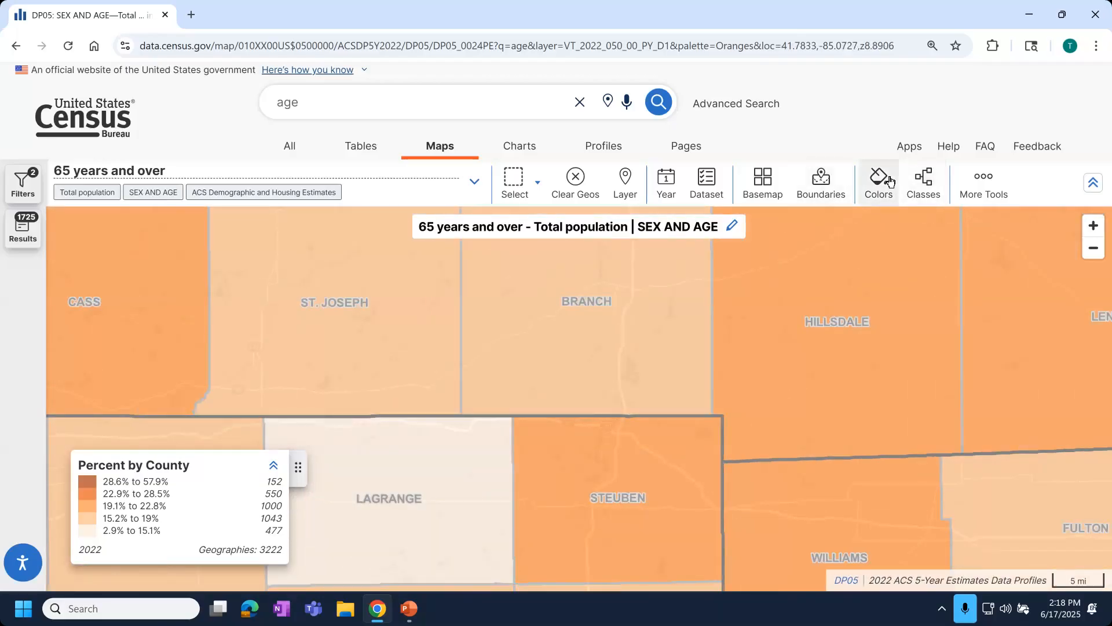
# - Try the map colour transparency at 13% and at 100% around Steuben County
pyautogui.click(891, 181)
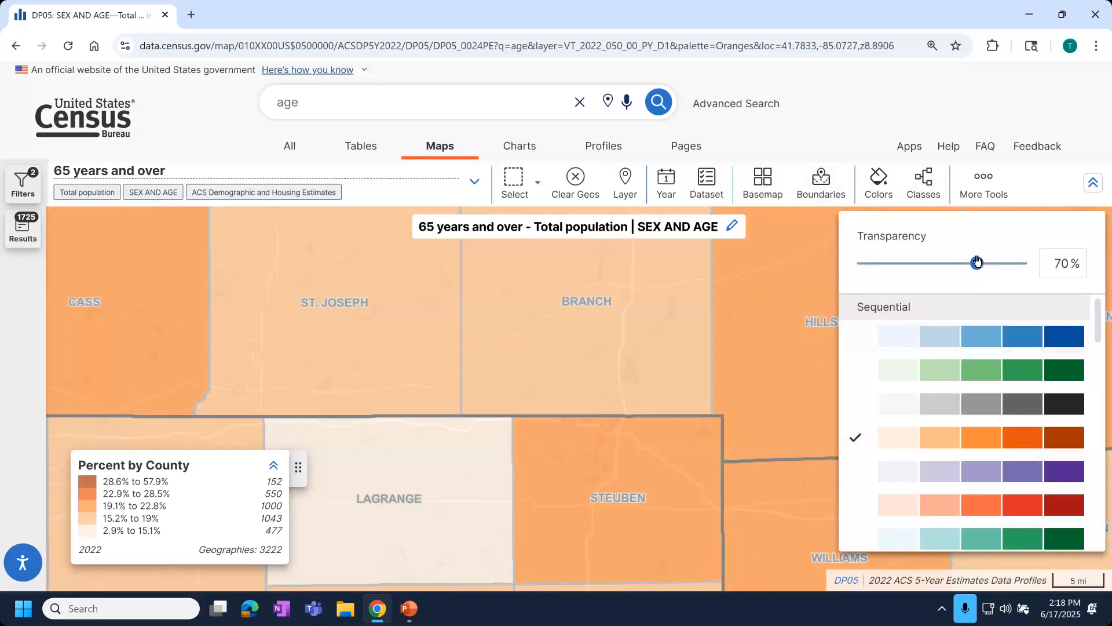
pyautogui.moveTo(980, 260); pyautogui.dragTo(881, 298)
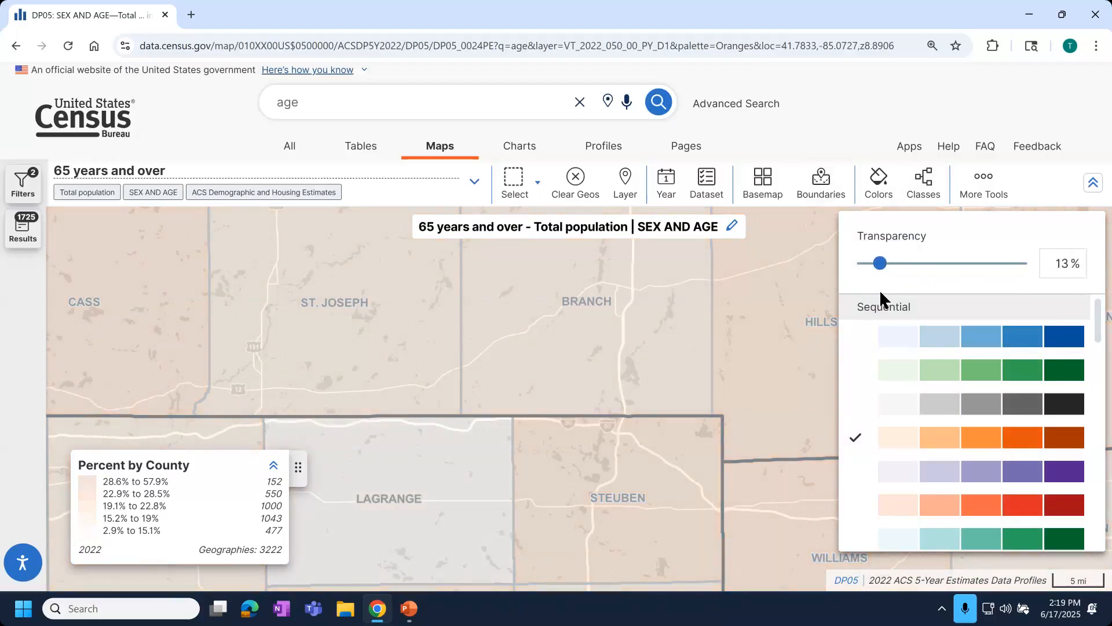
pyautogui.moveTo(880, 263); pyautogui.dragTo(1051, 262)
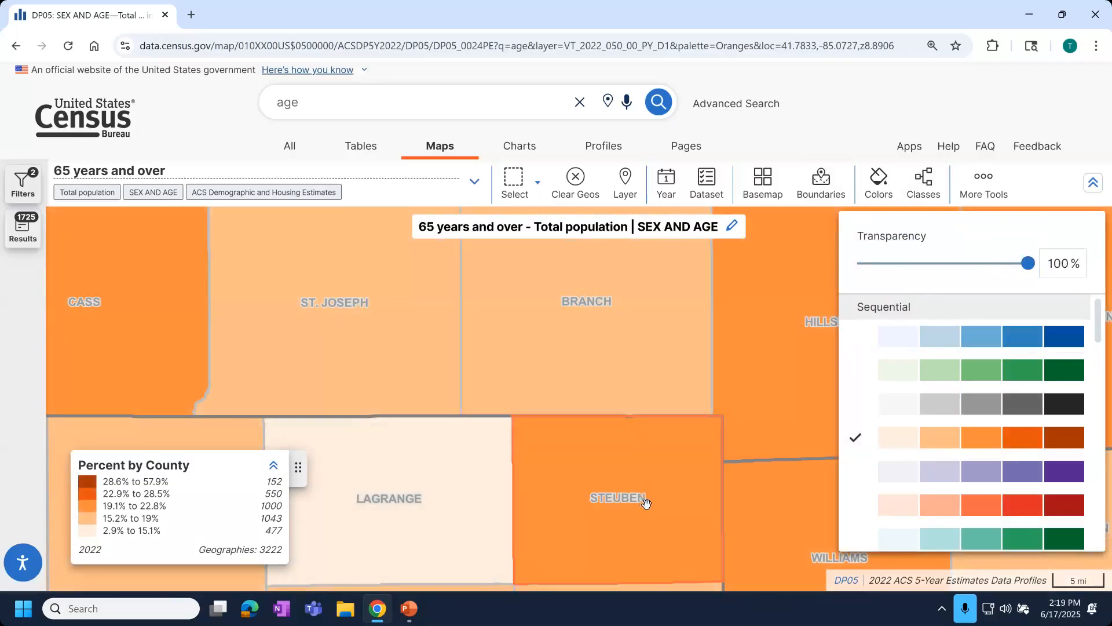
pyautogui.scroll(2, 651, 519)
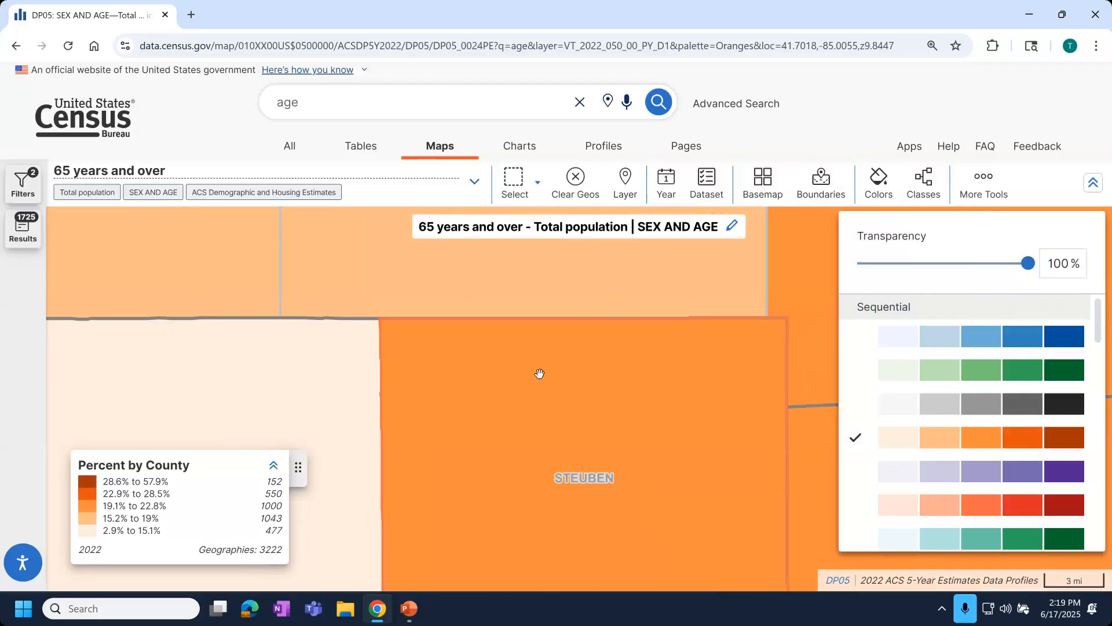
# - Return to the contiguous United States, set the map colour transparency to 77% and close the colour settings
pyautogui.scroll(-5, 539, 375)
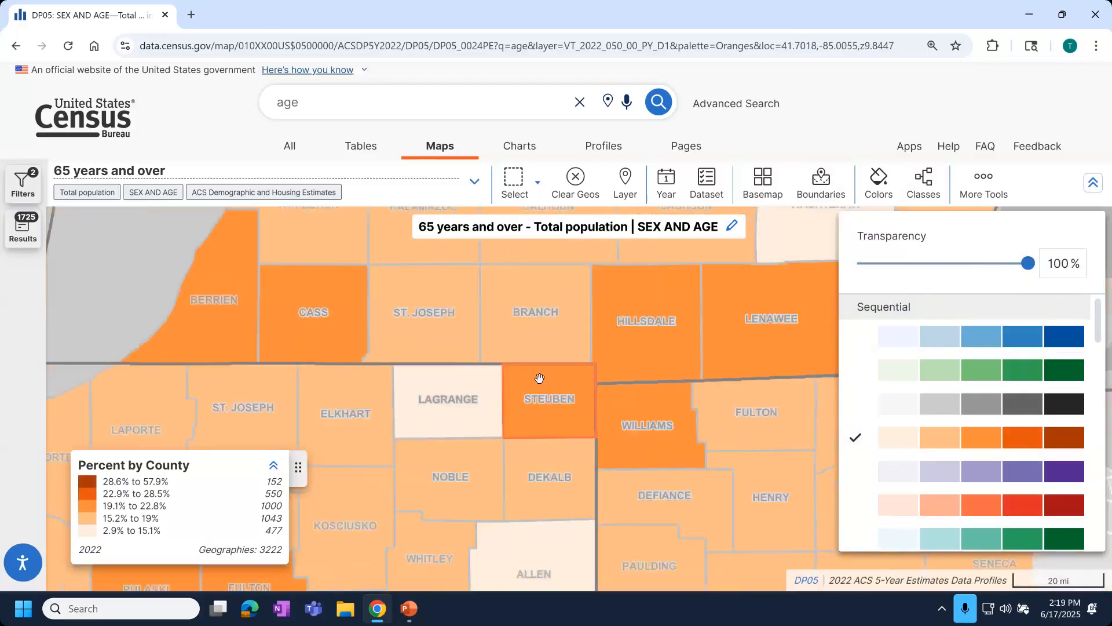
pyautogui.scroll(-5, 539, 379)
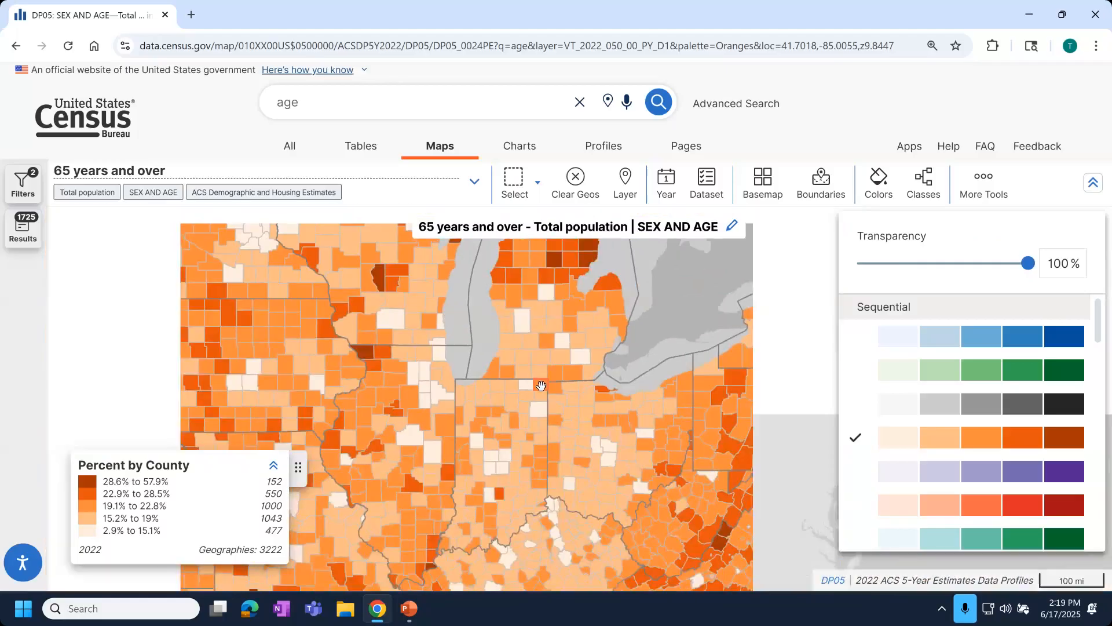
pyautogui.scroll(-2, 541, 386)
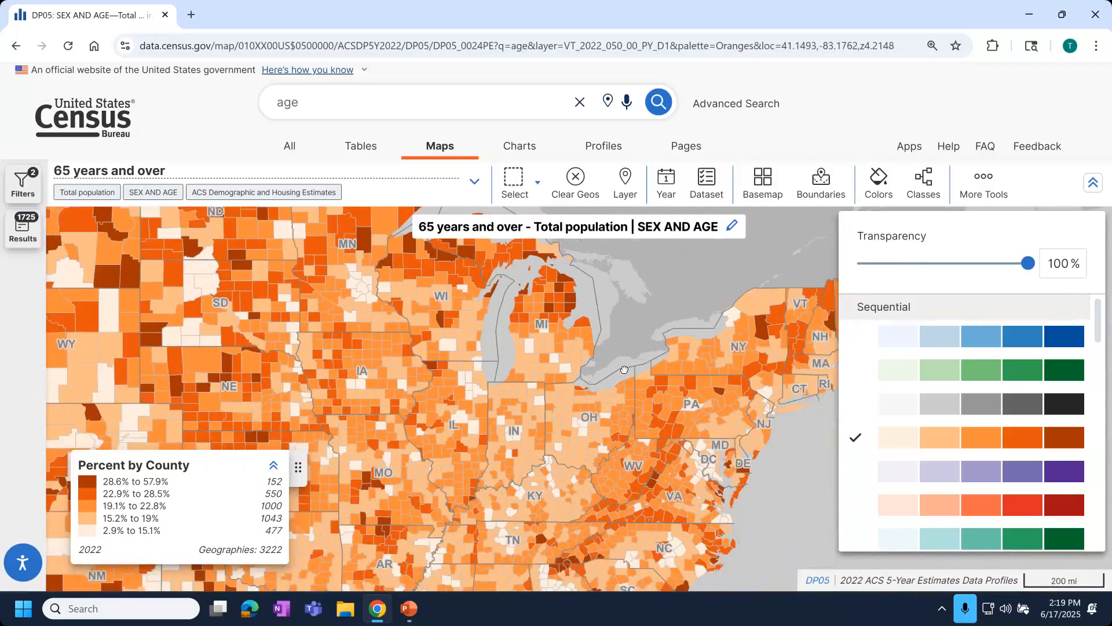
pyautogui.scroll(-3, 624, 369)
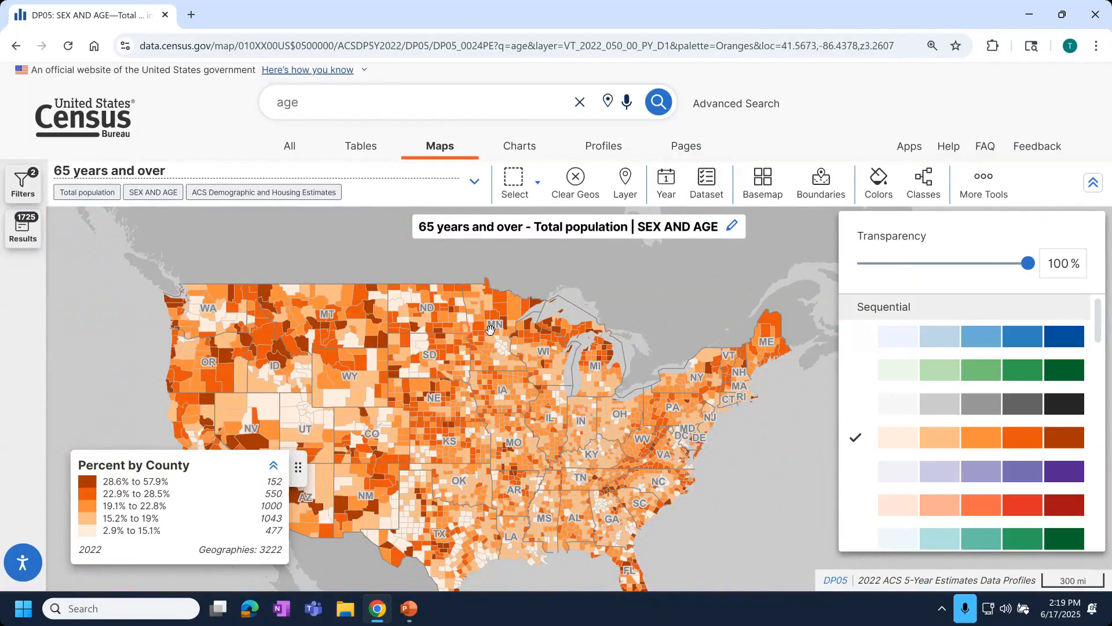
pyautogui.moveTo(1028, 266); pyautogui.dragTo(989, 276)
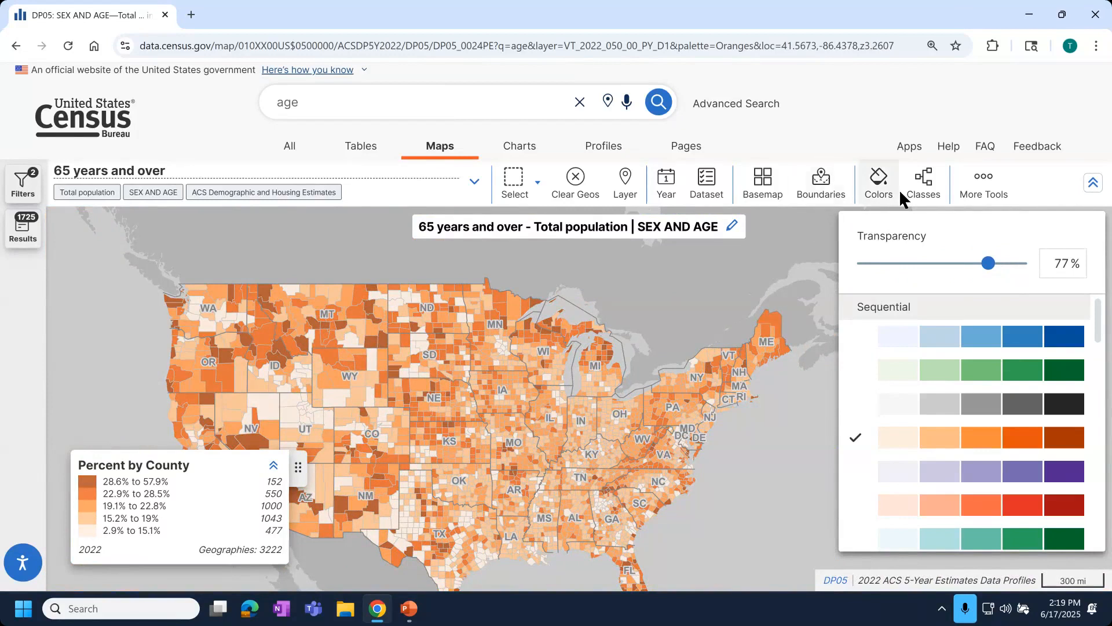
pyautogui.click(1002, 105)
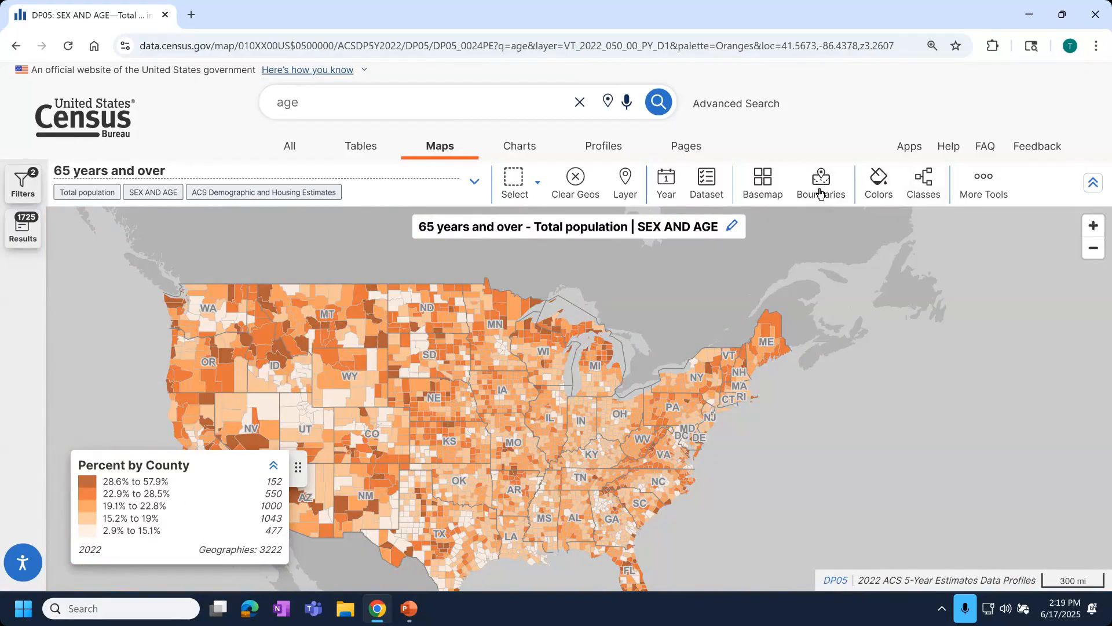
# - Reduce the county map's natural-breaks classification to 3 data classes
pyautogui.click(930, 191)
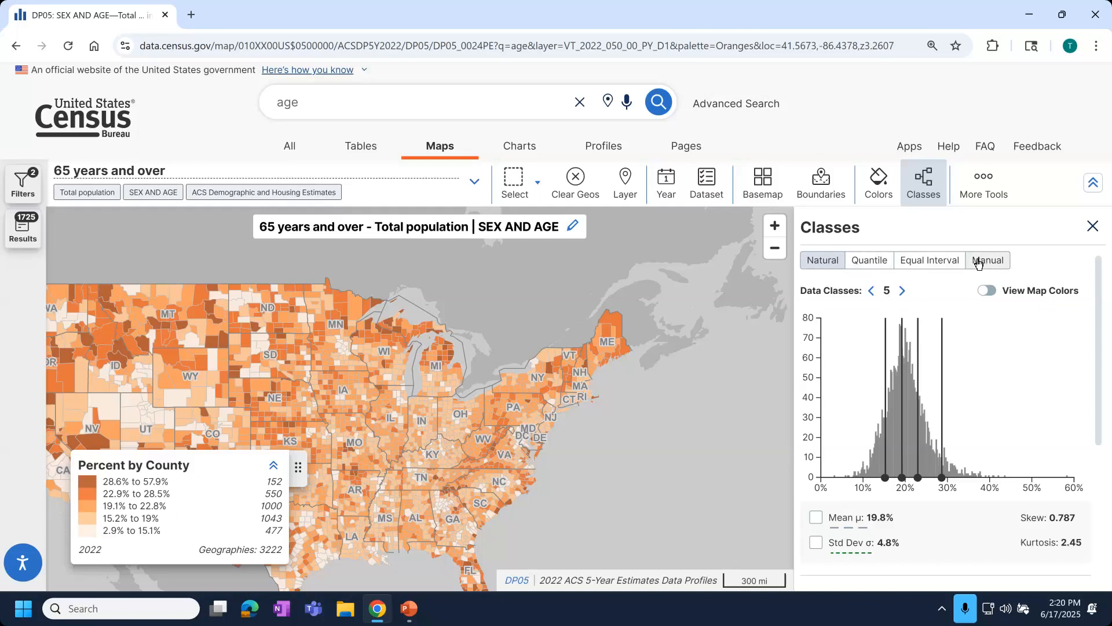
pyautogui.moveTo(631, 475); pyautogui.dragTo(720, 443)
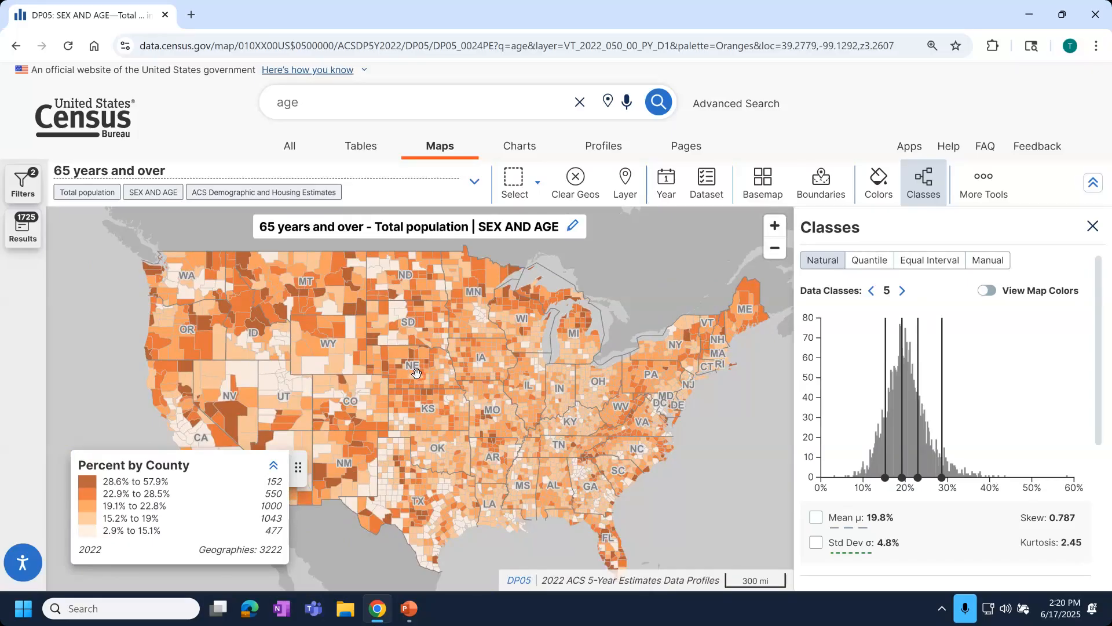
pyautogui.click(873, 292)
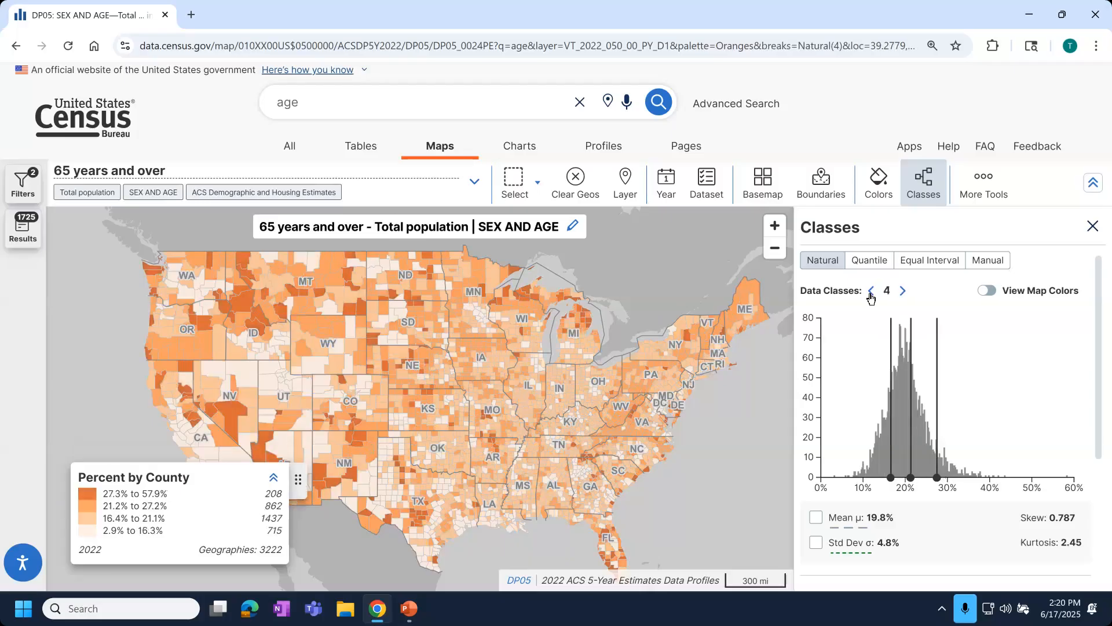
pyautogui.click(871, 291)
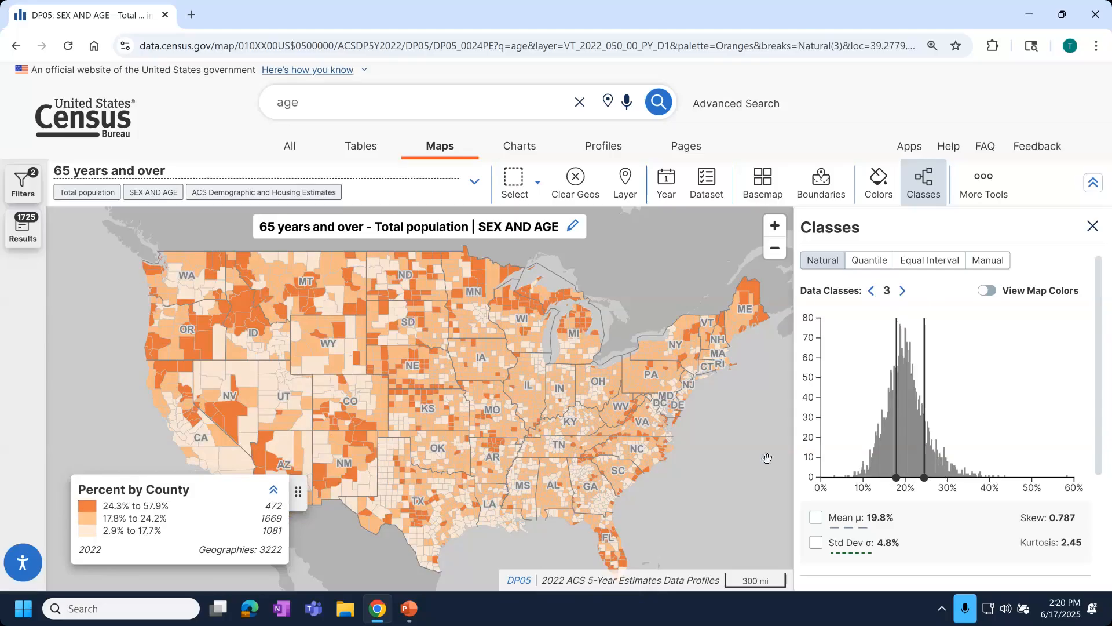
# - Set the lower class break value to 15%
pyautogui.scroll(-1, 857, 464)
pyautogui.scroll(-3, 858, 470)
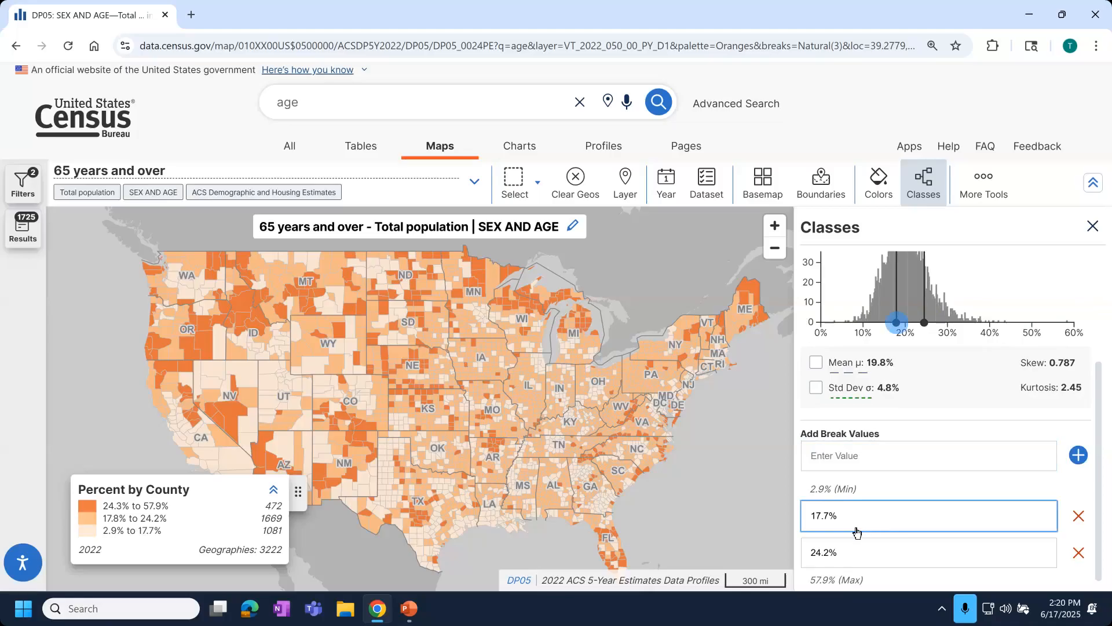
pyautogui.click(841, 519)
pyautogui.press('BackSpace')
pyautogui.hotkey('ctrl', 'a')
pyautogui.write('15')
pyautogui.press('Return')
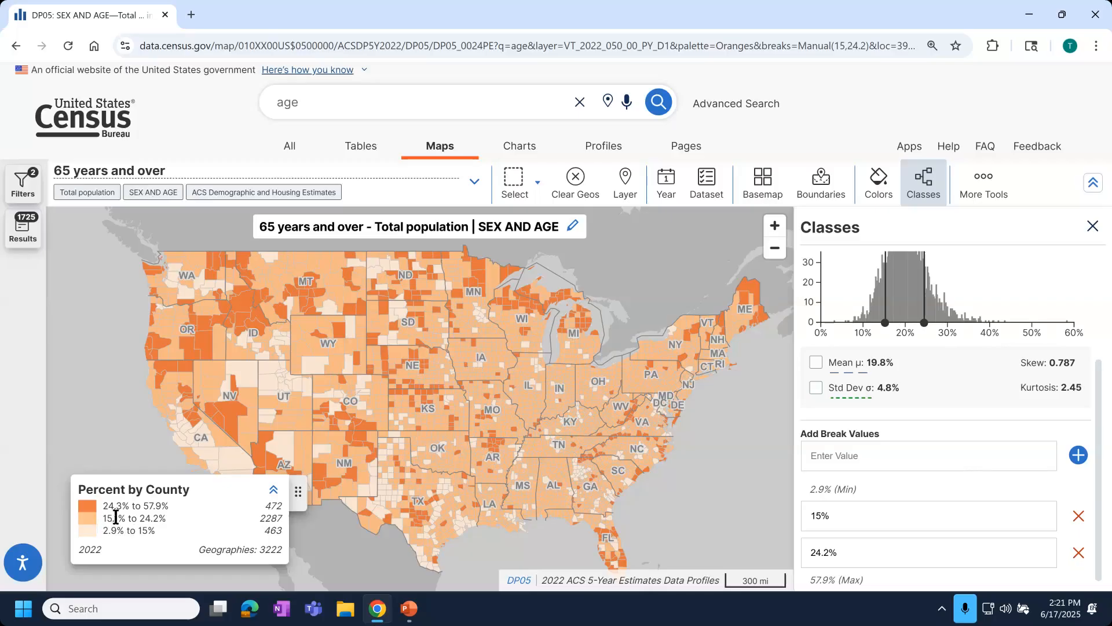
# - Set the upper class break value to 25% and bring the histogram back into view
pyautogui.click(849, 552)
pyautogui.press('BackSpace')
pyautogui.doubleClick(835, 555)
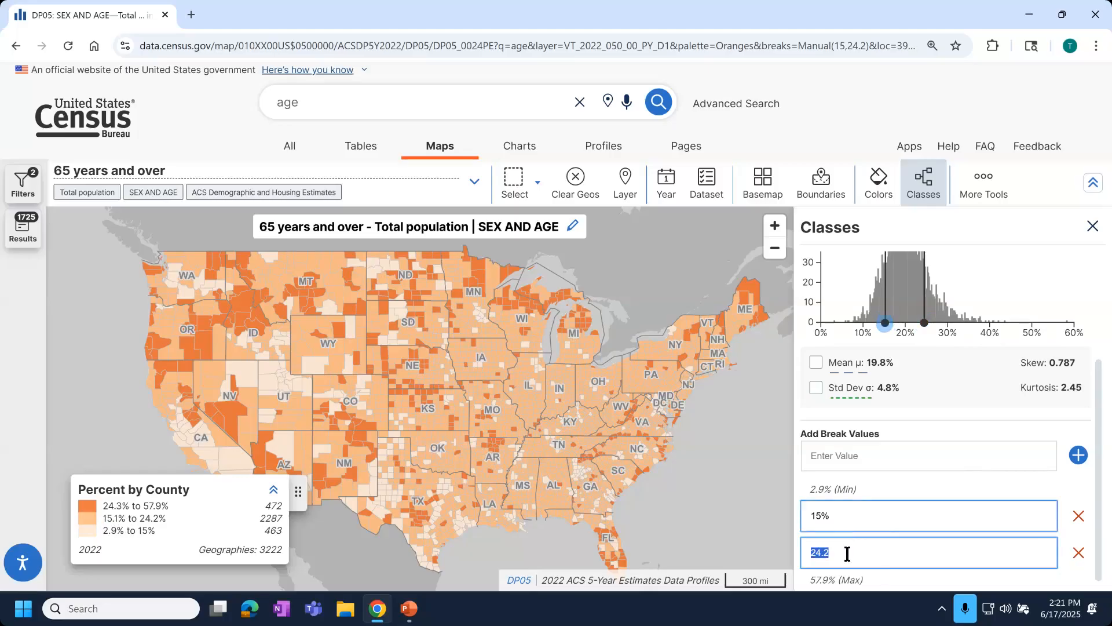
pyautogui.write('25')
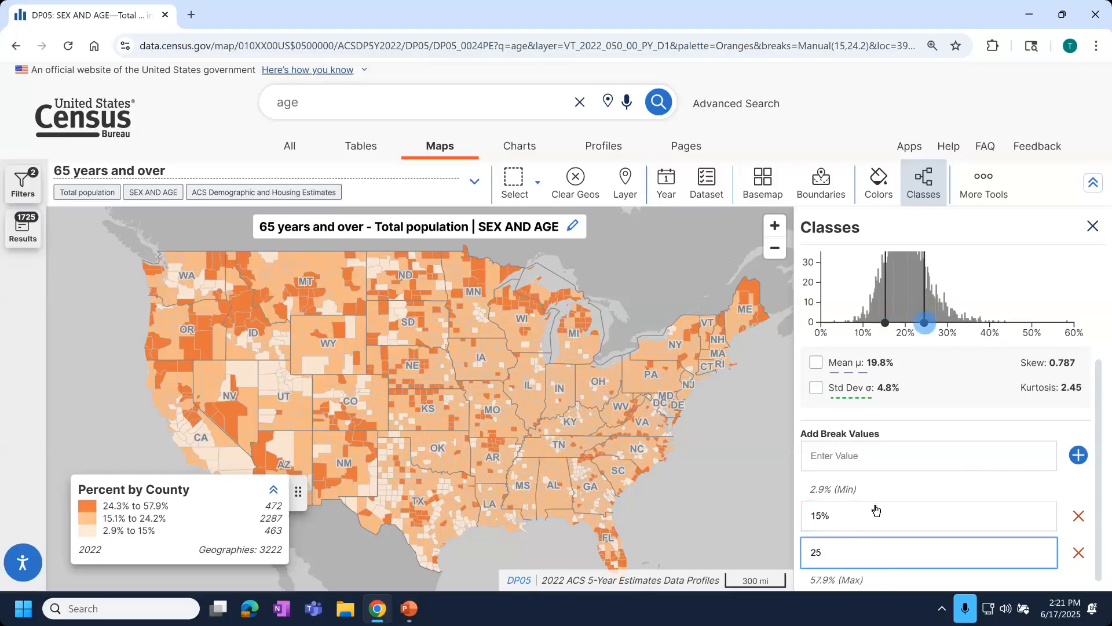
pyautogui.press('Return')
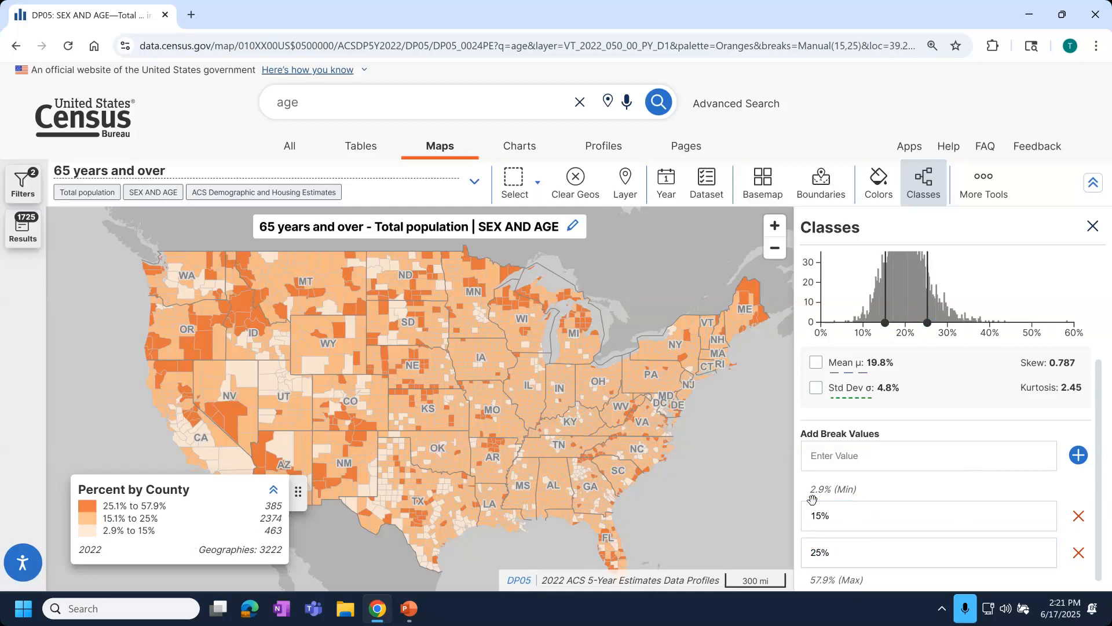
pyautogui.scroll(2, 903, 498)
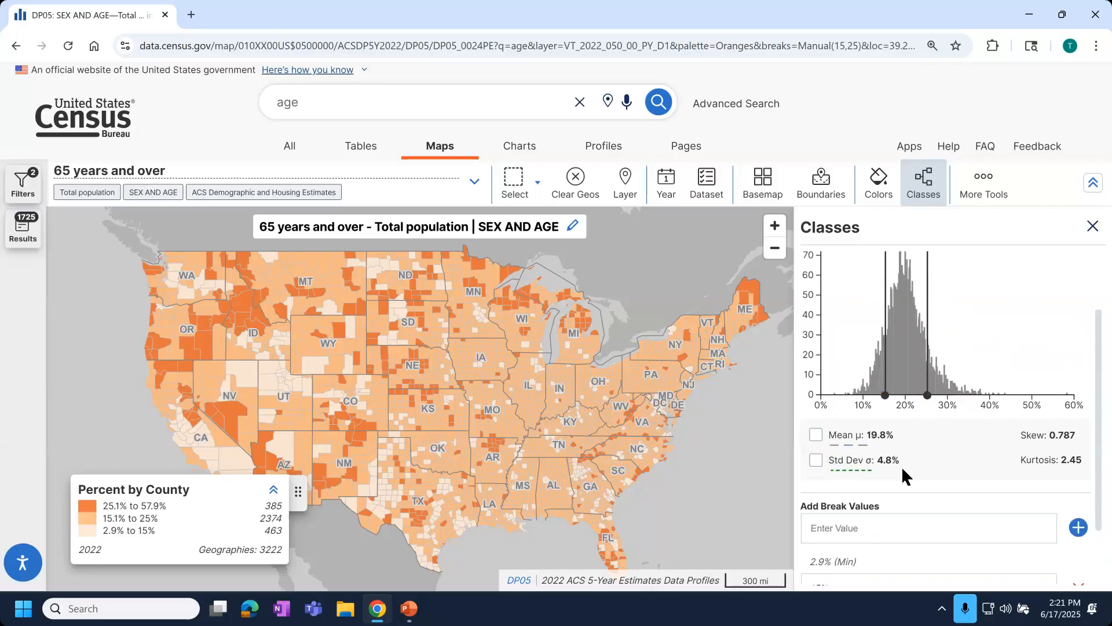
pyautogui.scroll(2, 901, 466)
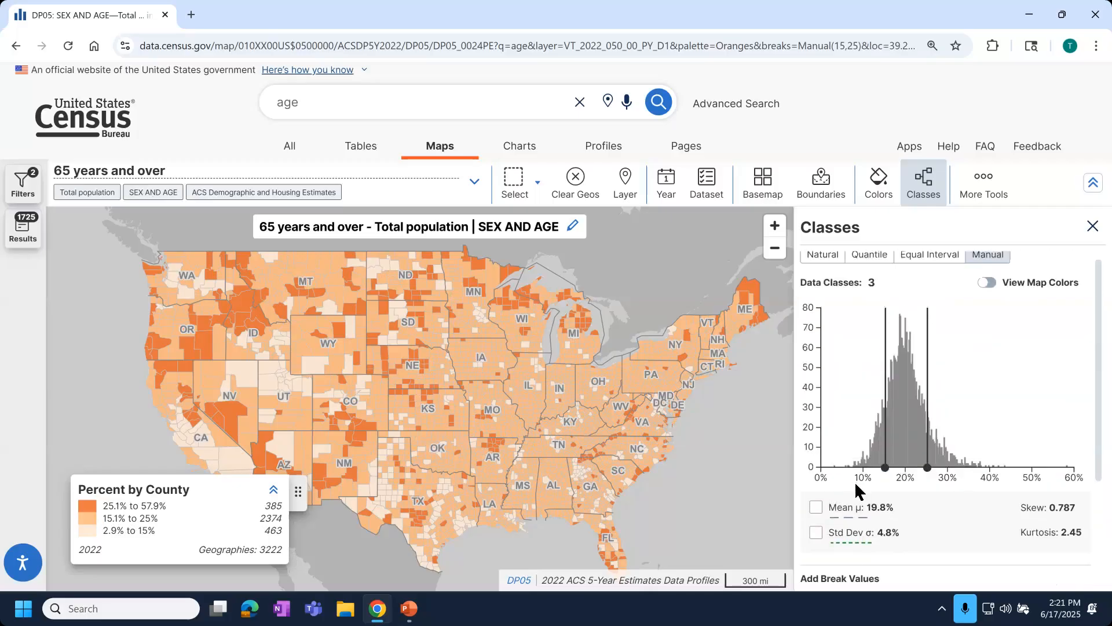
# - Open the sharing options for the customized county map and copy its link
pyautogui.click(998, 189)
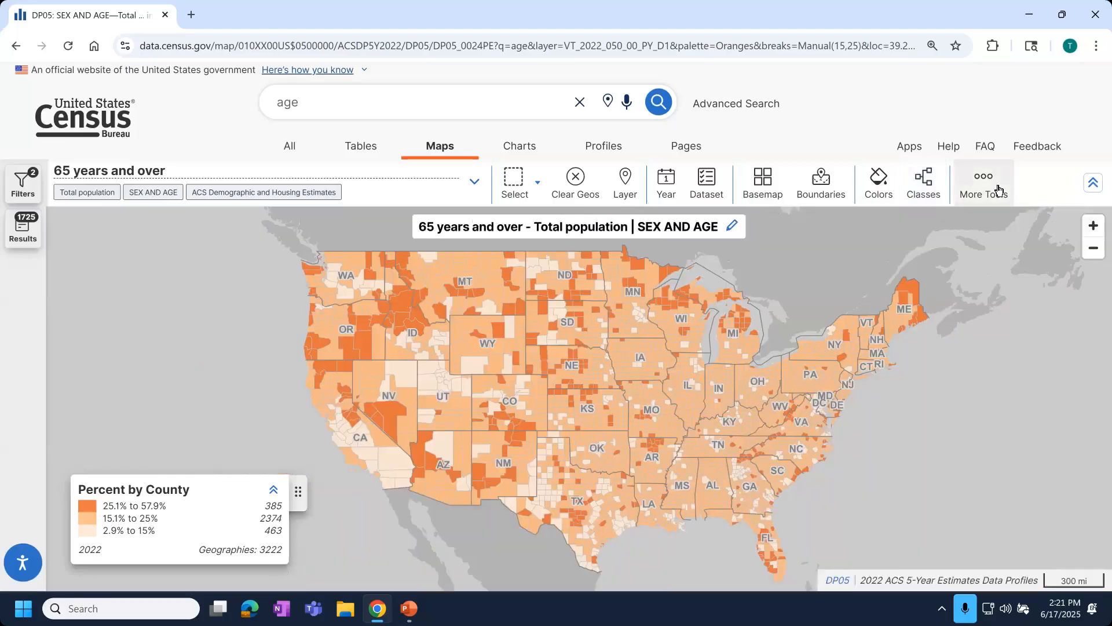
pyautogui.click(998, 190)
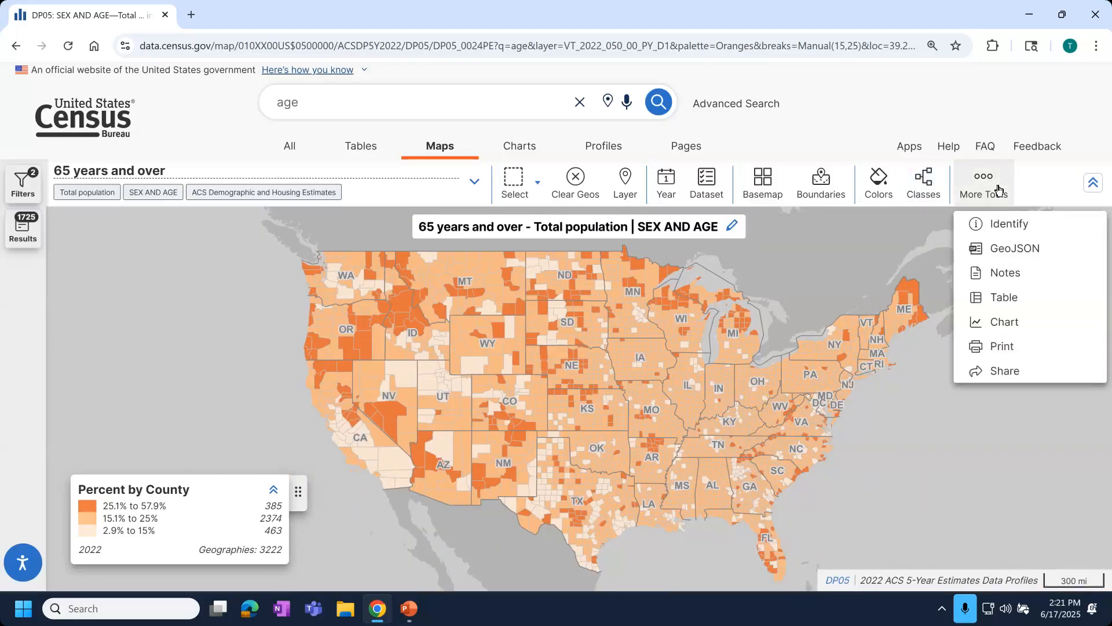
pyautogui.click(1011, 372)
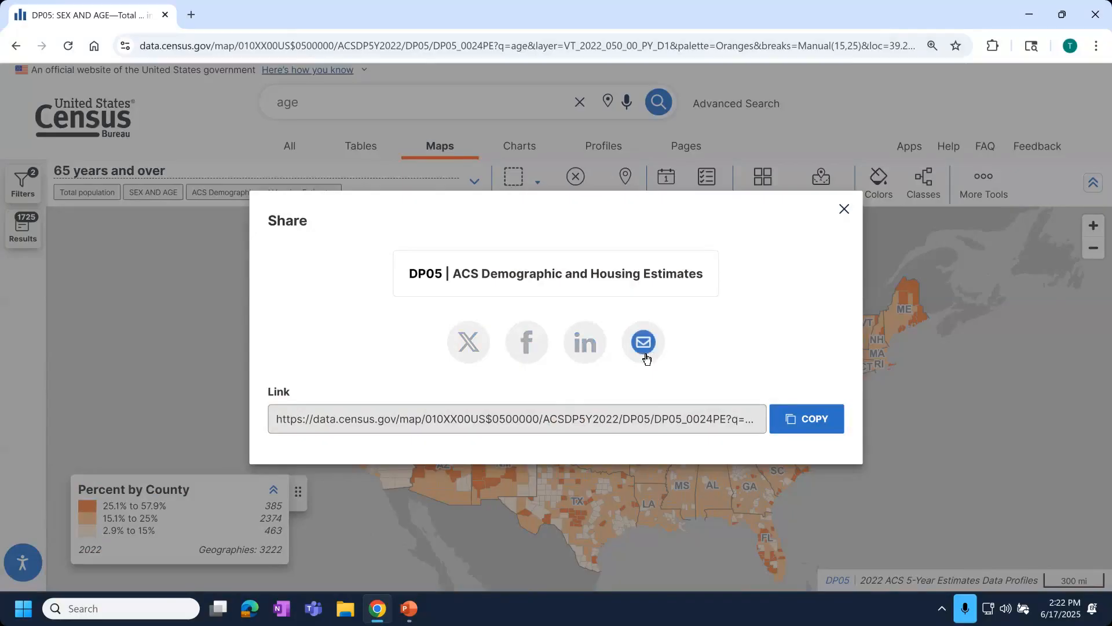
pyautogui.click(816, 427)
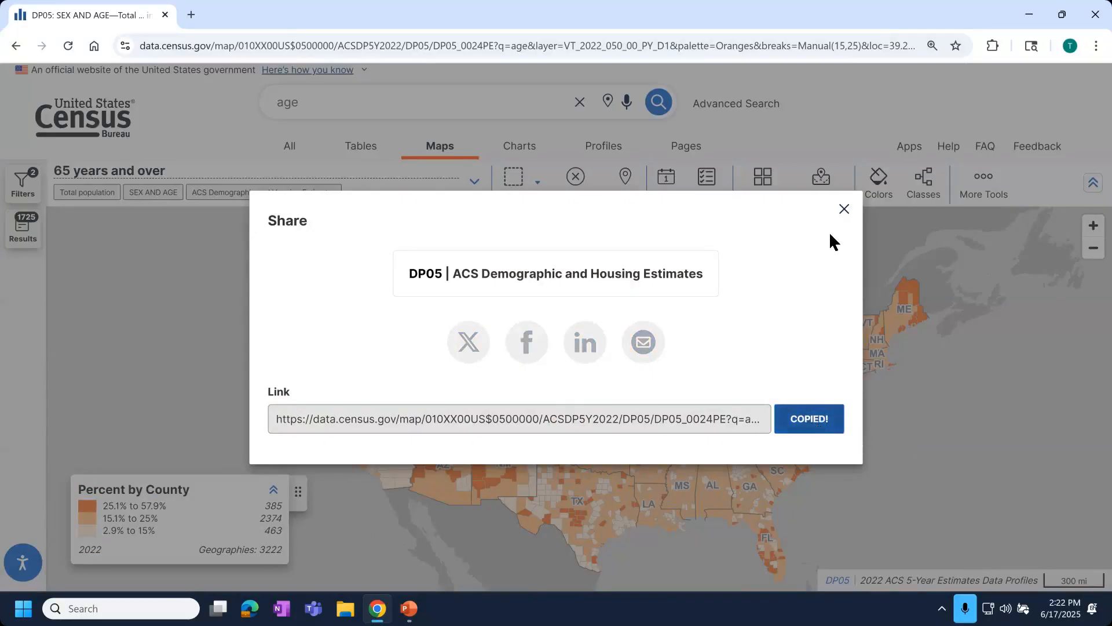
pyautogui.click(844, 209)
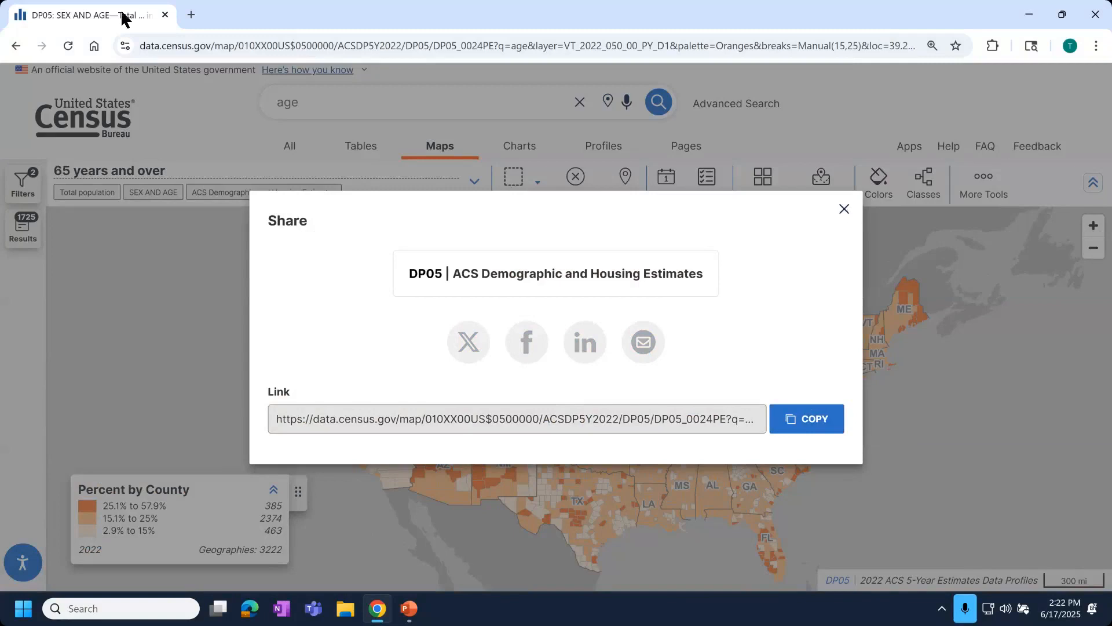
# - Load the copied map link in a new browser tab
pyautogui.click(191, 14)
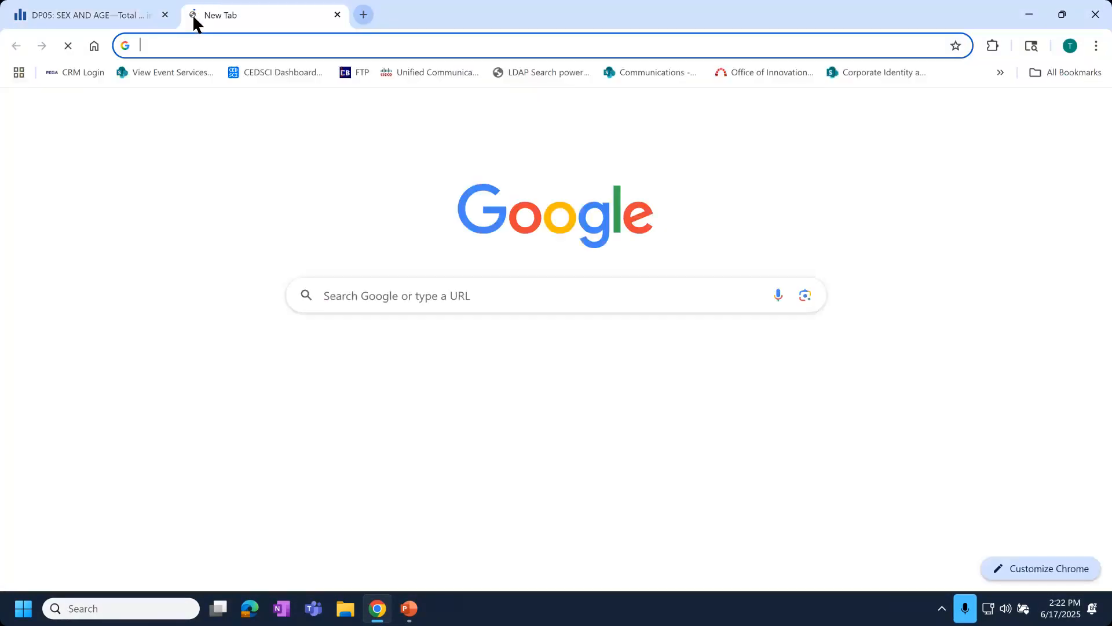
pyautogui.hotkey('ctrl', 'v')
pyautogui.press('Return')
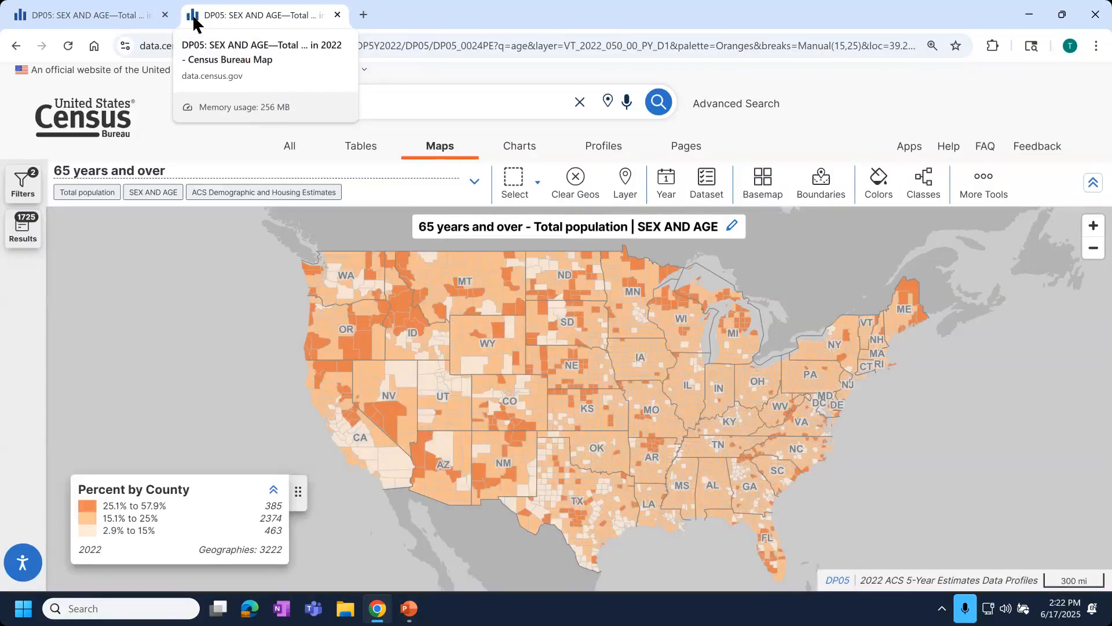
# - Close the duplicate map opened from the shared link and print the customized county map to a PDF
pyautogui.click(98, 18)
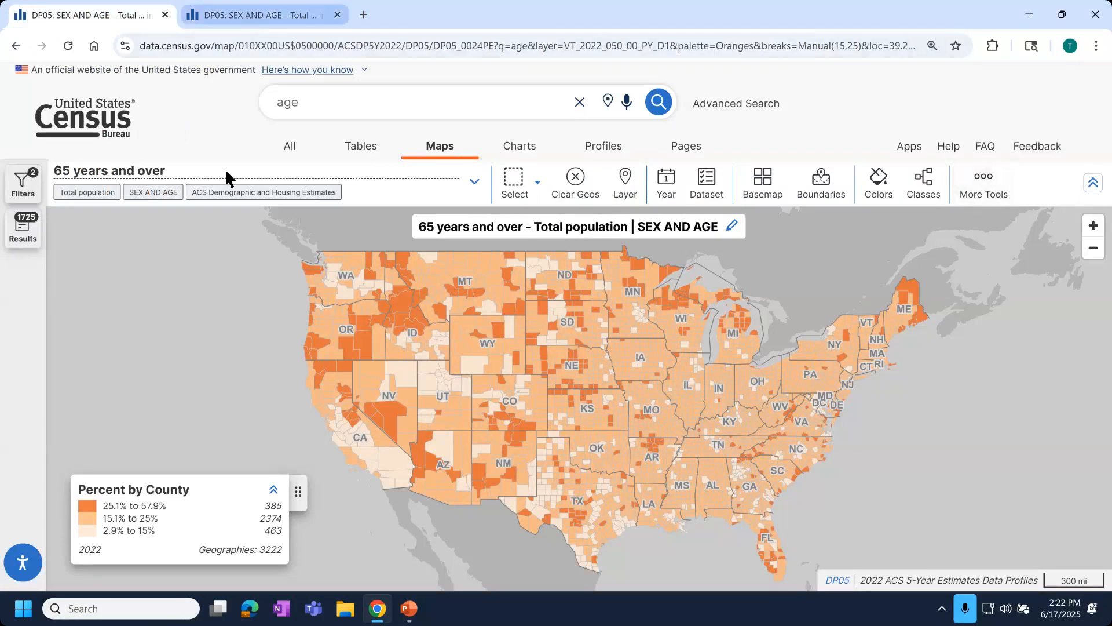
pyautogui.moveTo(258, 16); pyautogui.dragTo(226, 170)
pyautogui.click(915, 171)
pyautogui.click(980, 190)
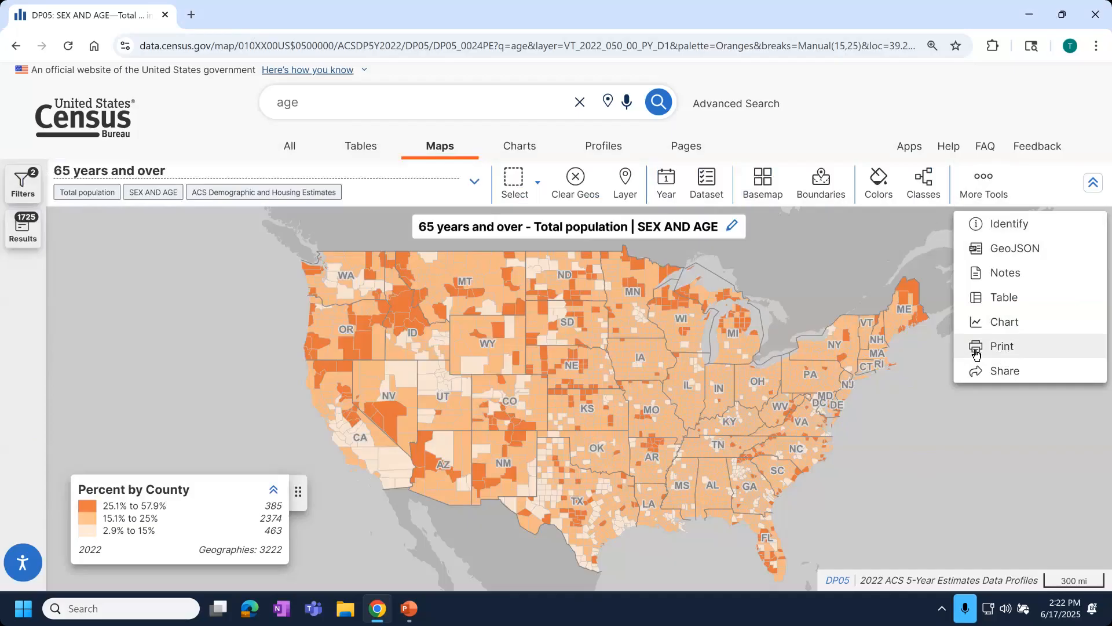
pyautogui.click(977, 354)
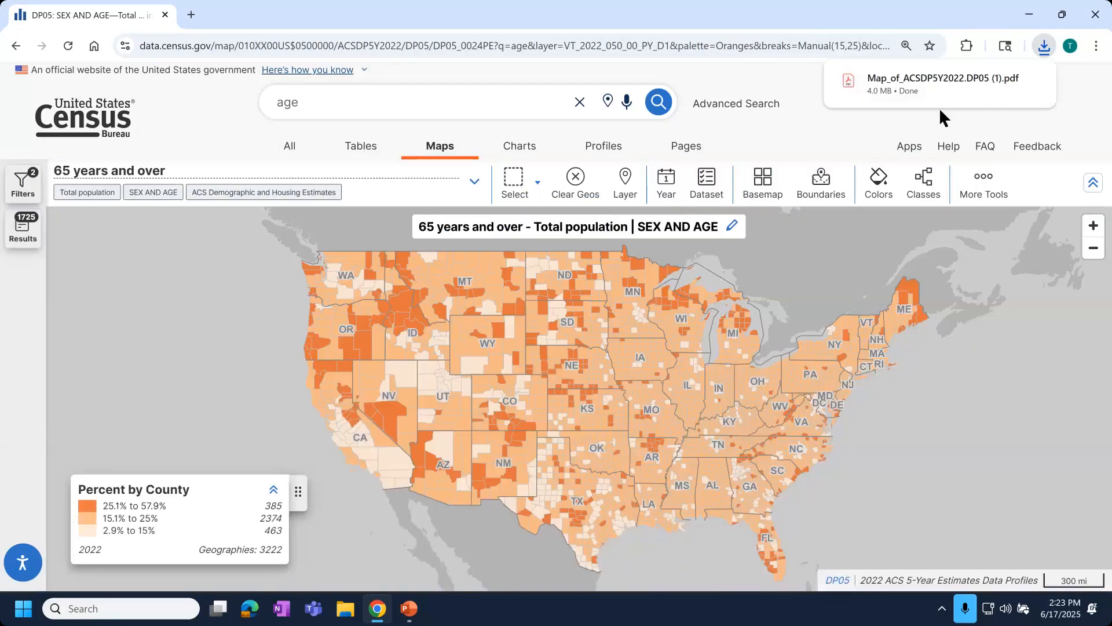
# - Open the downloaded map PDF and examine the title, legend and source line on its first page
pyautogui.click(932, 81)
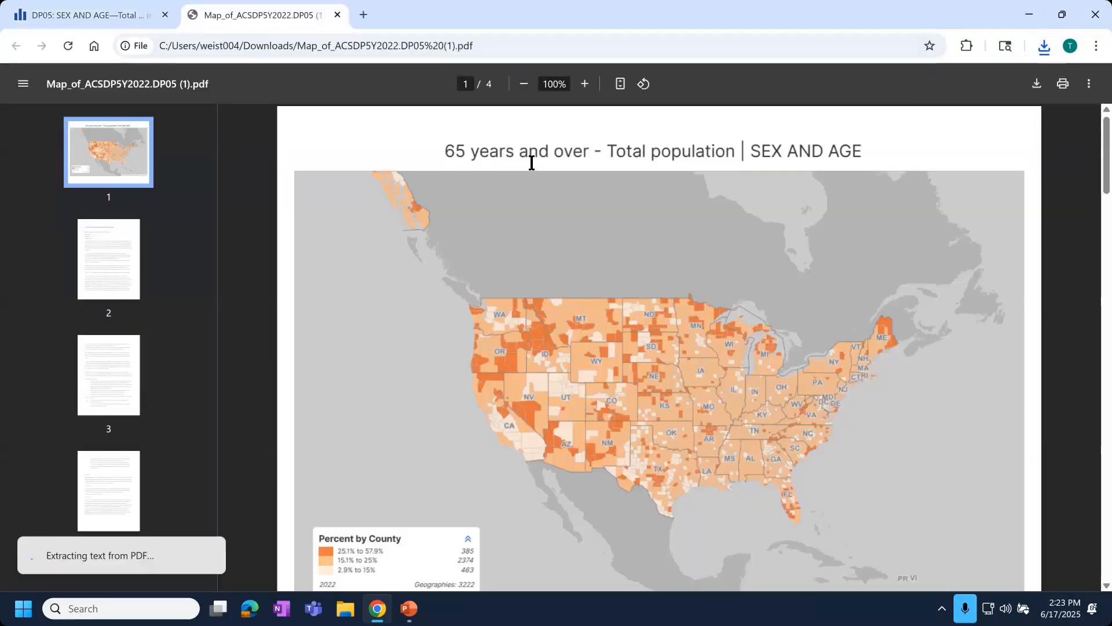
pyautogui.moveTo(444, 150); pyautogui.dragTo(997, 548)
pyautogui.scroll(-1, 363, 457)
pyautogui.scroll(-1, 669, 483)
pyautogui.scroll(1, 668, 483)
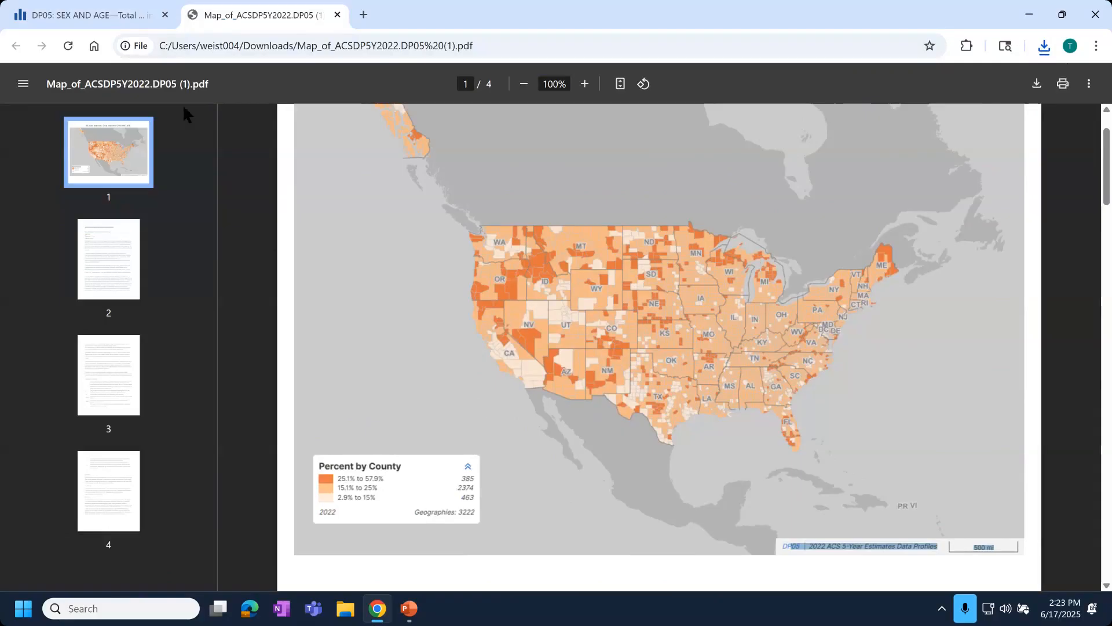
# - Return to the interactive map and reposition it so the whole contiguous United States is in view at a smaller scale
pyautogui.hotkey('ctrl', 'Tab')
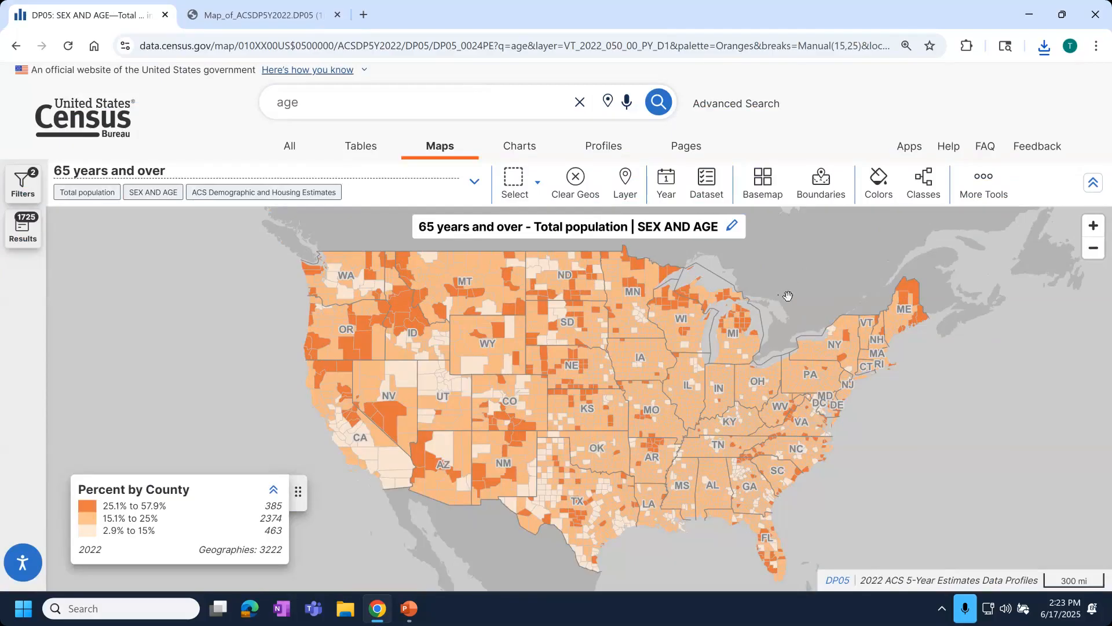
pyautogui.moveTo(790, 298); pyautogui.dragTo(551, 294)
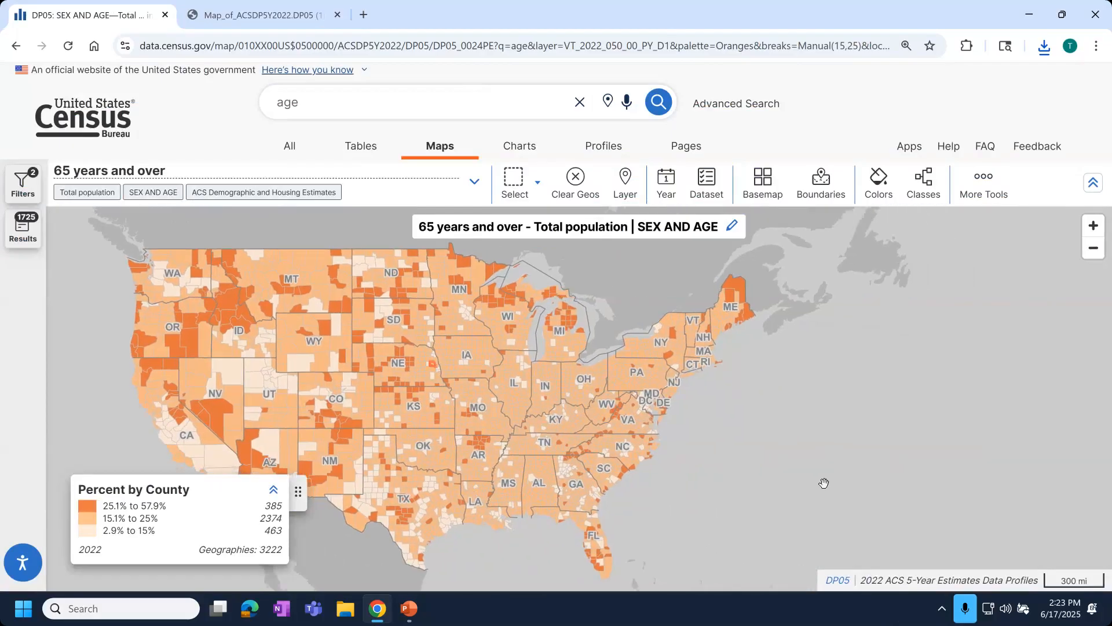
pyautogui.moveTo(345, 483); pyautogui.dragTo(578, 495)
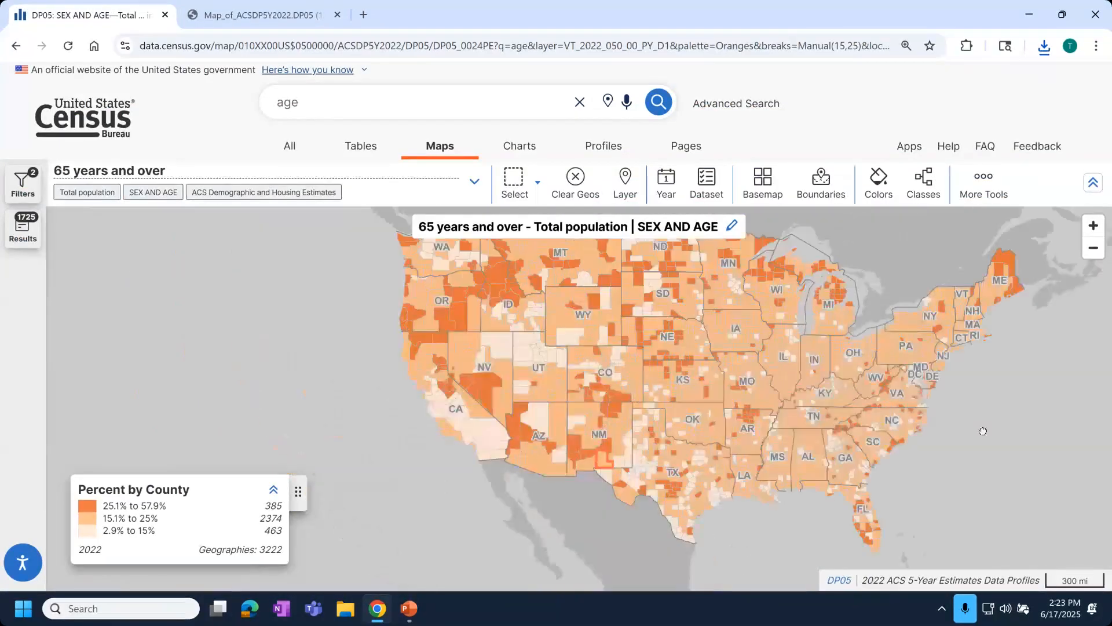
pyautogui.scroll(-2, 825, 433)
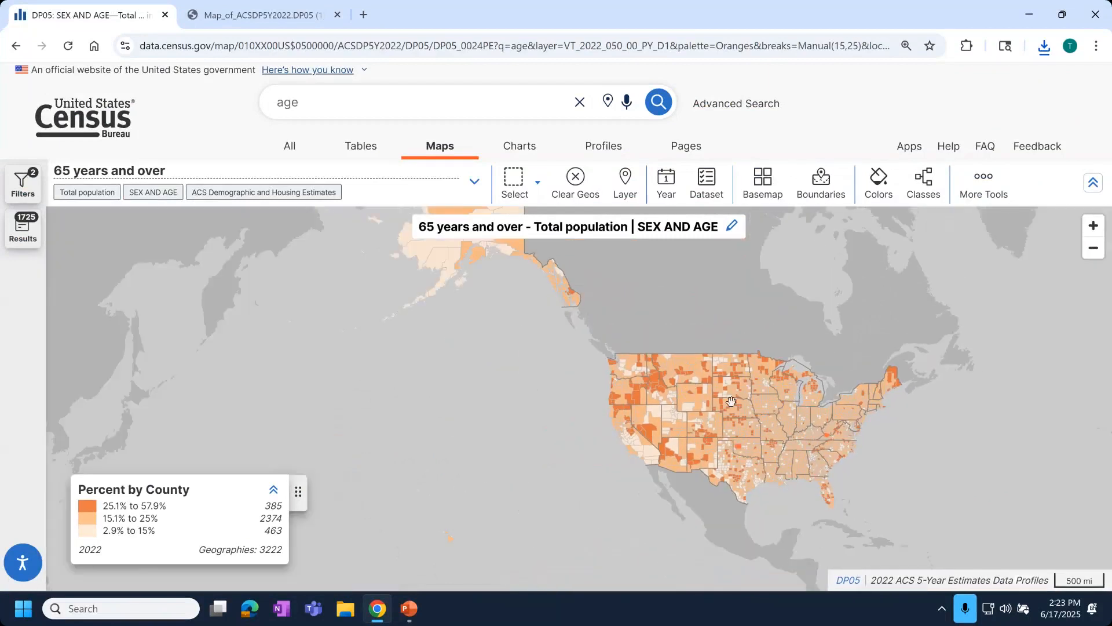
pyautogui.scroll(2, 895, 472)
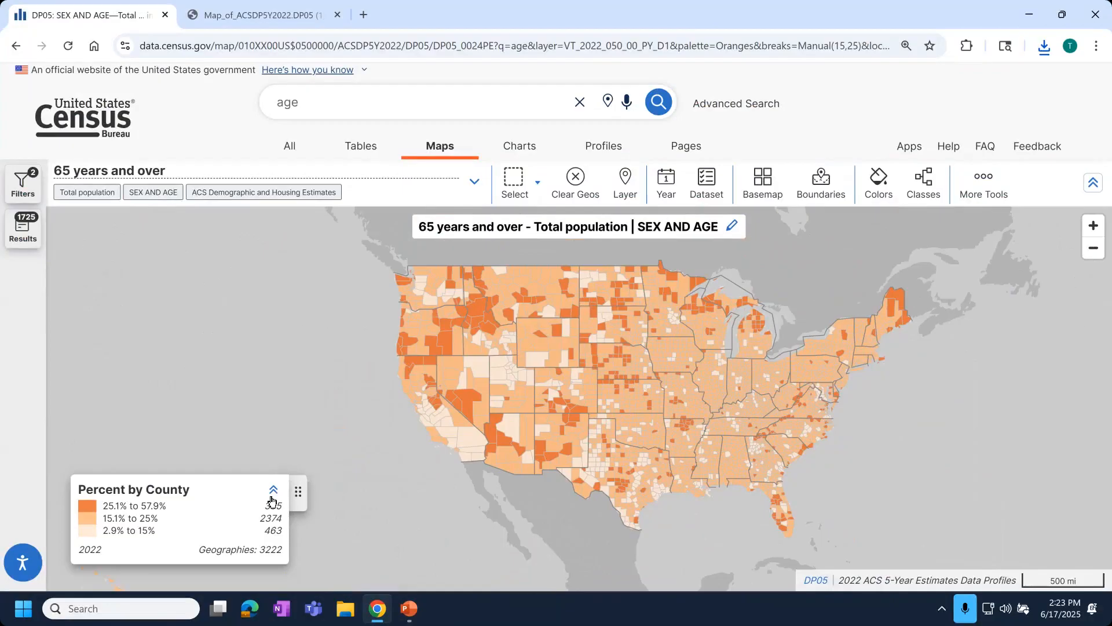
# - Move the Percent by County legend to the east side of the map and try collapsing and re-expanding it
pyautogui.moveTo(295, 493); pyautogui.dragTo(1082, 436)
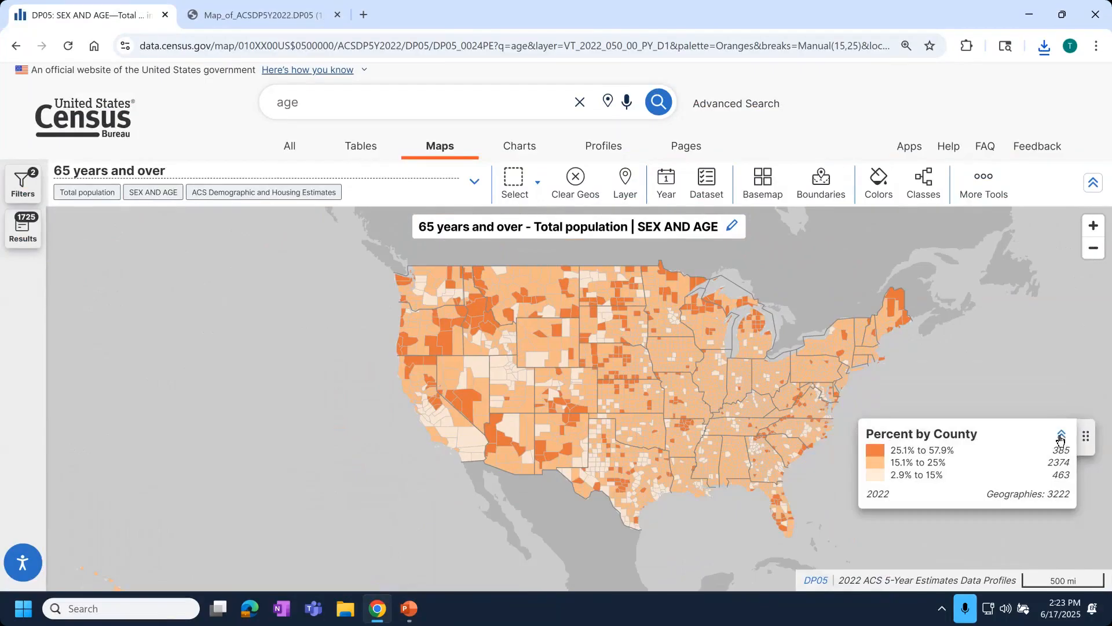
pyautogui.click(1061, 436)
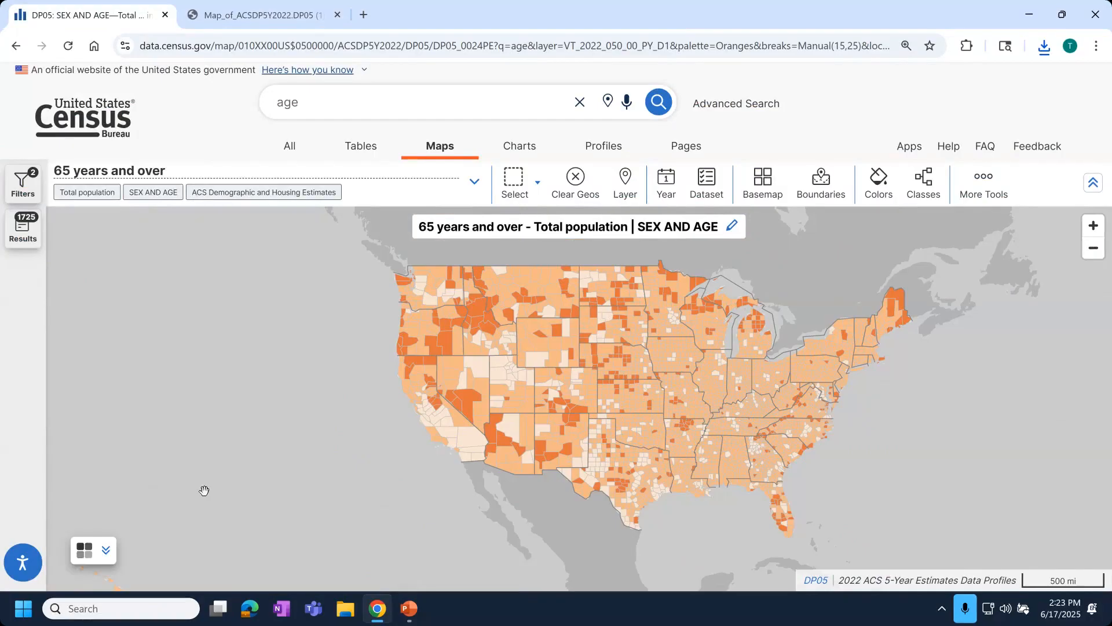
pyautogui.click(106, 555)
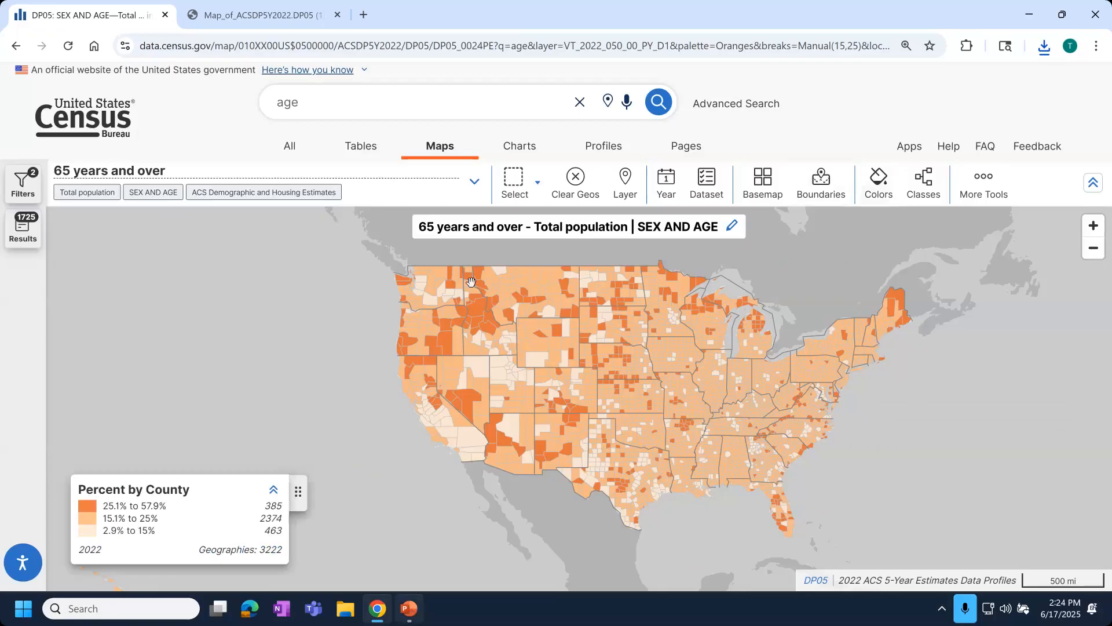
# - Review the map and the table and map notes on pages 1 to 4 of the exported PDF and close it
pyautogui.click(261, 14)
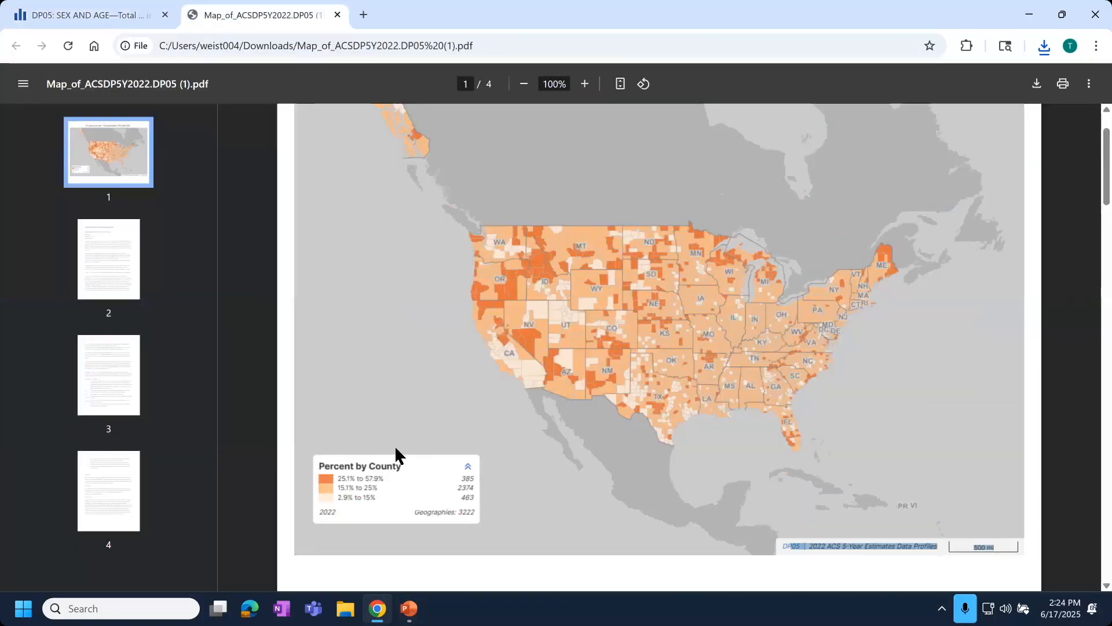
pyautogui.scroll(2, 507, 414)
pyautogui.scroll(1, 507, 413)
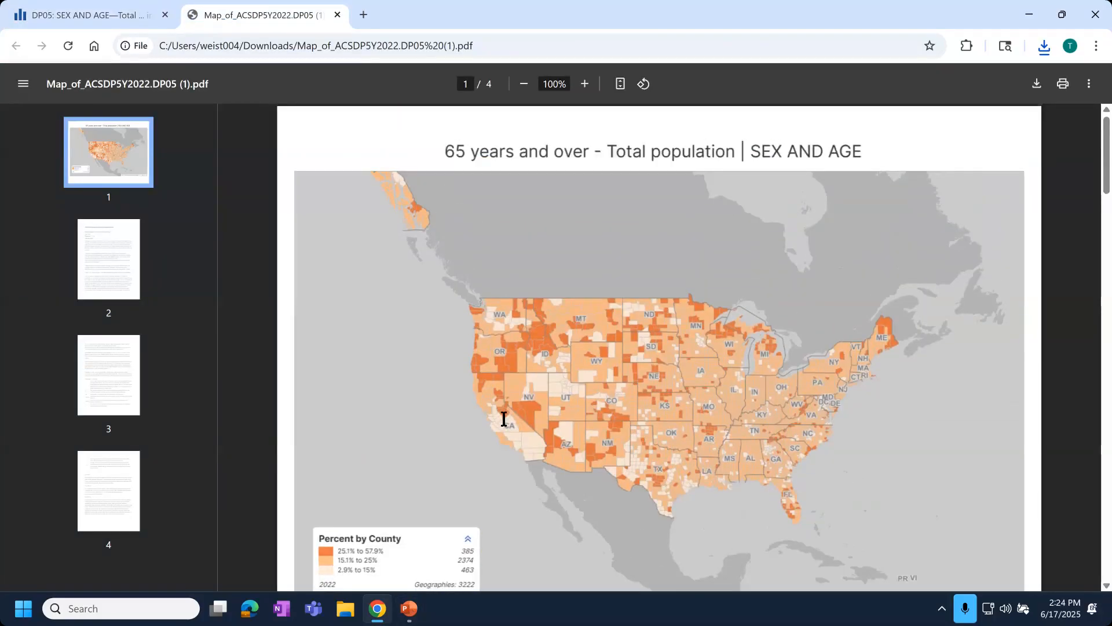
pyautogui.click(106, 267)
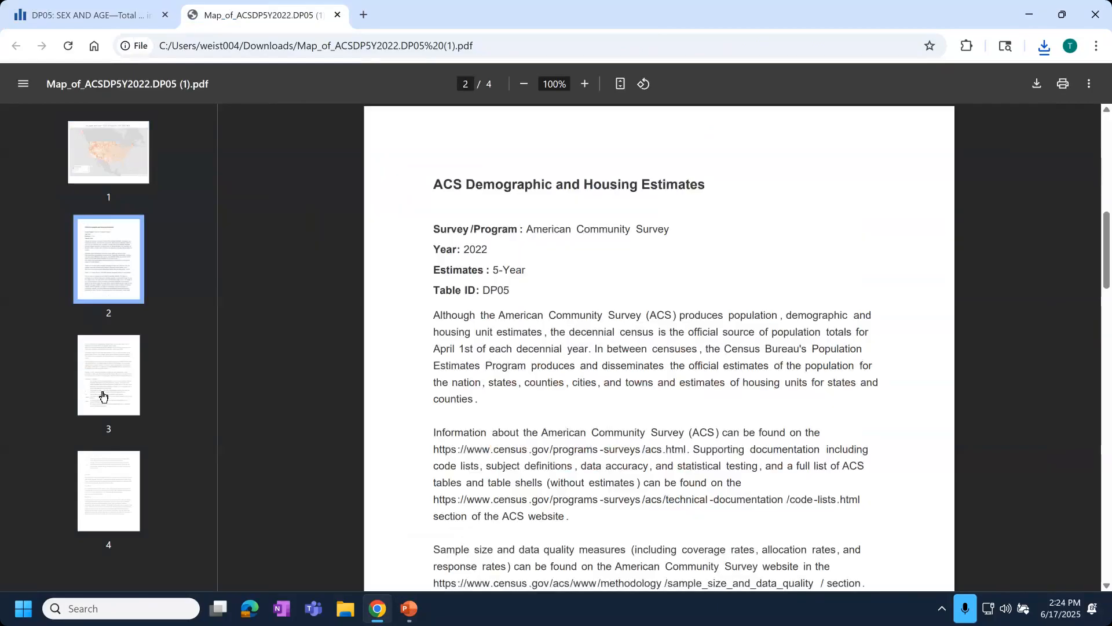
pyautogui.click(99, 397)
pyautogui.click(89, 476)
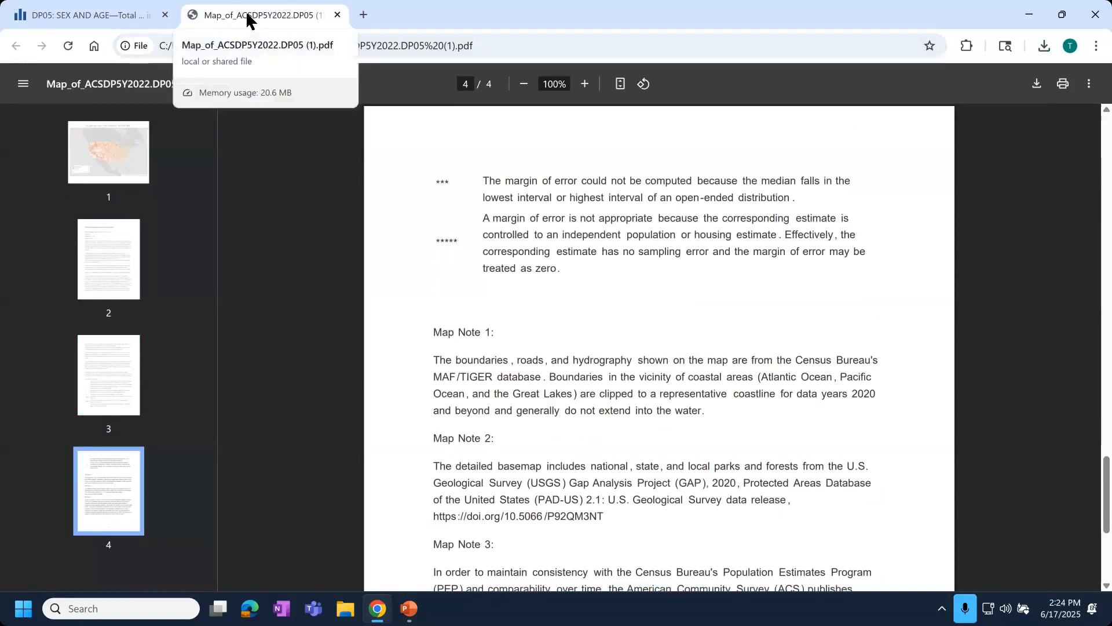
pyautogui.moveTo(247, 19); pyautogui.dragTo(232, 378)
pyautogui.click(1011, 380)
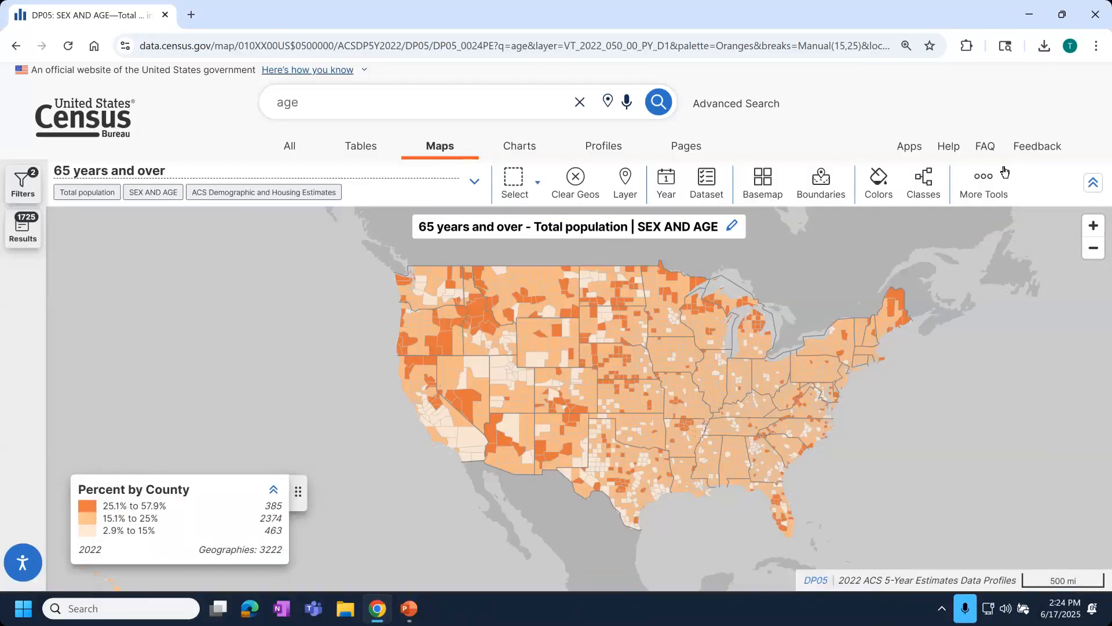
# - Switch to the PowerPoint slide show and advance to the "Understanding Map Dimensions & Units" slide
pyautogui.click(999, 191)
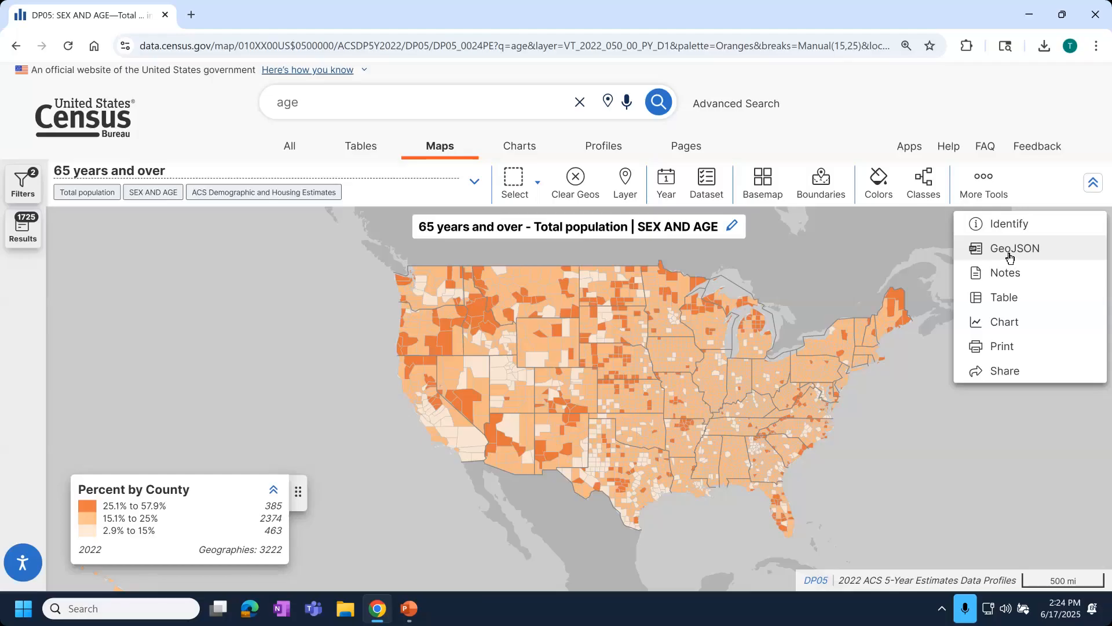
pyautogui.click(412, 613)
pyautogui.click(92, 91)
pyautogui.press('Right')
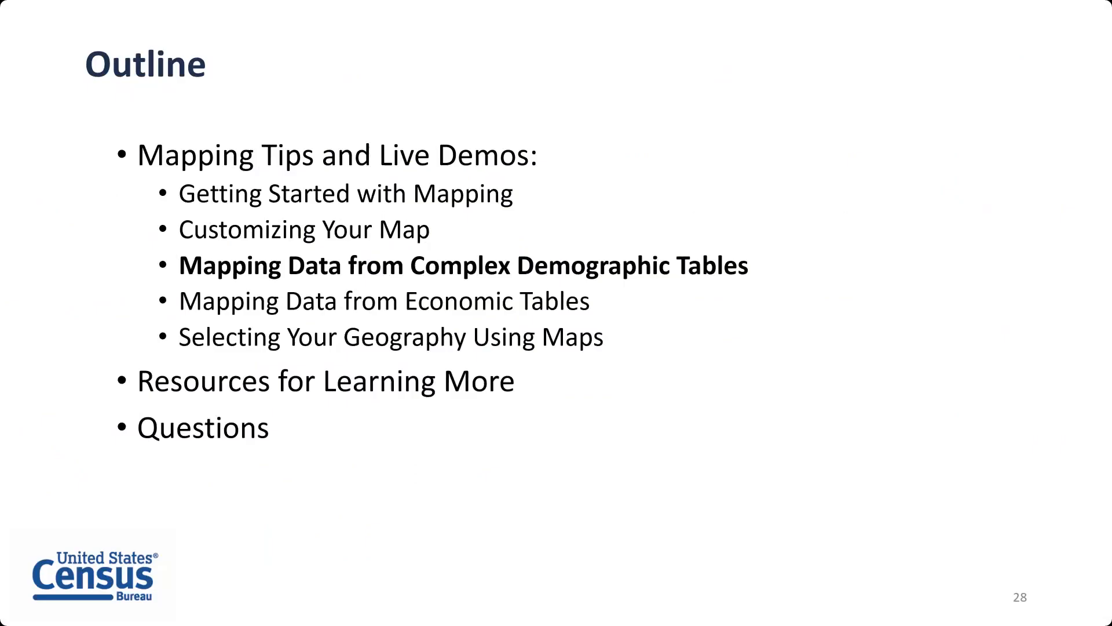
pyautogui.press('Right')
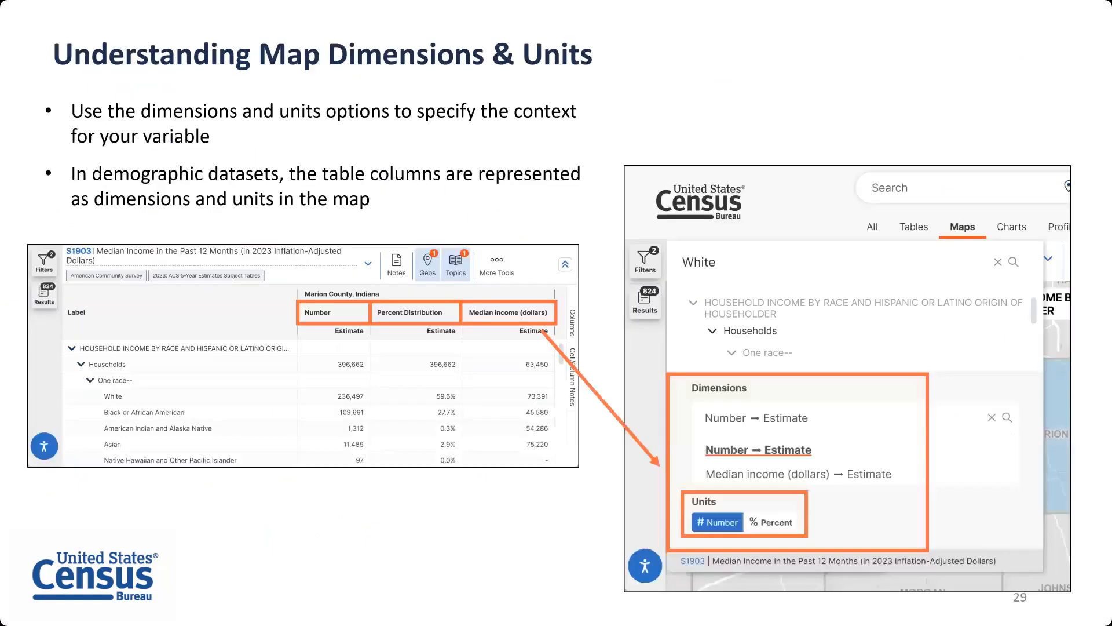
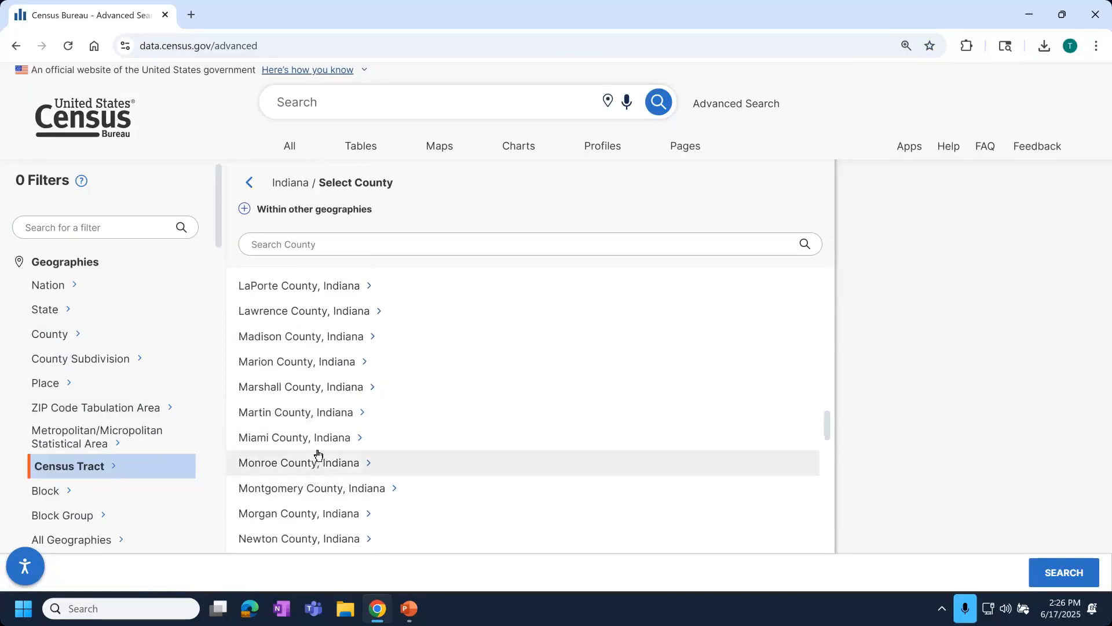
# - Add a filter for all census tracts within Marion County, Indiana, and collapse the geography options
pyautogui.click(304, 361)
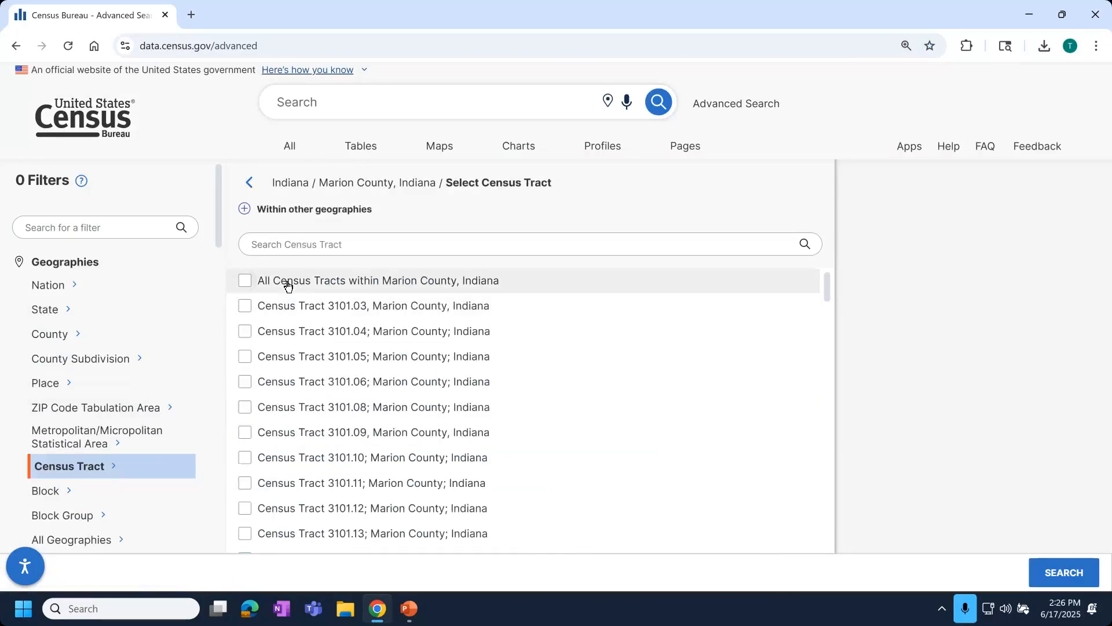
pyautogui.click(287, 282)
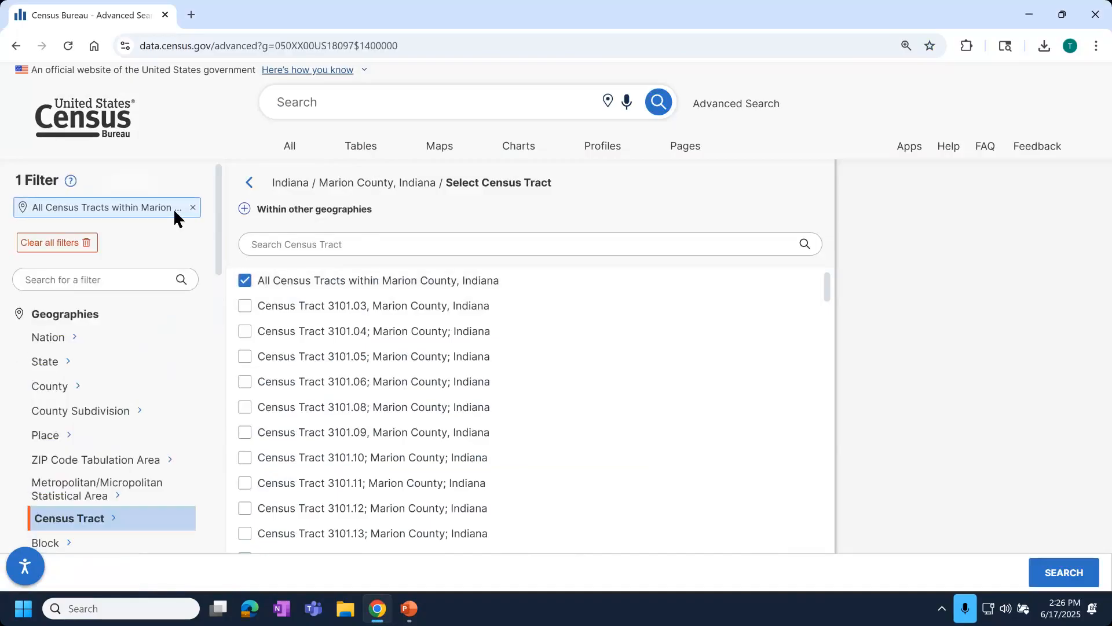
pyautogui.click(132, 321)
pyautogui.click(112, 343)
pyautogui.click(100, 367)
pyautogui.click(92, 390)
pyautogui.click(89, 413)
pyautogui.click(87, 416)
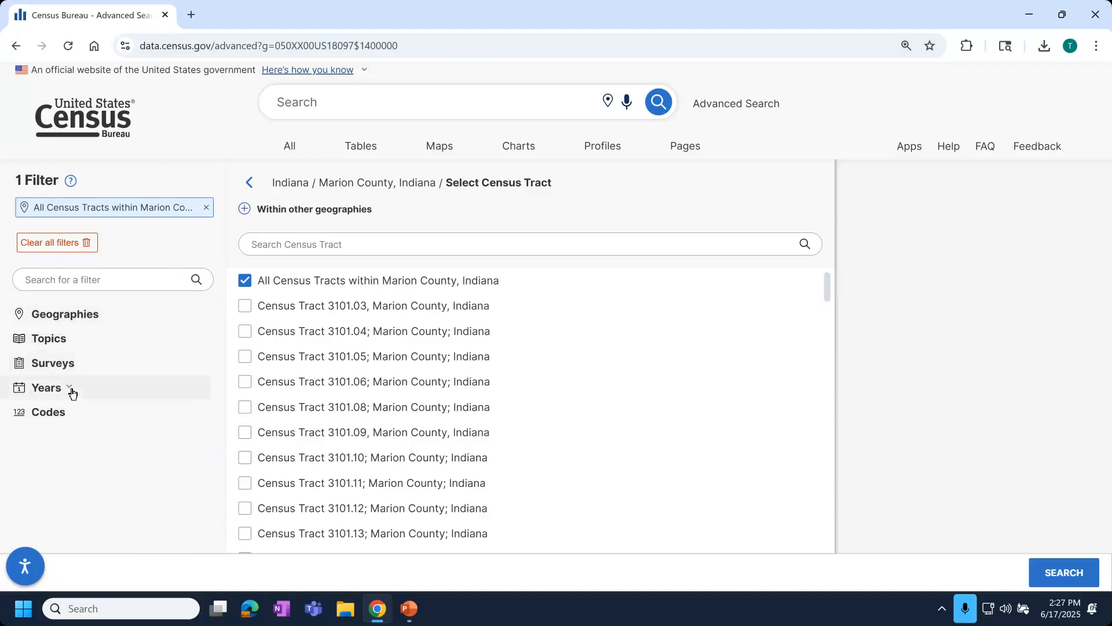
# - Add the topic filter Income (Households, Families, Individuals) from Income and Earnings under Income and Poverty
pyautogui.click(80, 342)
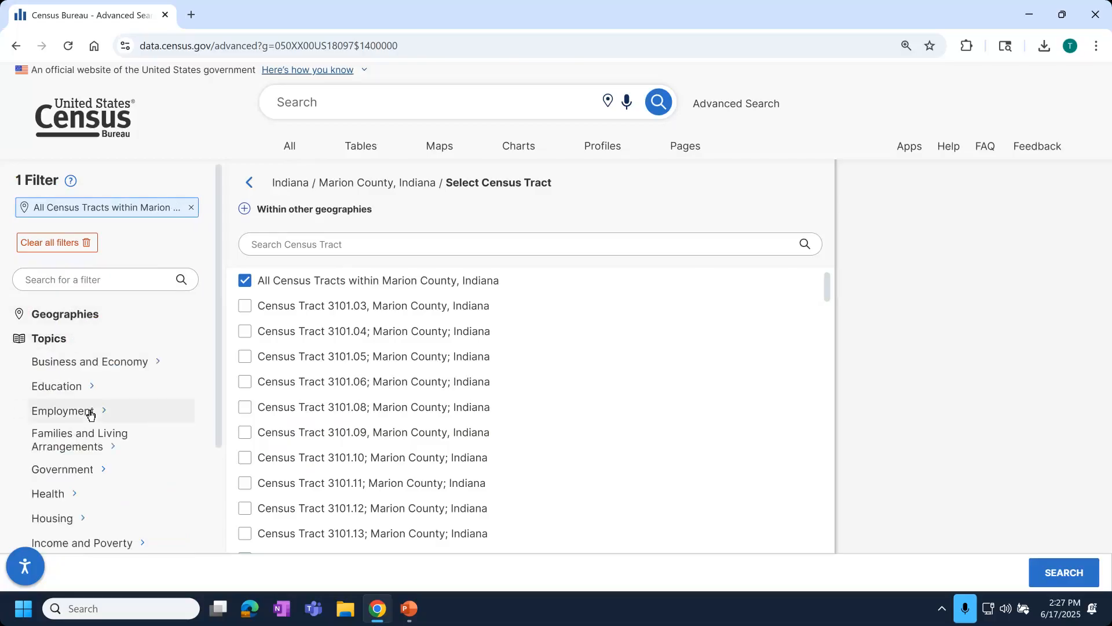
pyautogui.scroll(-1, 91, 414)
pyautogui.click(104, 248)
pyautogui.scroll(-3, 109, 370)
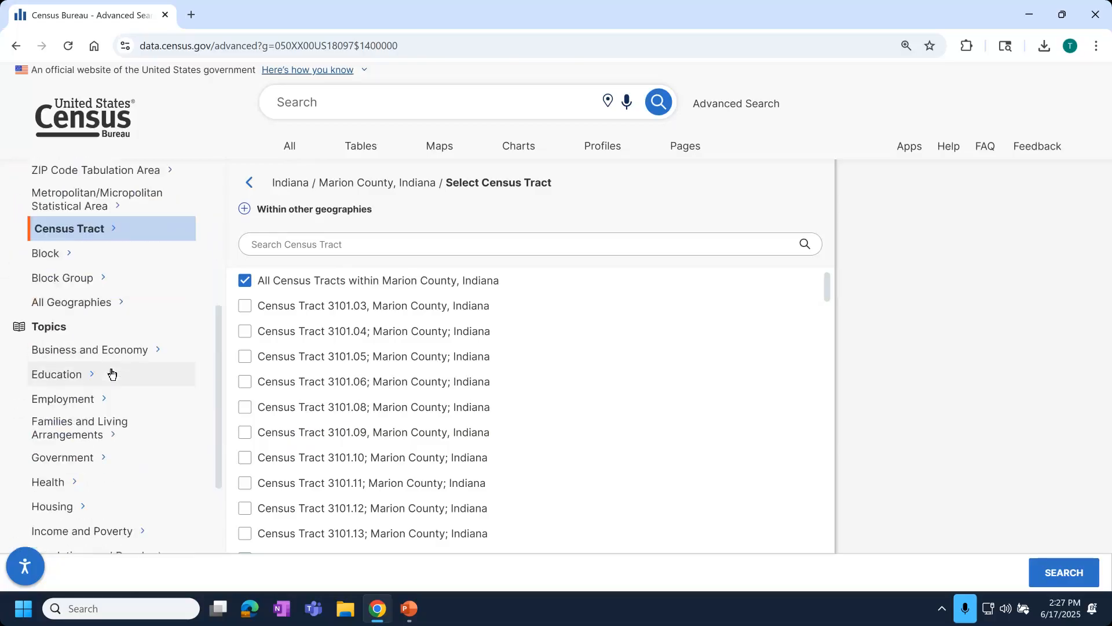
pyautogui.scroll(-1, 110, 406)
pyautogui.click(107, 461)
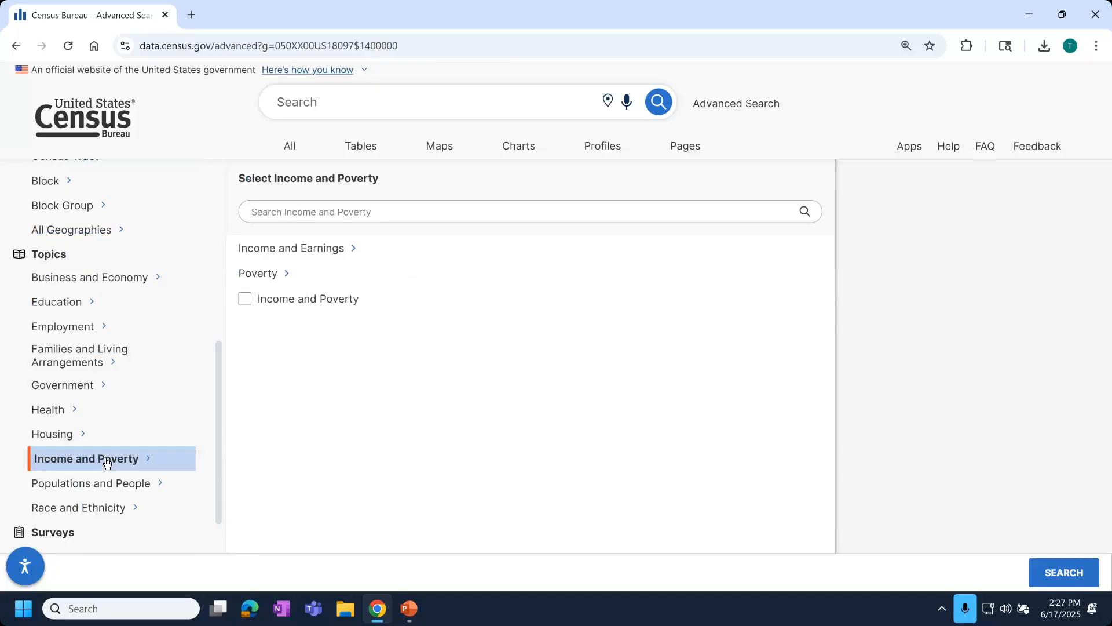
pyautogui.click(292, 252)
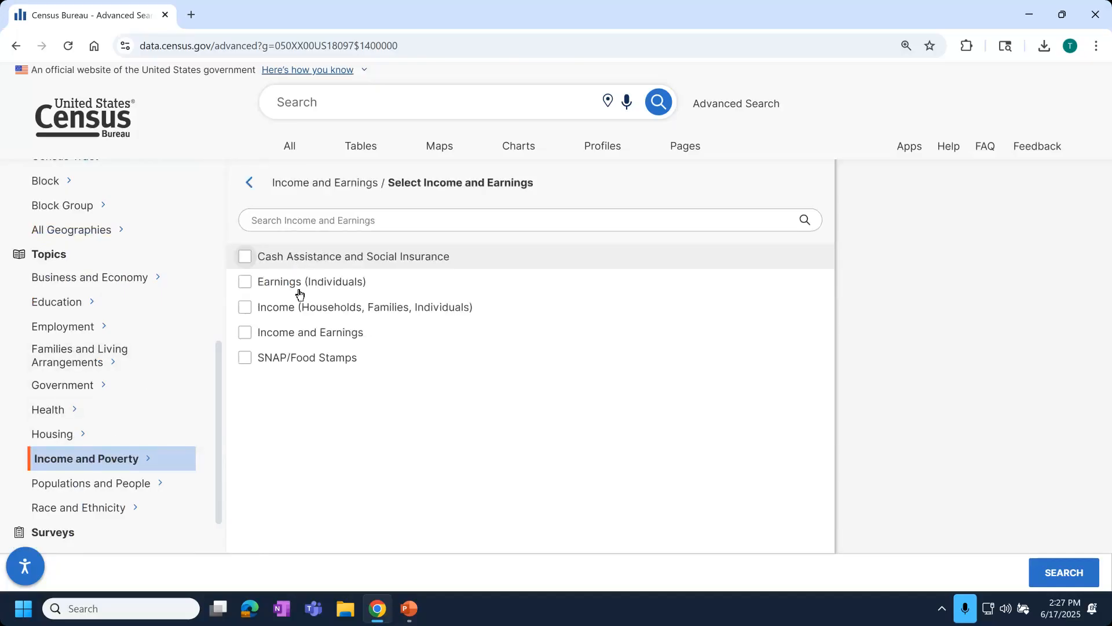
pyautogui.click(299, 313)
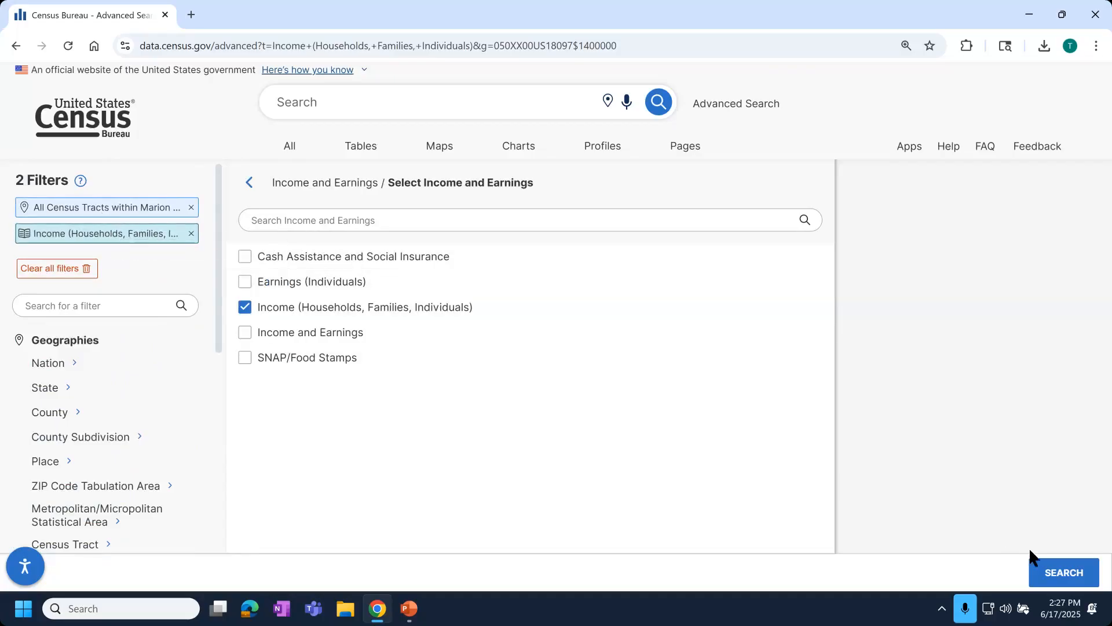
# - Search tables with both filters and display the full S1903 median income table despite its size, with the filter list collapsed
pyautogui.click(1056, 587)
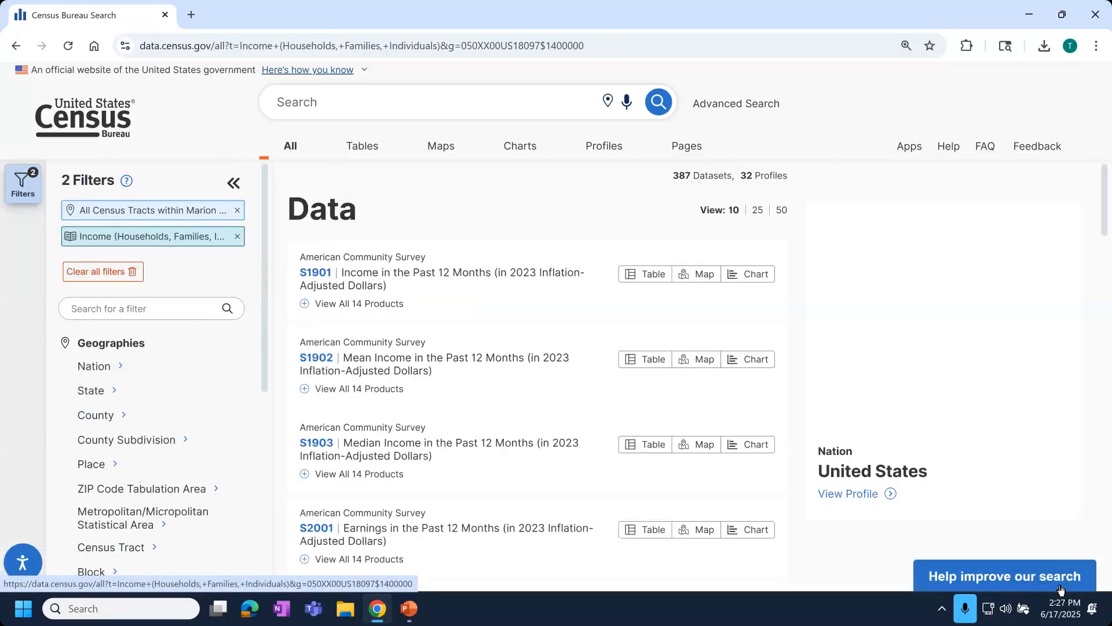
pyautogui.click(363, 153)
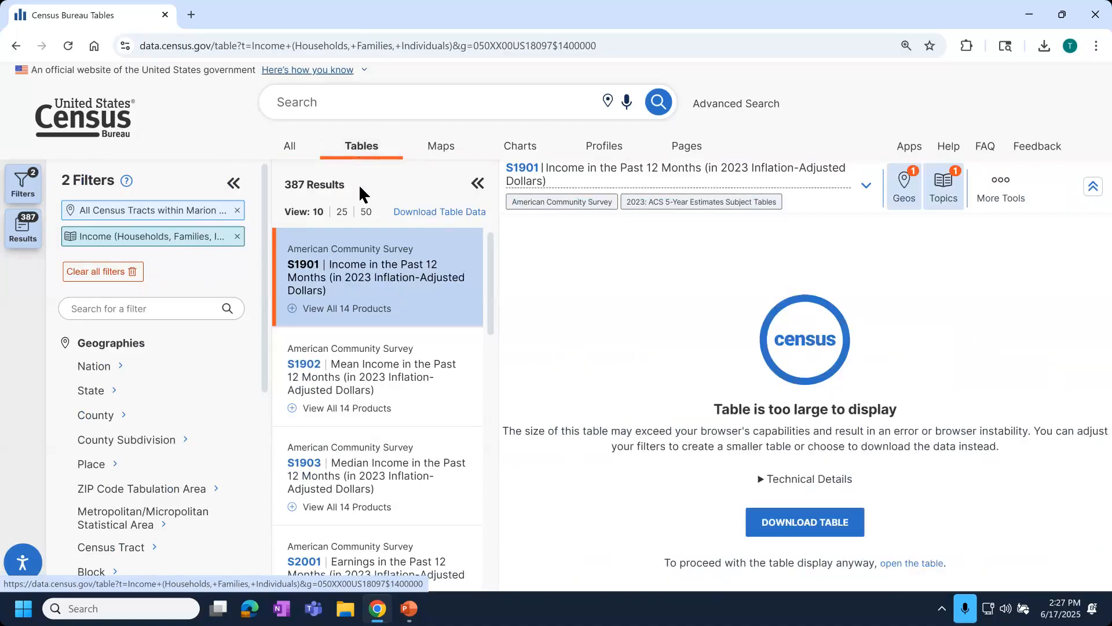
pyautogui.click(361, 470)
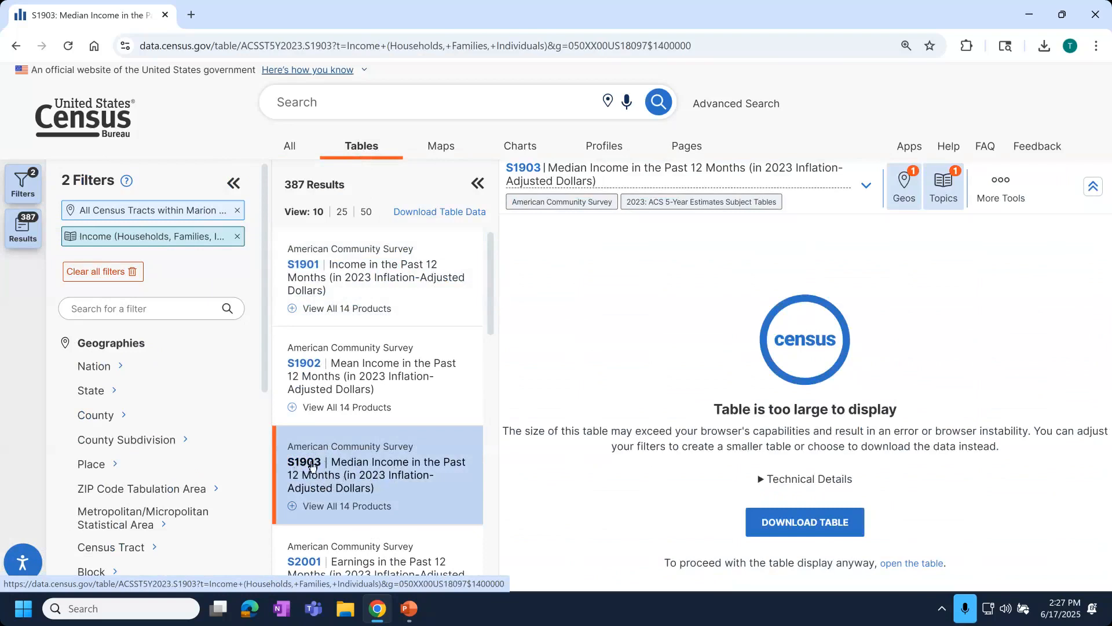
pyautogui.click(232, 184)
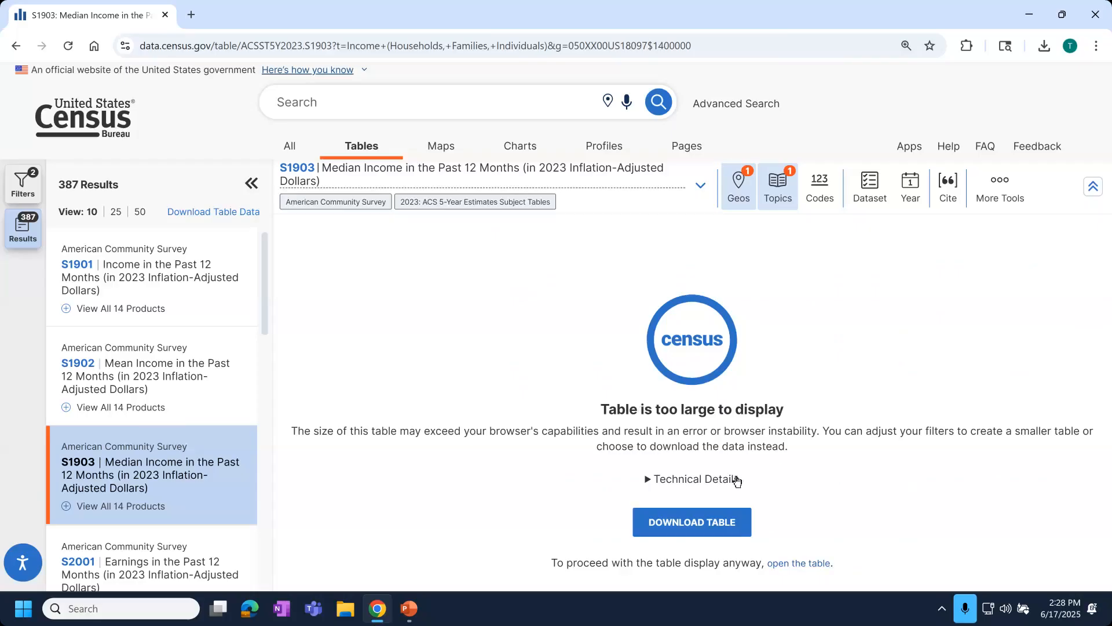
pyautogui.click(798, 563)
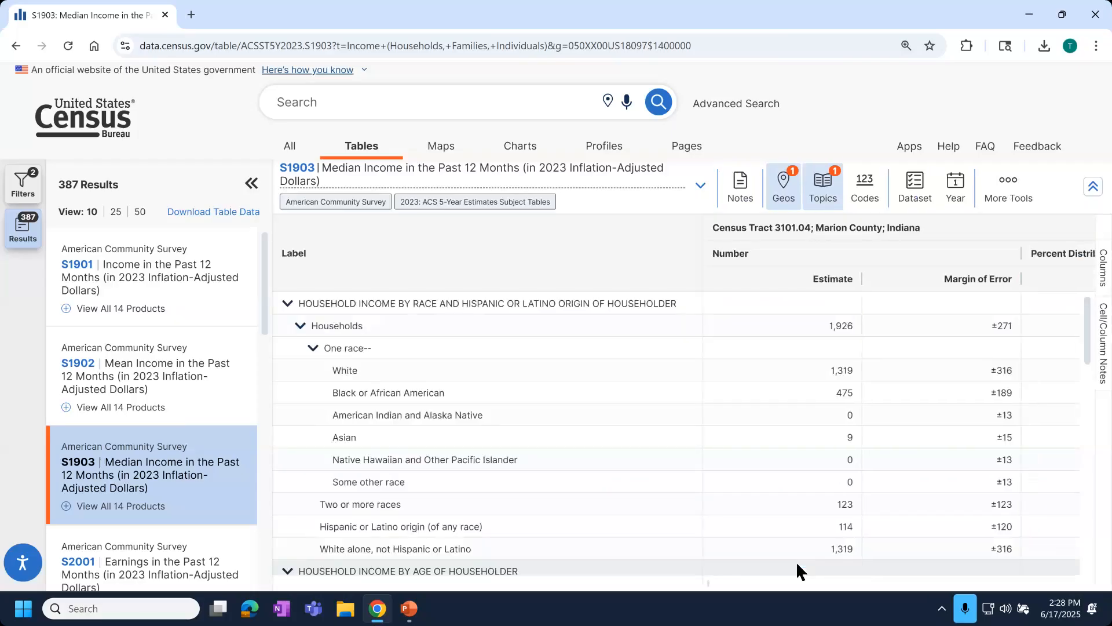
# - Collapse the results list and examine the Households number, percent distribution and median income estimates for Census Tract 3101.04
pyautogui.click(251, 183)
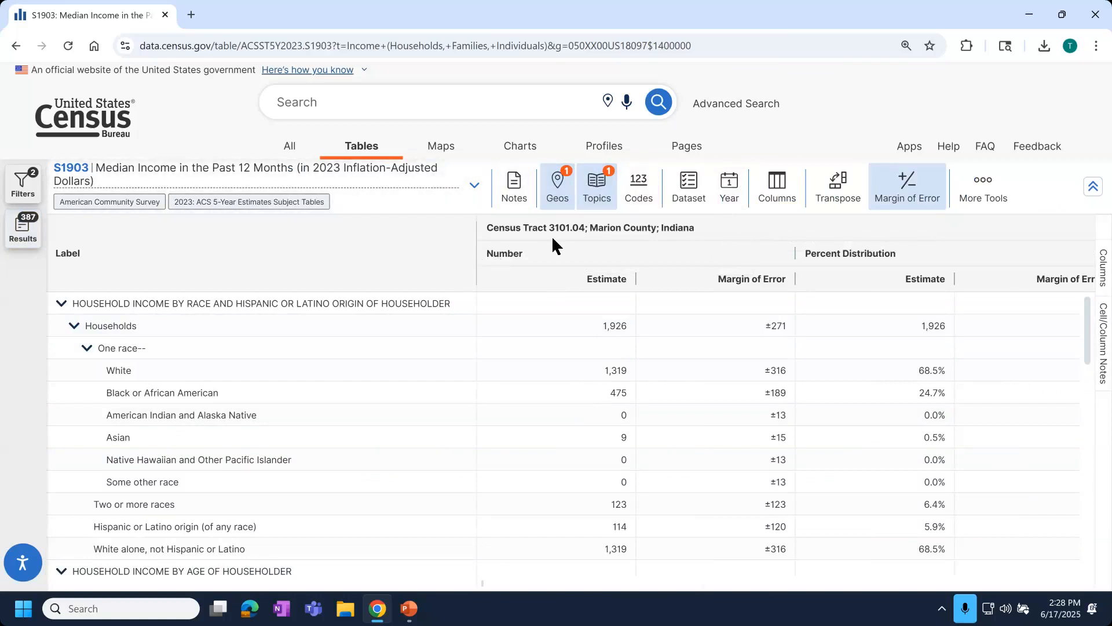
pyautogui.click(547, 303)
pyautogui.click(560, 328)
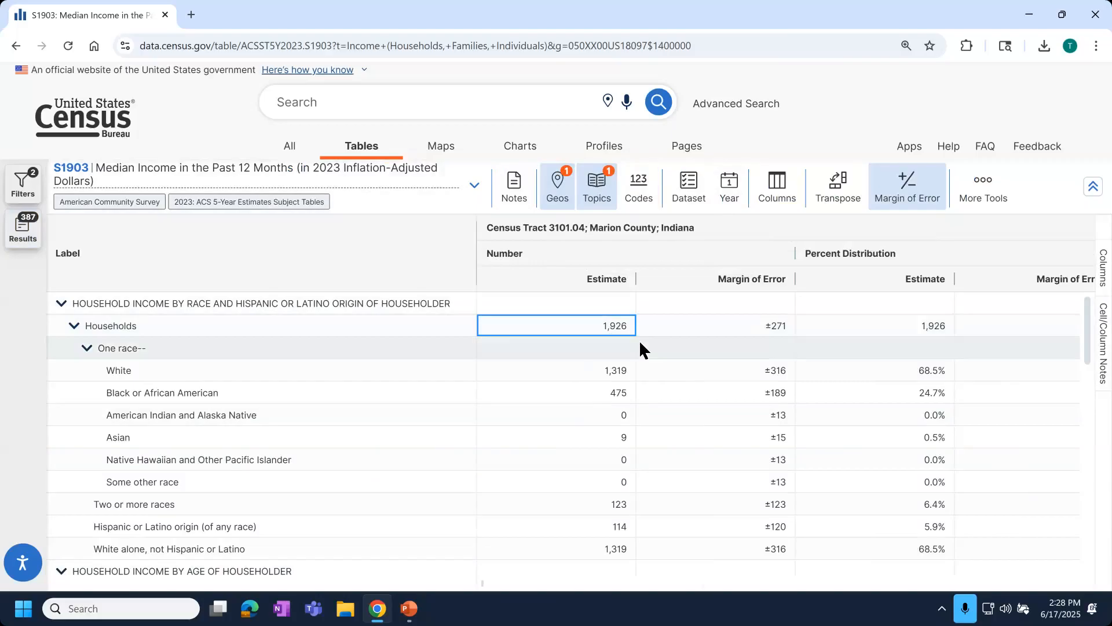
pyautogui.press('Right')
pyautogui.press('Right')
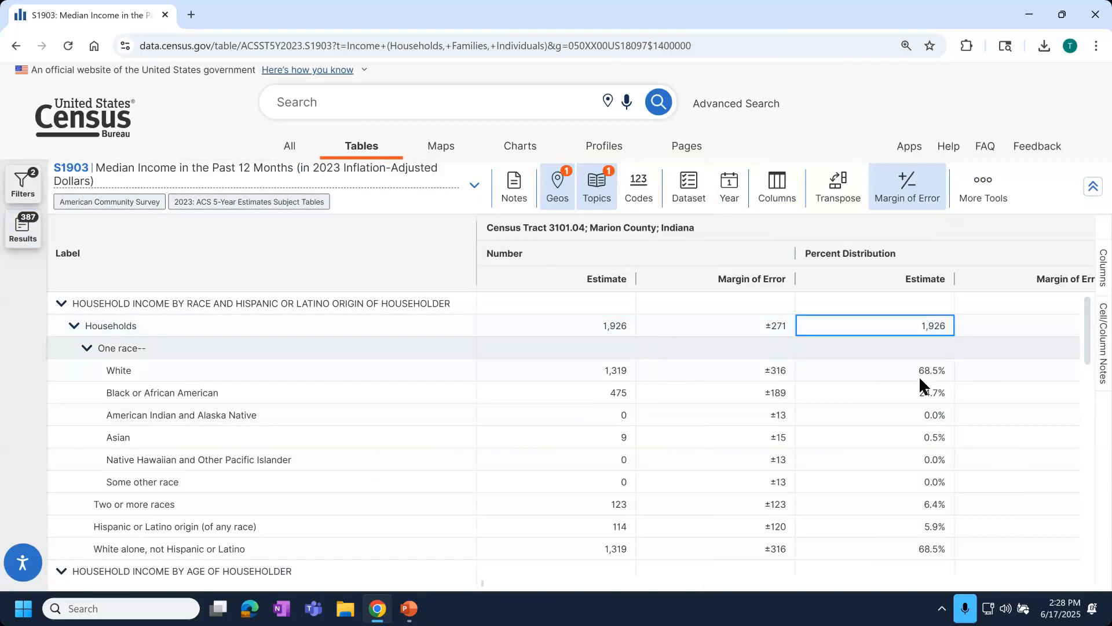
pyautogui.moveTo(922, 371); pyautogui.dragTo(933, 489)
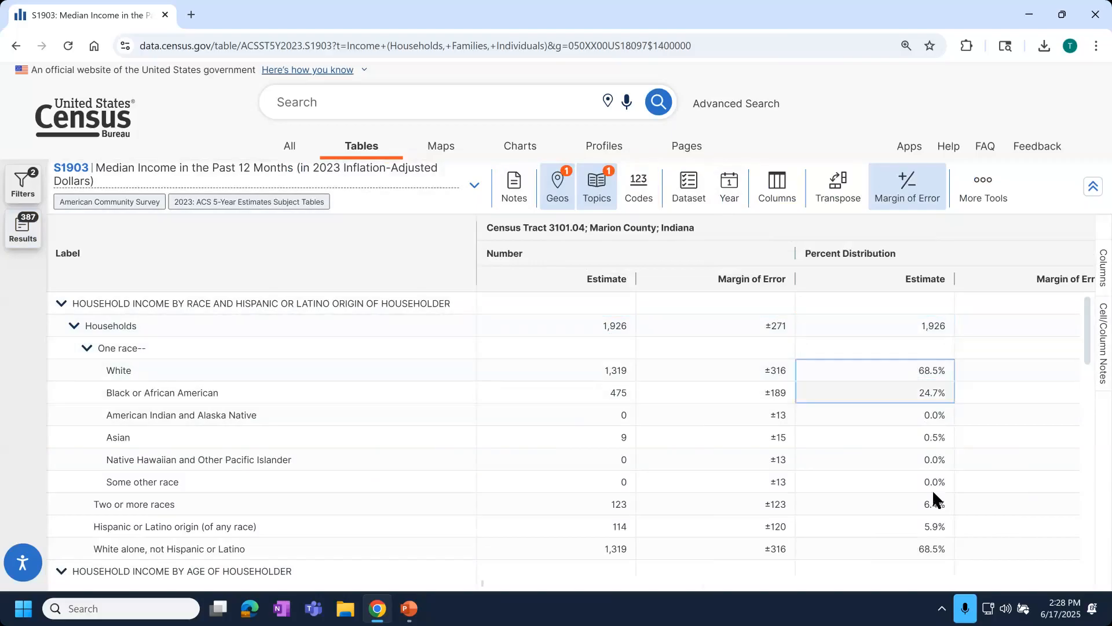
pyautogui.click(907, 334)
pyautogui.press('Right')
pyautogui.press('Right')
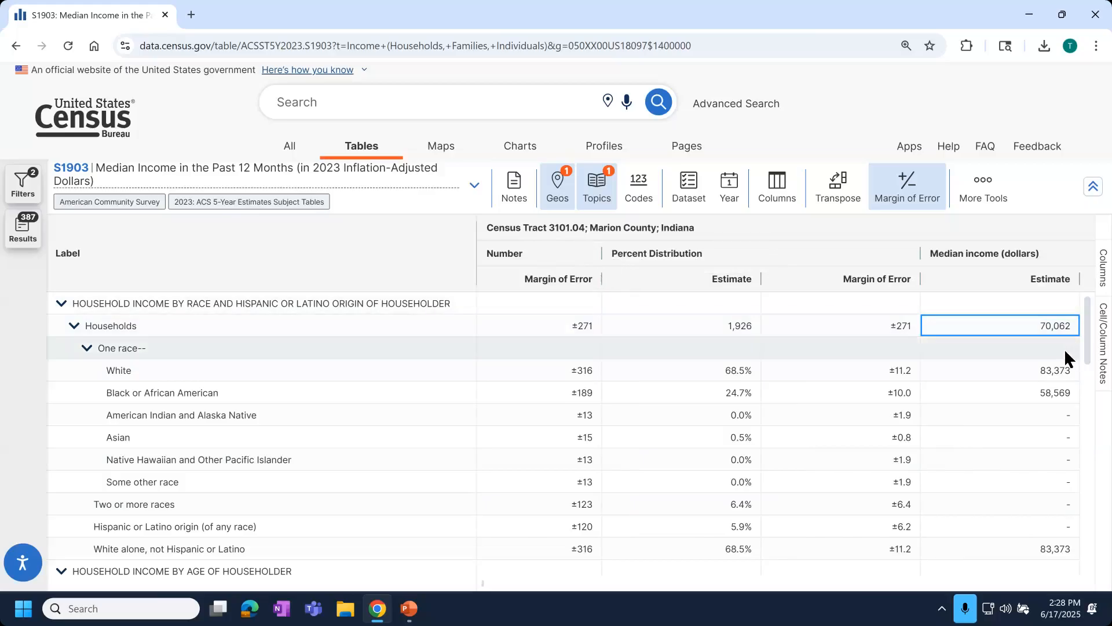
# - Examine the Households row across Census Tract 3101.05, ending at its median income estimate
pyautogui.press('Right')
pyautogui.press('Right')
pyautogui.press('Right')
pyautogui.press('Right')
pyautogui.press('Right')
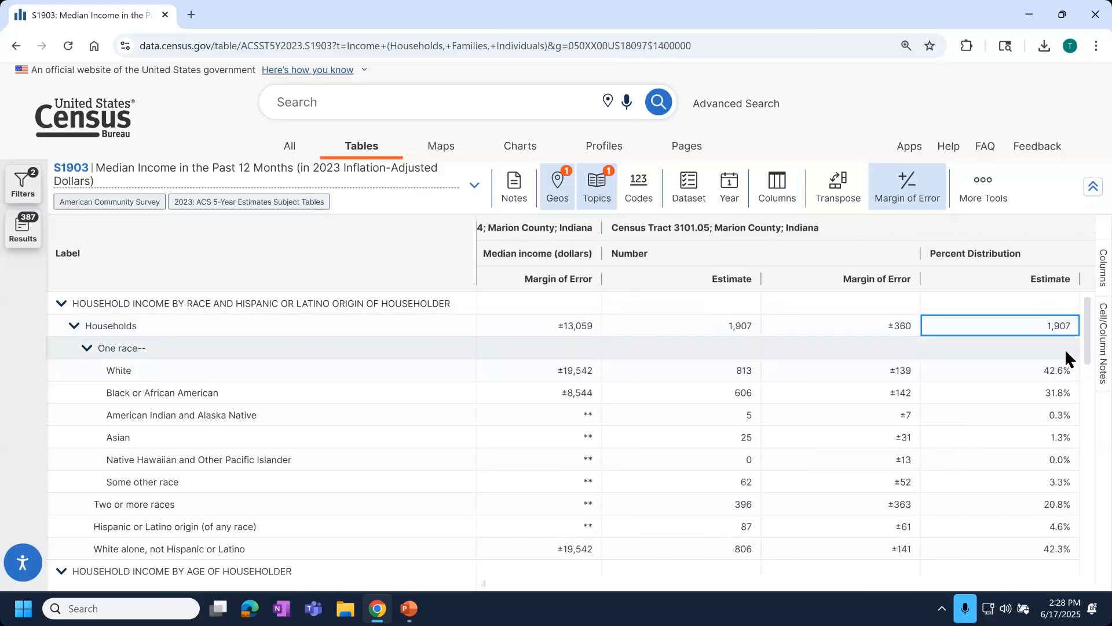
pyautogui.press('Right')
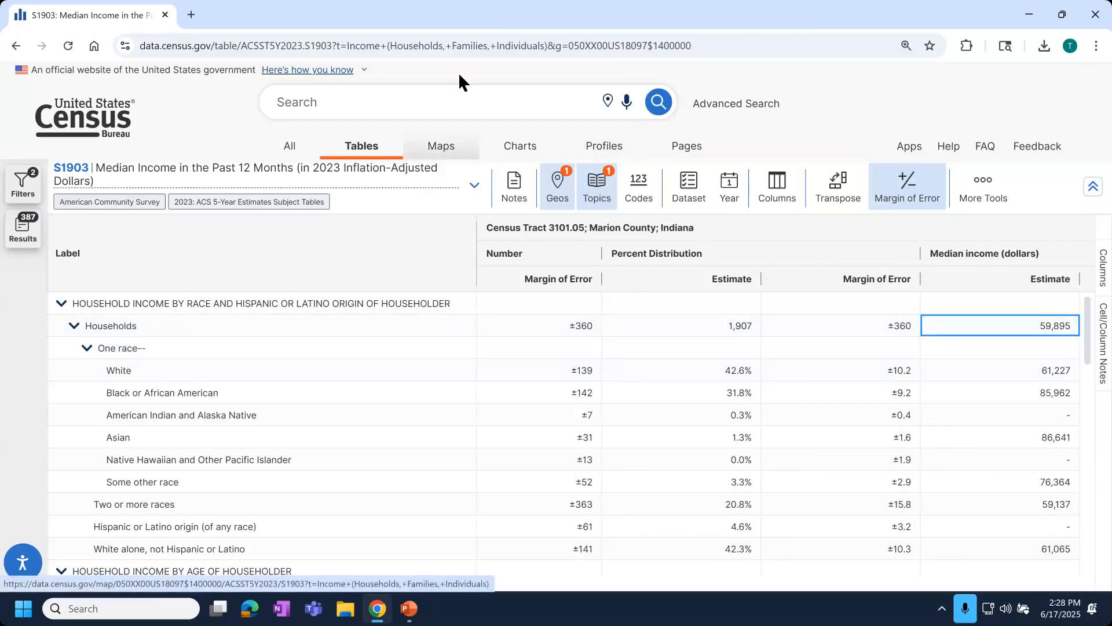
# - Display table S1903 as a map, check the selected table in the results list, and collapse the list
pyautogui.click(437, 147)
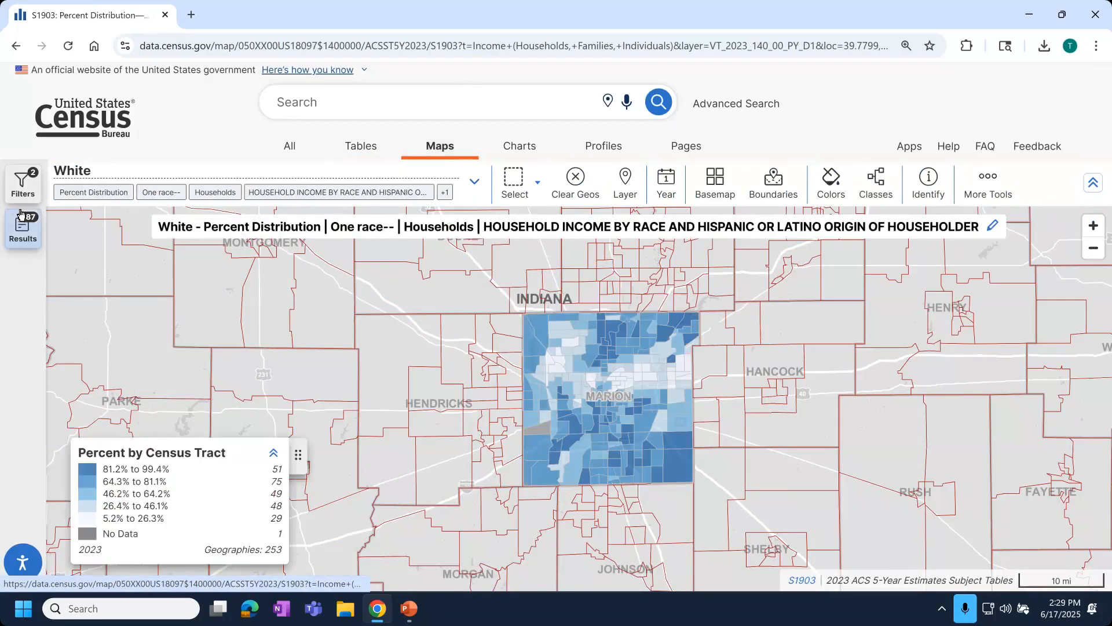
pyautogui.click(22, 238)
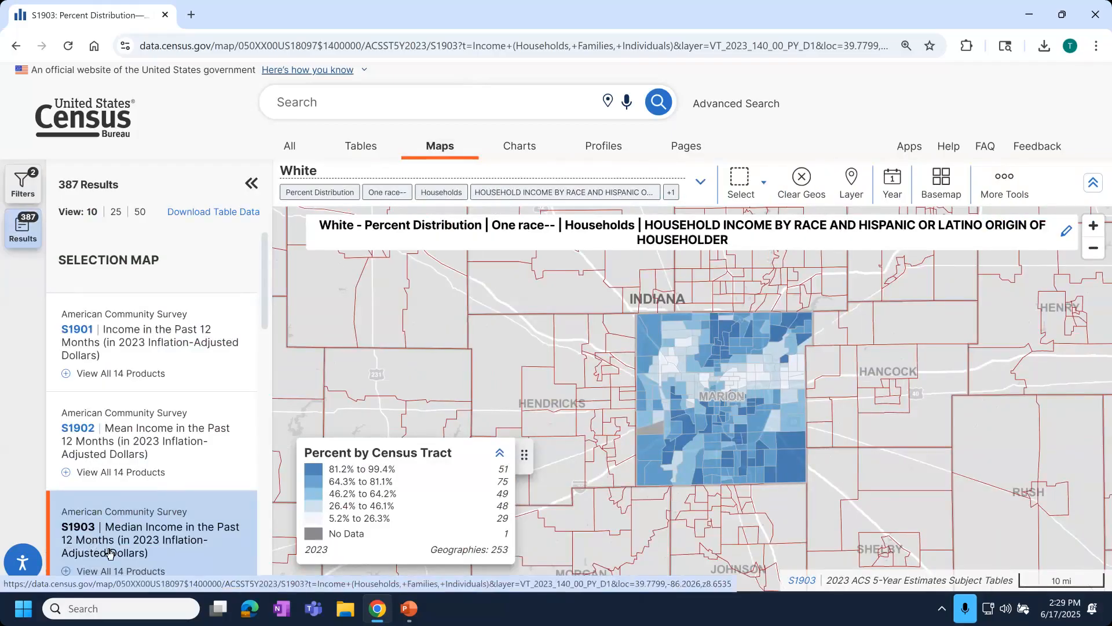
pyautogui.click(251, 185)
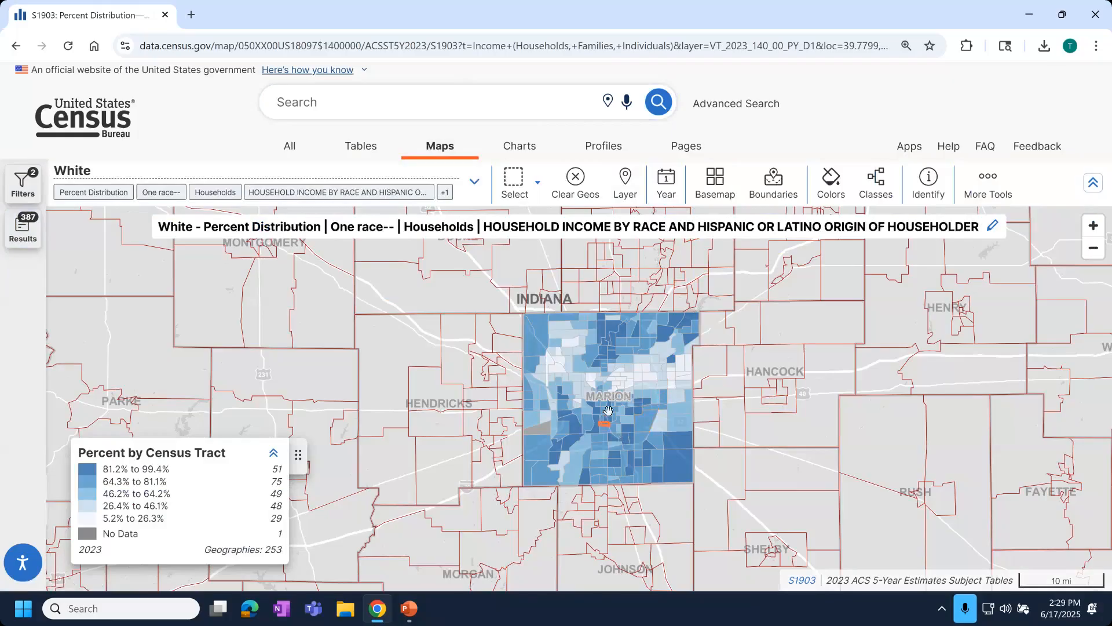
# - Check the Marion County map's legend title and the selected Census Tract layer in the layer list
pyautogui.scroll(2, 607, 410)
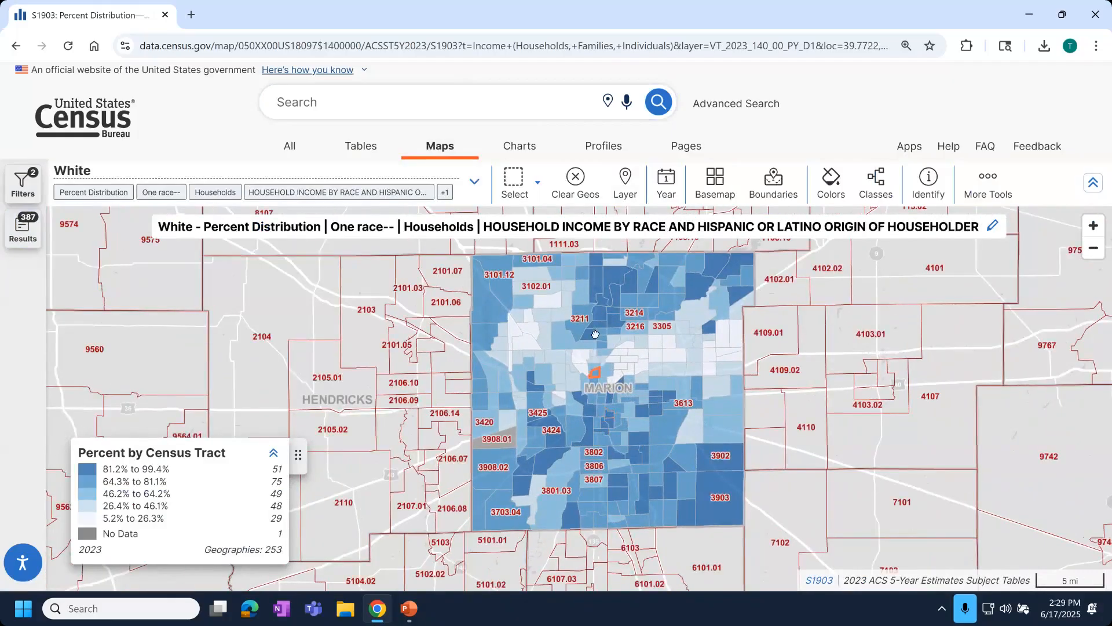
pyautogui.moveTo(145, 453); pyautogui.dragTo(243, 454)
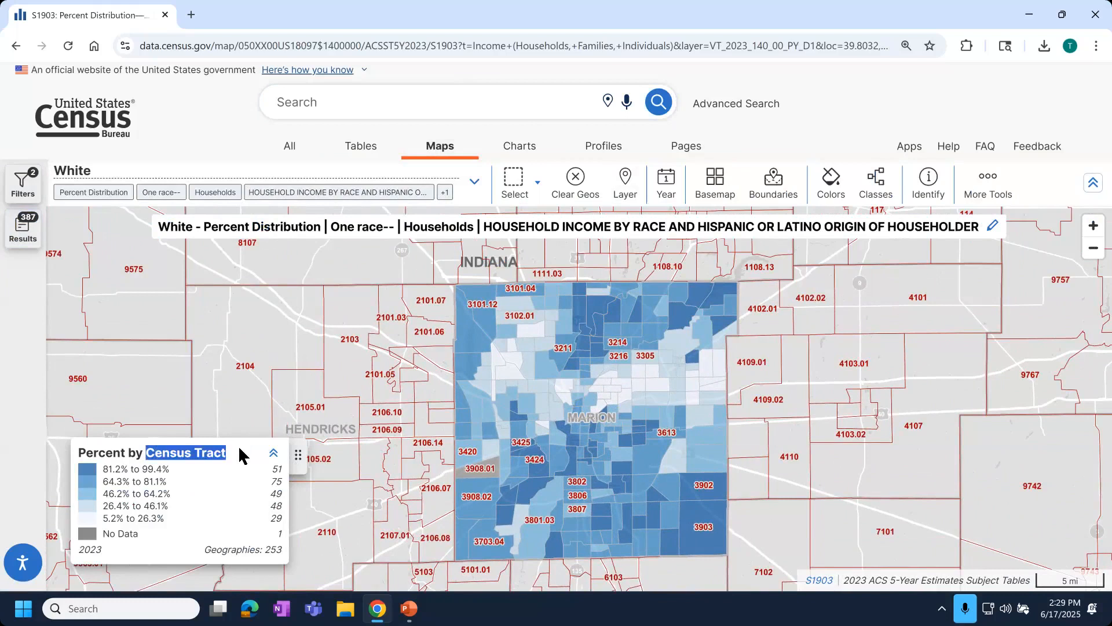
pyautogui.click(625, 180)
pyautogui.scroll(-4, 556, 325)
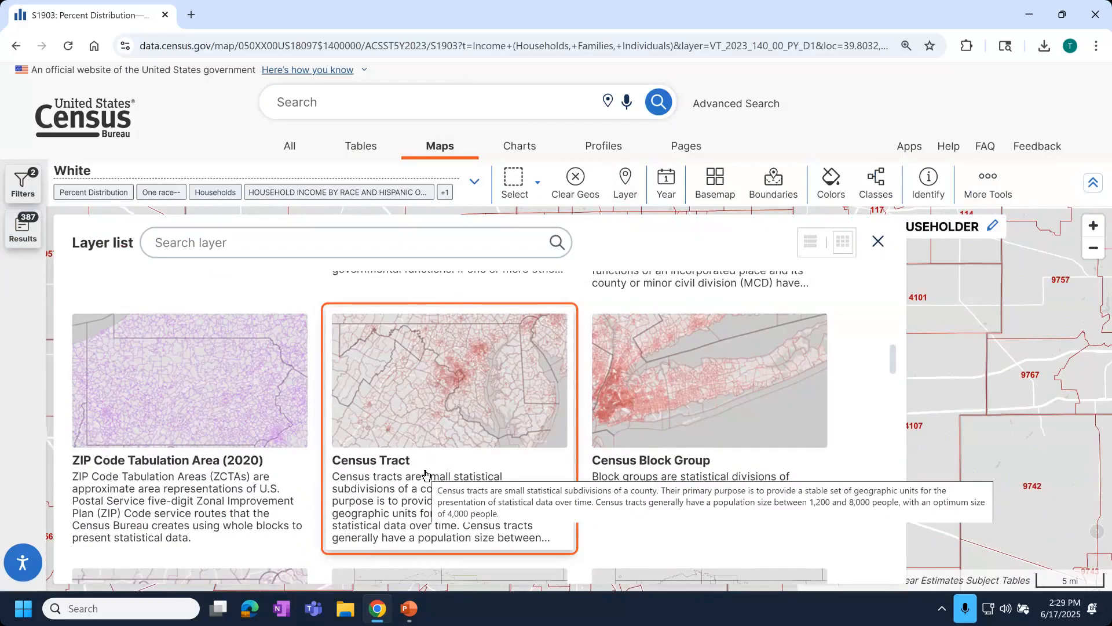
pyautogui.click(880, 241)
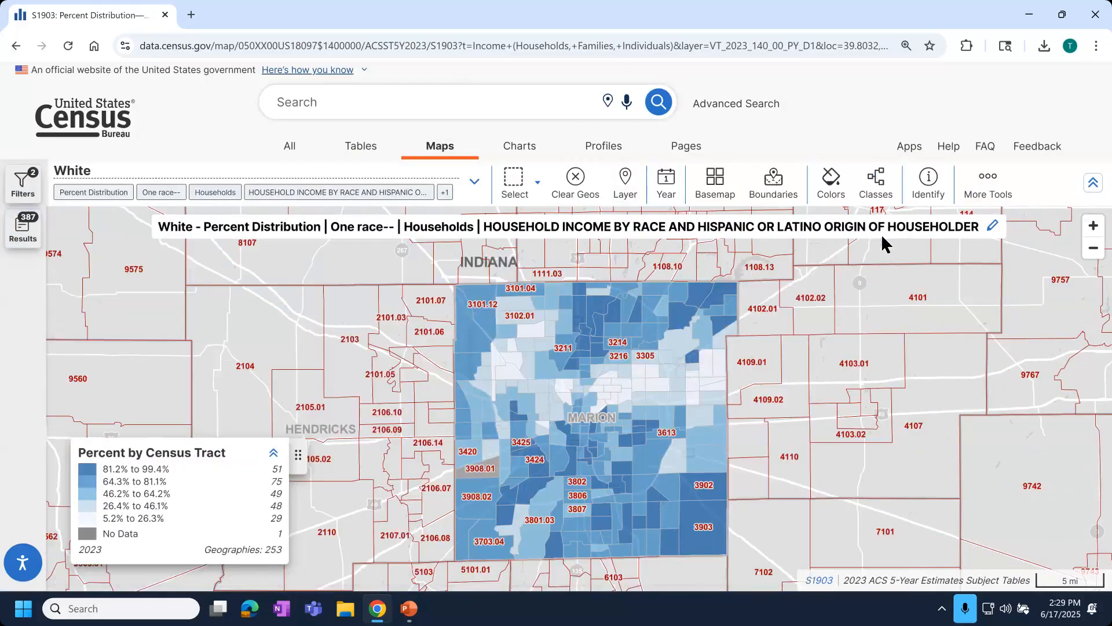
# - Set the mapped White variable's units to Number and expand its dimension choices
pyautogui.click(359, 175)
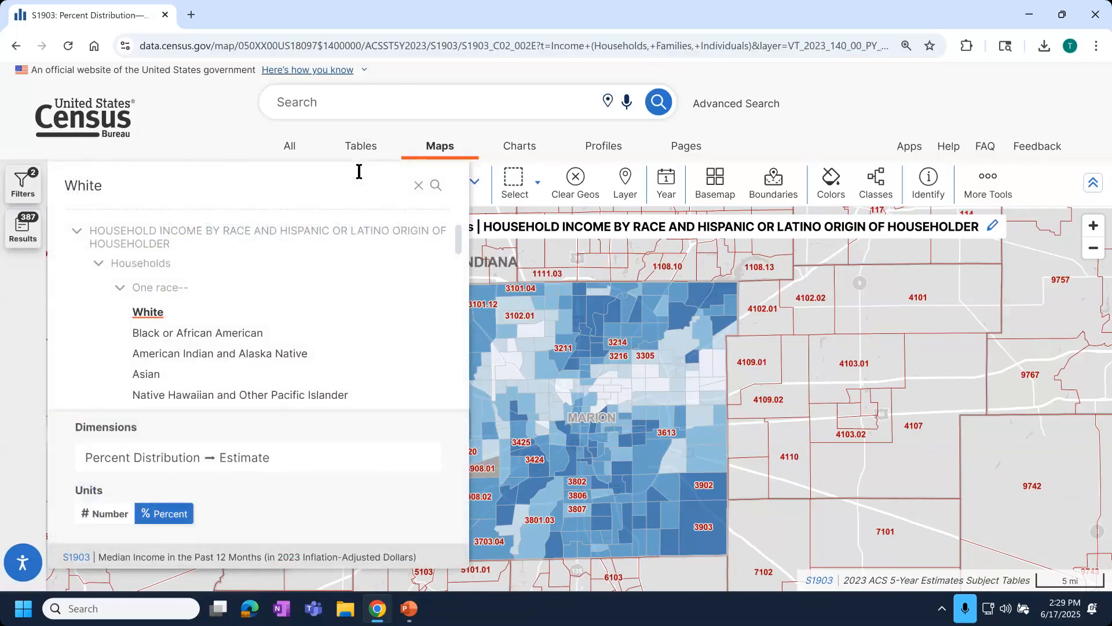
pyautogui.click(221, 124)
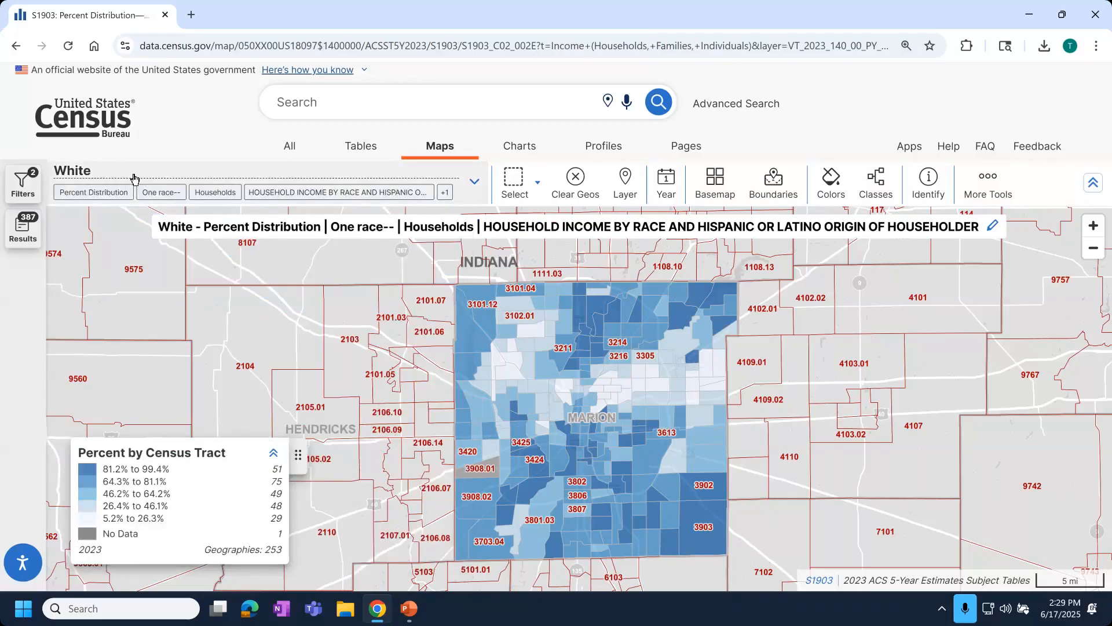
pyautogui.click(134, 177)
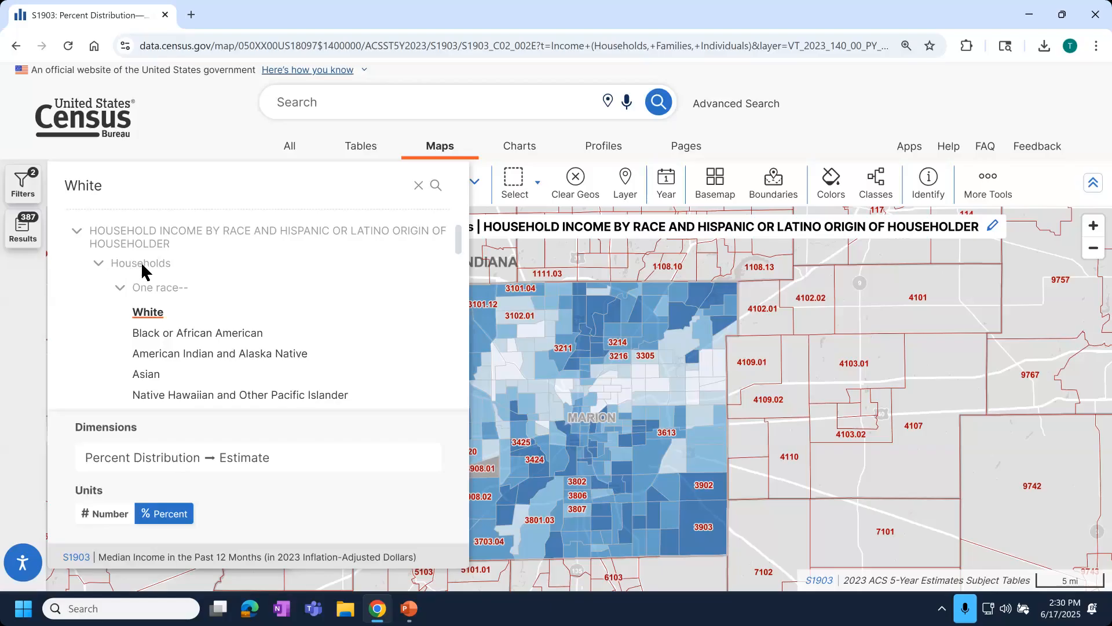
pyautogui.click(120, 518)
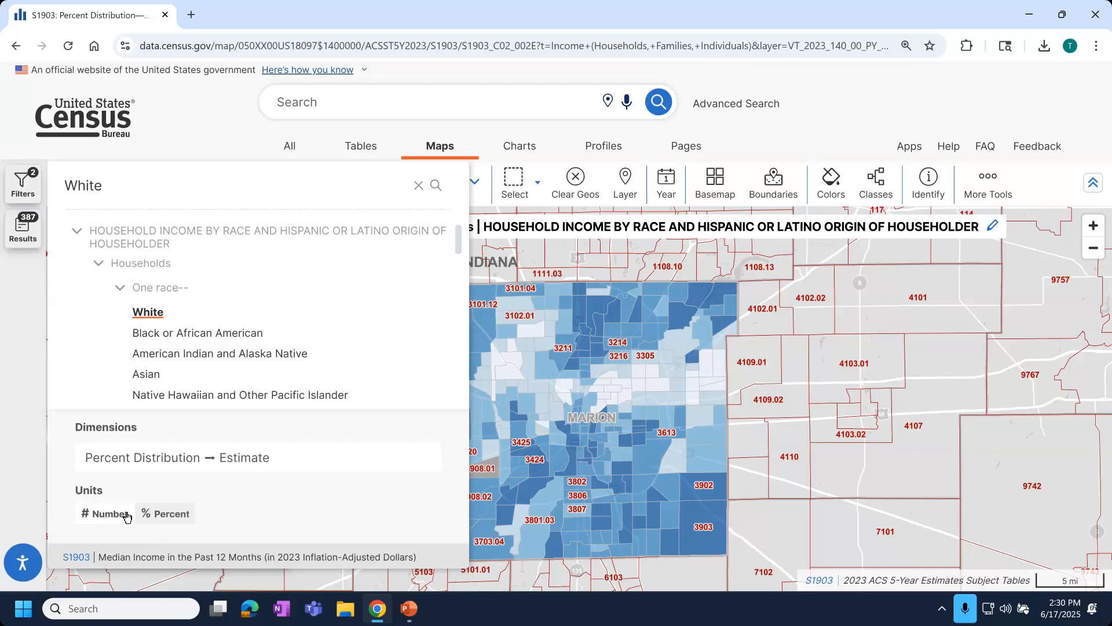
pyautogui.click(120, 518)
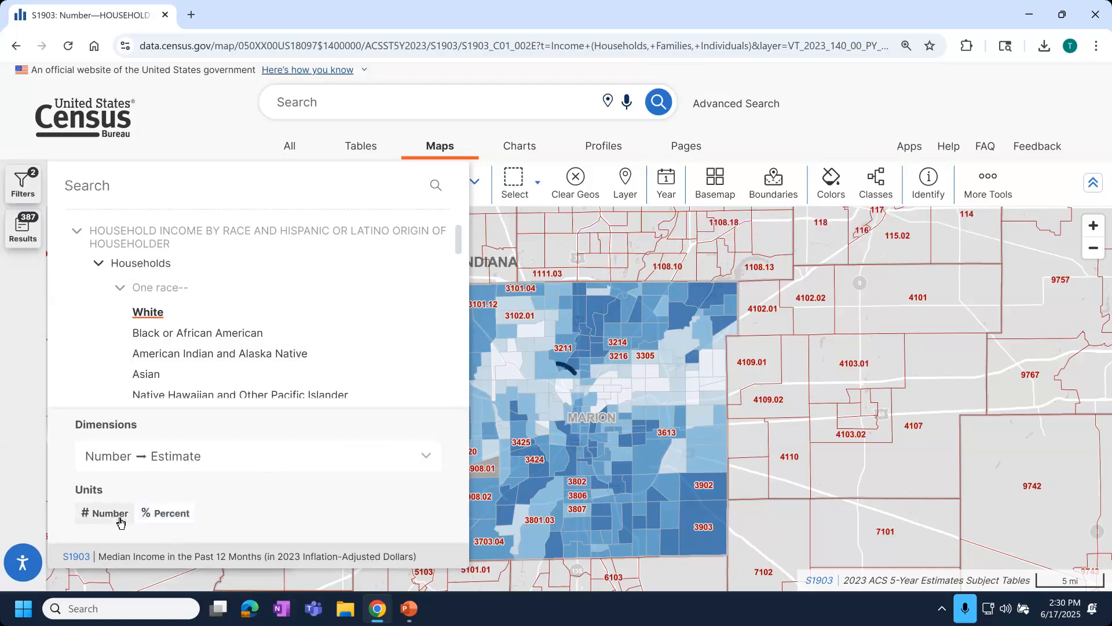
pyautogui.click(243, 463)
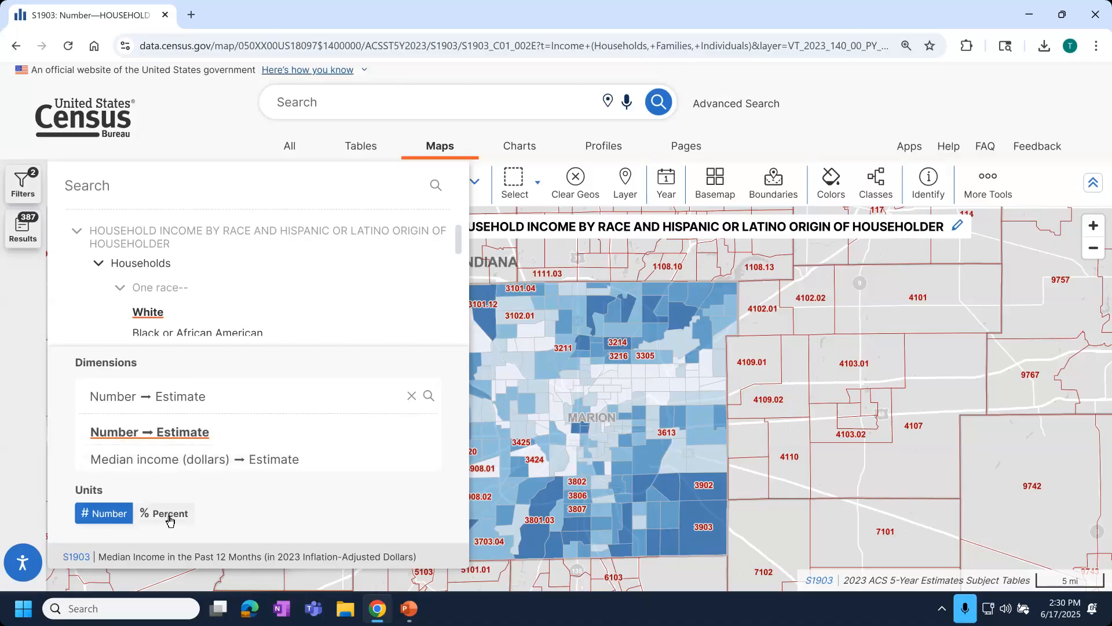
# - Map the Households variable with the dimension Median income (dollars) → Estimate, and close the variable options
pyautogui.click(126, 268)
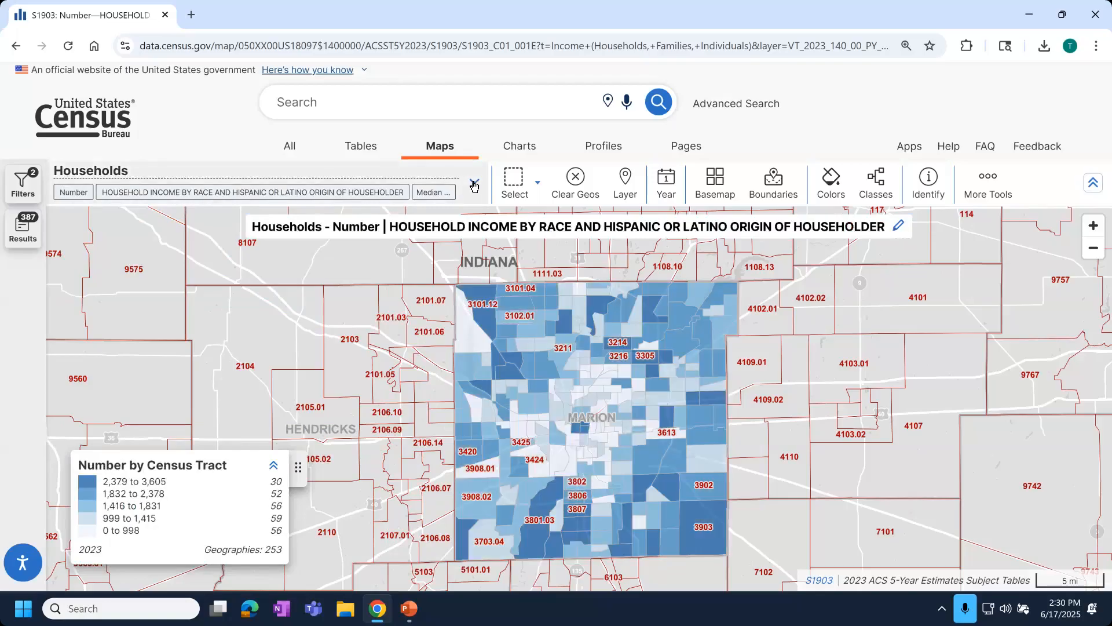
pyautogui.click(475, 184)
pyautogui.click(203, 461)
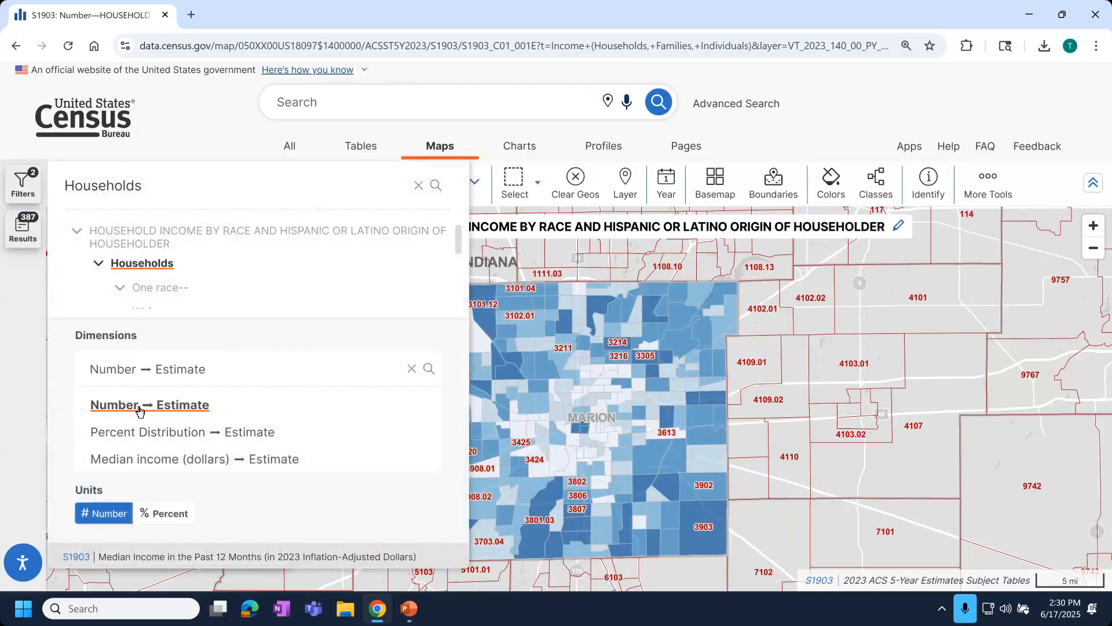
pyautogui.click(121, 462)
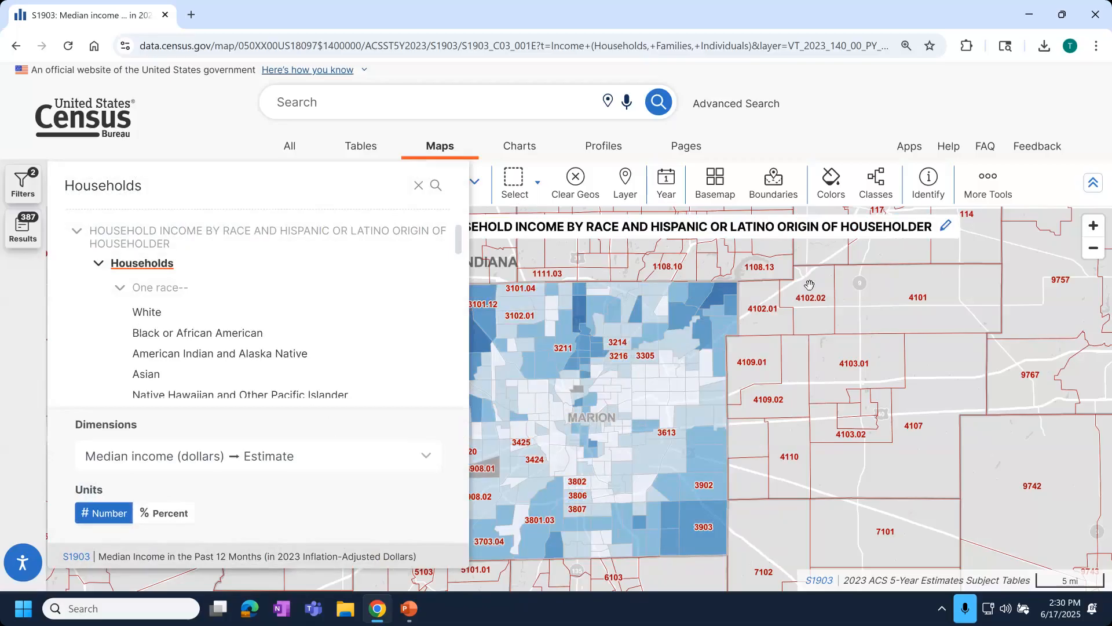
pyautogui.click(821, 356)
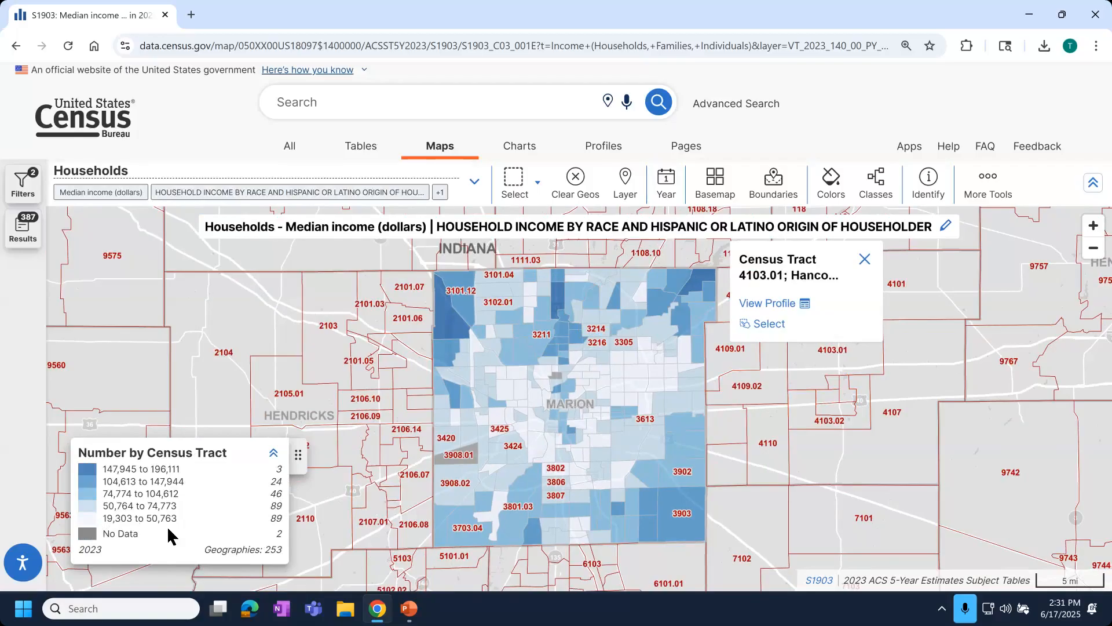
# - Show the median household income of Census Tract 3302.03 in Marion County's northeast corner
pyautogui.scroll(2, 588, 329)
pyautogui.moveTo(746, 284); pyautogui.dragTo(690, 346)
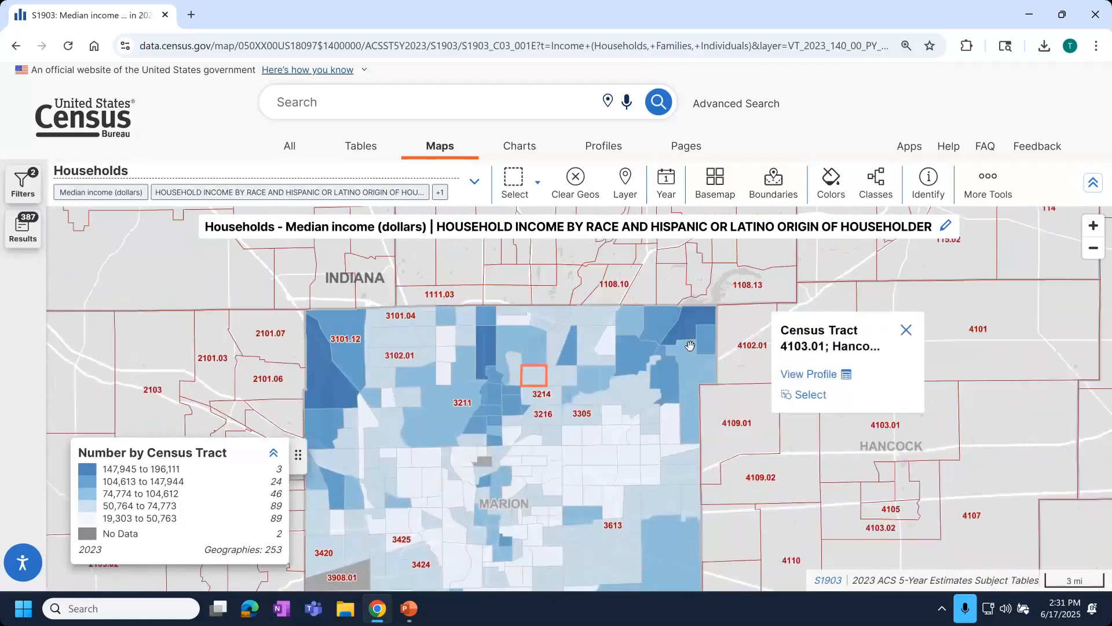
pyautogui.scroll(3, 641, 332)
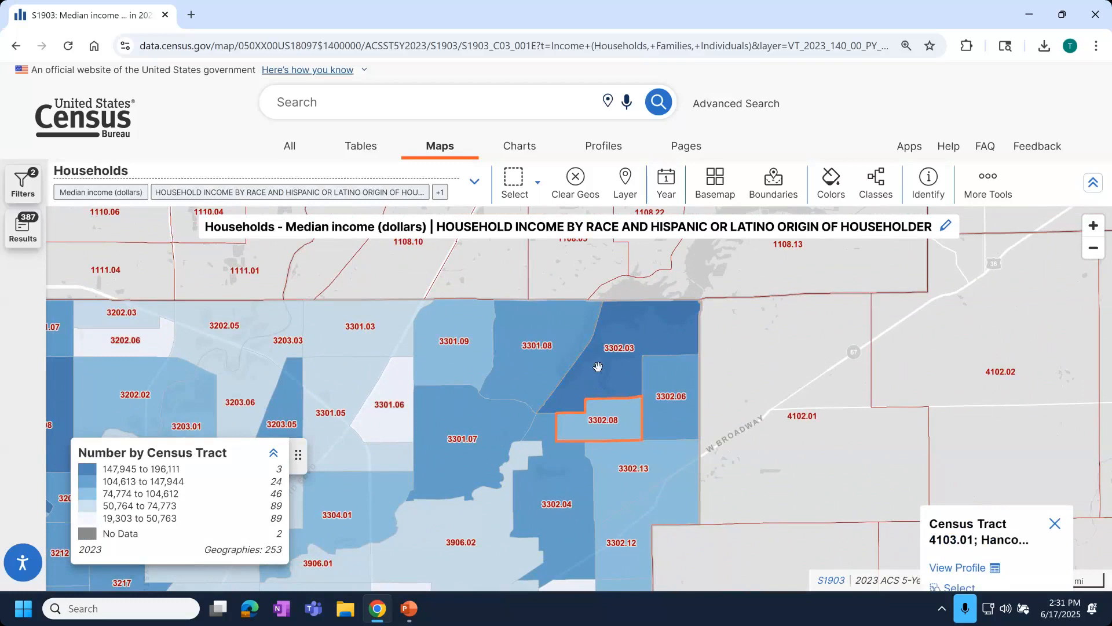
pyautogui.scroll(3, 626, 365)
pyautogui.moveTo(626, 334); pyautogui.dragTo(606, 363)
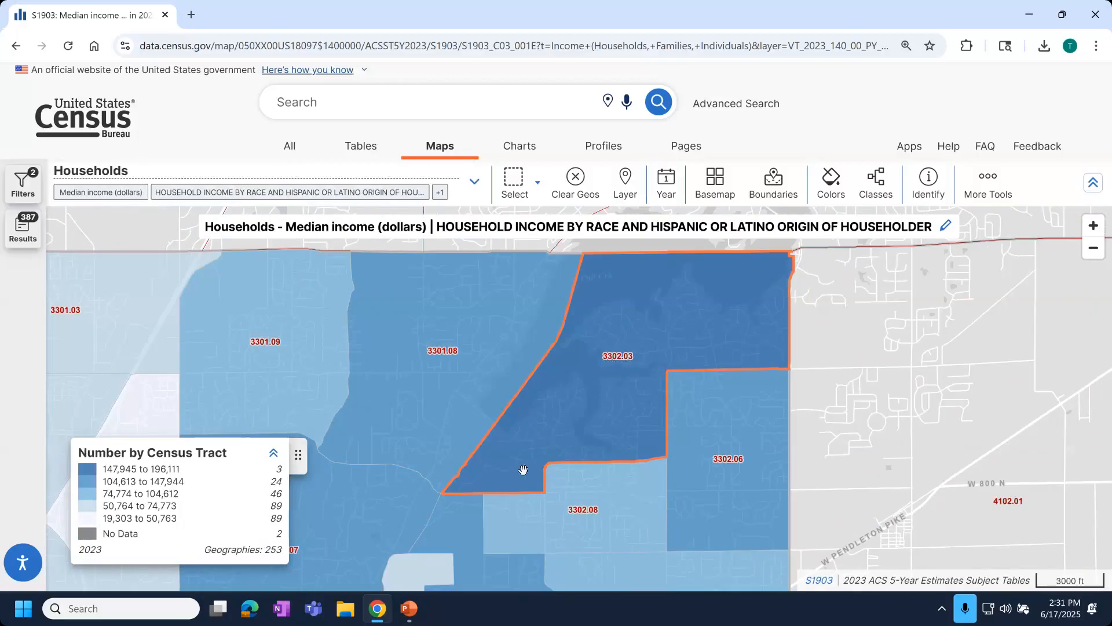
pyautogui.scroll(2, 614, 435)
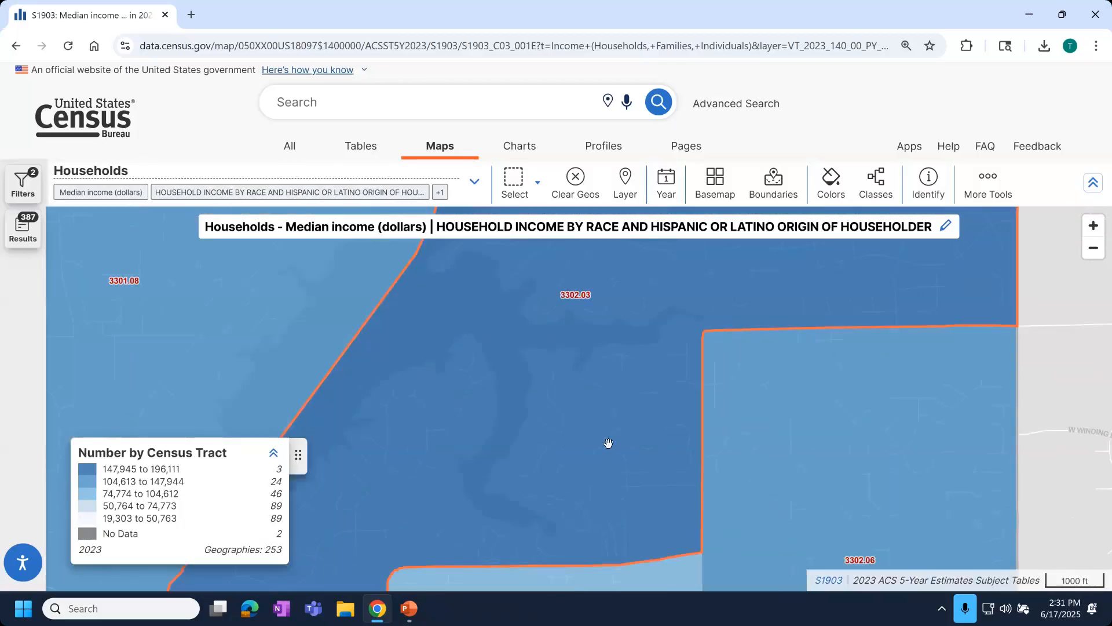
pyautogui.scroll(1, 606, 446)
pyautogui.click(603, 452)
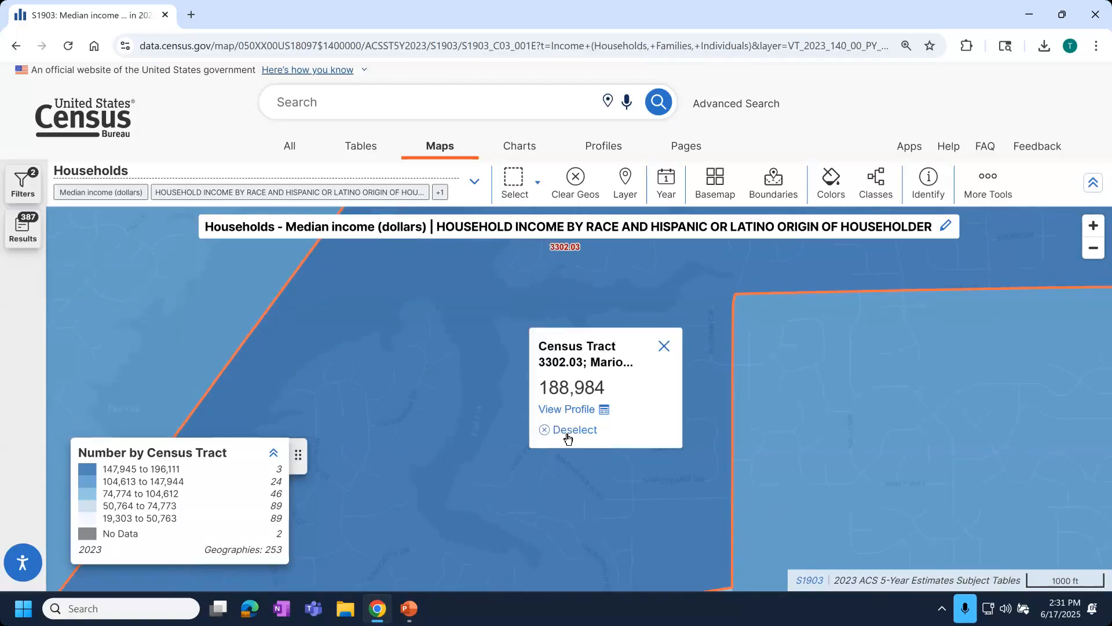
# - Close the details of Census Tract 3302.03 and review the median income map of the whole county
pyautogui.scroll(-1, 536, 500)
pyautogui.scroll(-1, 522, 504)
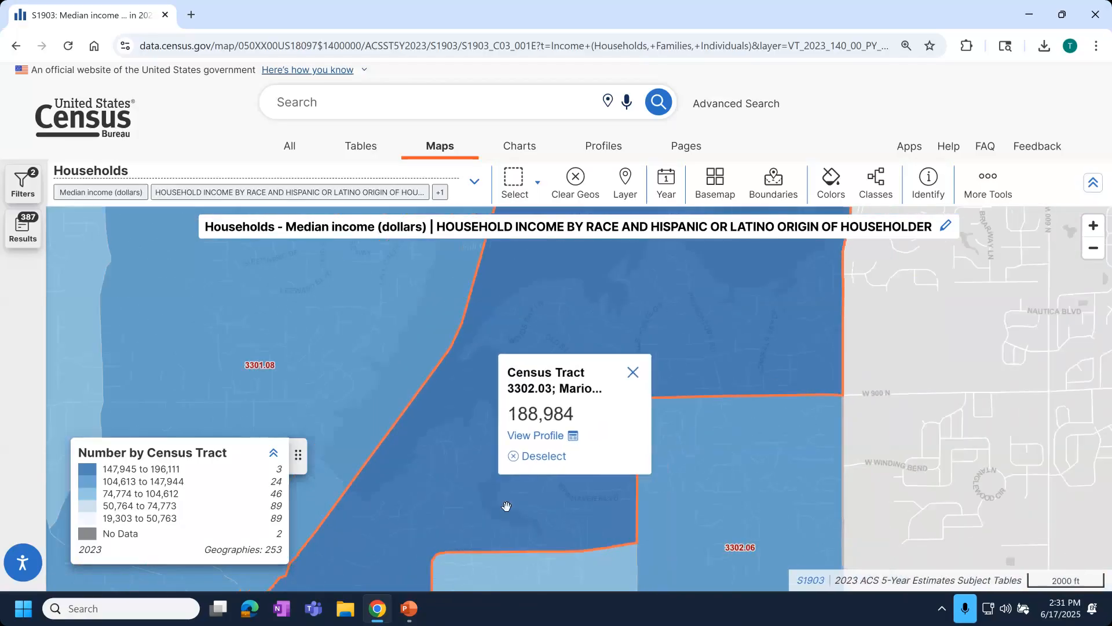
pyautogui.scroll(-1, 504, 508)
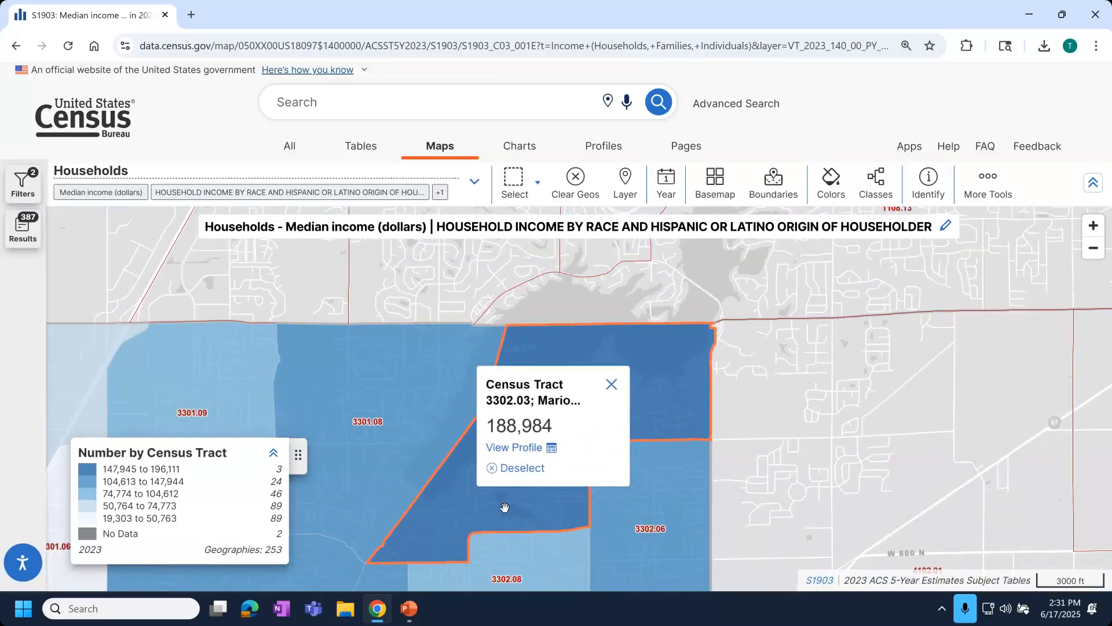
pyautogui.click(611, 385)
pyautogui.scroll(-1, 509, 479)
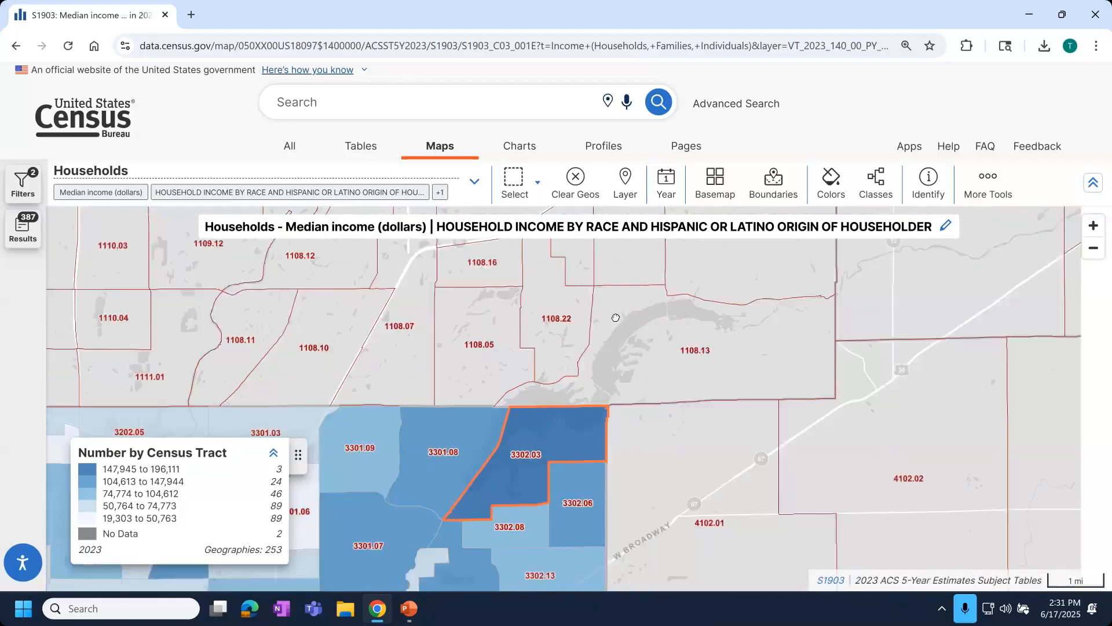
pyautogui.scroll(-2, 616, 318)
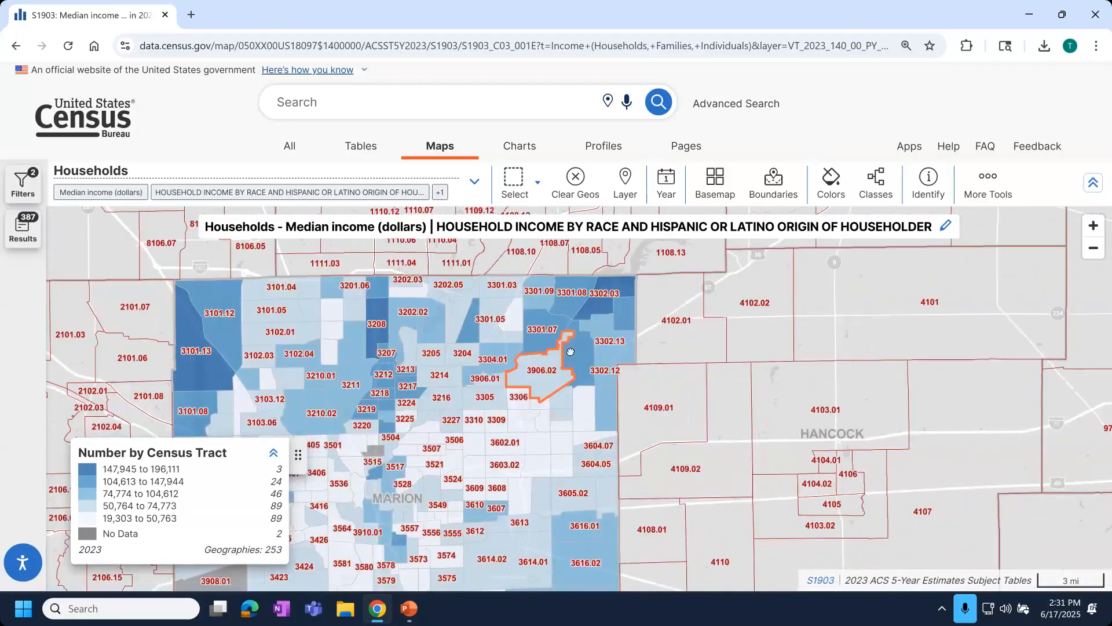
pyautogui.scroll(-1, 571, 352)
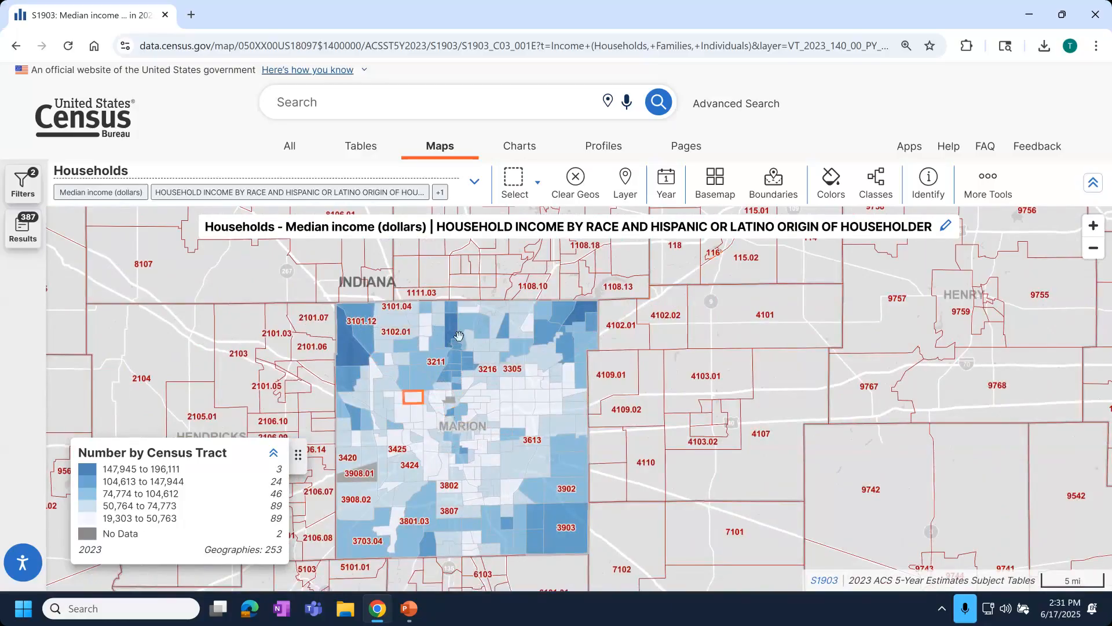
# - Switch to the PowerPoint slide show at the "data.census.gov Demo" slide
pyautogui.click(405, 610)
pyautogui.click(80, 104)
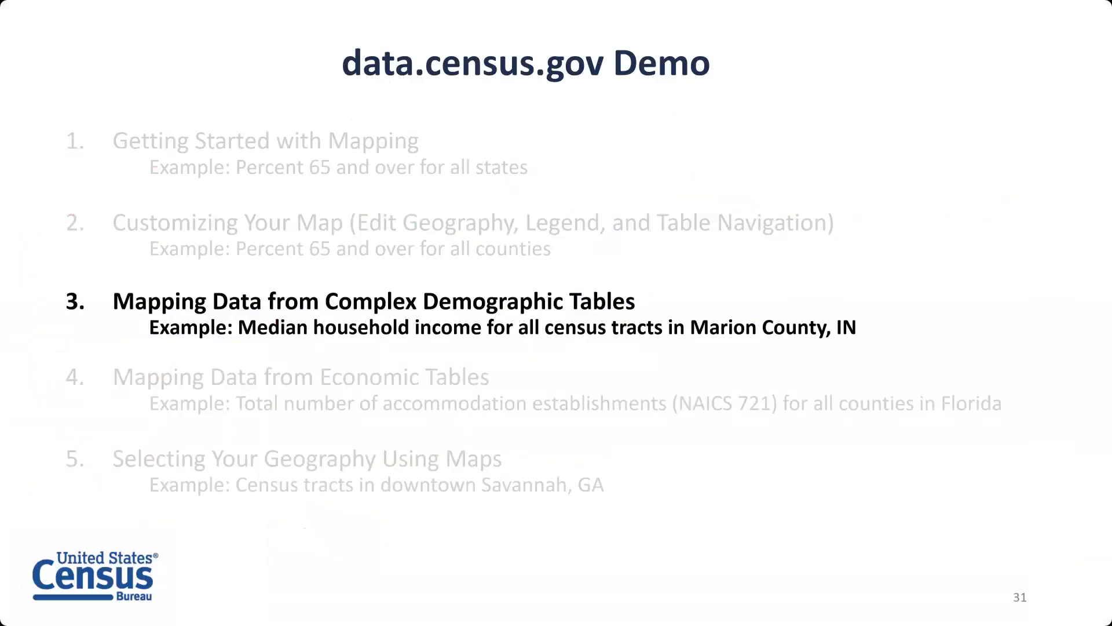
# - Advance the slide show past the Outline slide to "Data Variables in Economic Tables"
pyautogui.press('Right')
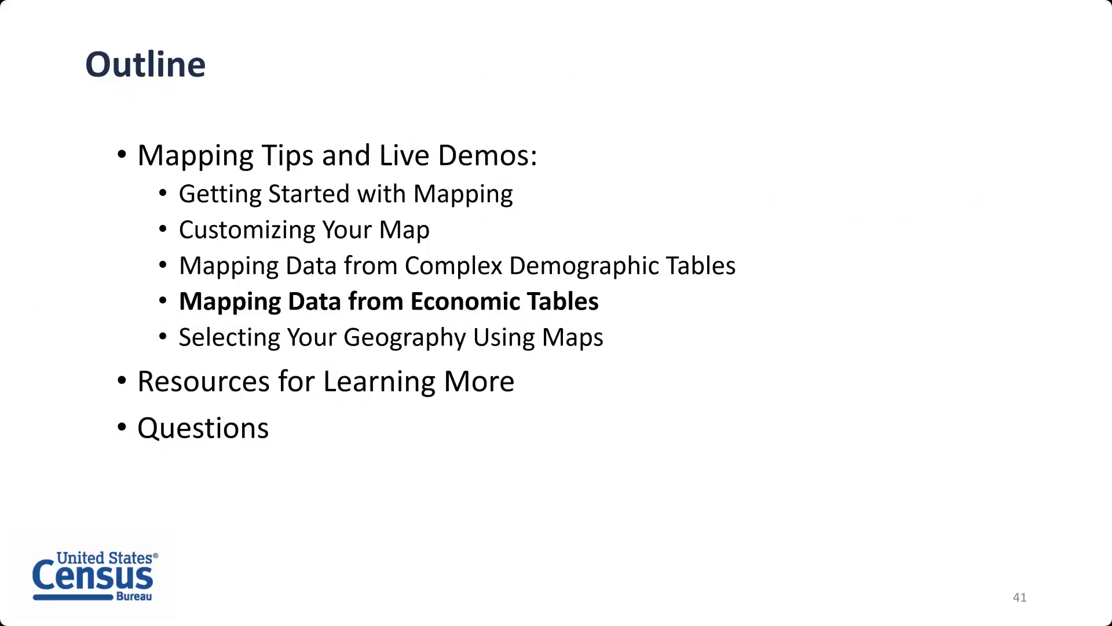
pyautogui.press('Right')
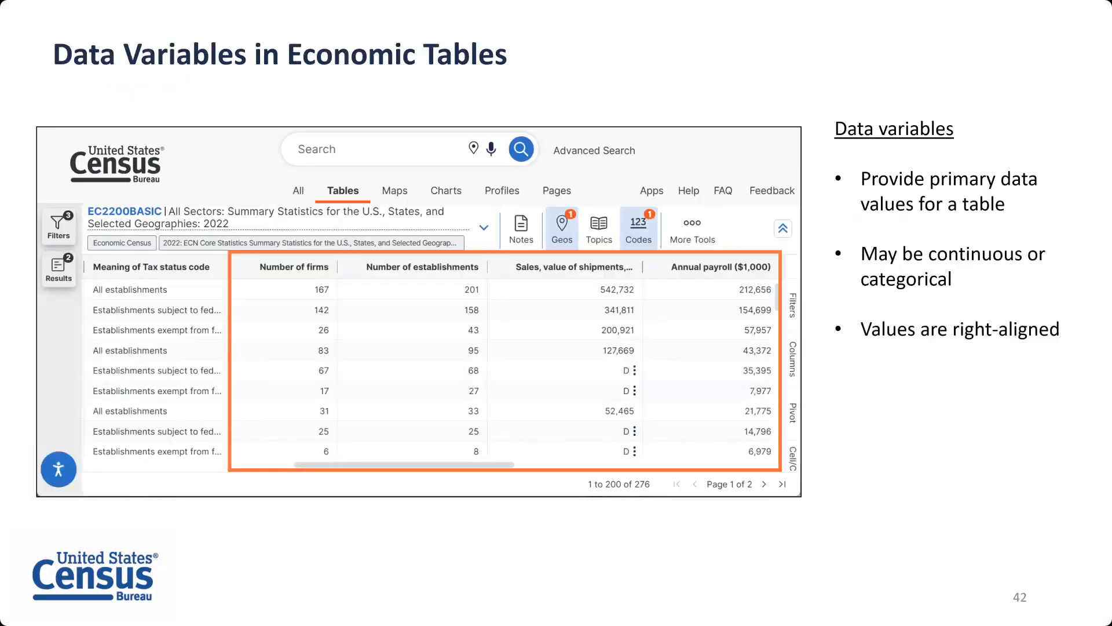
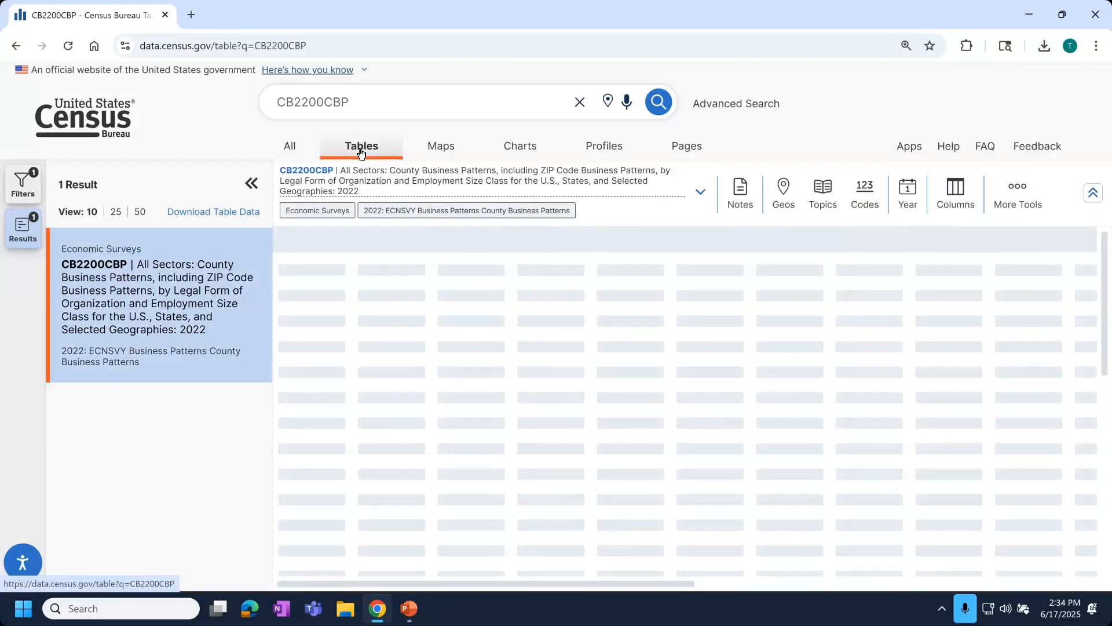
# - Hide the results list and browse the geographic entity types in the geography selection for table CB2200CBP
pyautogui.click(251, 183)
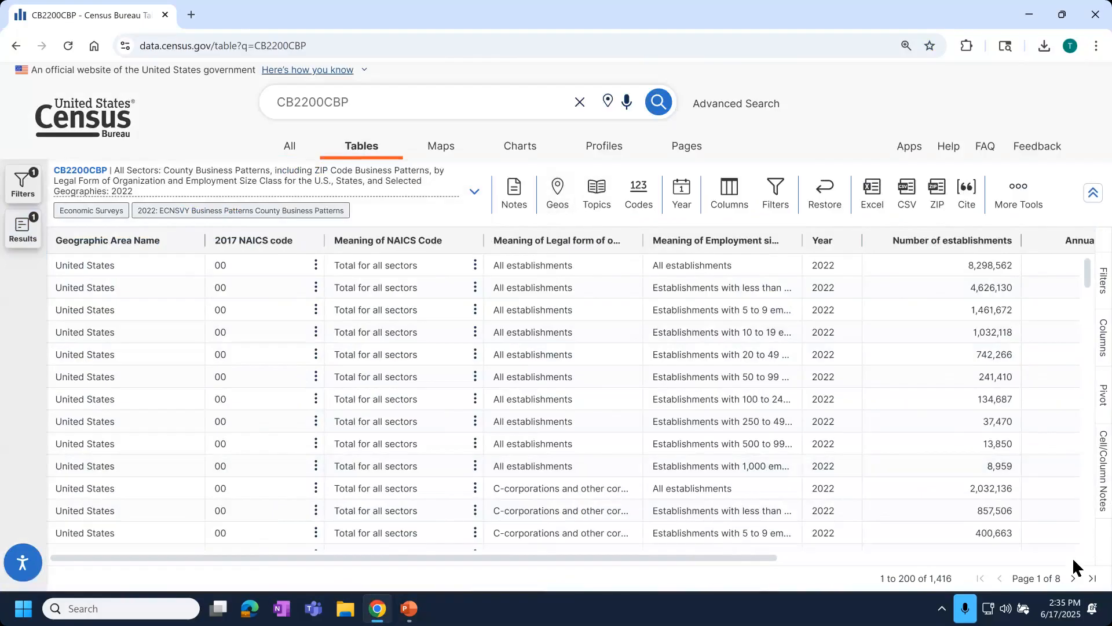
pyautogui.click(557, 197)
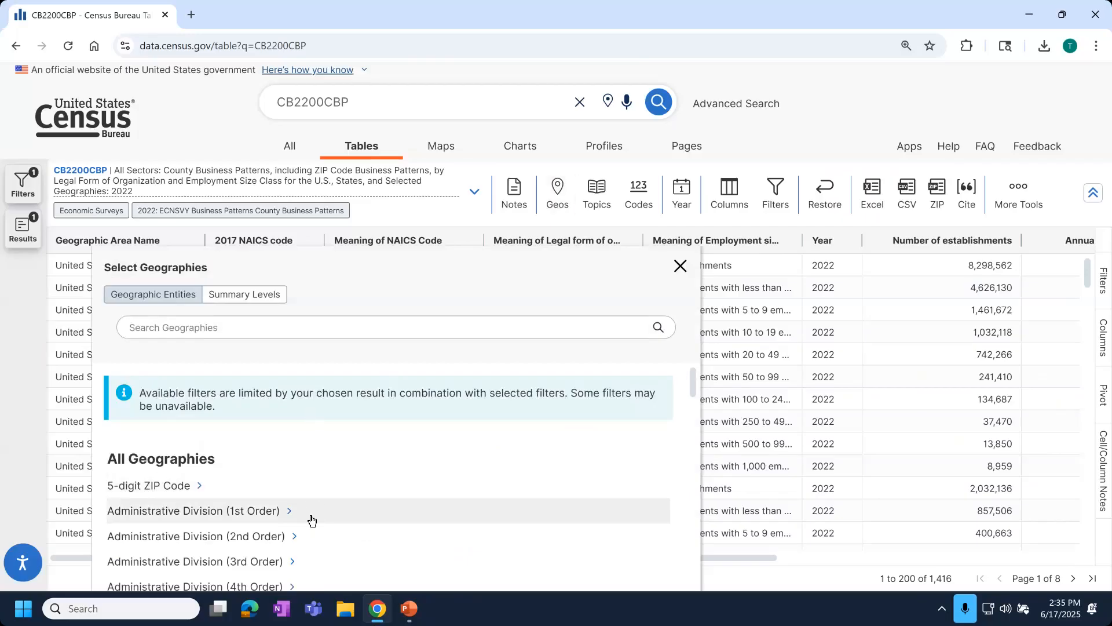
pyautogui.scroll(-8, 314, 525)
pyautogui.scroll(-5, 313, 525)
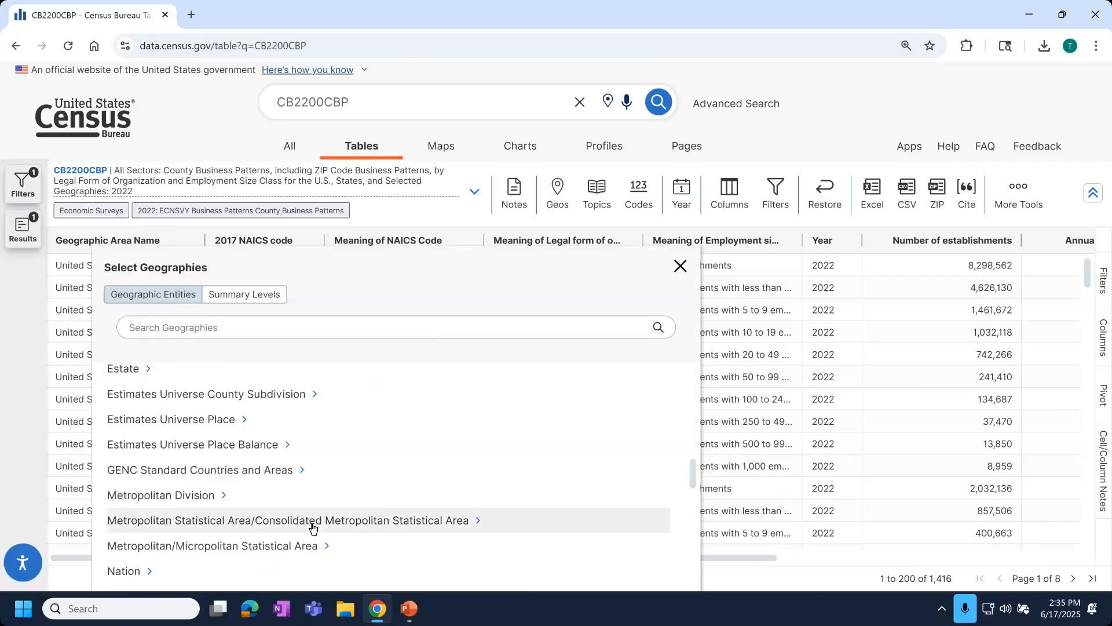
pyautogui.scroll(-4, 253, 529)
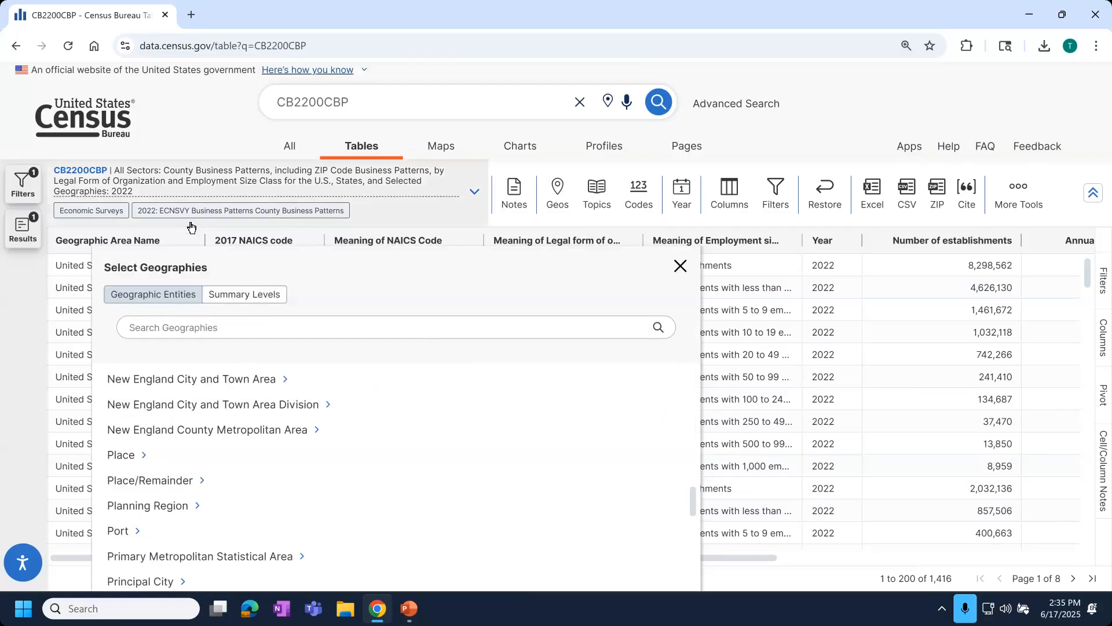
# - Filter the table to All Counties within Florida through summary level 050 - State→County, and open the table display despite its size
pyautogui.click(230, 296)
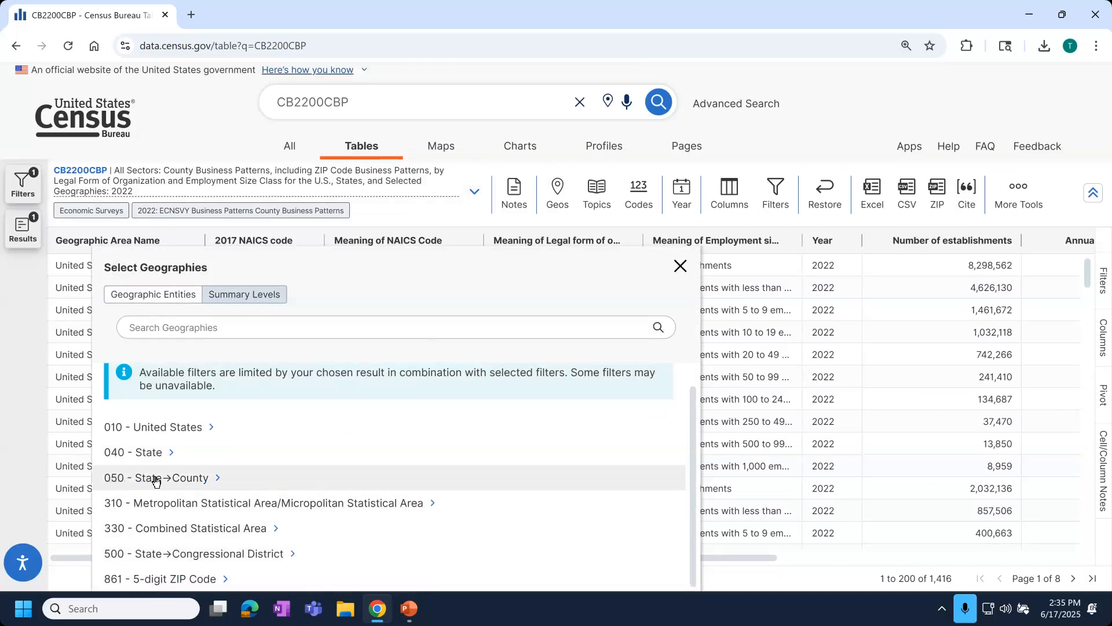
pyautogui.click(174, 479)
pyautogui.scroll(-4, 175, 479)
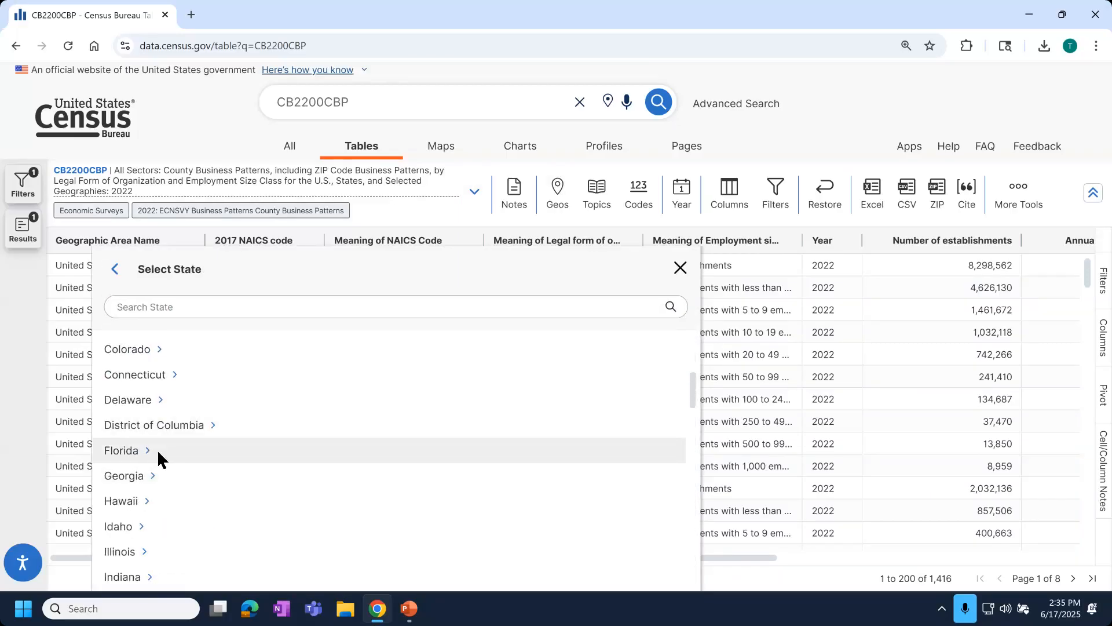
pyautogui.click(158, 456)
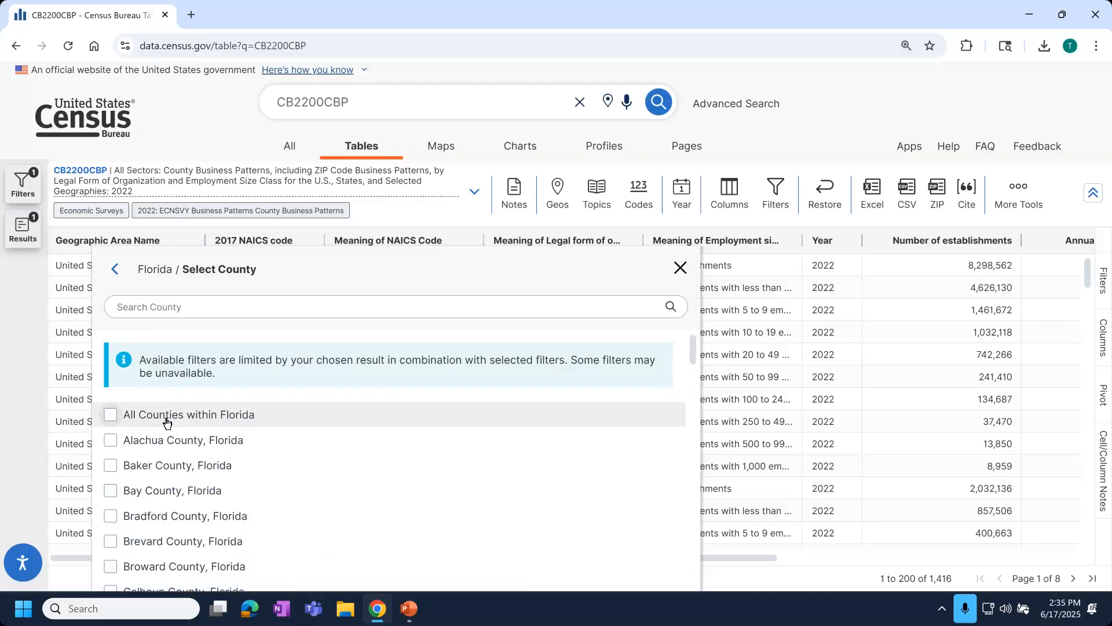
pyautogui.click(166, 416)
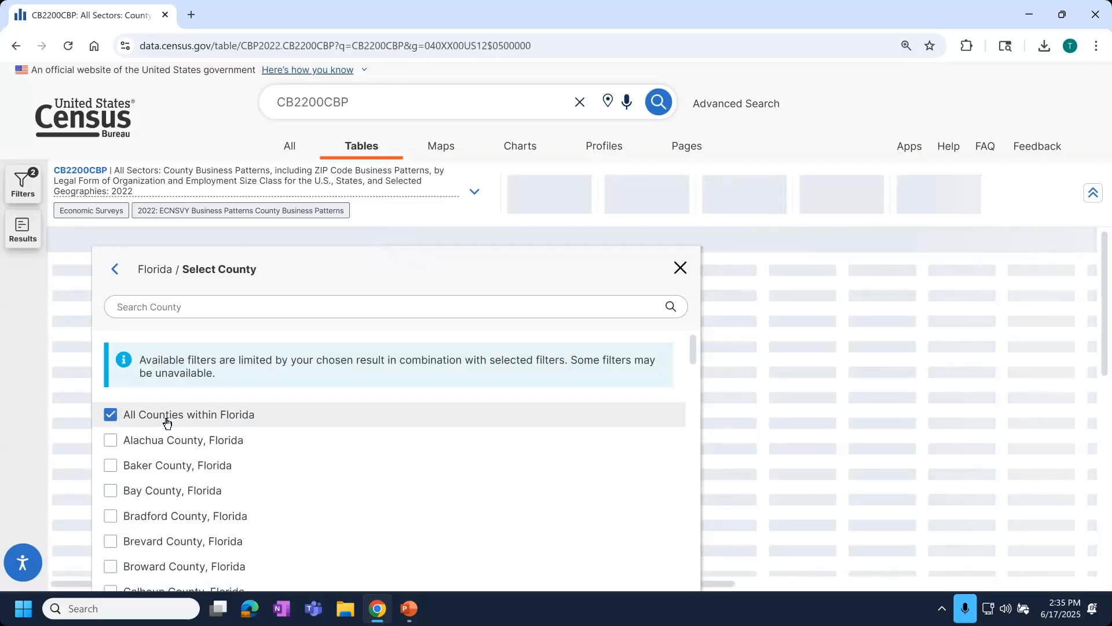
pyautogui.click(906, 267)
pyautogui.click(251, 183)
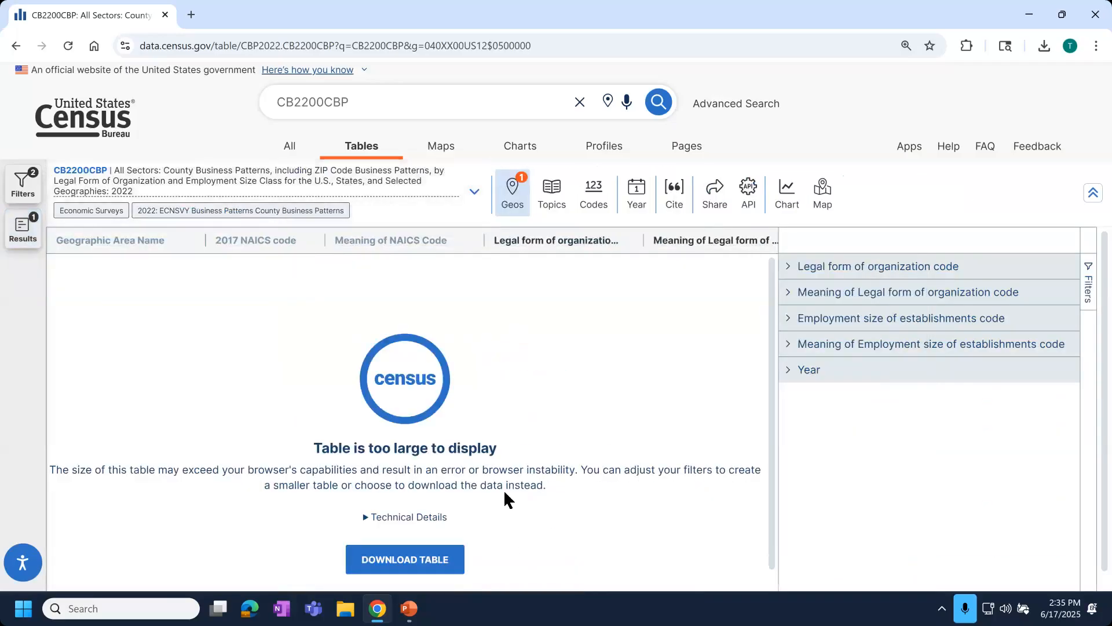
pyautogui.scroll(-1, 504, 492)
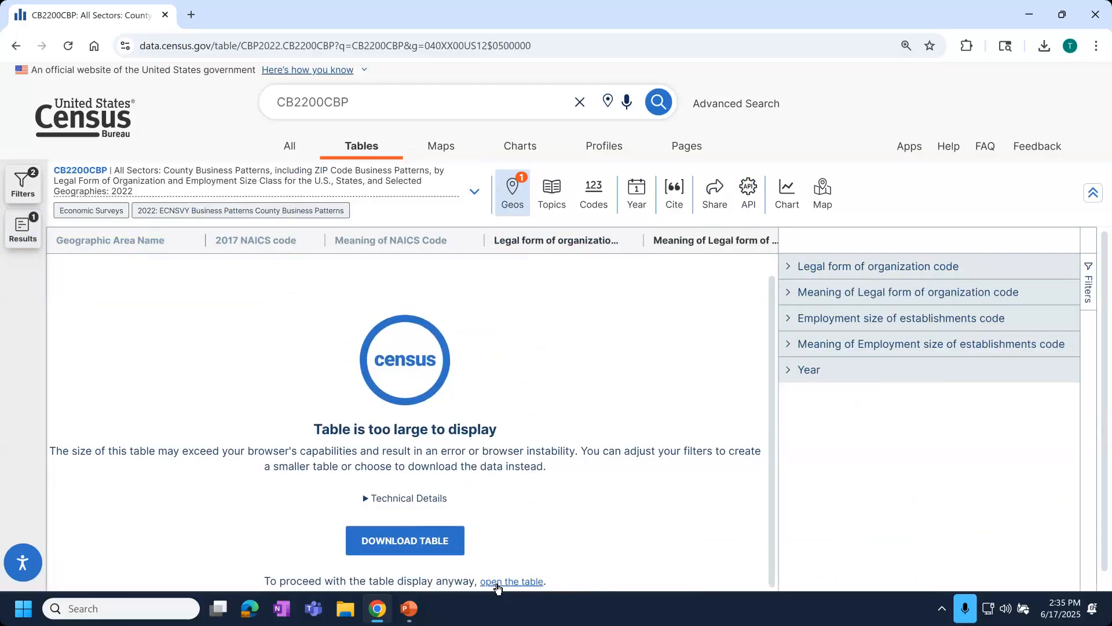
pyautogui.click(498, 585)
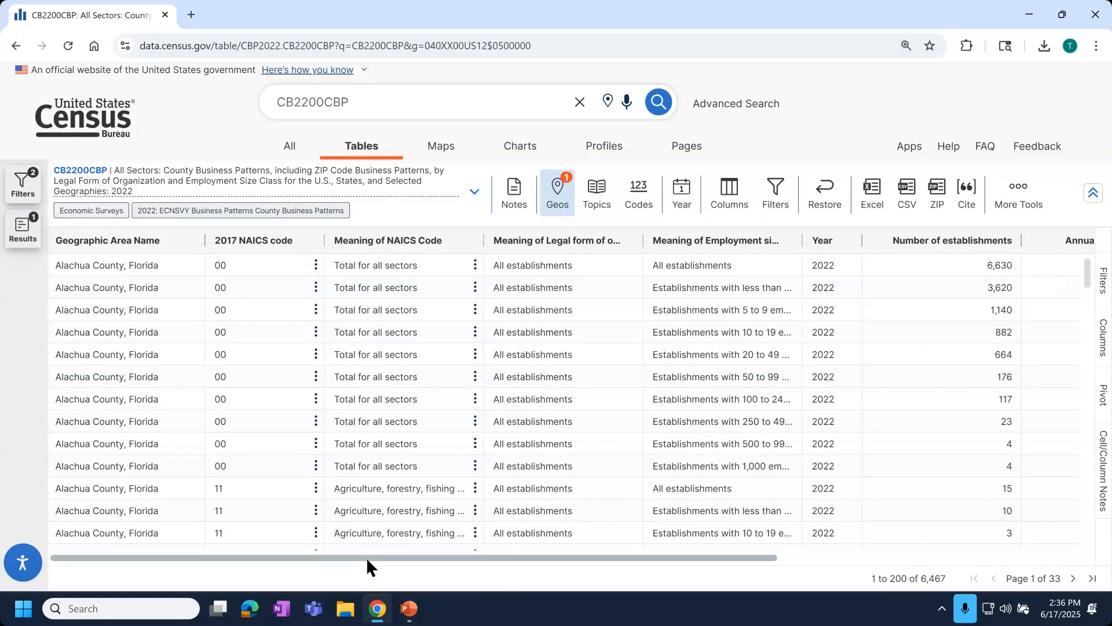
# - Widen the First-quarter payroll ($1,000) column and review the data variables from Number of establishments to Number of employees
pyautogui.hscroll(5, 950, 545)
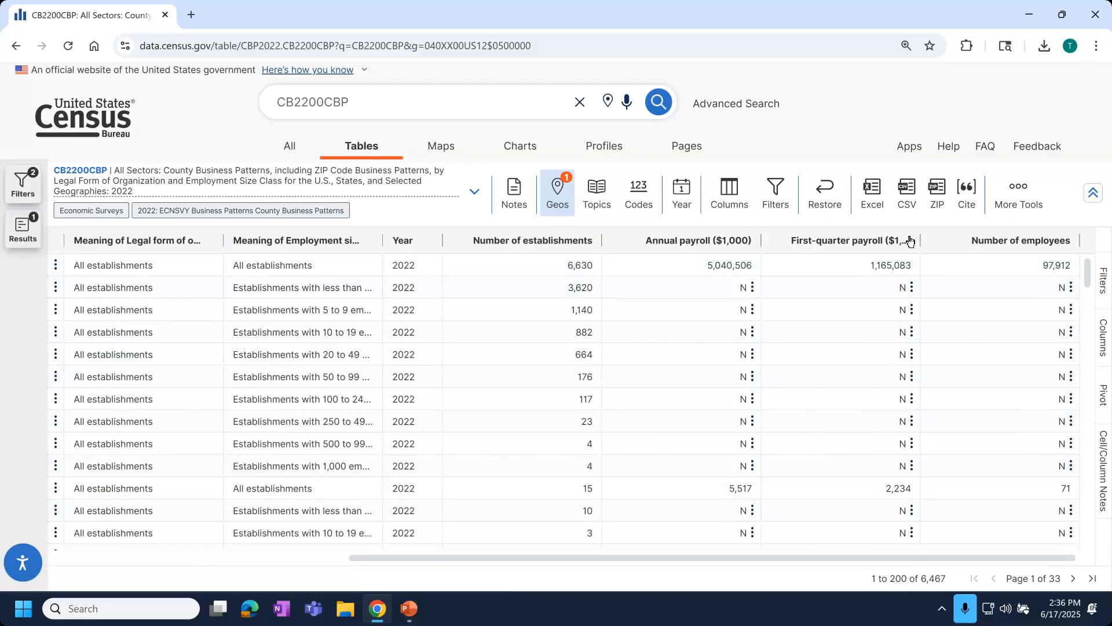
pyautogui.moveTo(923, 240); pyautogui.dragTo(956, 241)
pyautogui.click(995, 267)
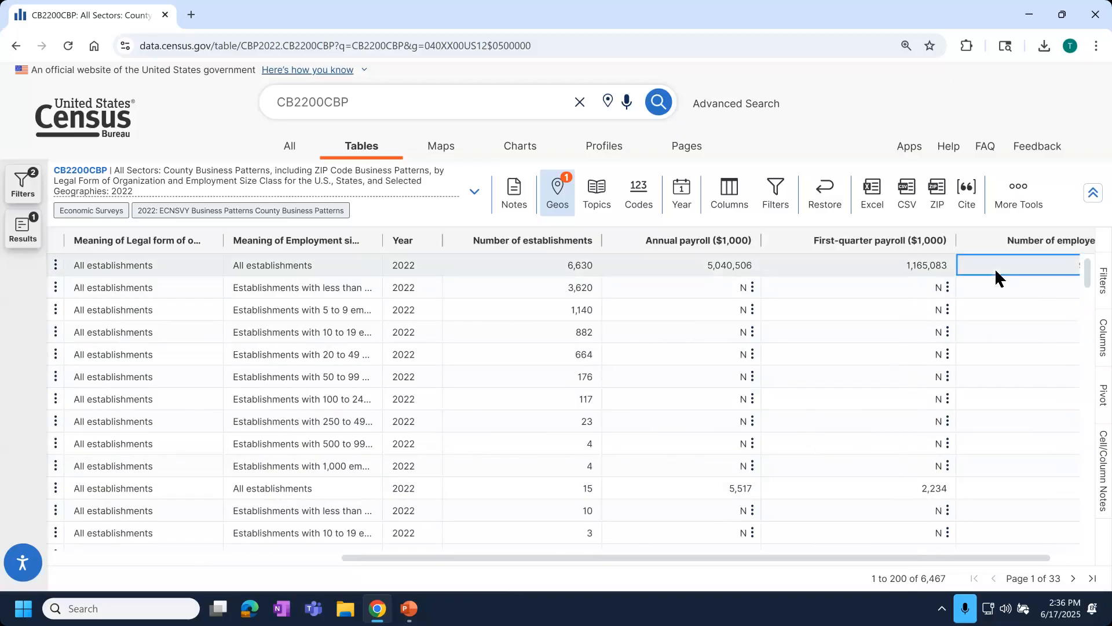
pyautogui.moveTo(1038, 557); pyautogui.dragTo(1108, 560)
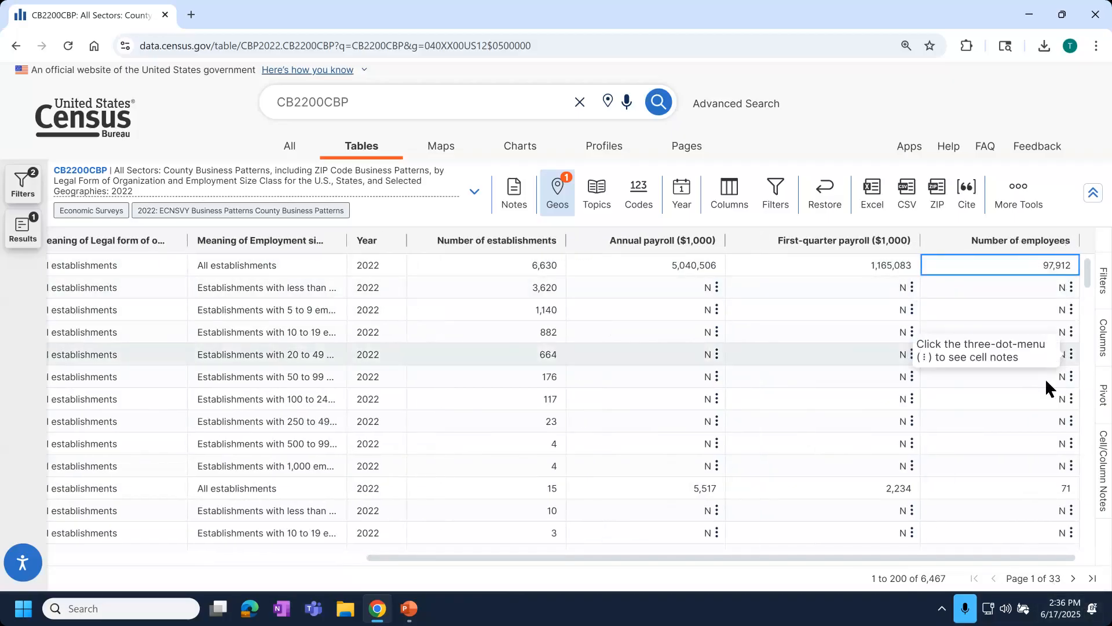
pyautogui.scroll(-6, 1003, 452)
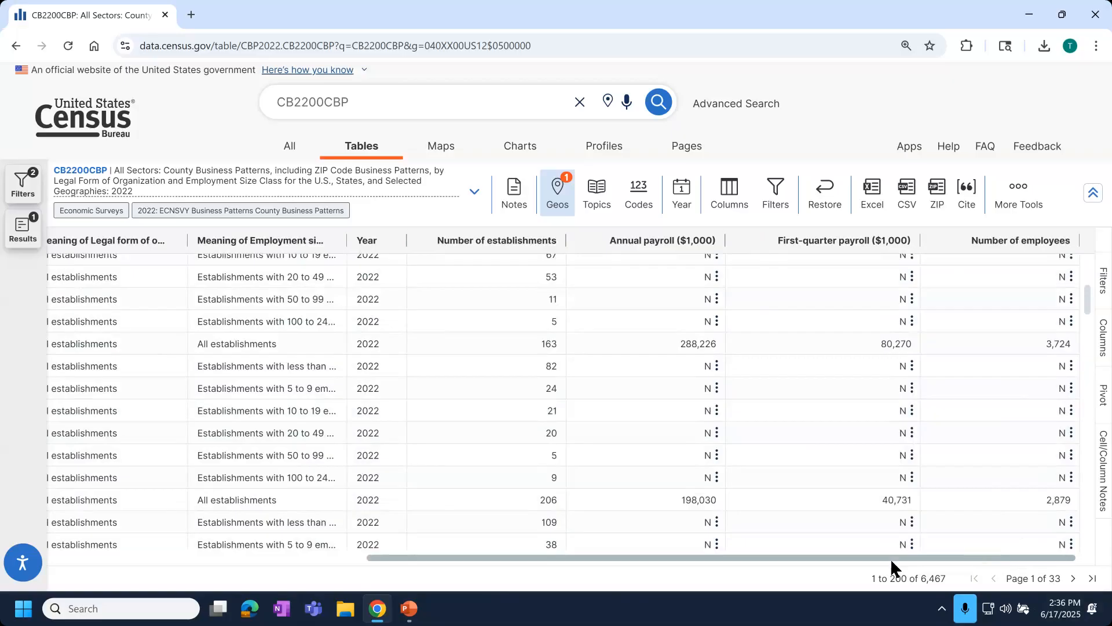
# - Return to the start of the table and highlight Geographic Area Name through Year in the first row, followed by the second row
pyautogui.moveTo(891, 558); pyautogui.dragTo(503, 554)
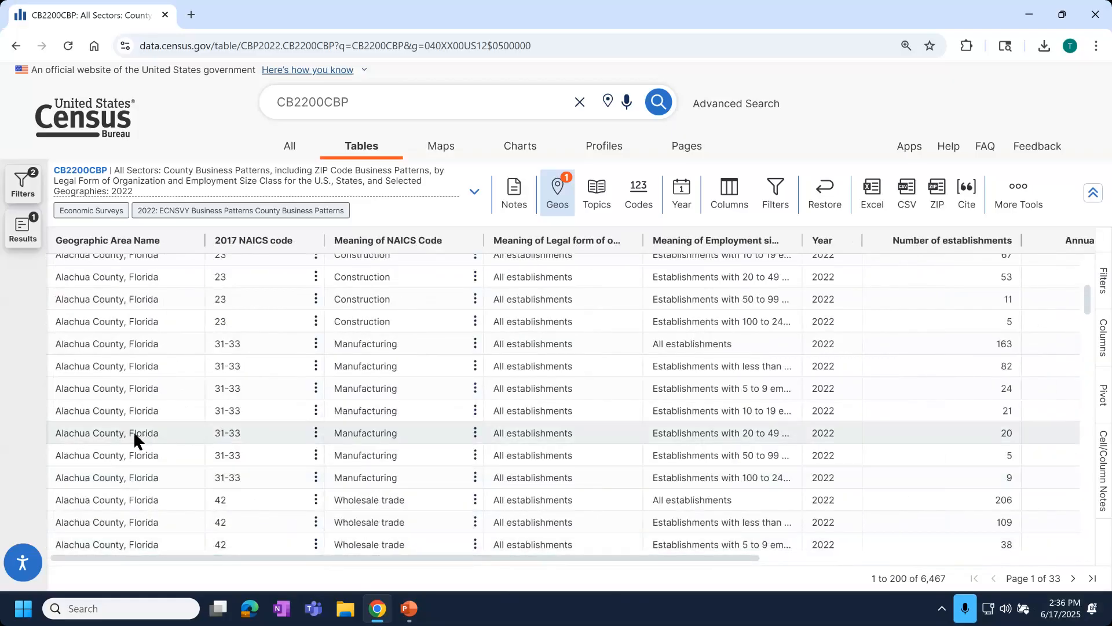
pyautogui.scroll(10, 135, 436)
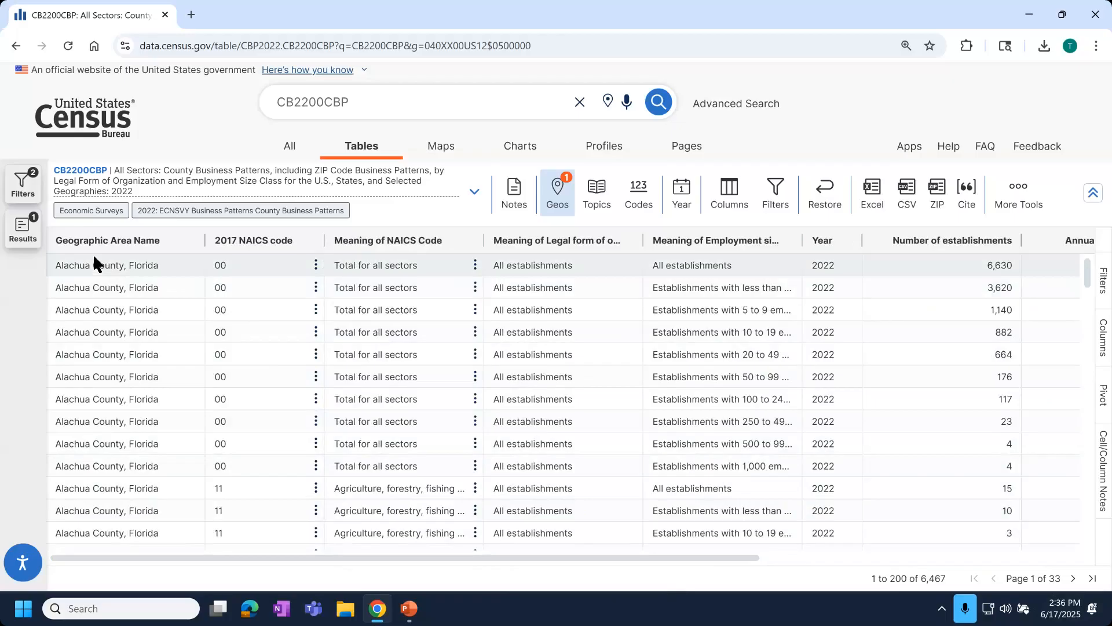
pyautogui.moveTo(94, 257); pyautogui.dragTo(816, 268)
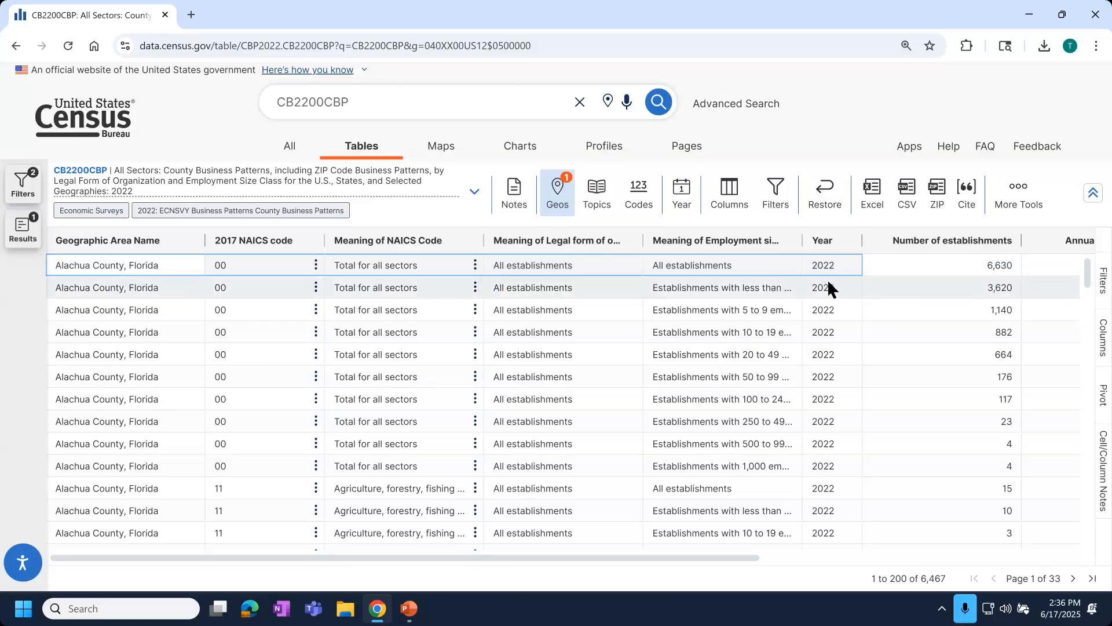
pyautogui.click(828, 283)
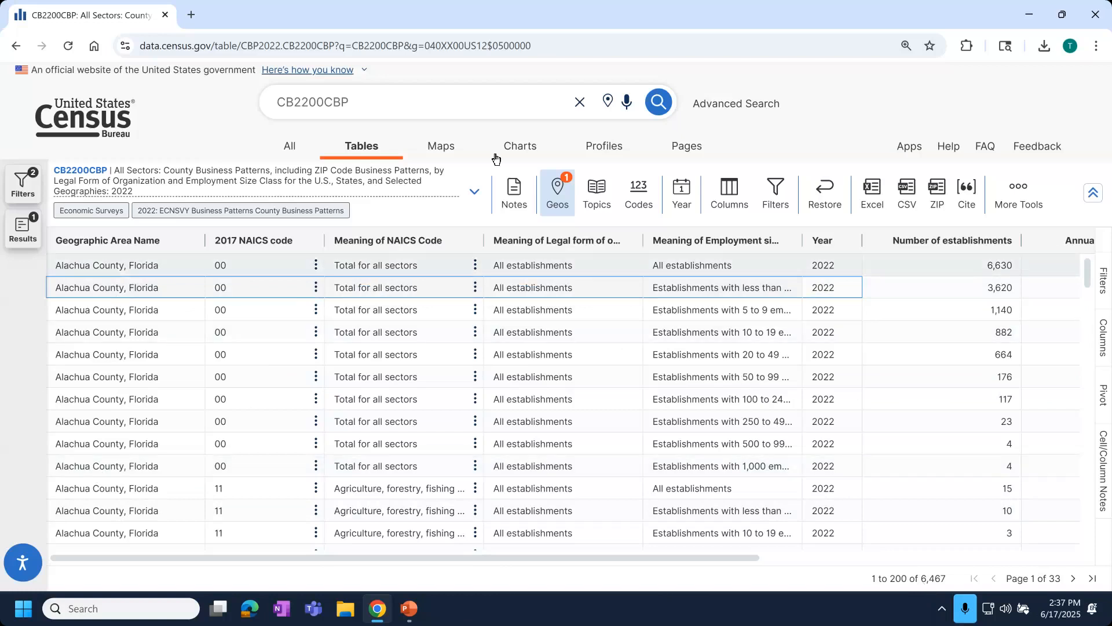
# - Show the Florida county data as a map, briefly check the results list, and frame the state more closely
pyautogui.click(448, 156)
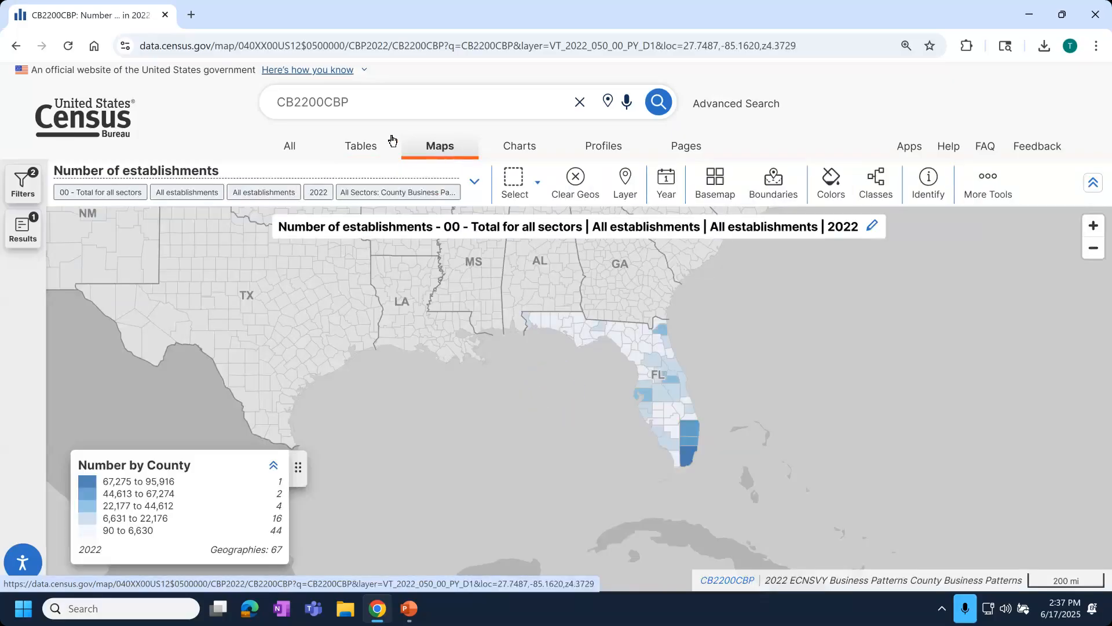
pyautogui.click(22, 229)
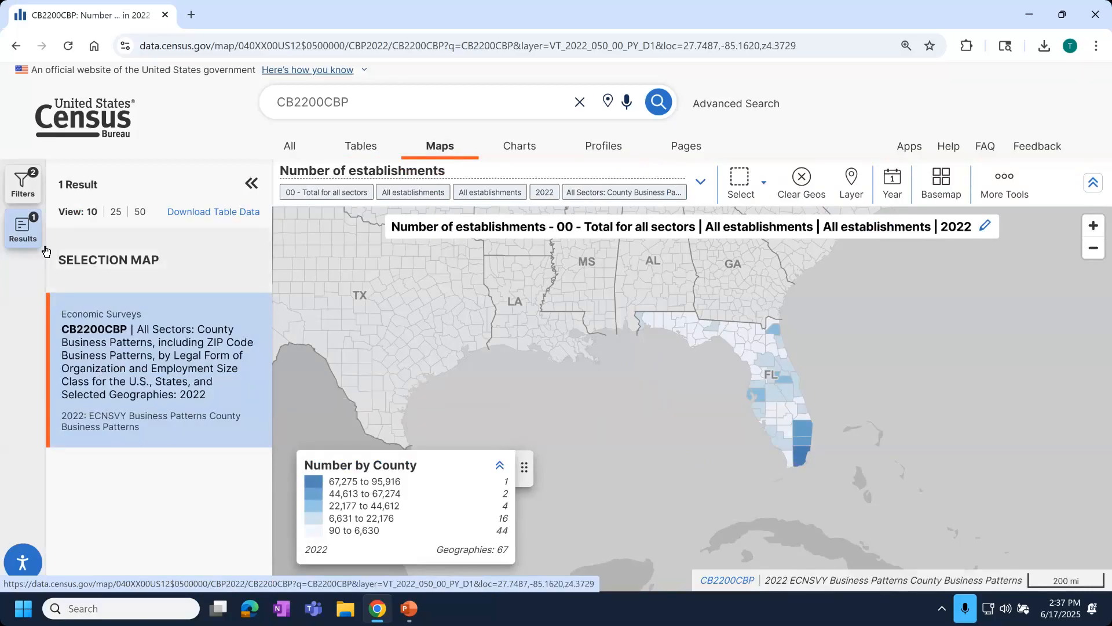
pyautogui.click(25, 240)
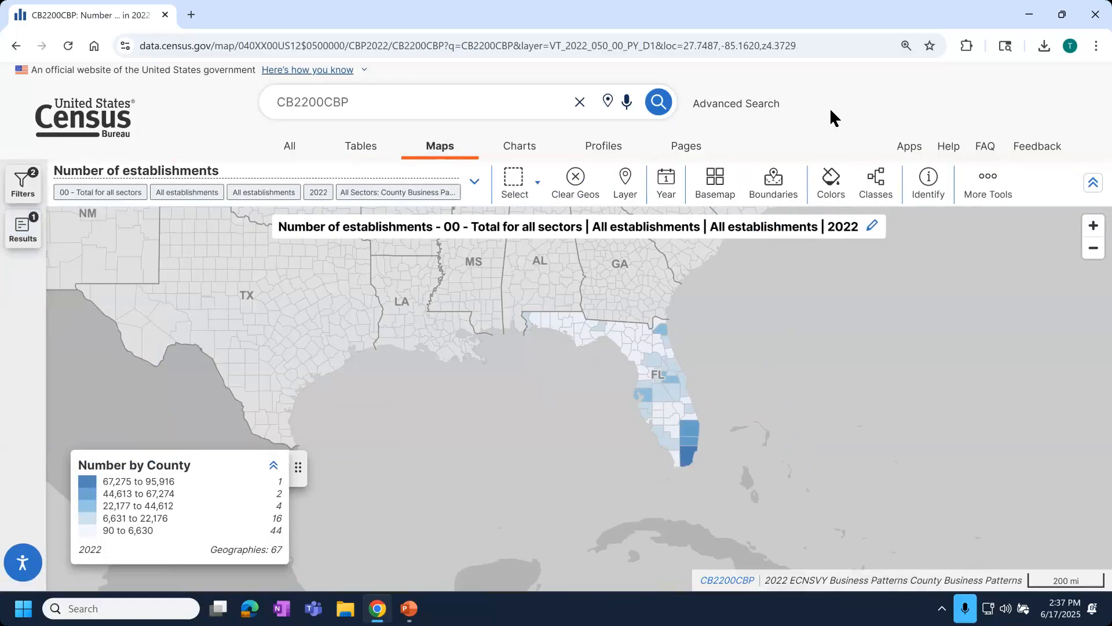
pyautogui.moveTo(720, 377); pyautogui.dragTo(713, 401)
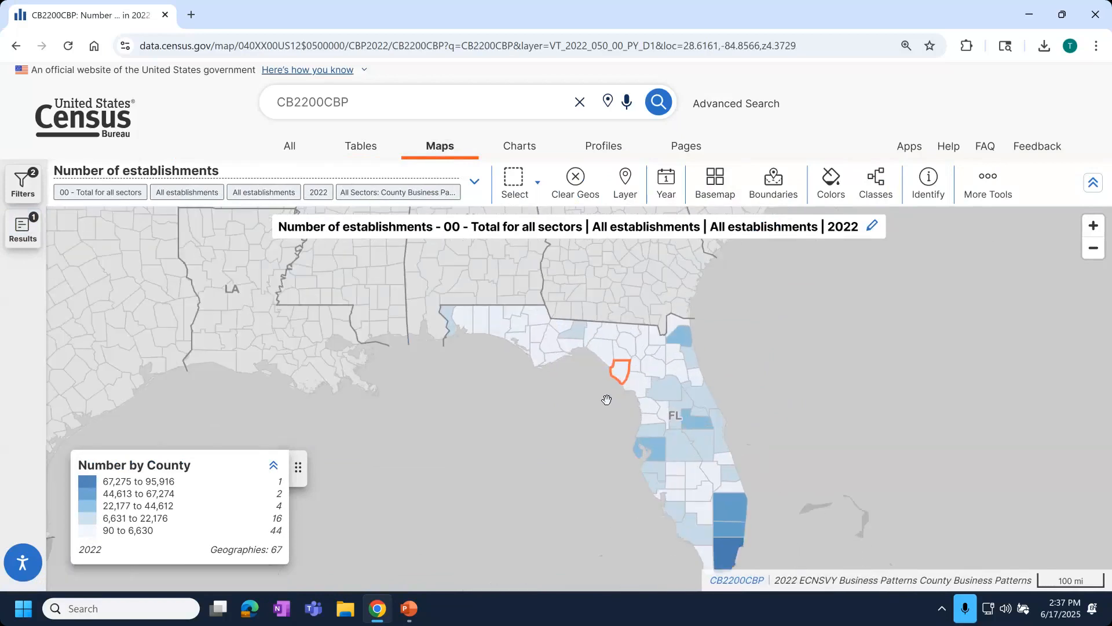
pyautogui.scroll(3, 605, 397)
pyautogui.moveTo(144, 464); pyautogui.dragTo(193, 464)
# - Check the County entry in the map's layer list, and close the list to view all of Florida
pyautogui.click(625, 181)
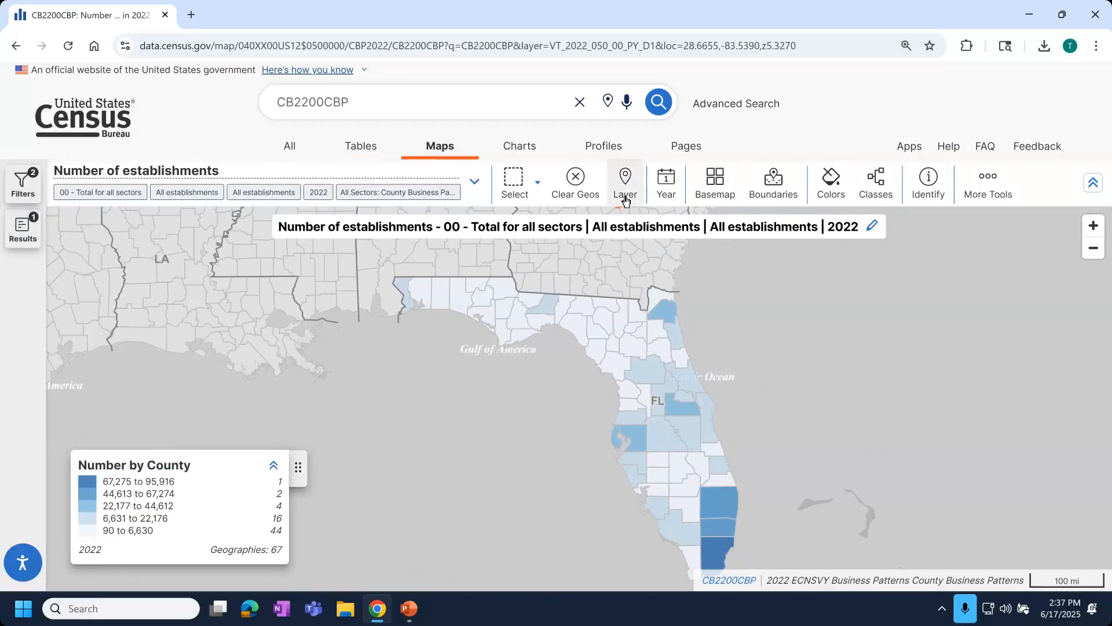
pyautogui.scroll(-3, 261, 487)
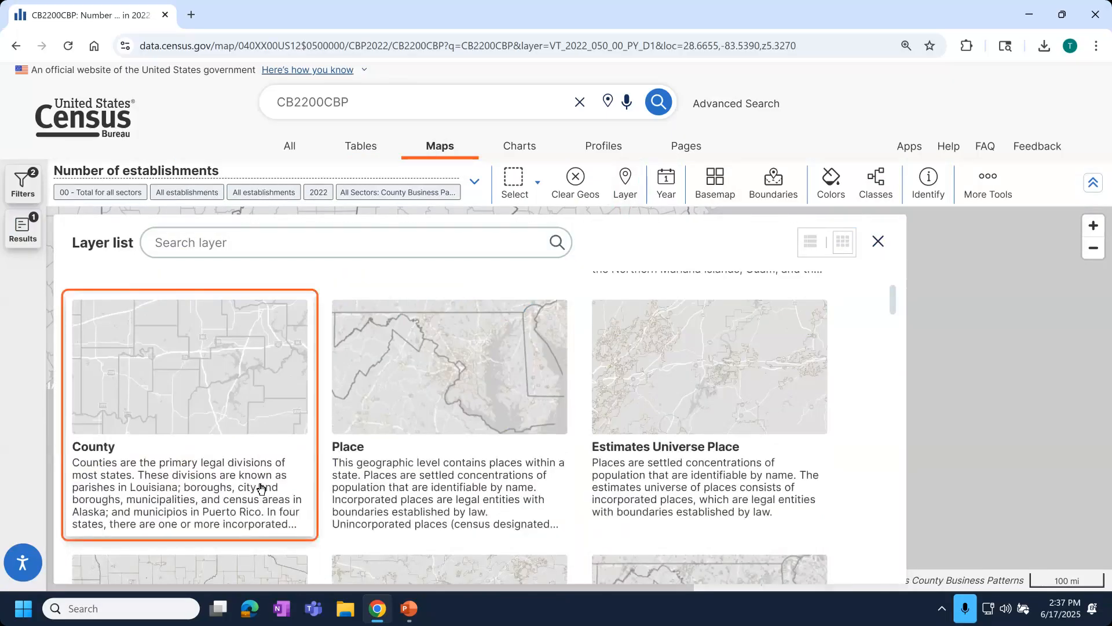
pyautogui.click(878, 241)
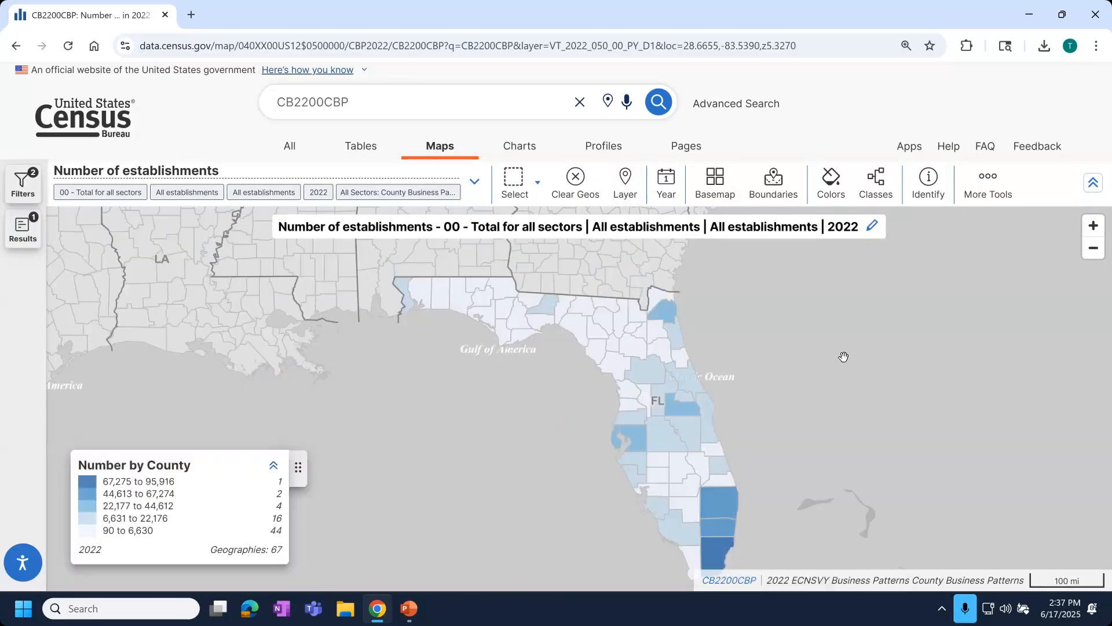
pyautogui.scroll(-2, 802, 325)
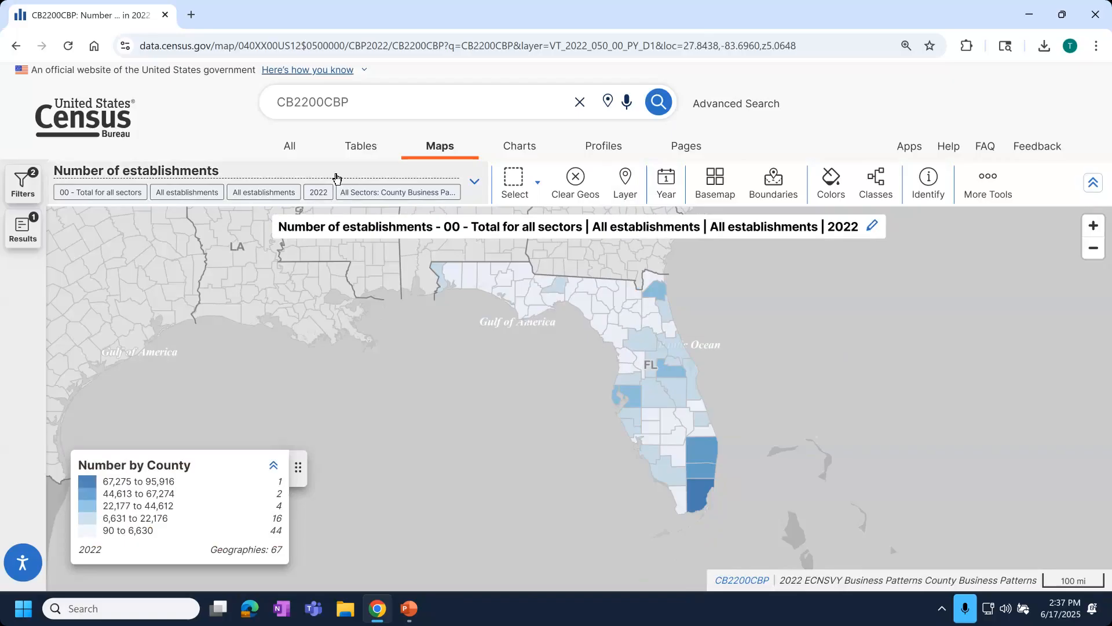
# - Change the mapped data variable to Number of employees
pyautogui.click(336, 175)
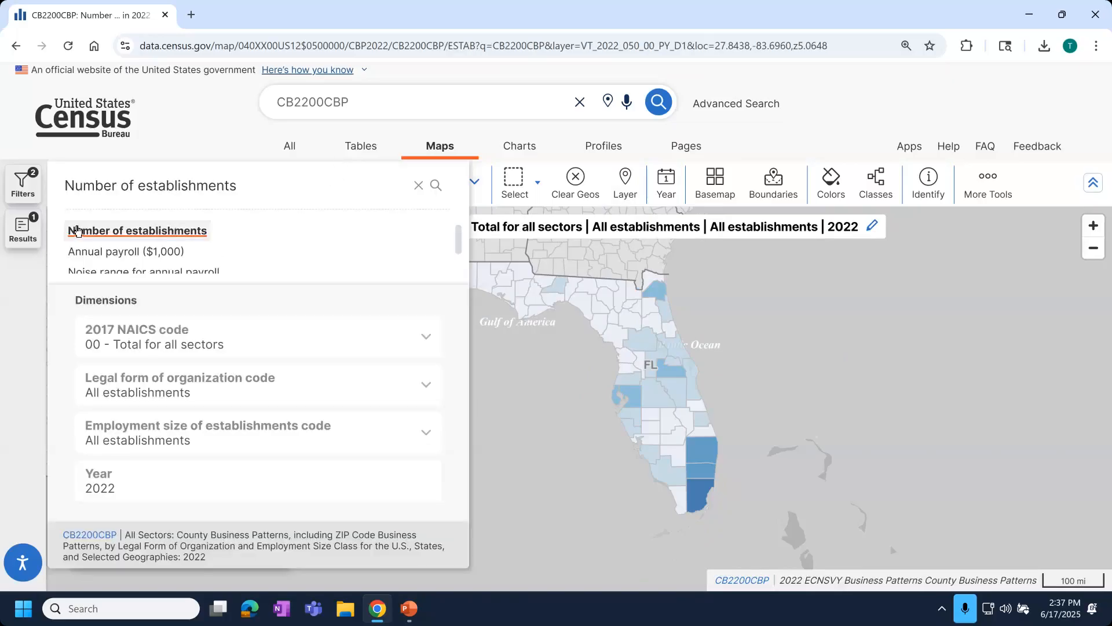
pyautogui.scroll(-1, 171, 238)
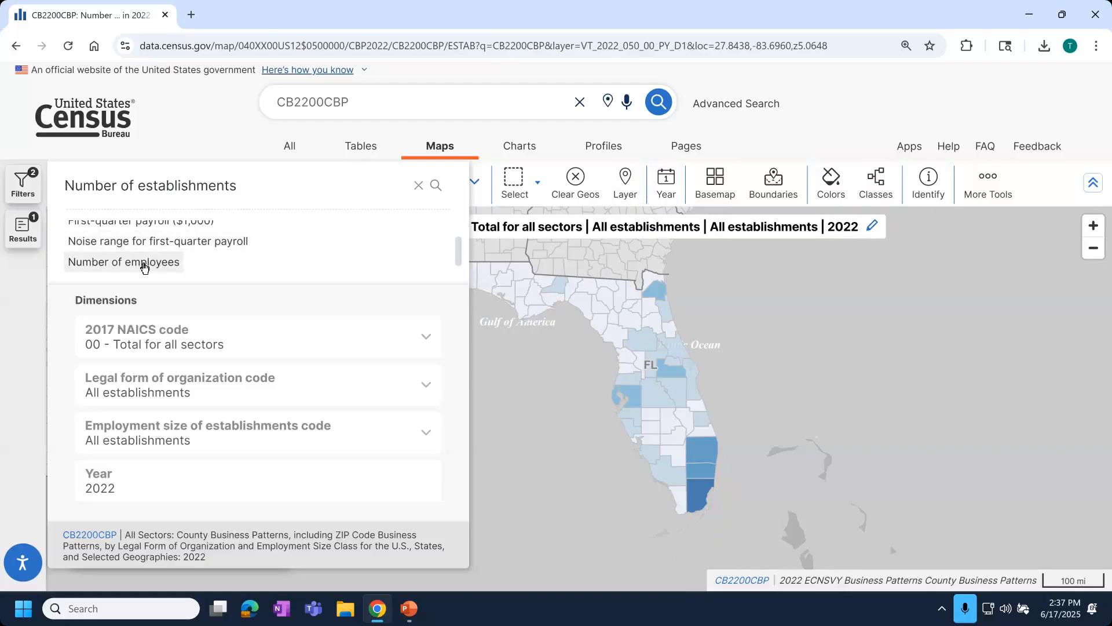
pyautogui.click(144, 266)
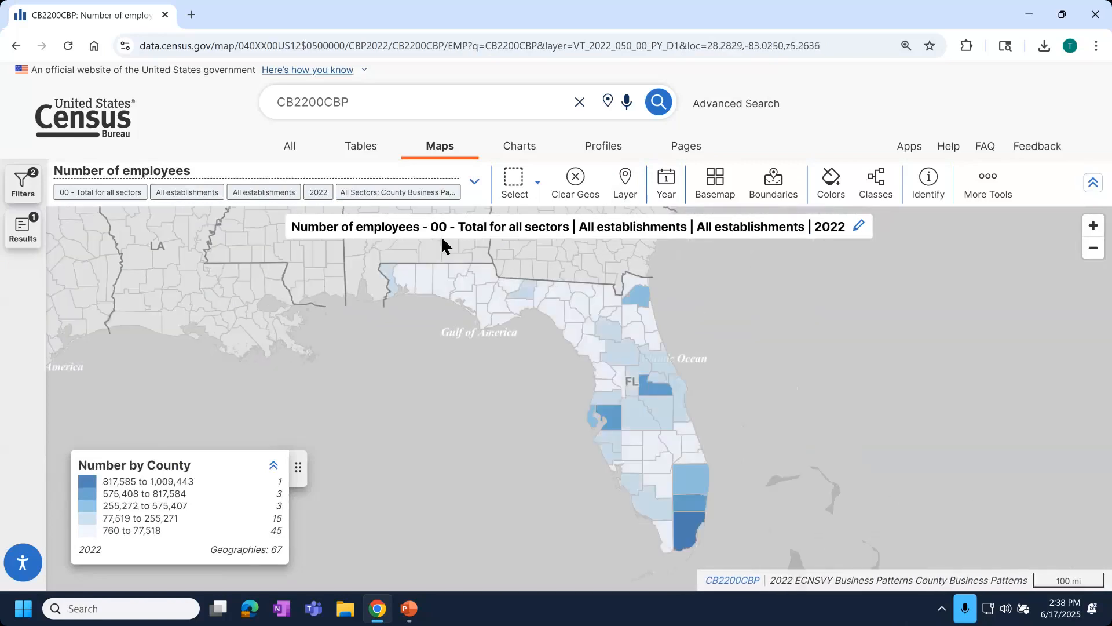
pyautogui.click(473, 183)
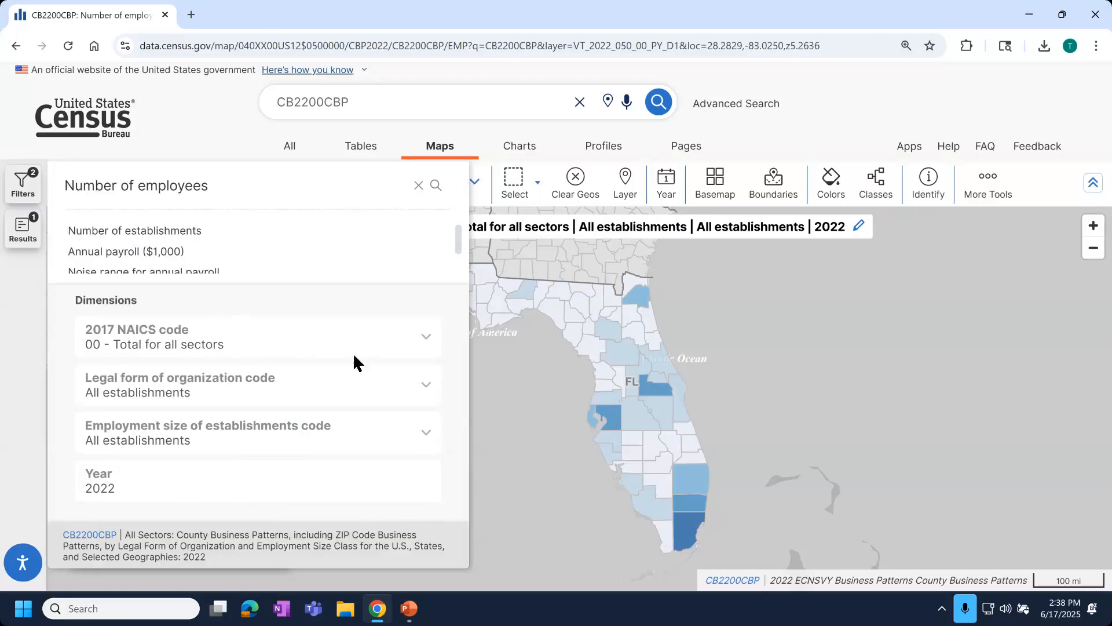
pyautogui.click(290, 348)
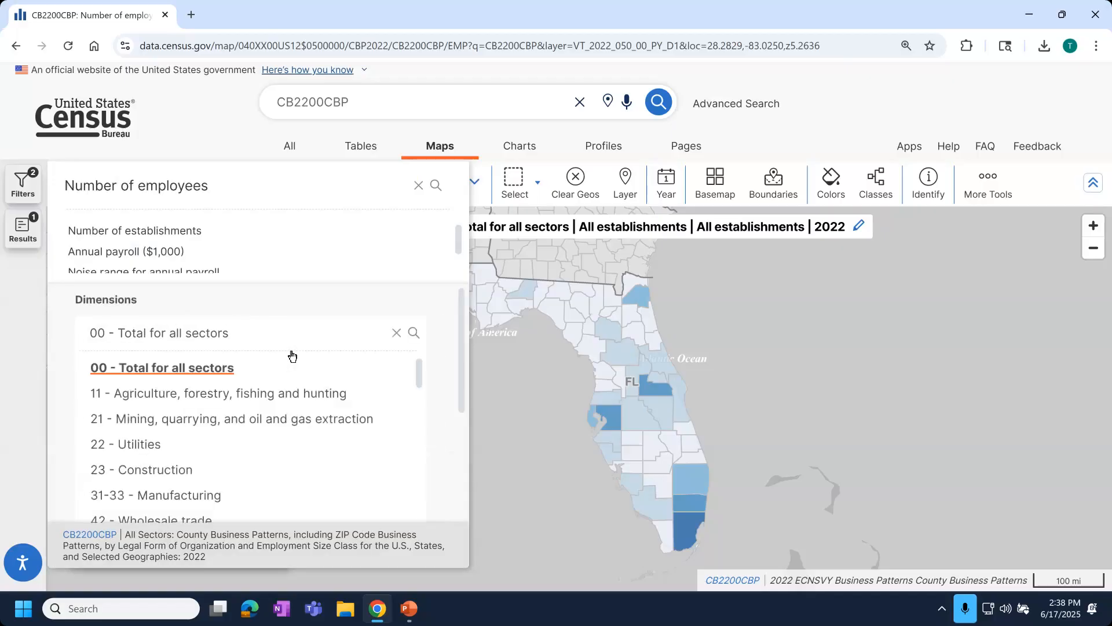
pyautogui.click(450, 332)
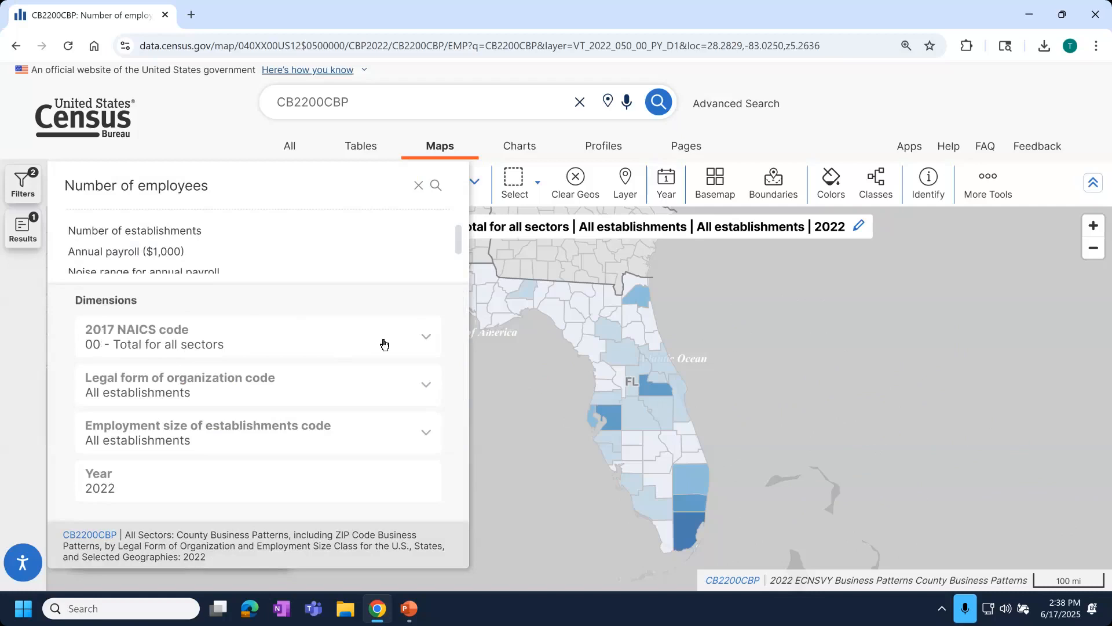
pyautogui.click(233, 354)
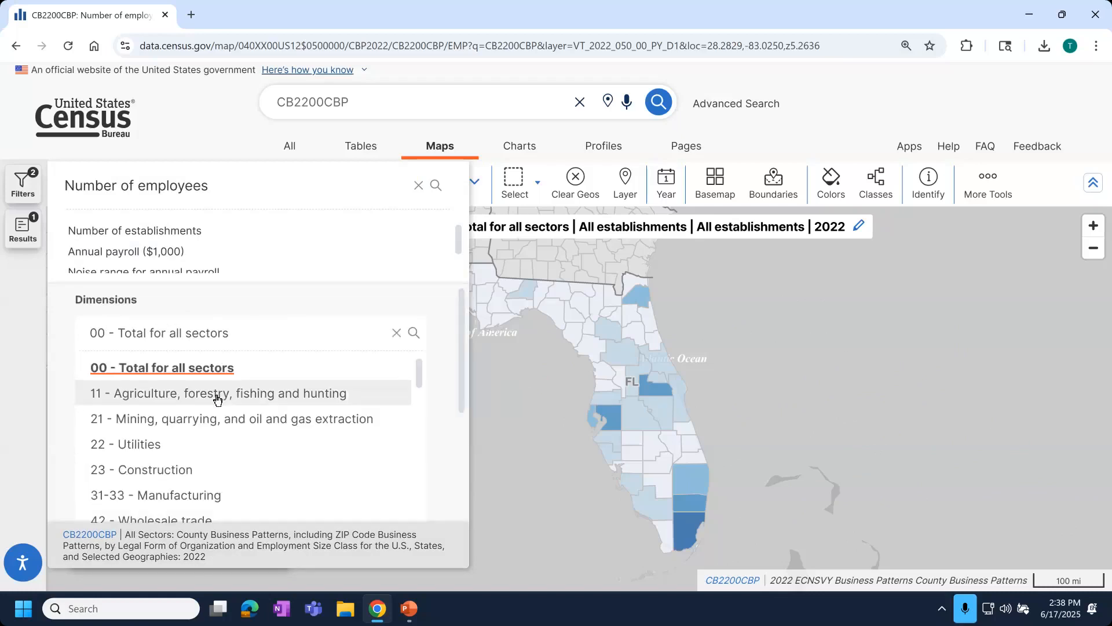
pyautogui.moveTo(235, 337); pyautogui.dragTo(37, 329)
pyautogui.click(36, 329)
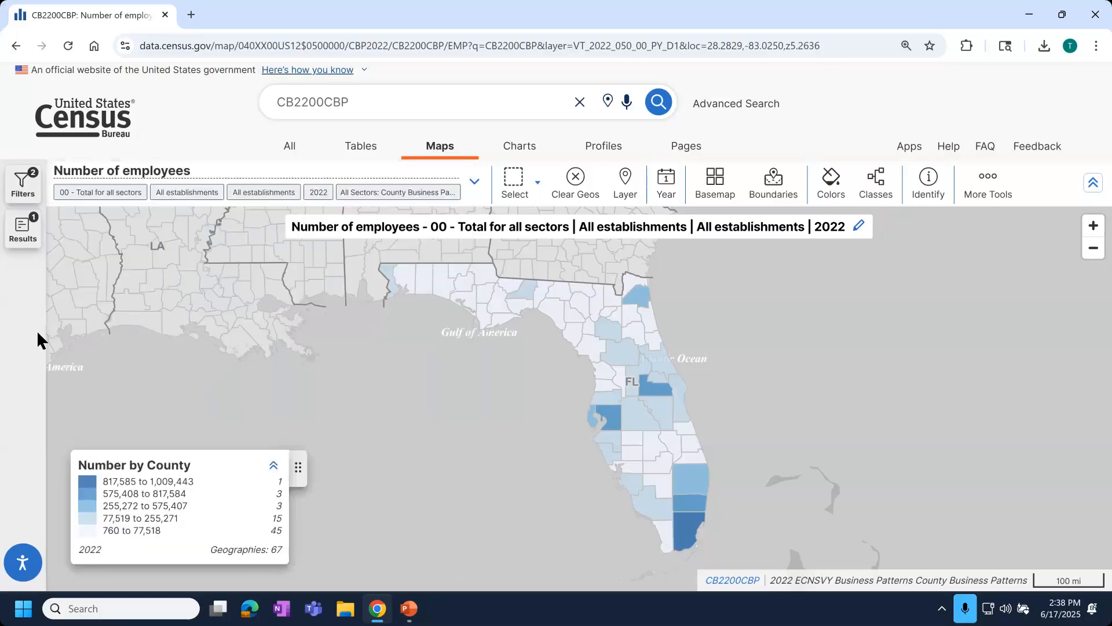
# - Set the map's 2017 NAICS code dimension to 721 - Accommodation, finding it by searching for "accom"
pyautogui.click(475, 183)
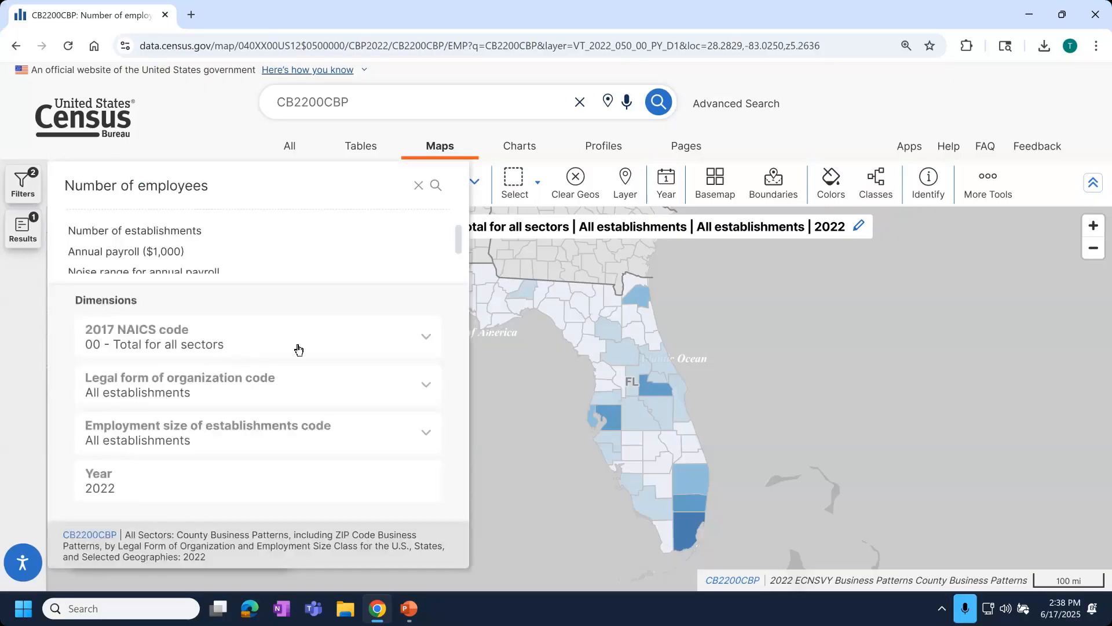
pyautogui.click(261, 342)
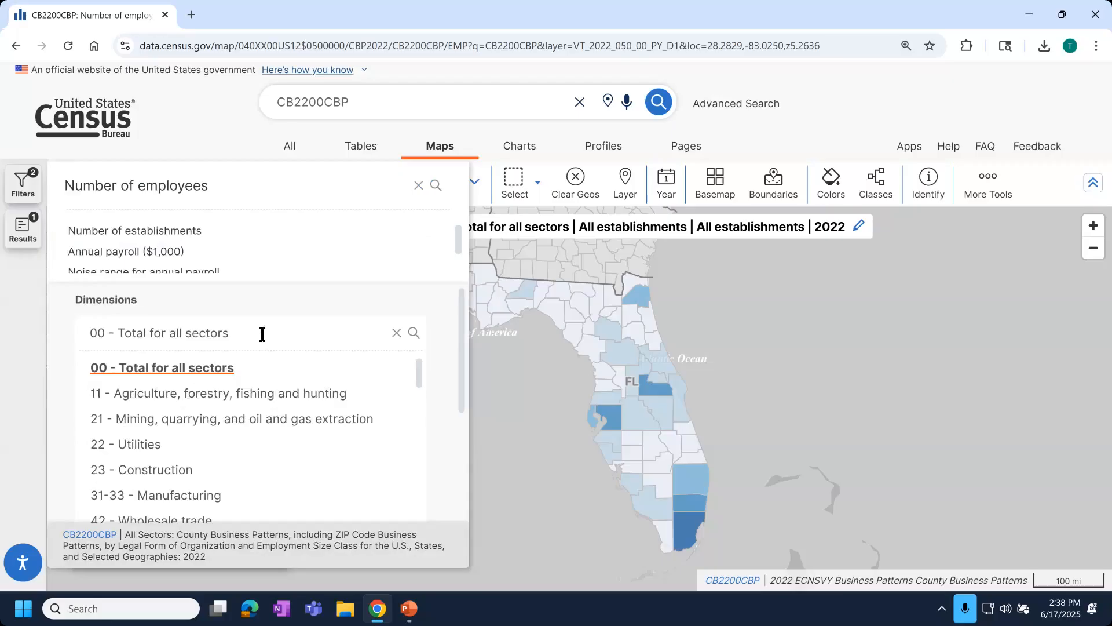
pyautogui.press('BackSpace')
pyautogui.press('BackSpace')
pyautogui.press('BackSpace')
pyautogui.press('BackSpace')
pyautogui.press('BackSpace')
pyautogui.press('BackSpace')
pyautogui.press('BackSpace')
pyautogui.press('BackSpace')
pyautogui.press('BackSpace')
pyautogui.press('BackSpace')
pyautogui.press('BackSpace')
pyautogui.press('BackSpace')
pyautogui.press('BackSpace')
pyautogui.press('BackSpace')
pyautogui.press('BackSpace')
pyautogui.press('BackSpace')
pyautogui.press('BackSpace')
pyautogui.press('BackSpace')
pyautogui.press('BackSpace')
pyautogui.press('BackSpace')
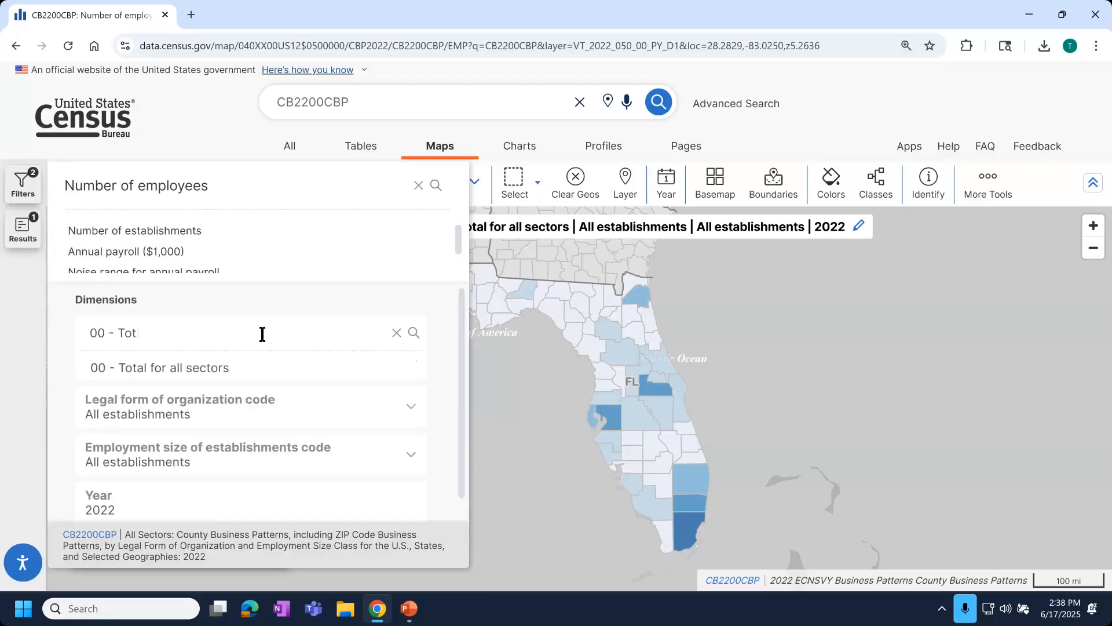
pyautogui.write('accom')
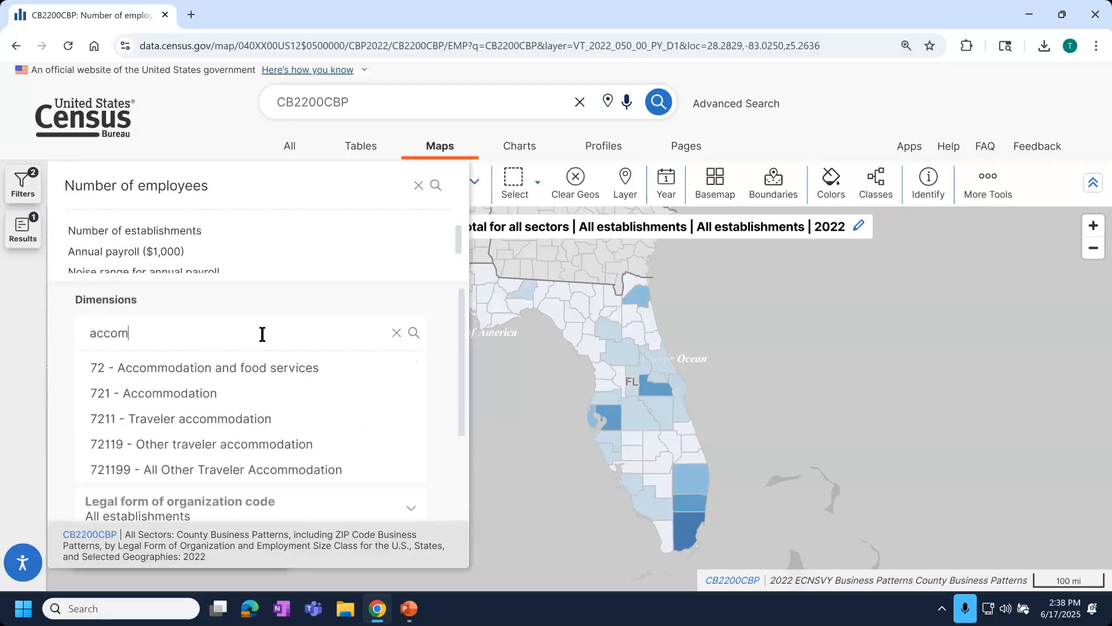
pyautogui.write('d')
pyautogui.press('BackSpace')
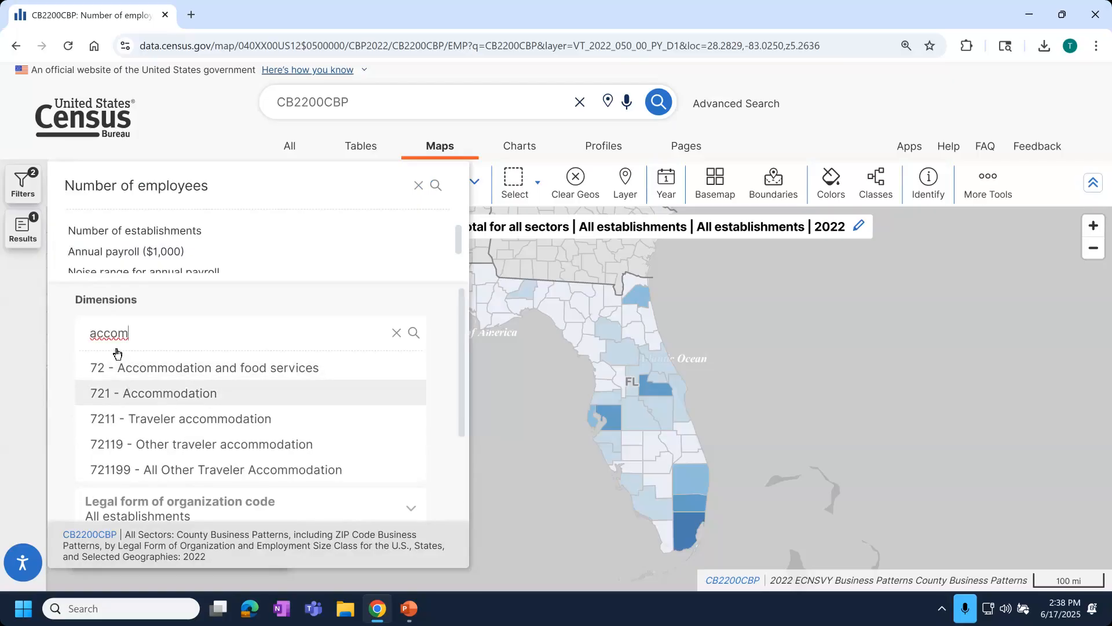
pyautogui.click(101, 399)
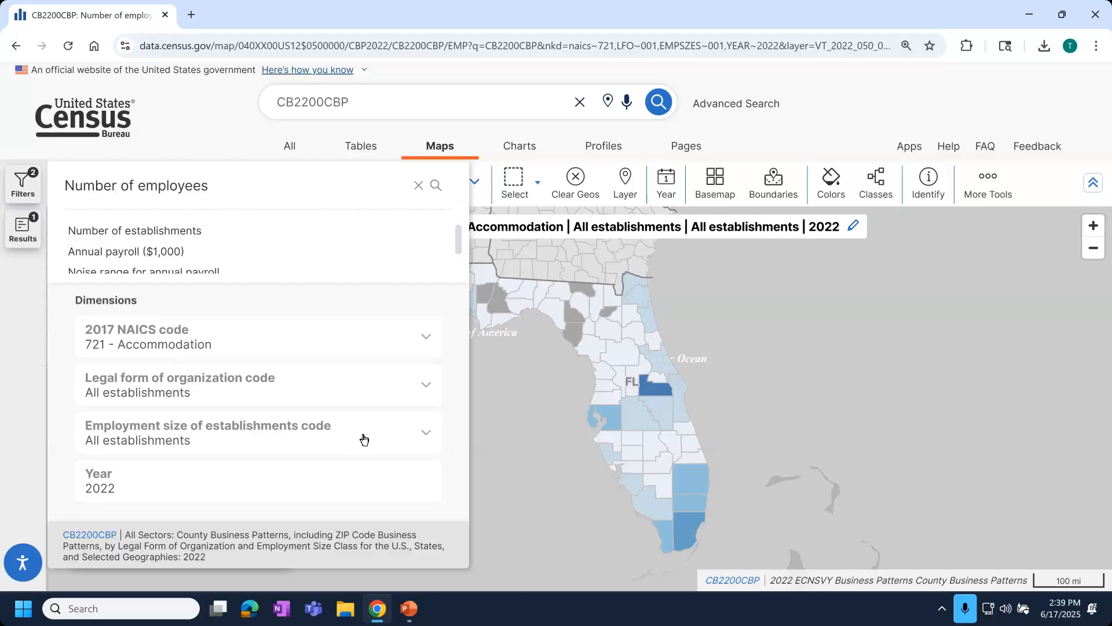
# - Check the options for establishment employment size and legal form of organization, and close the data variable settings
pyautogui.click(424, 438)
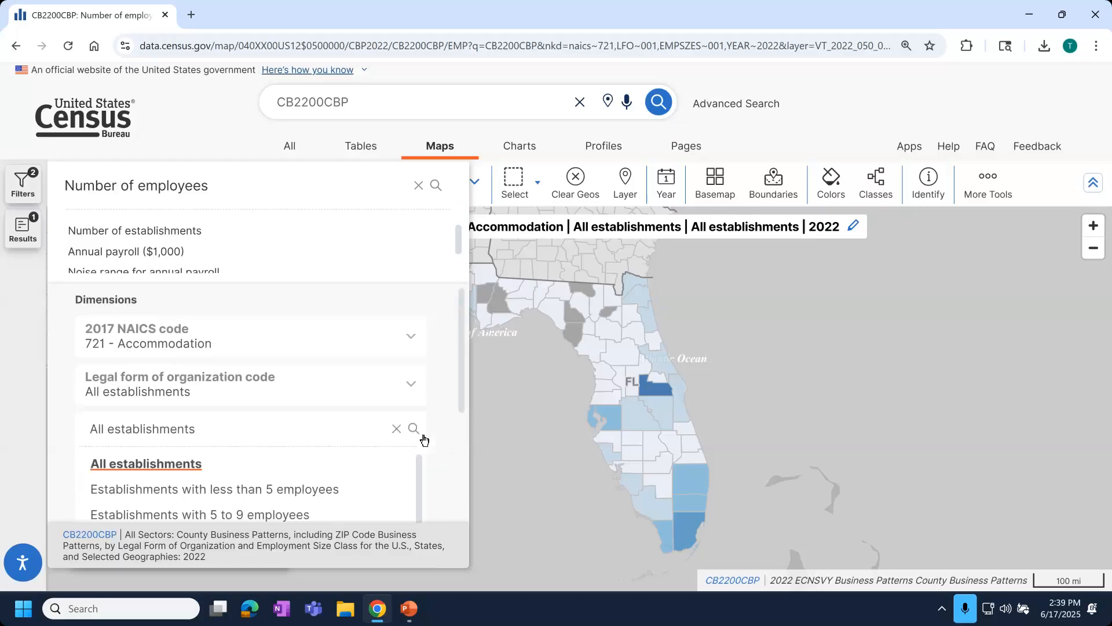
pyautogui.click(412, 384)
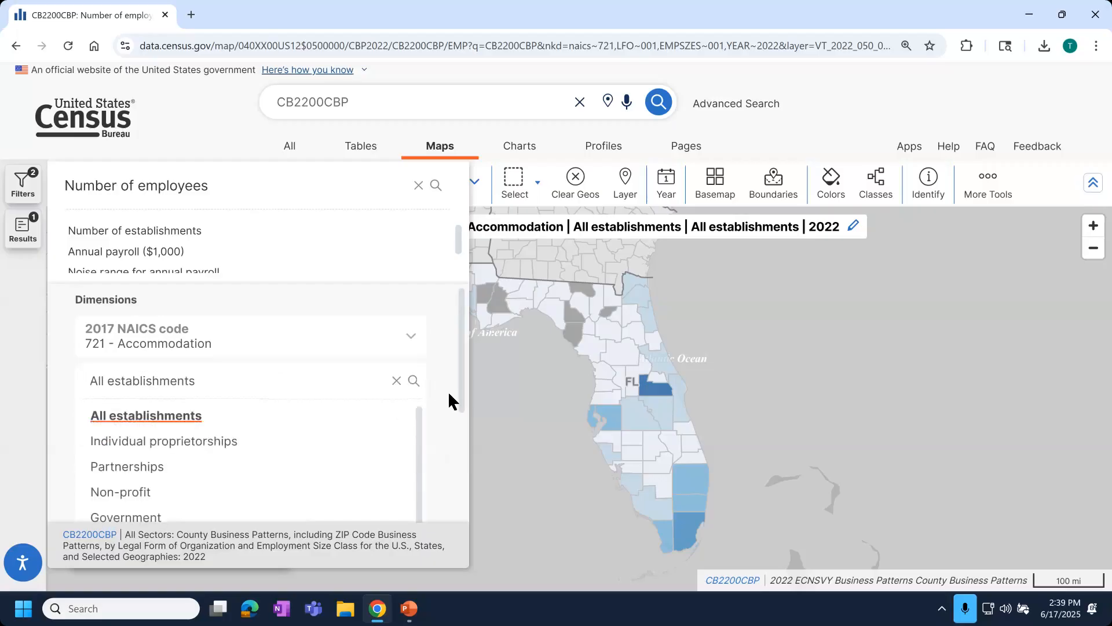
pyautogui.click(445, 391)
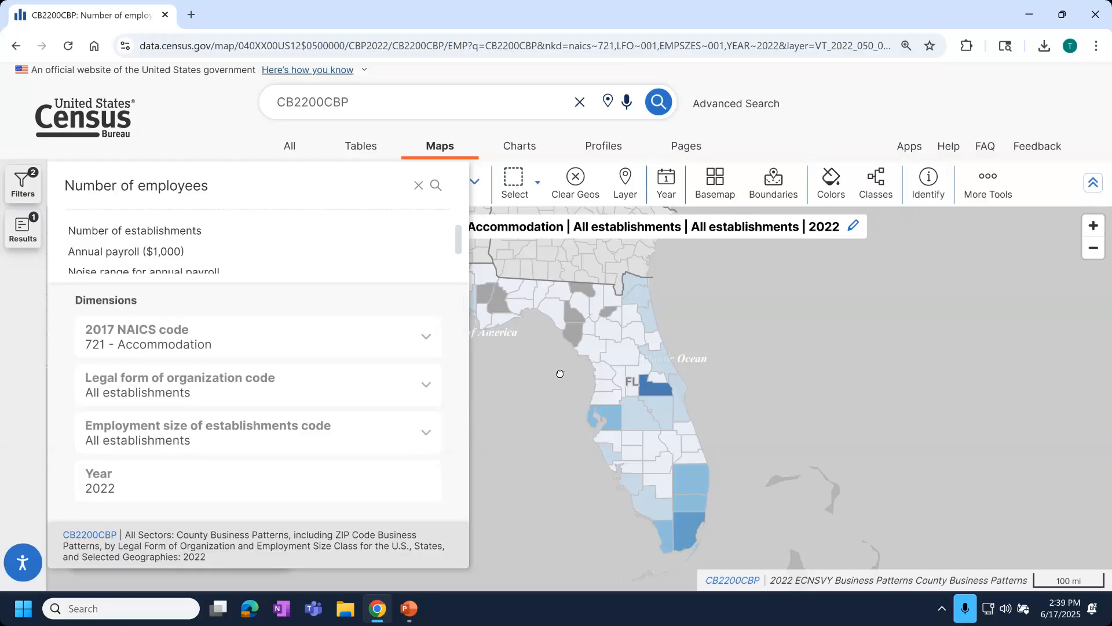
pyautogui.click(605, 355)
# - Look up the number of accommodation employees for Orange County on the map, and dismiss the county's details
pyautogui.moveTo(784, 355); pyautogui.dragTo(717, 346)
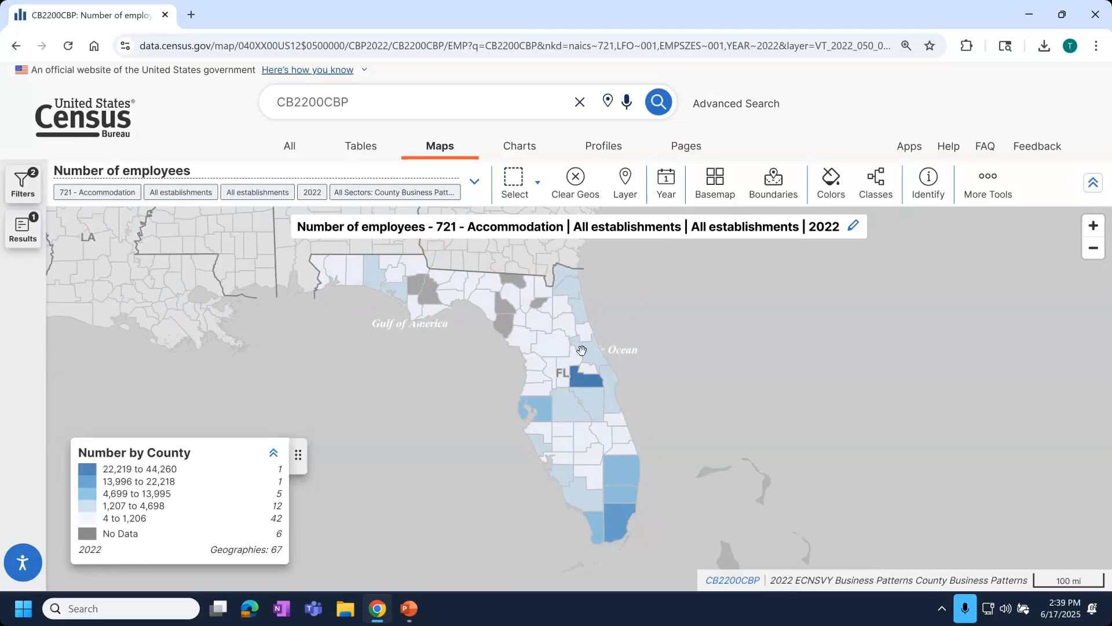
pyautogui.scroll(2, 589, 384)
pyautogui.moveTo(586, 389); pyautogui.dragTo(559, 386)
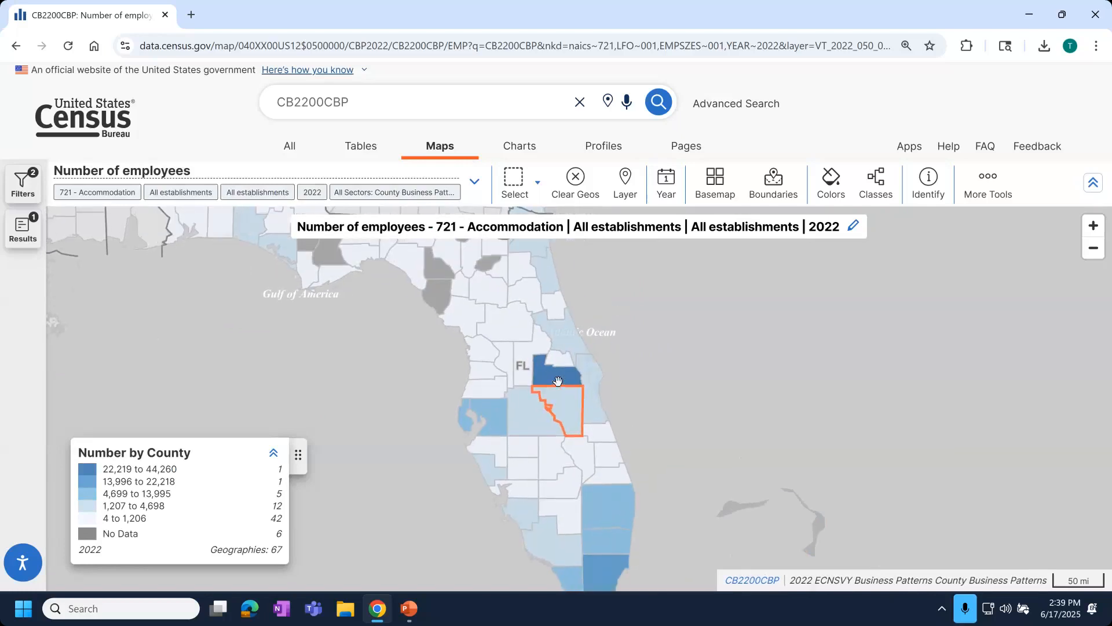
pyautogui.scroll(-1, 559, 382)
pyautogui.click(557, 381)
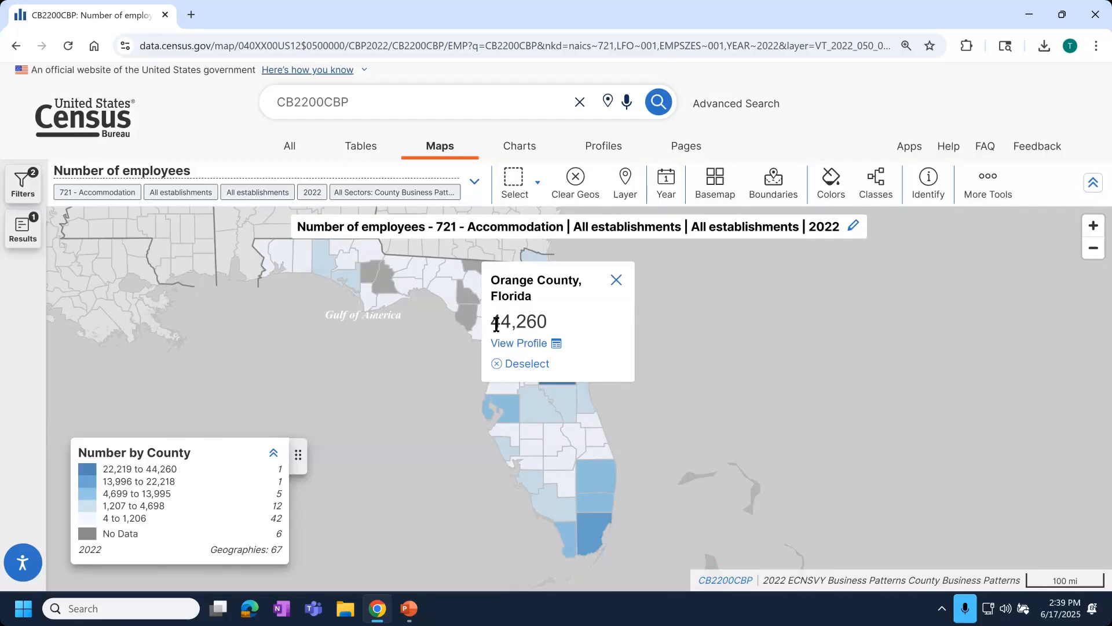
pyautogui.click(615, 279)
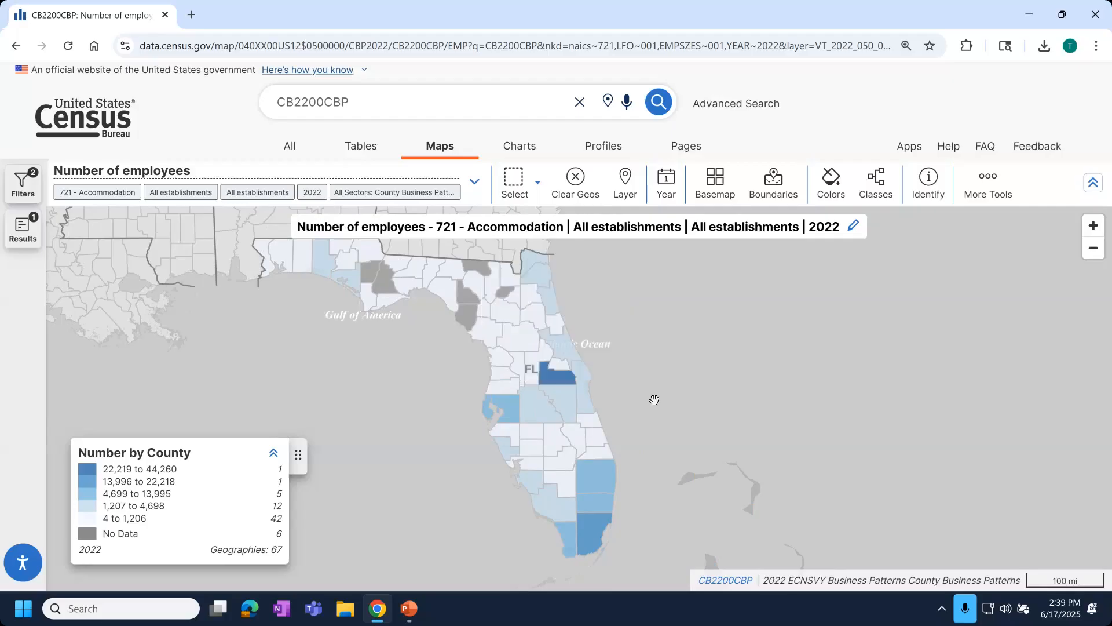
# - Show the map's data as a table beside it, read through all Florida counties, and return to the start
pyautogui.moveTo(418, 609)
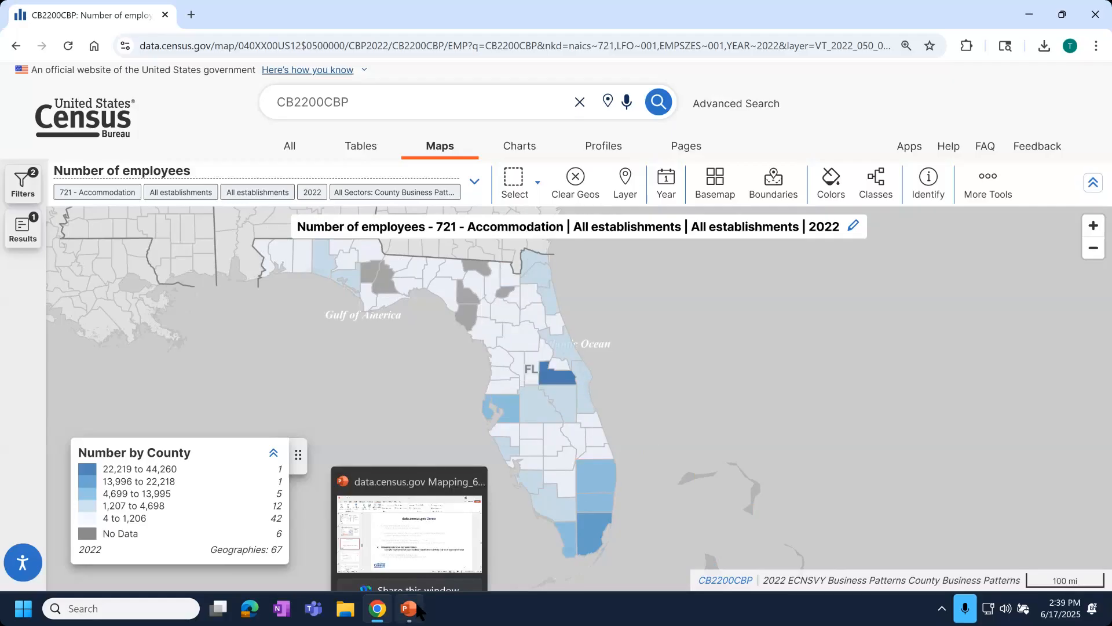
pyautogui.click(988, 187)
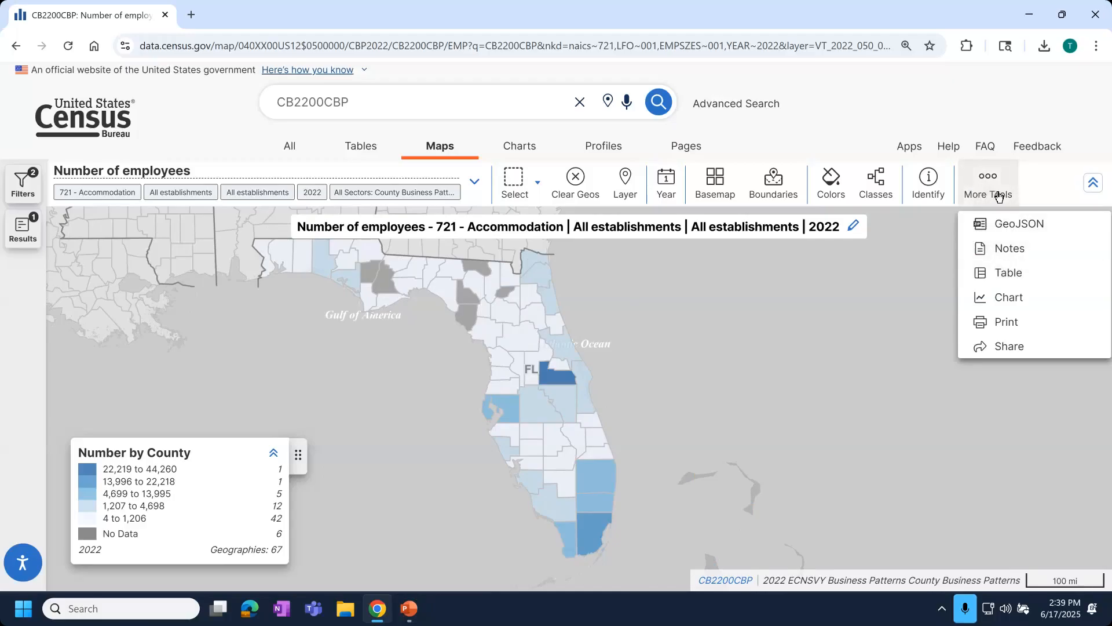
pyautogui.click(1020, 277)
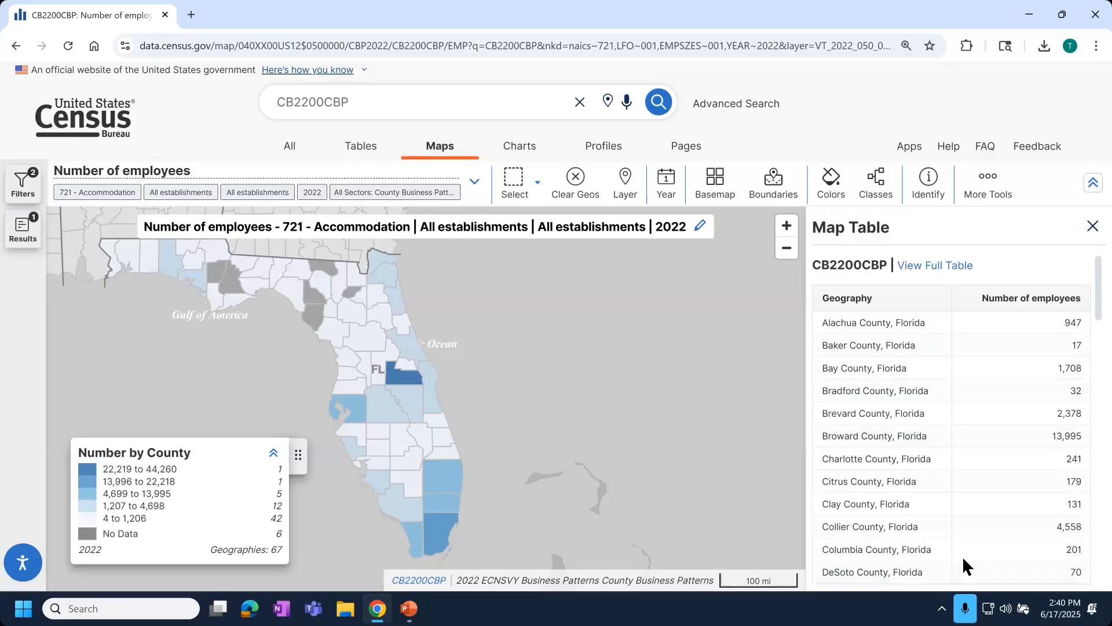
pyautogui.scroll(-15, 962, 555)
pyautogui.scroll(-5, 964, 554)
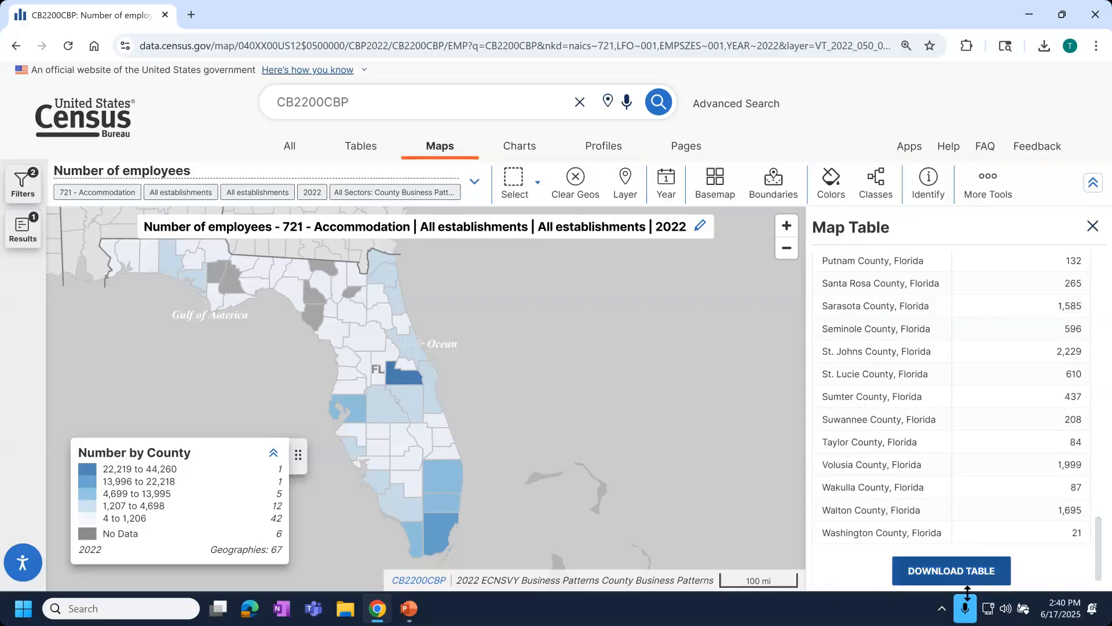
pyautogui.moveTo(1100, 557); pyautogui.dragTo(1098, 284)
# - Open the full CB2200CBP table from the map table
pyautogui.click(933, 266)
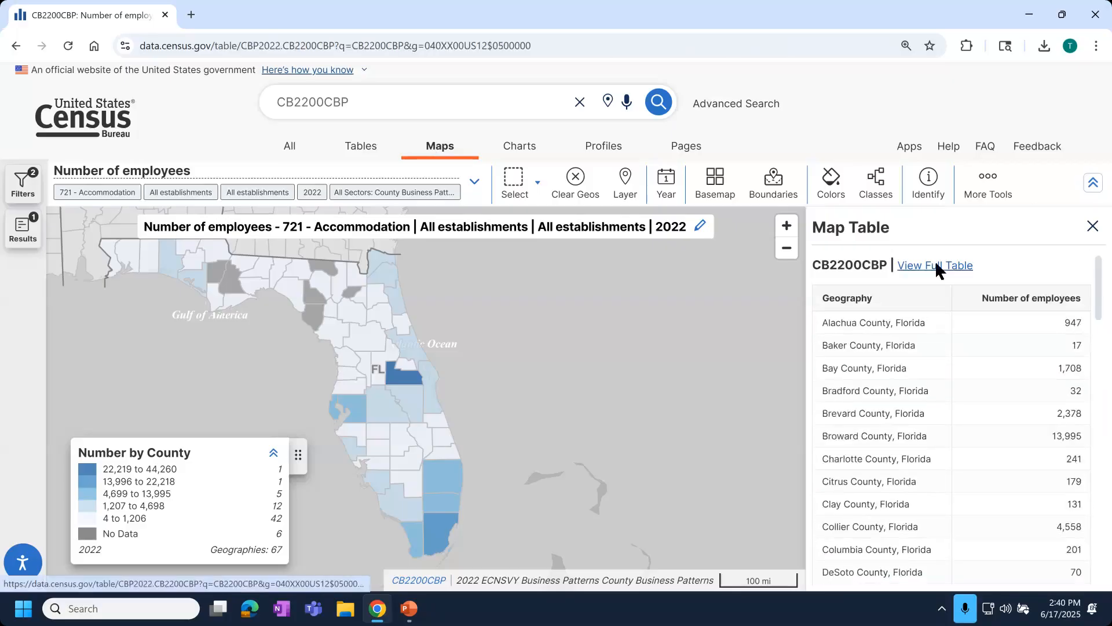
pyautogui.scroll(-1, 509, 521)
pyautogui.click(484, 573)
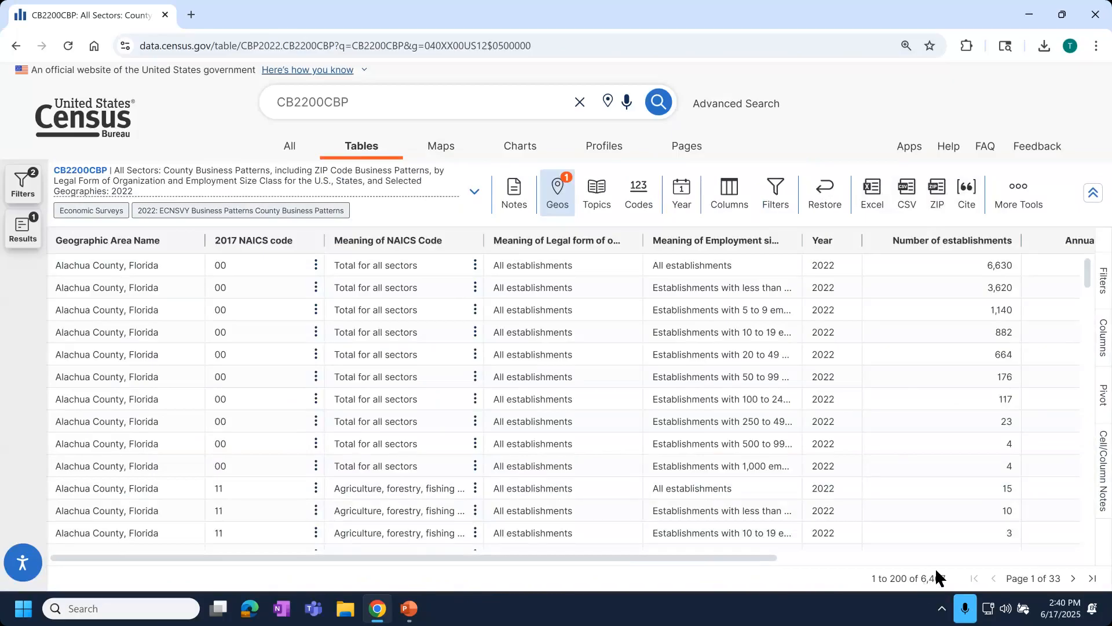
# - Switch to the PowerPoint presentation, start the slide show from the current slide, and advance to the Outline slide
pyautogui.click(409, 608)
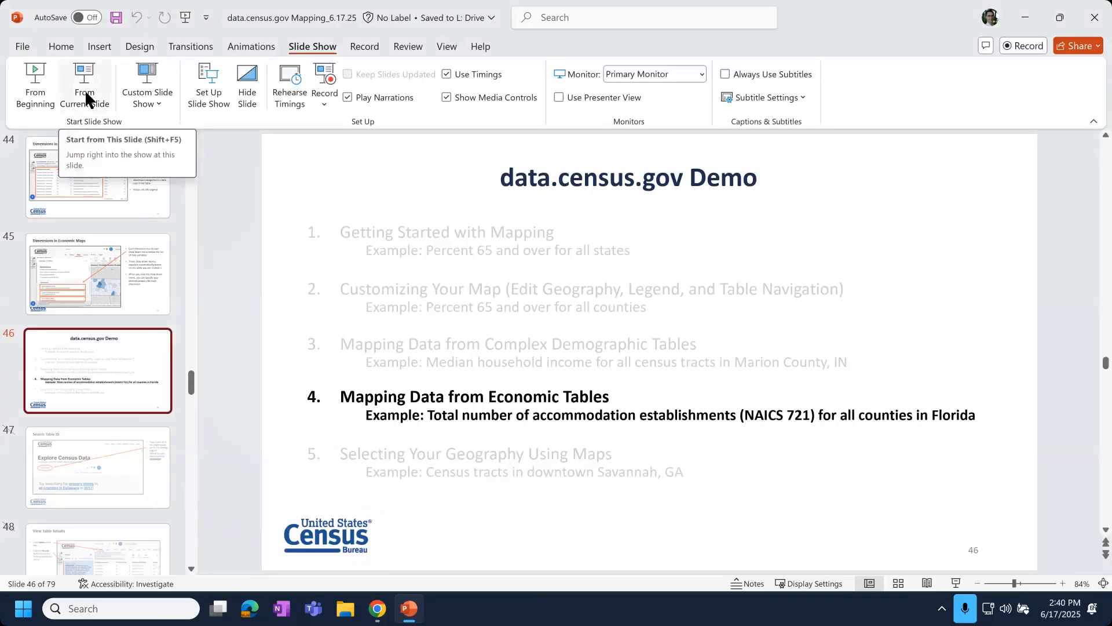
pyautogui.click(87, 100)
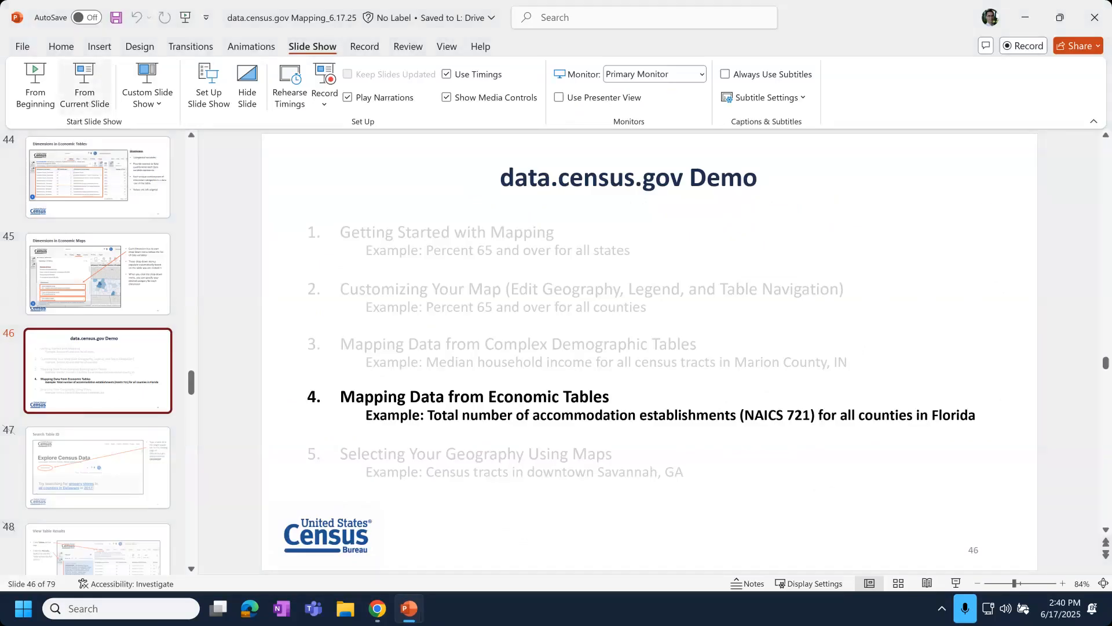
pyautogui.press('Right')
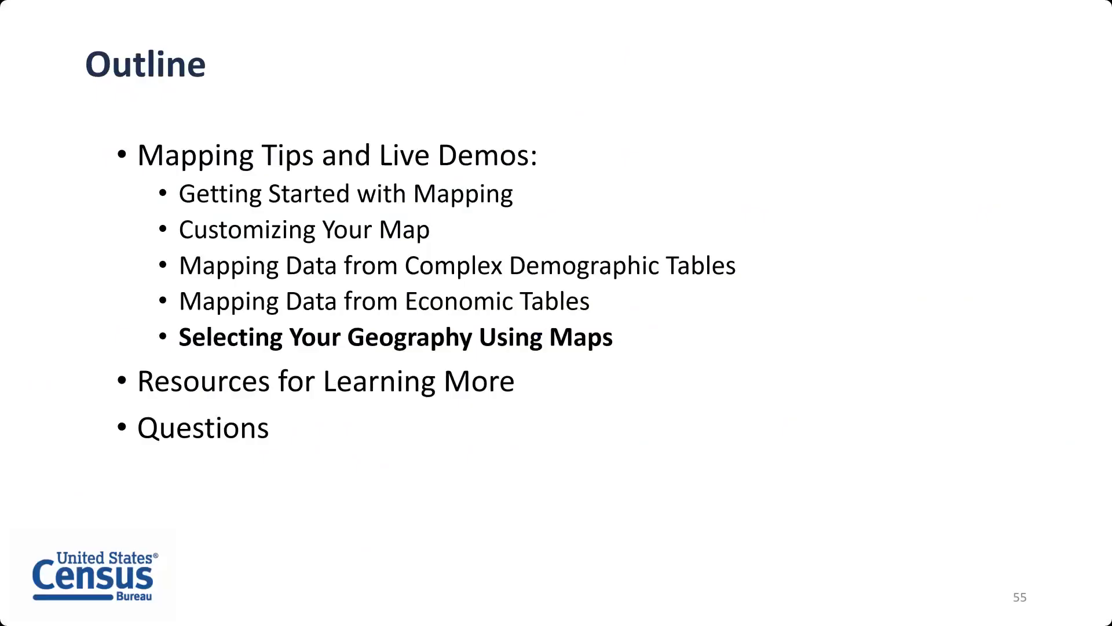
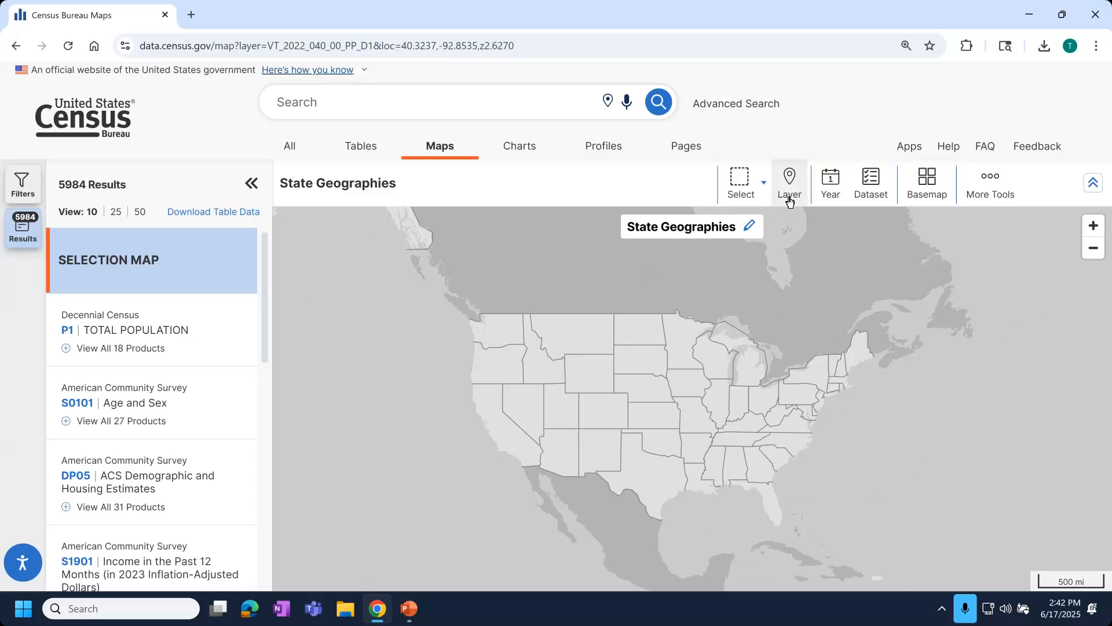
# - Open the layer choices for the State Geographies map, browse them, and switch from thumbnails to the plain list view
pyautogui.moveTo(789, 201); pyautogui.dragTo(641, 253)
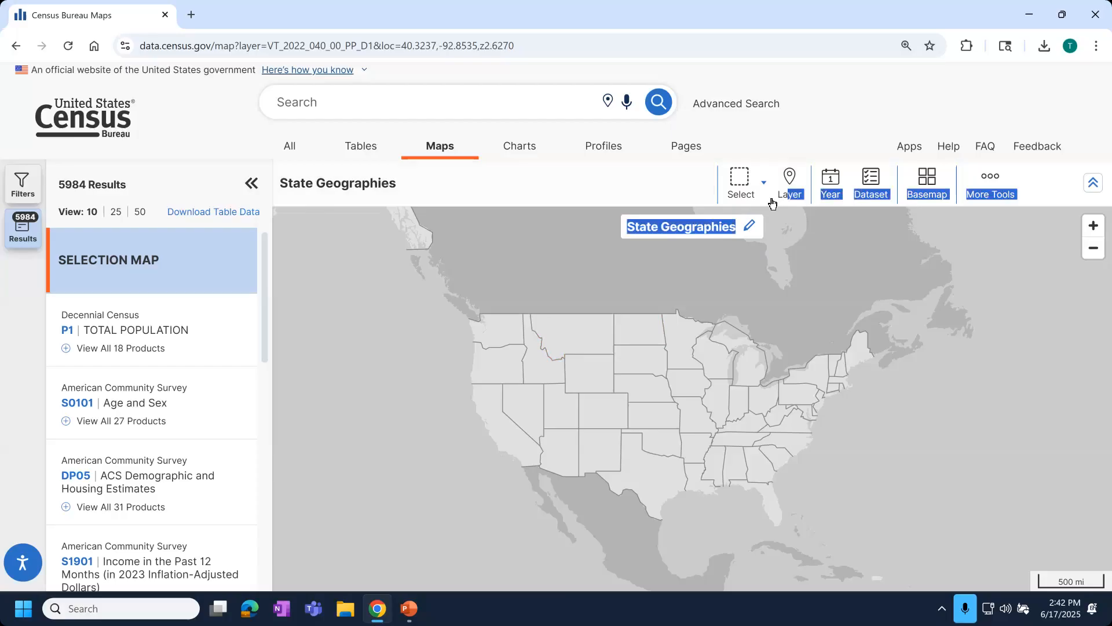
pyautogui.click(789, 177)
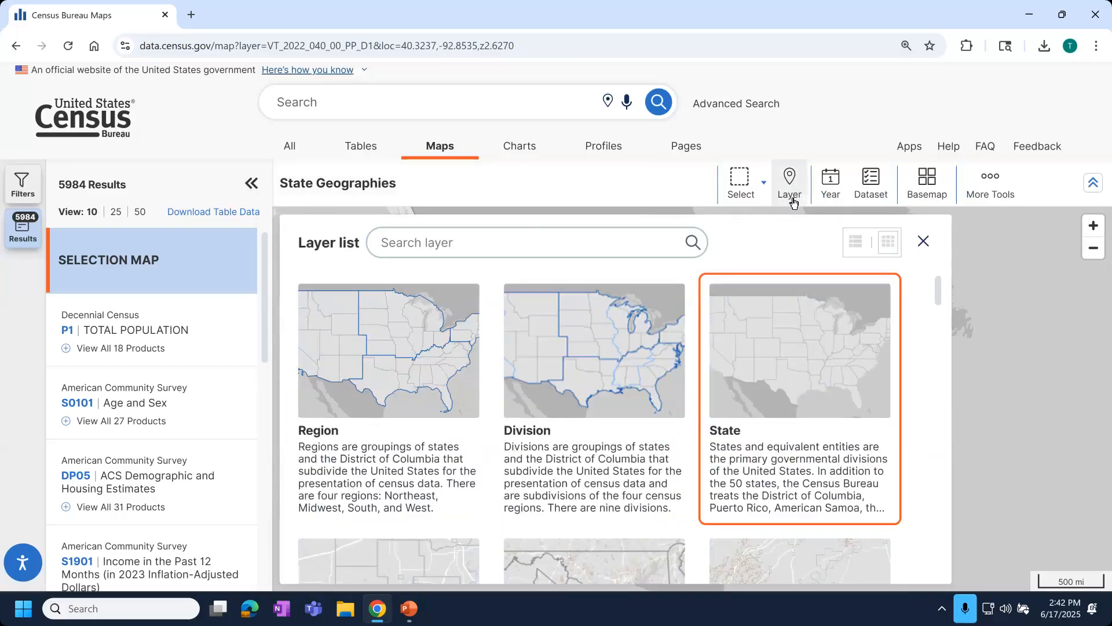
pyautogui.scroll(-5, 585, 352)
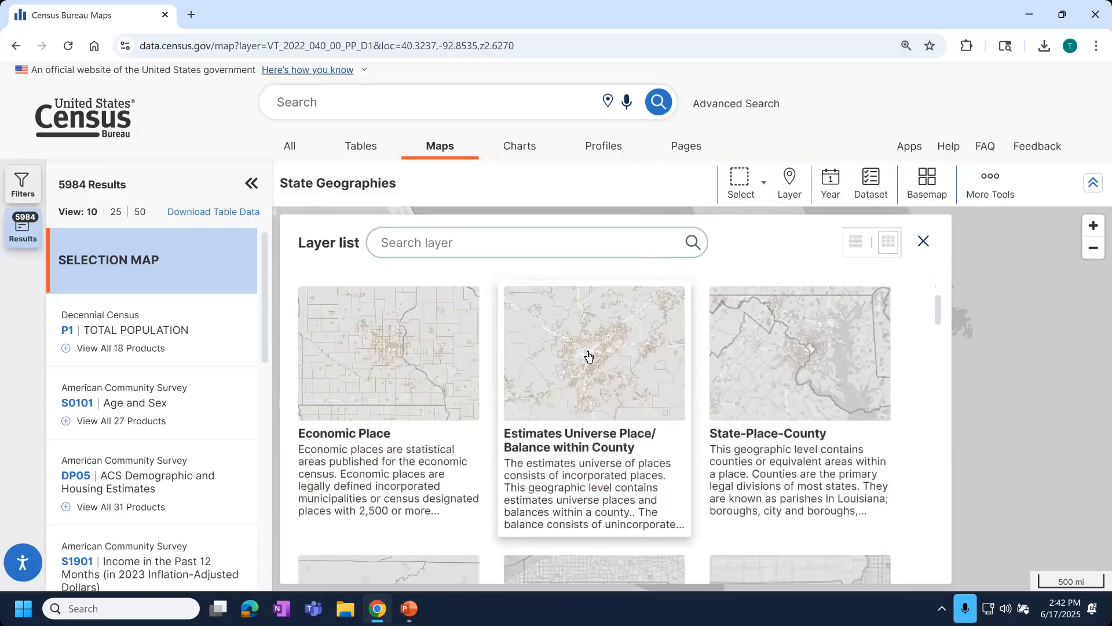
pyautogui.scroll(-9, 588, 355)
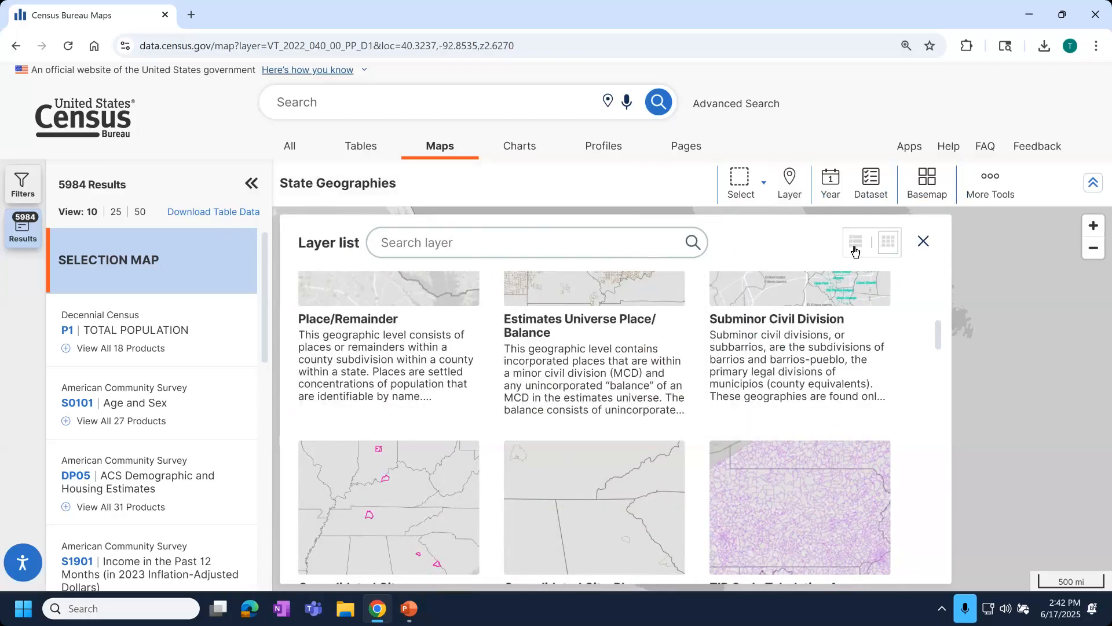
pyautogui.click(855, 248)
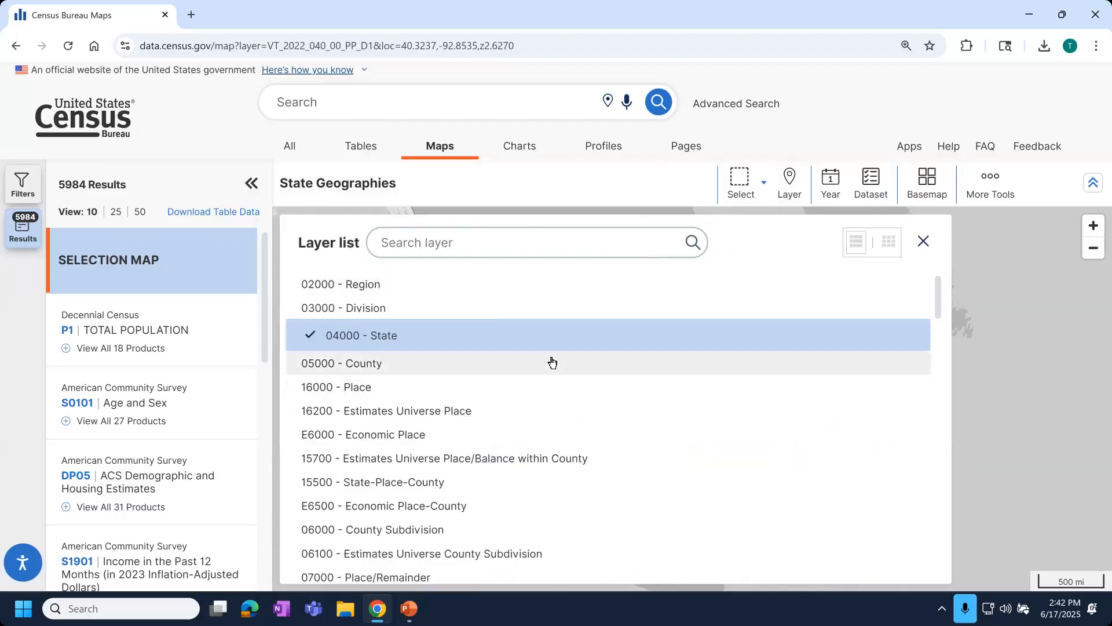
# - Search the layer list for "census" and set the map's layer to 14000 - Census Tract
pyautogui.click(584, 248)
pyautogui.write('c')
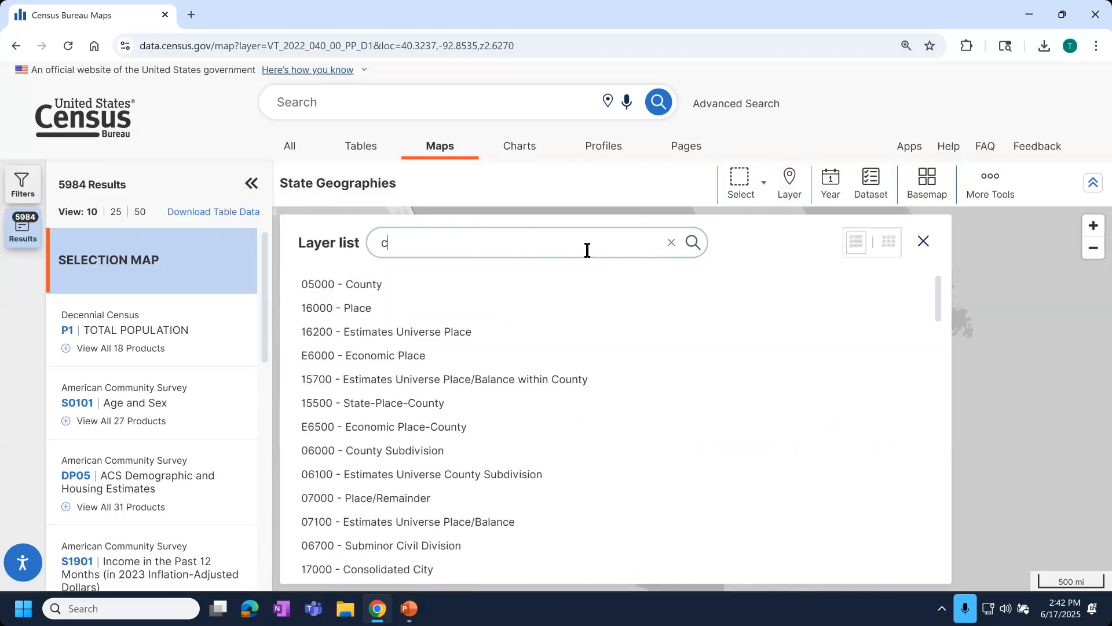
pyautogui.write('ensus')
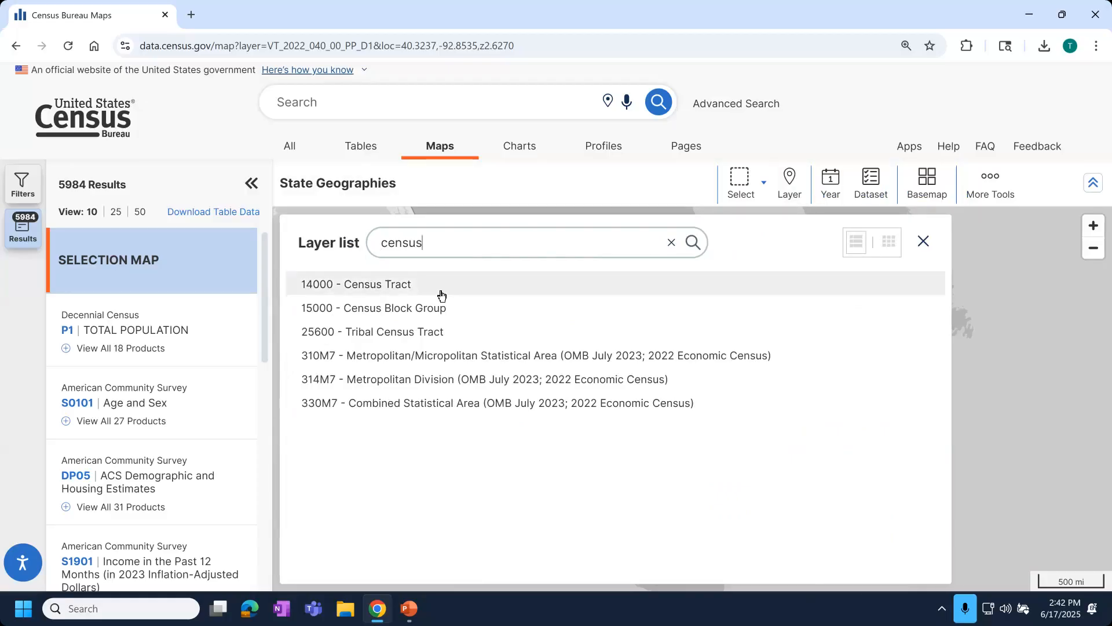
pyautogui.click(409, 290)
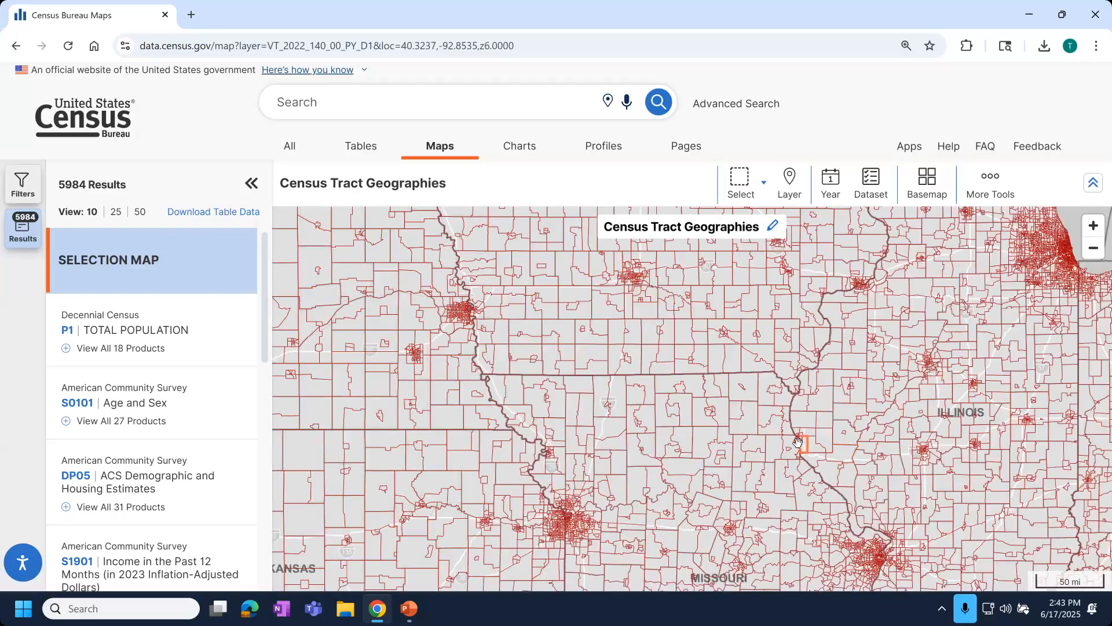
# - Find downtown Savannah on the map, select Census Tract 117 in Chatham County, and check it among the applied filters
pyautogui.scroll(-1, 798, 443)
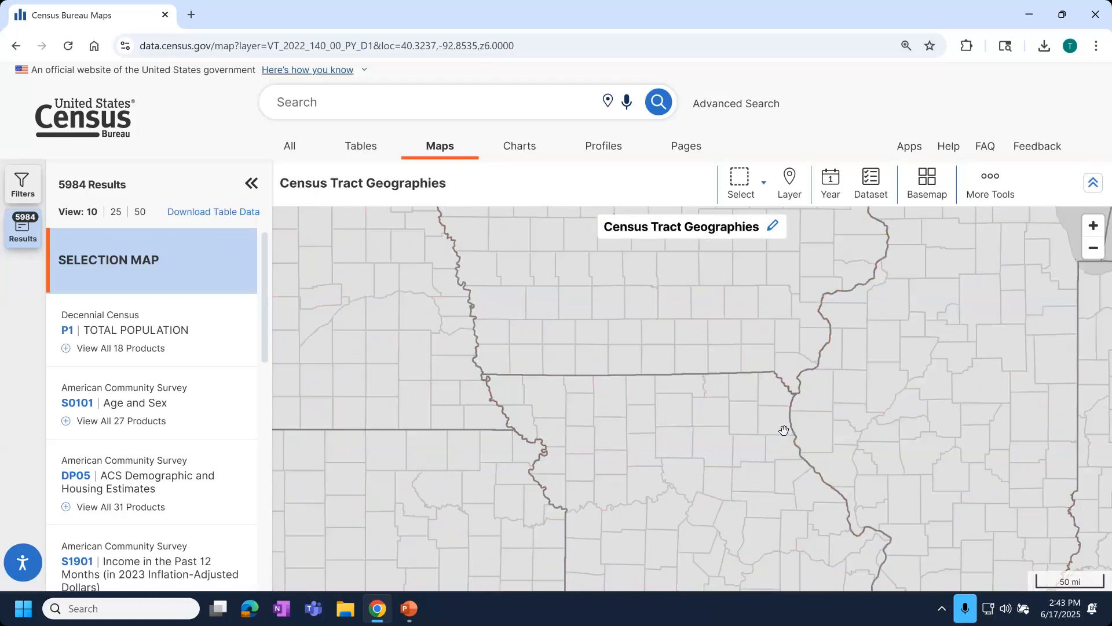
pyautogui.scroll(-3, 796, 437)
pyautogui.moveTo(957, 454); pyautogui.dragTo(628, 422)
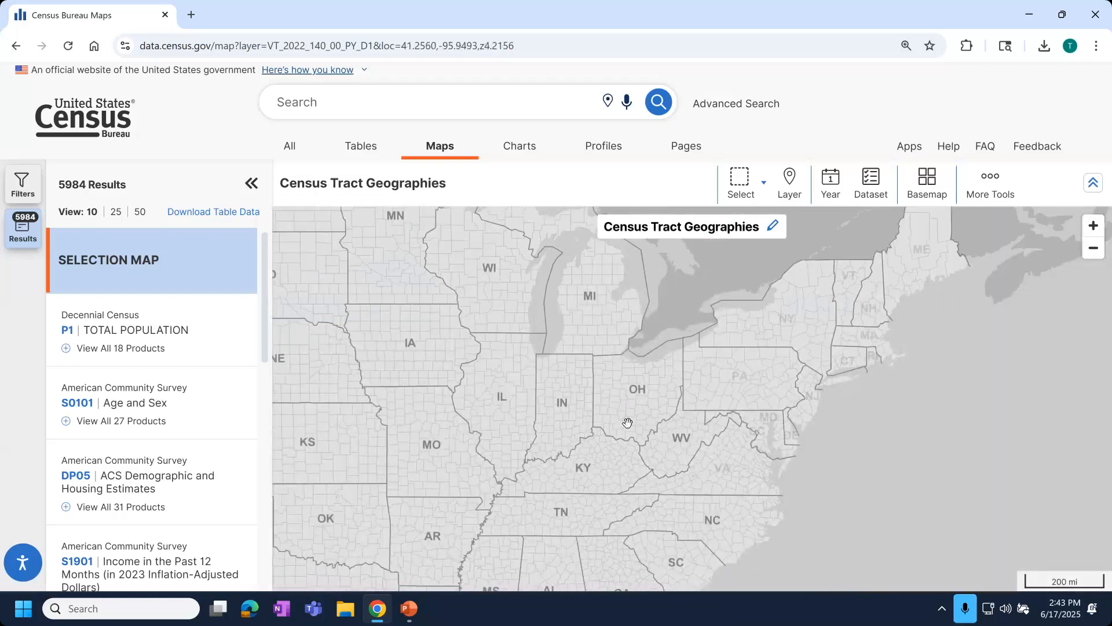
pyautogui.moveTo(744, 573); pyautogui.dragTo(761, 510)
pyautogui.scroll(5, 654, 520)
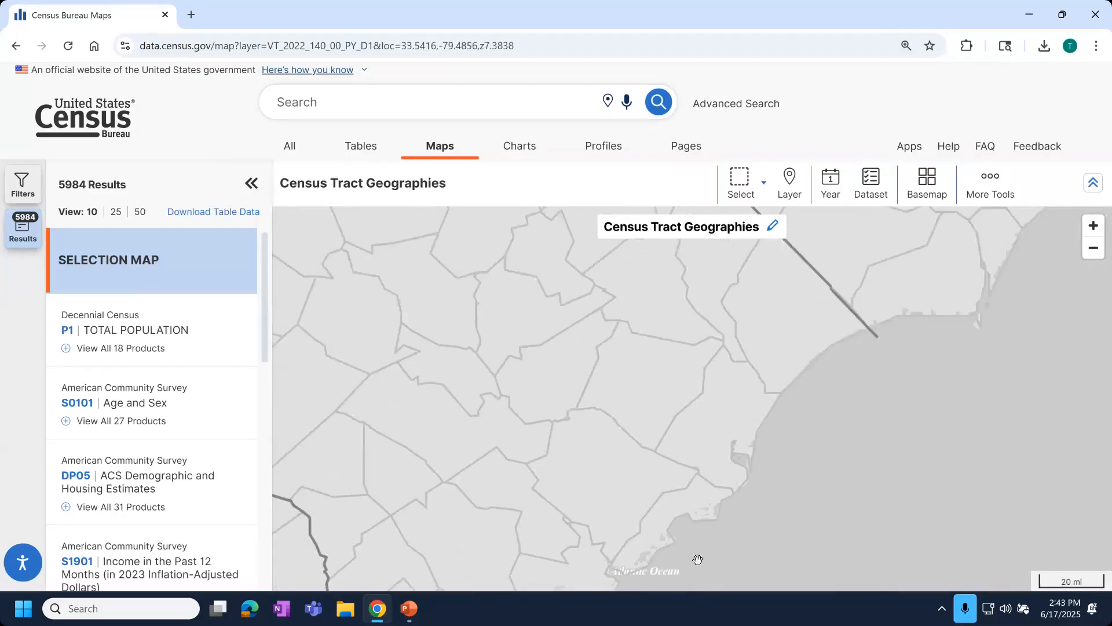
pyautogui.moveTo(735, 511); pyautogui.dragTo(781, 419)
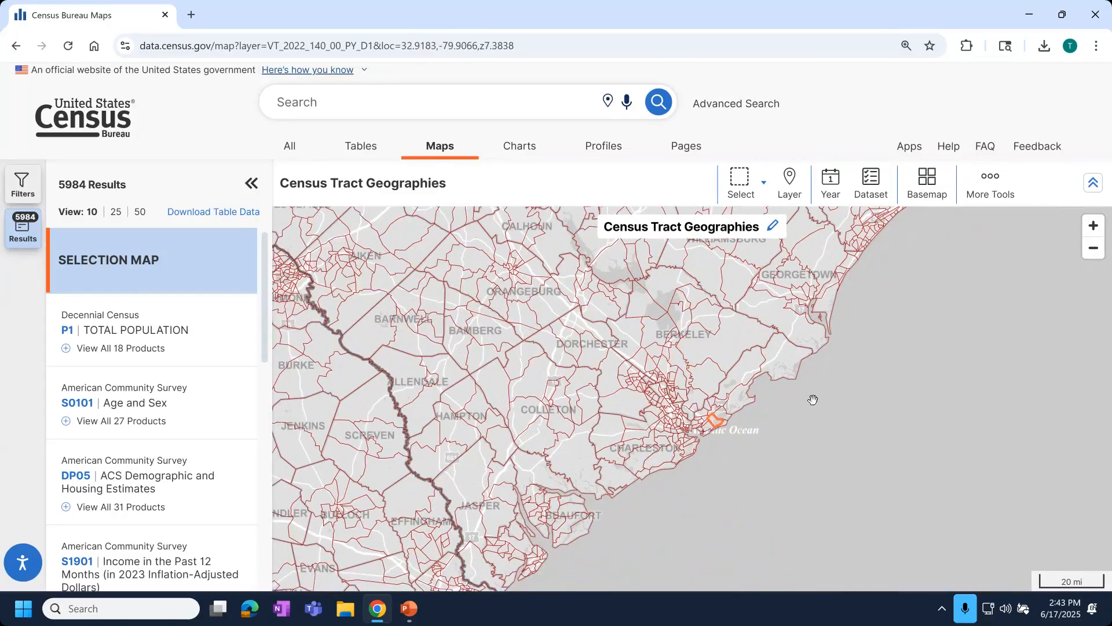
pyautogui.moveTo(680, 487); pyautogui.dragTo(764, 319)
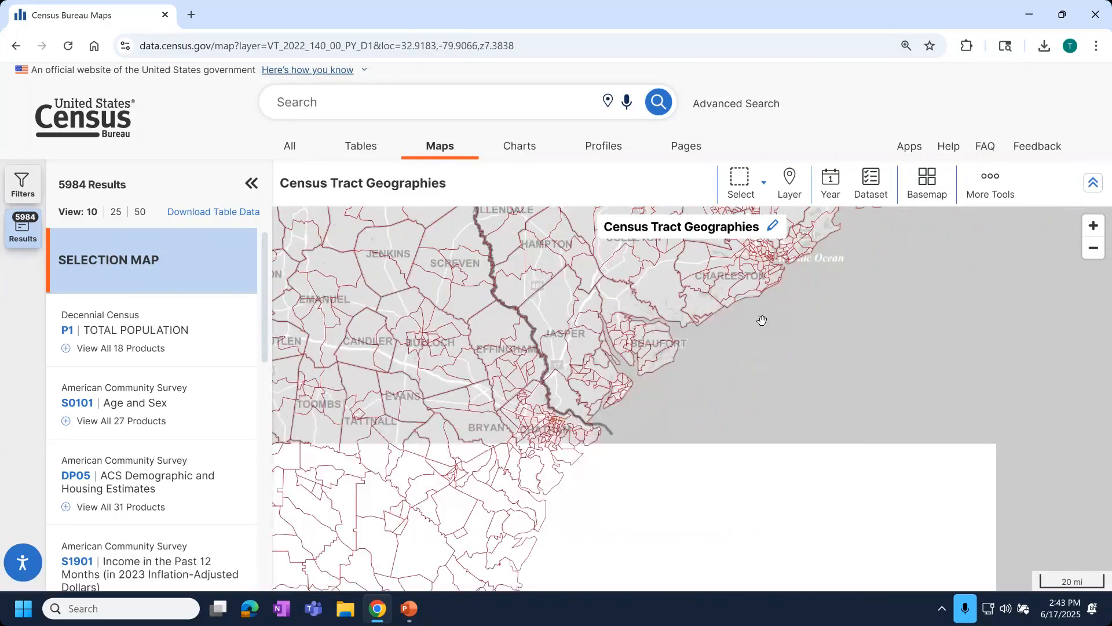
pyautogui.moveTo(598, 434); pyautogui.dragTo(610, 457)
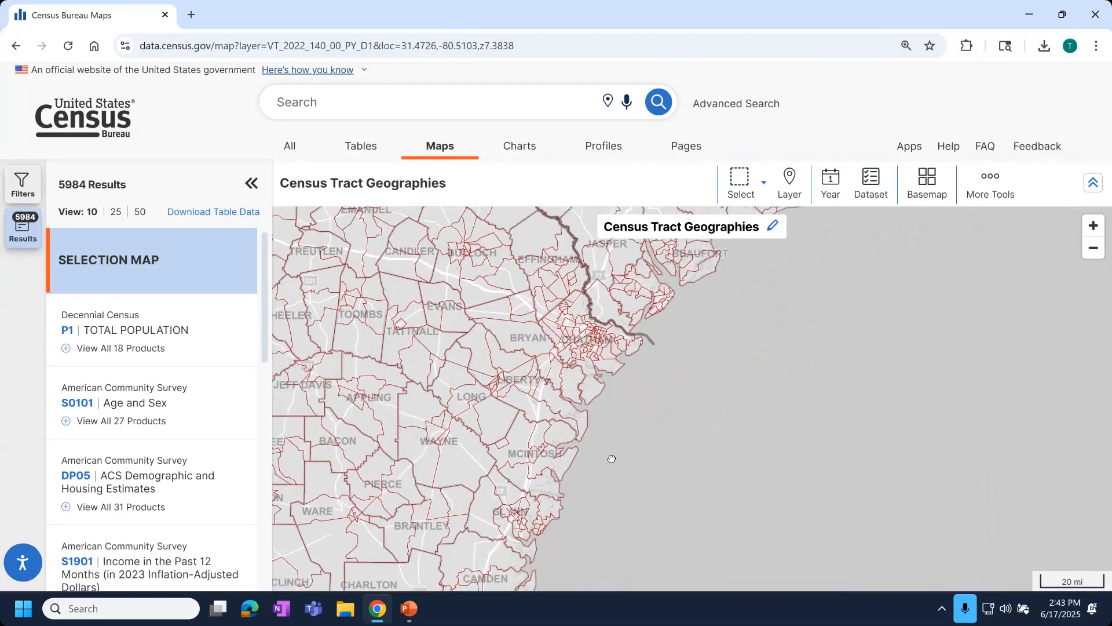
pyautogui.scroll(2, 600, 333)
pyautogui.scroll(5, 594, 321)
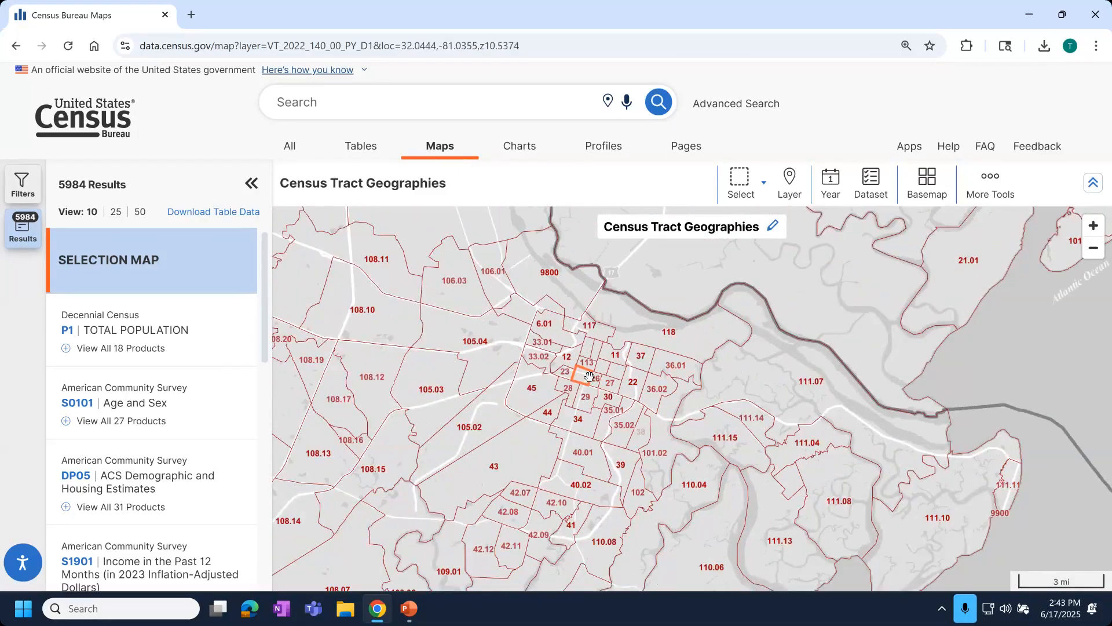
pyautogui.scroll(2, 591, 343)
pyautogui.scroll(3, 591, 342)
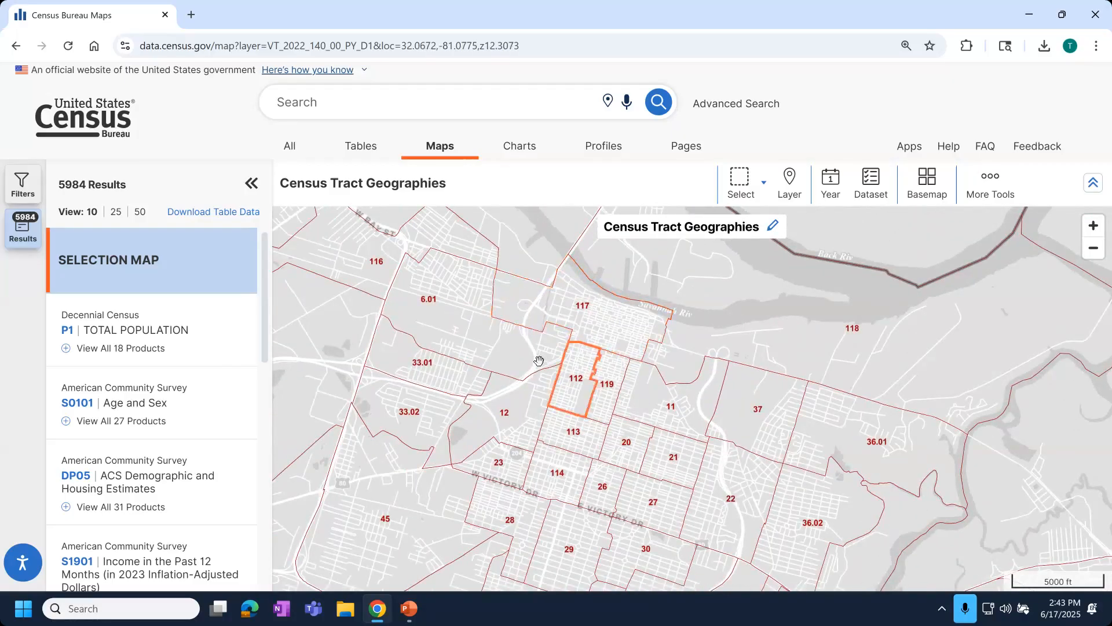
pyautogui.click(583, 327)
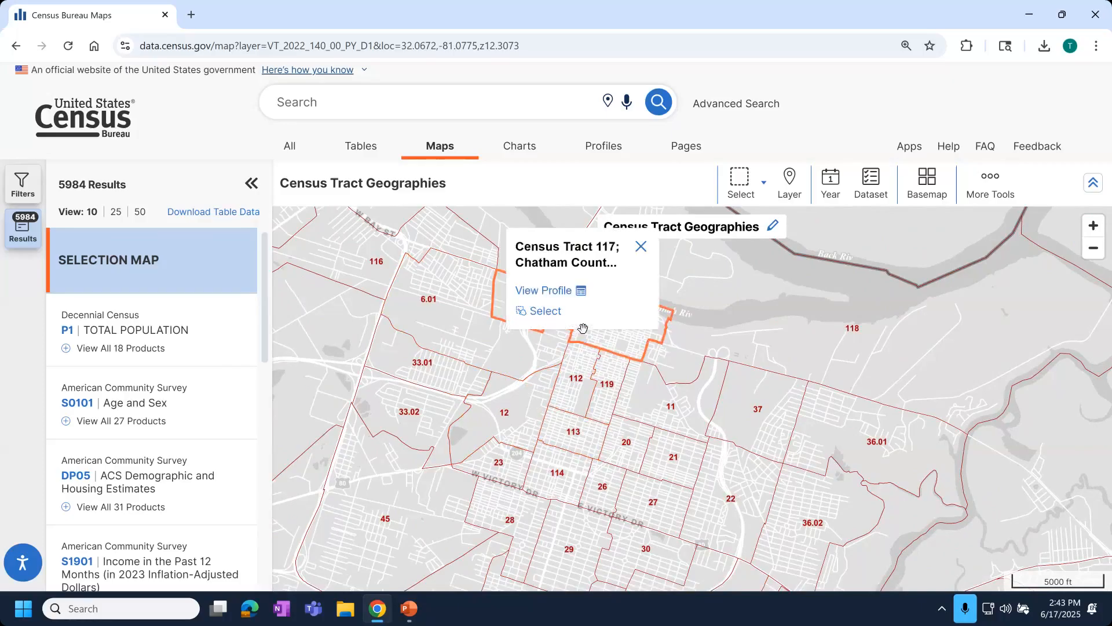
pyautogui.click(550, 310)
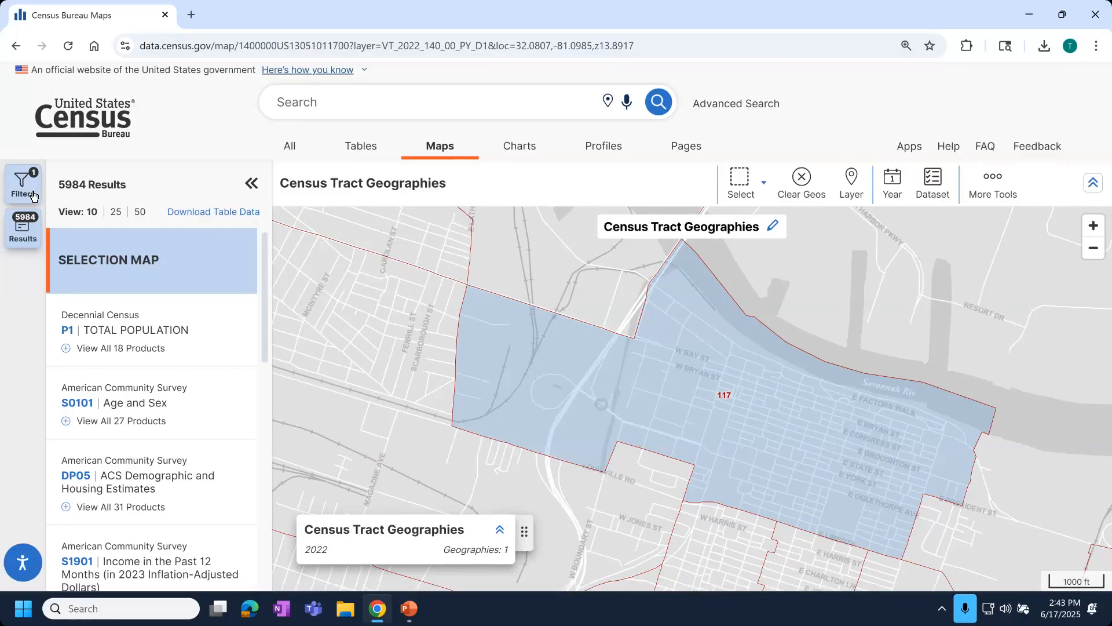
pyautogui.click(33, 196)
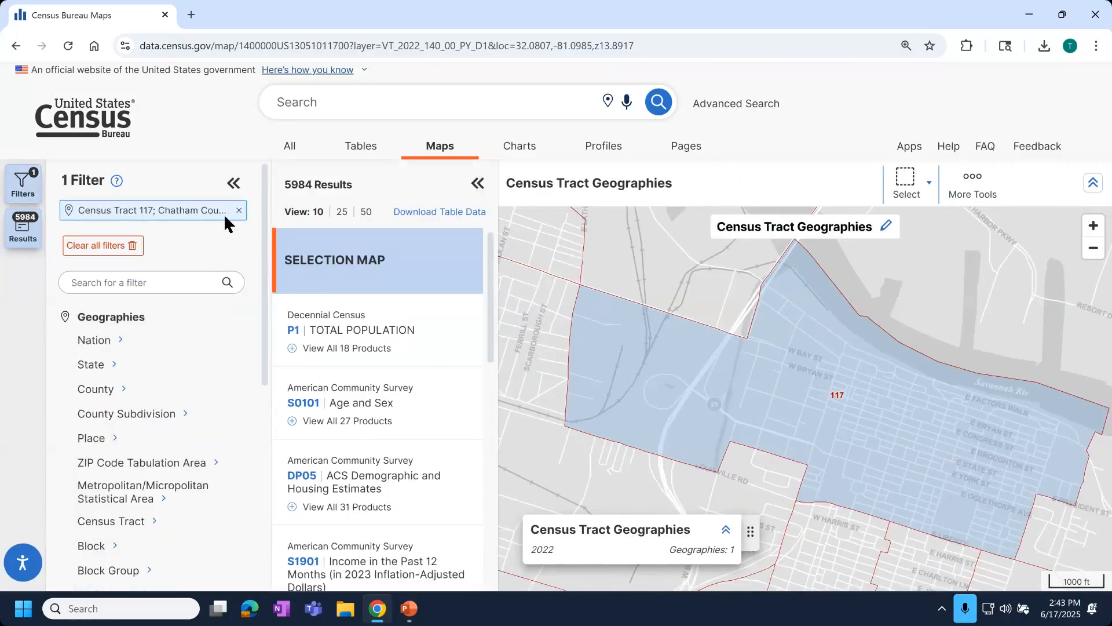
pyautogui.click(234, 184)
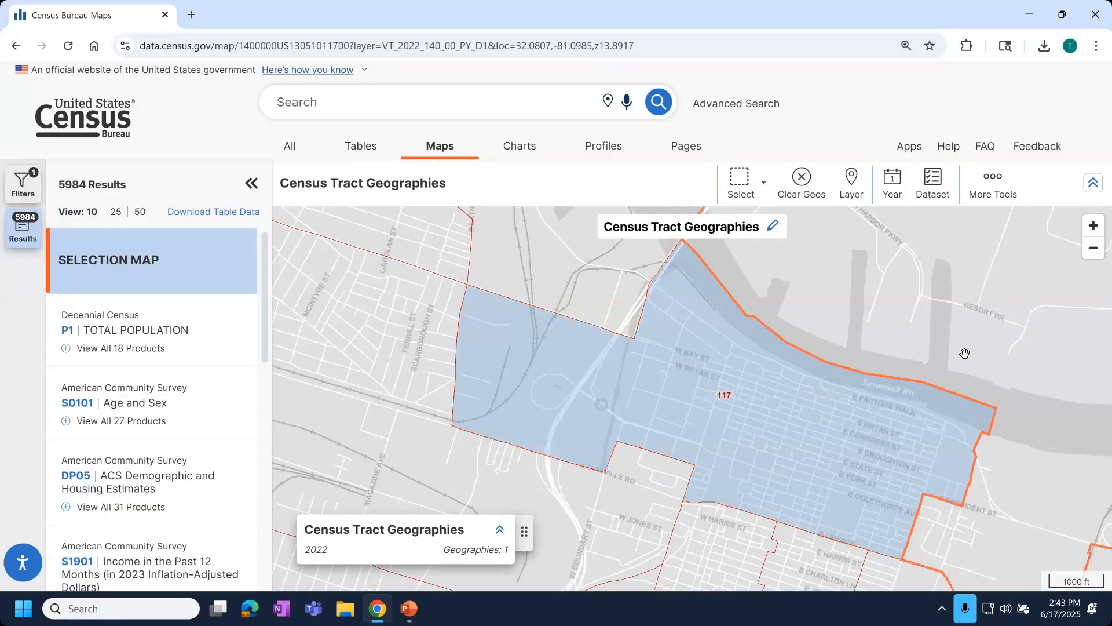
# - Switch the basemap to Detailed and examine the roads and landmarks around Census Tract 117
pyautogui.click(1094, 248)
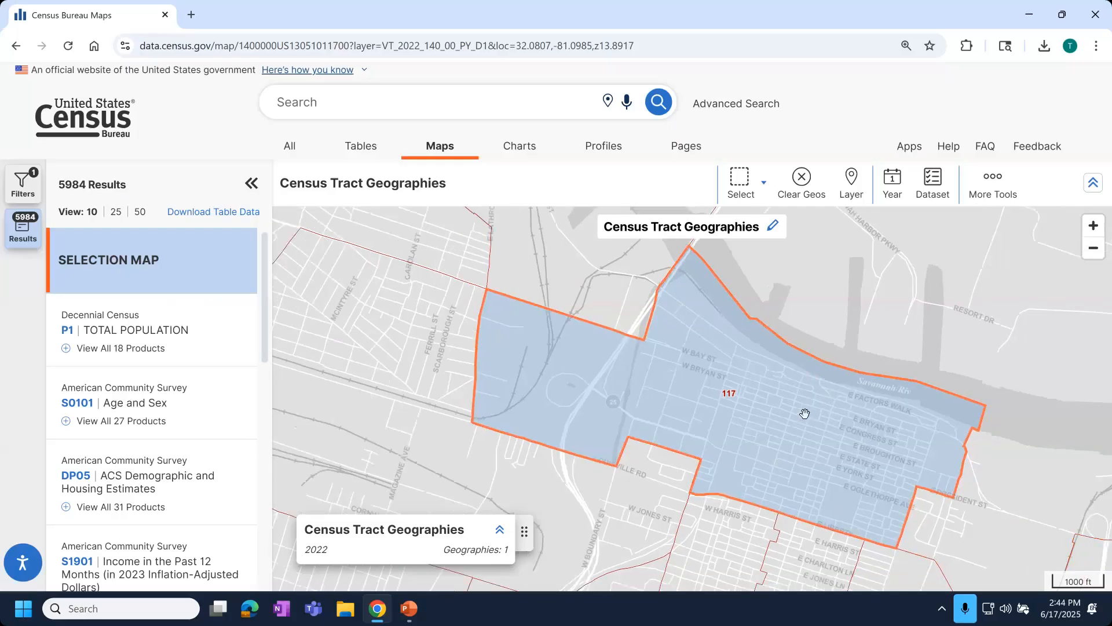
pyautogui.scroll(-3, 805, 414)
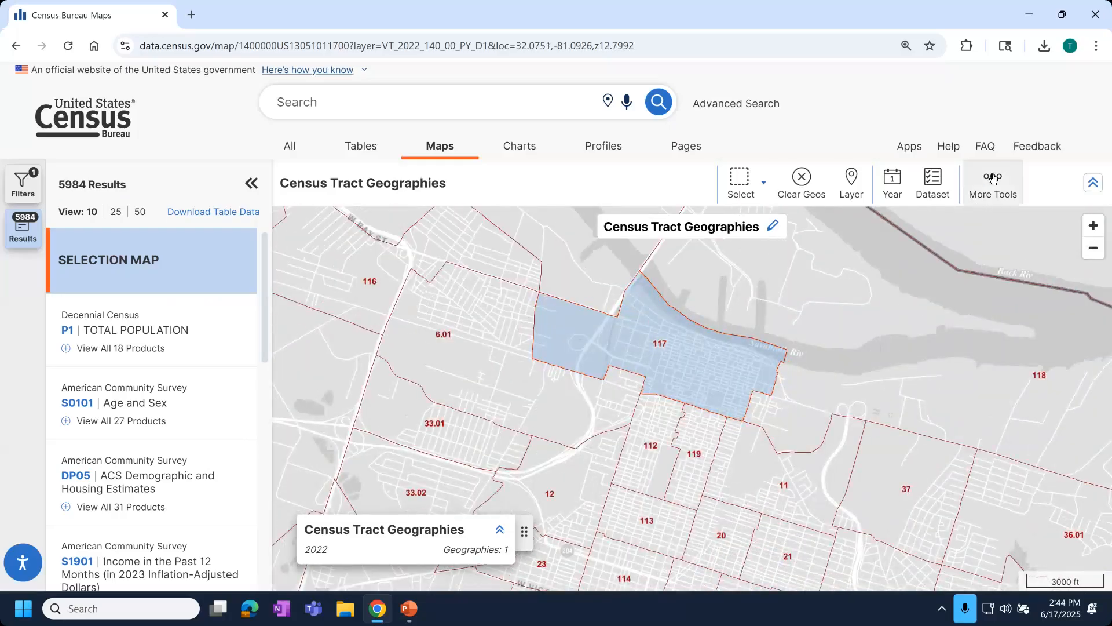
pyautogui.click(1000, 195)
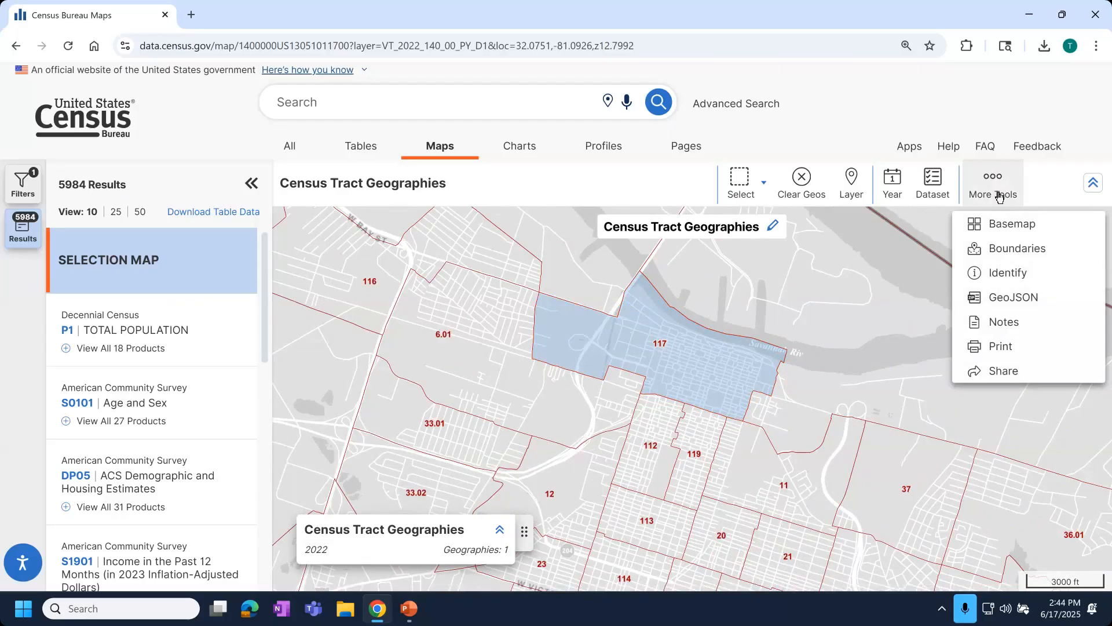
pyautogui.click(996, 225)
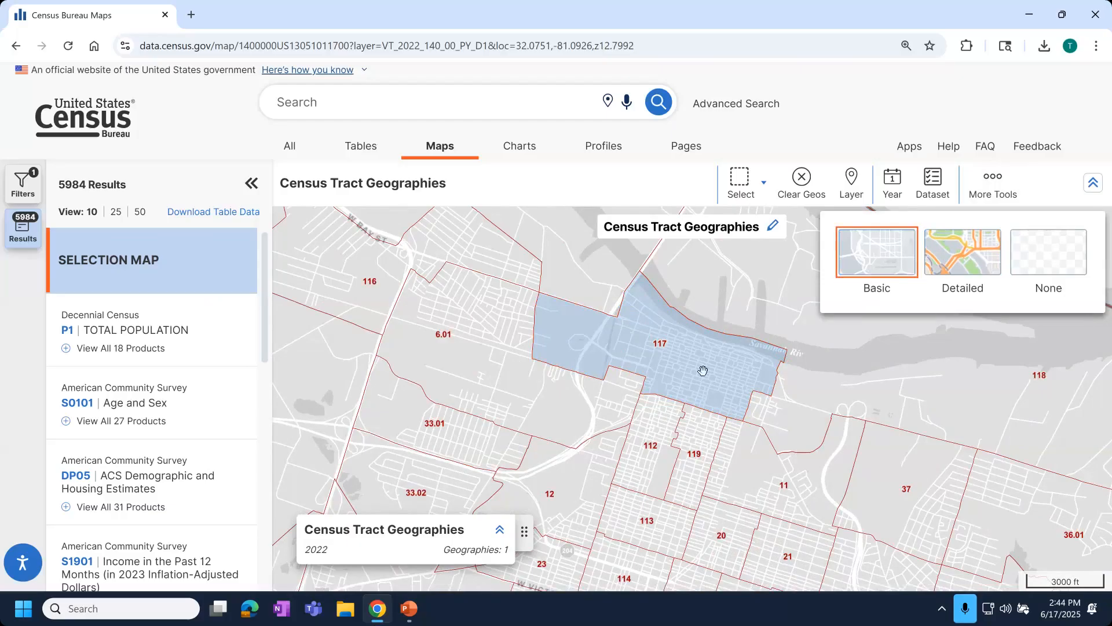
pyautogui.click(951, 272)
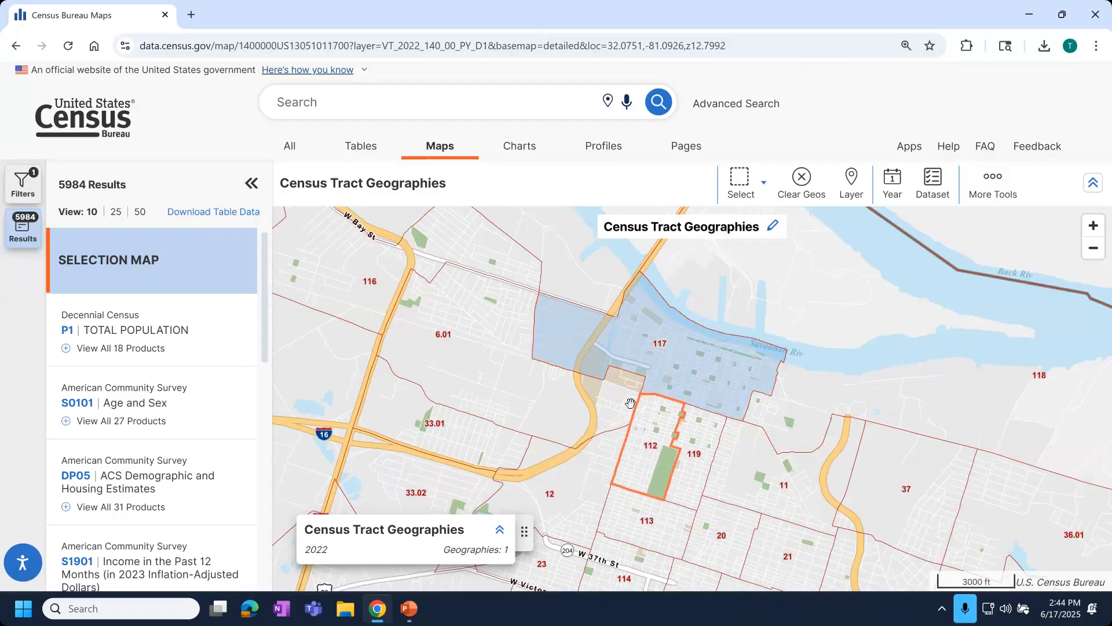
pyautogui.scroll(1, 627, 402)
pyautogui.scroll(1, 628, 402)
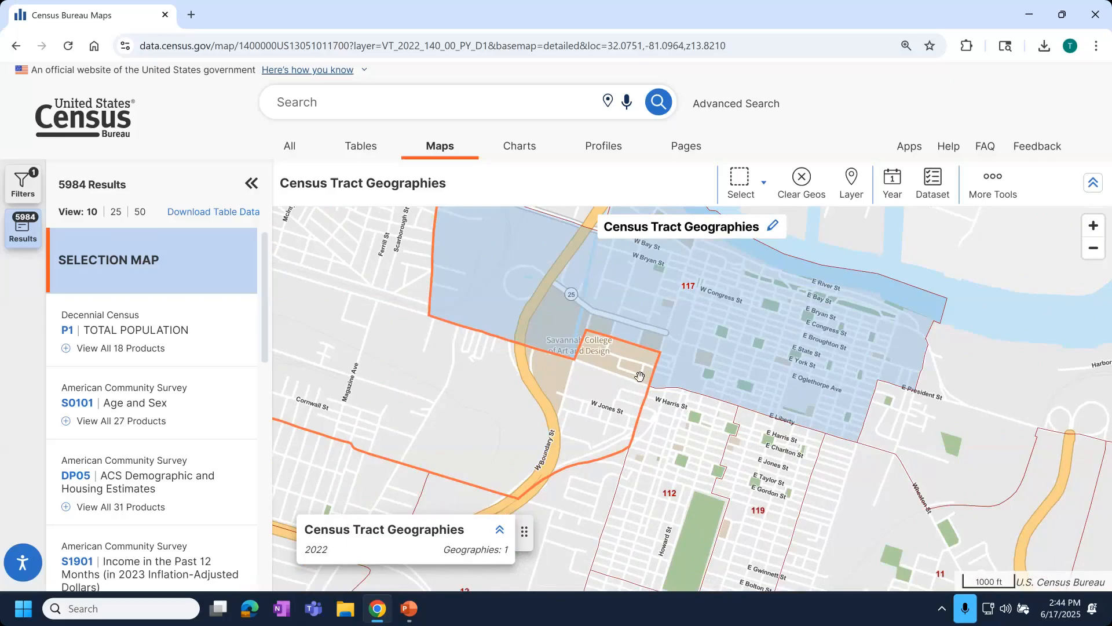
pyautogui.scroll(-3, 639, 377)
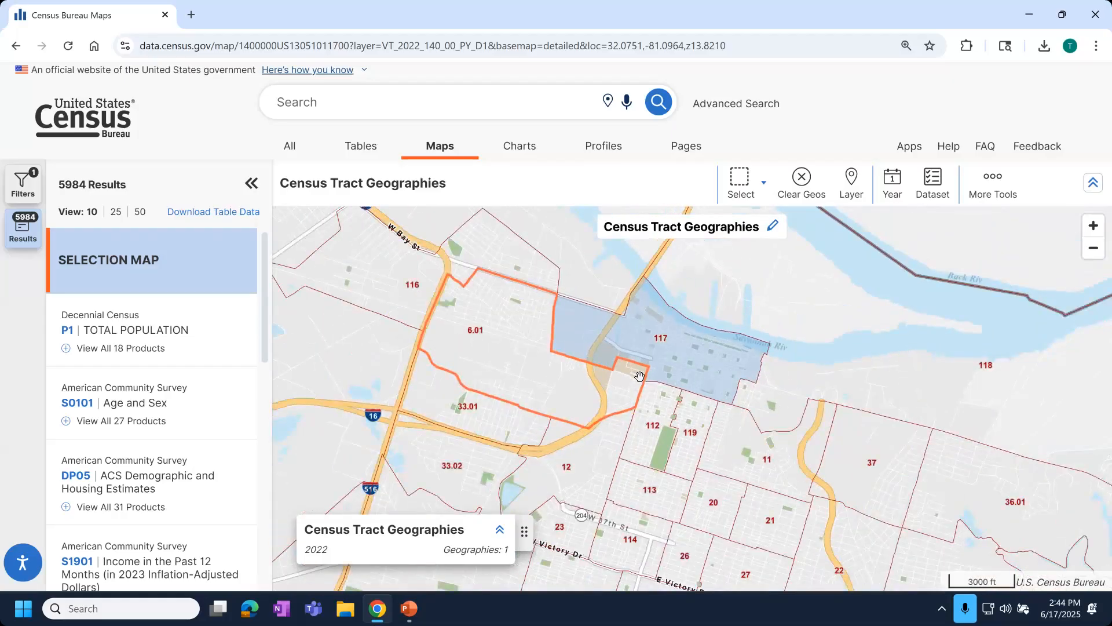
pyautogui.scroll(-3, 640, 376)
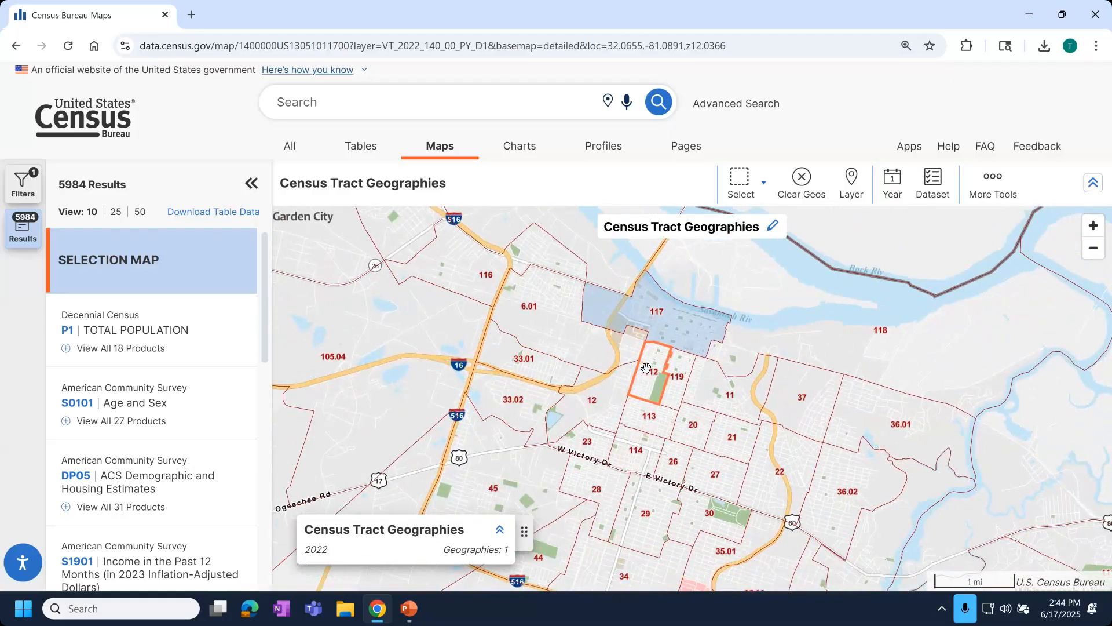
pyautogui.scroll(-1, 643, 367)
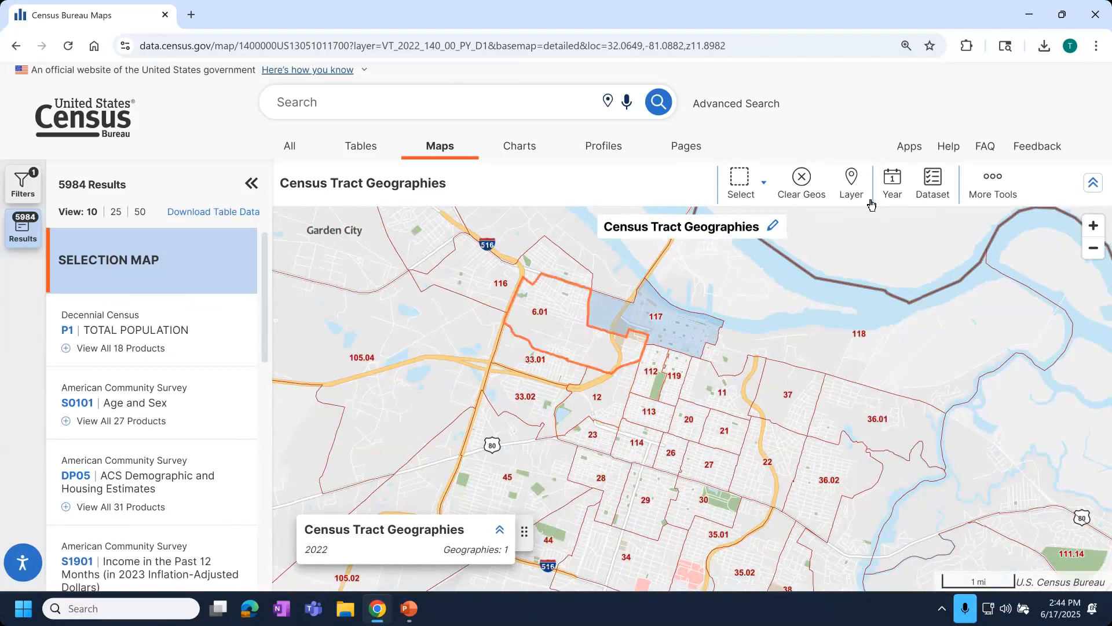
# - Set the basemap to None and view the census tract outlines alone
pyautogui.click(992, 181)
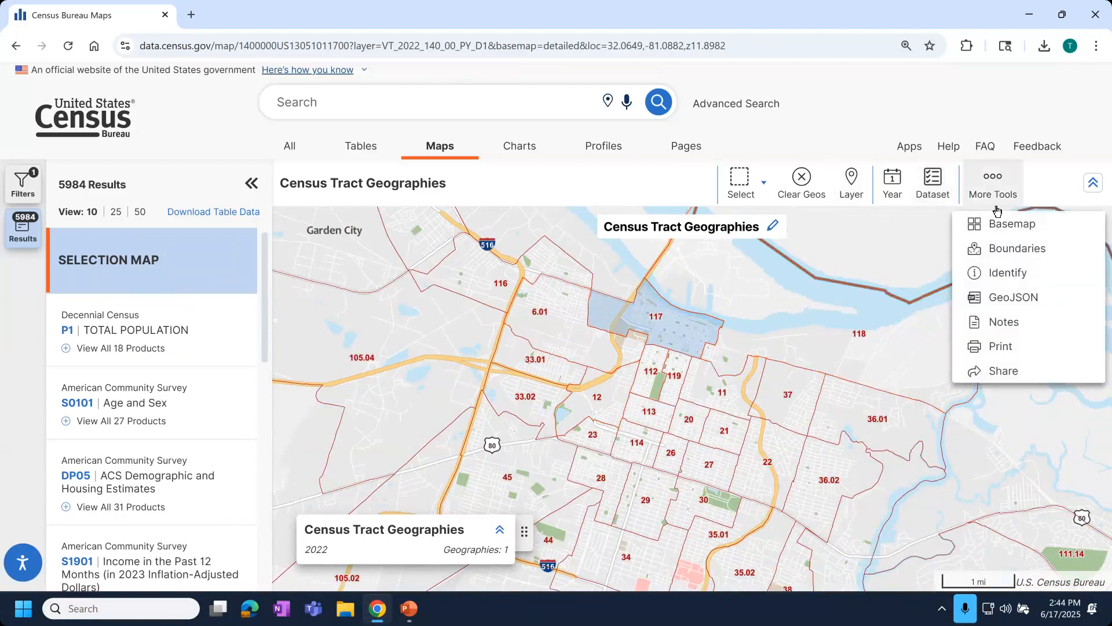
pyautogui.click(971, 221)
pyautogui.click(1050, 250)
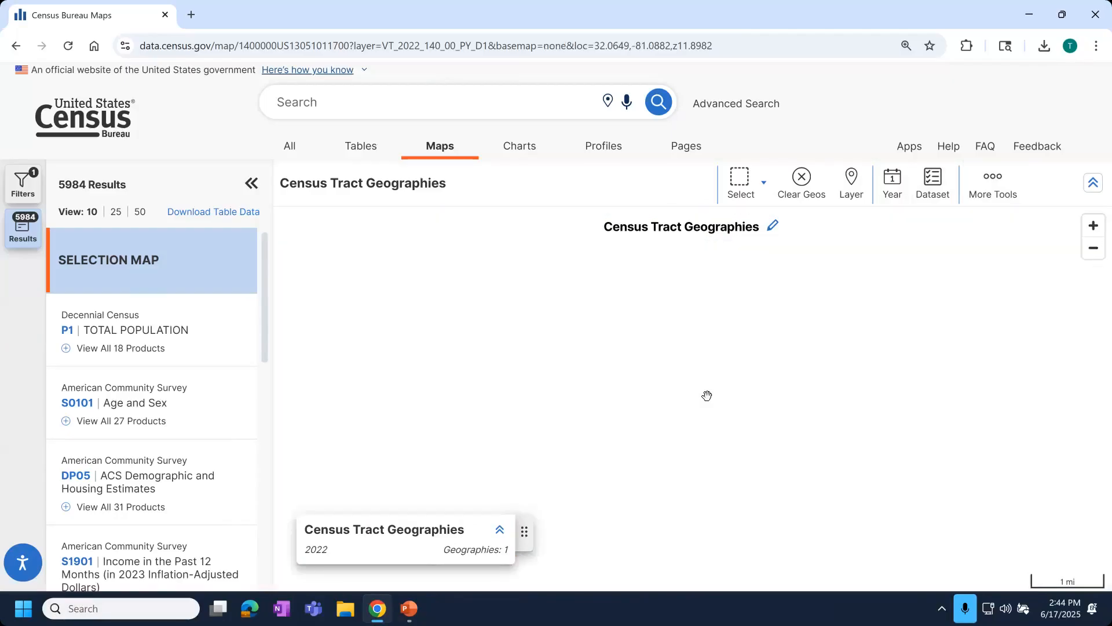
pyautogui.scroll(2, 665, 363)
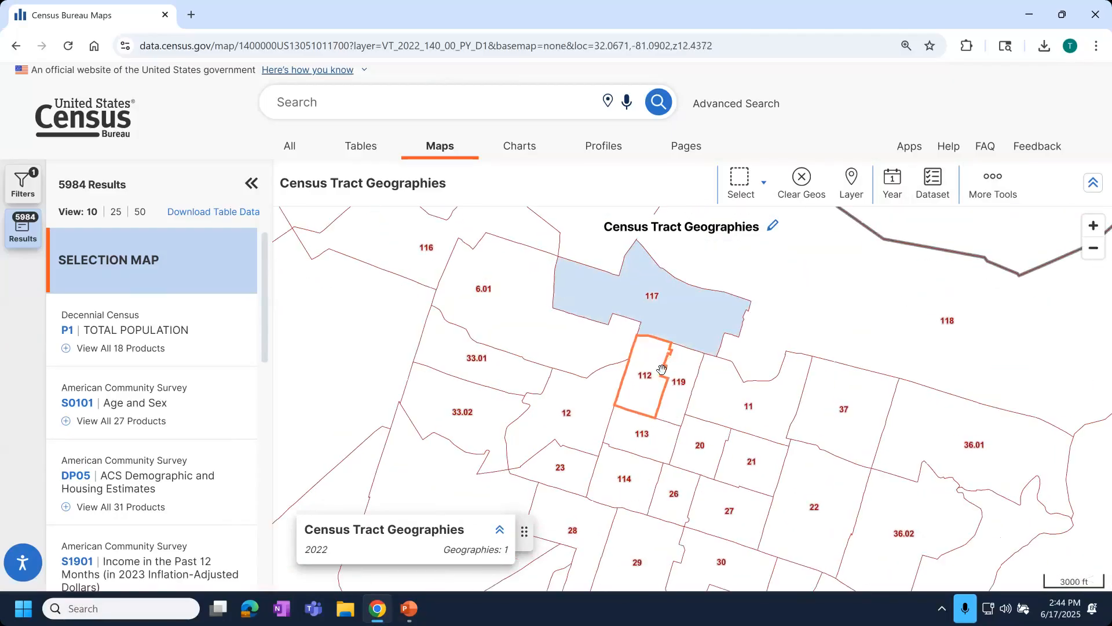
pyautogui.scroll(-3, 662, 369)
# - Restore the Basic basemap beneath the census tracts
pyautogui.click(993, 181)
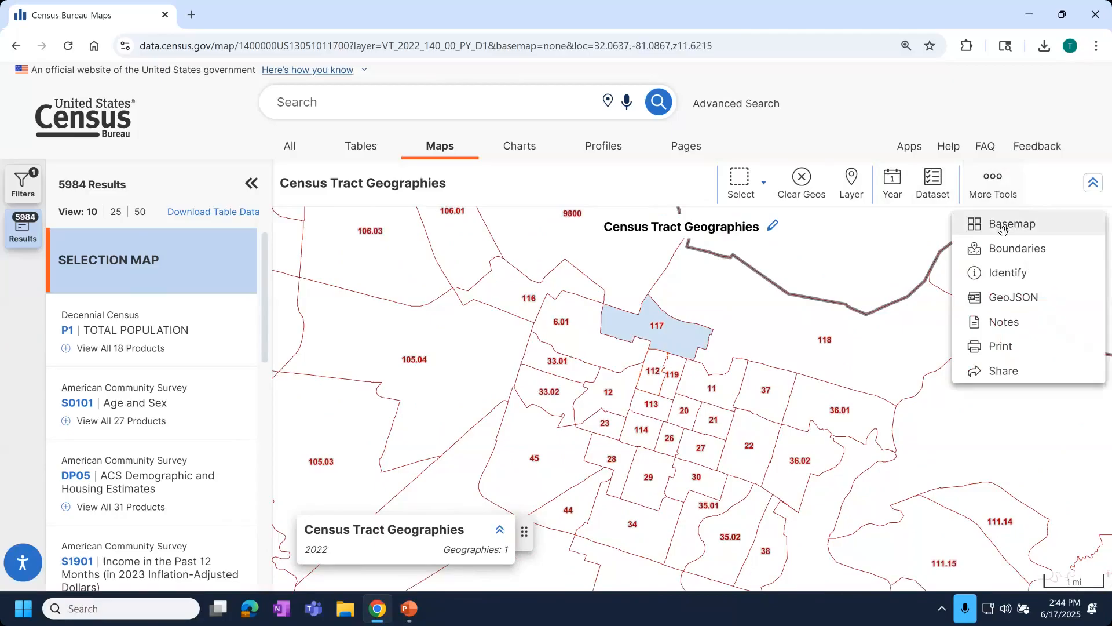
pyautogui.click(967, 223)
pyautogui.click(907, 263)
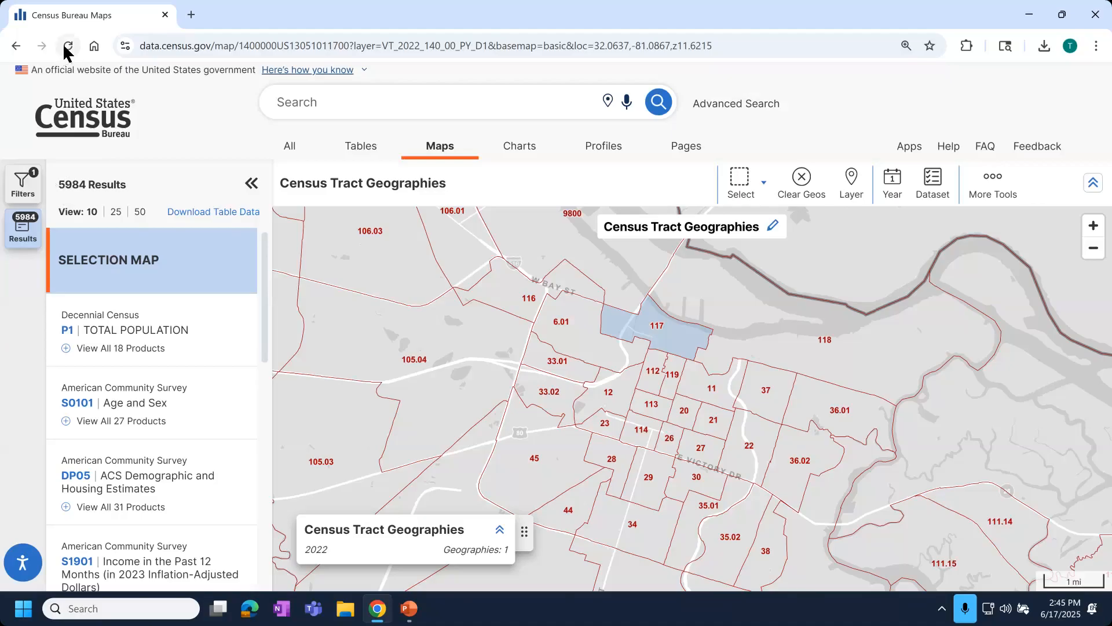
# - Check the applied geography filter for the selected tract and reload the map page
pyautogui.click(22, 182)
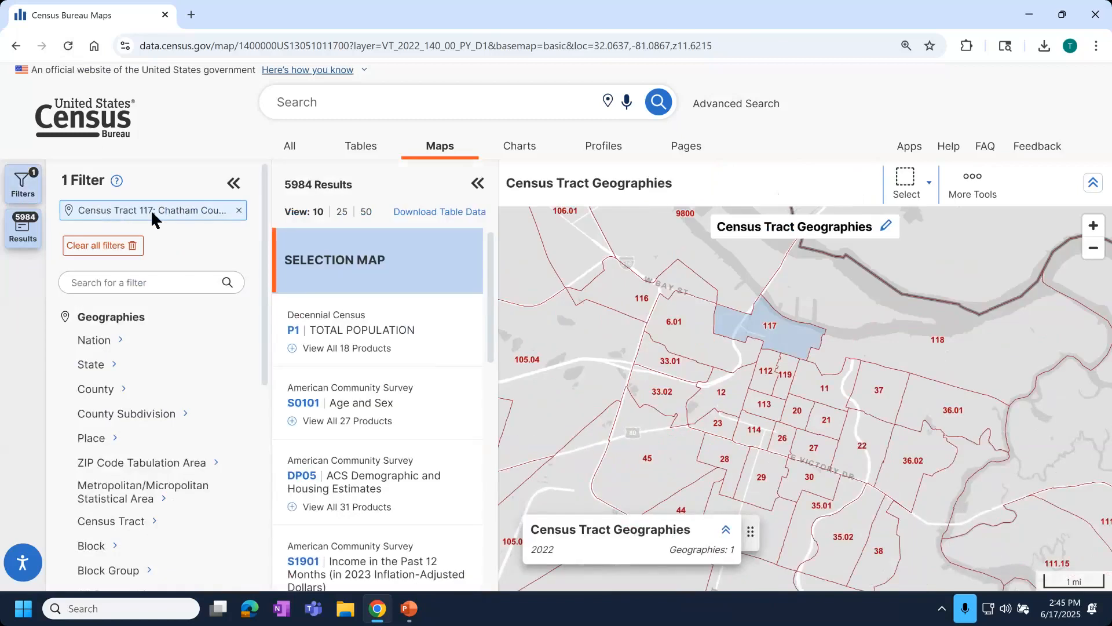
pyautogui.click(234, 183)
pyautogui.click(68, 46)
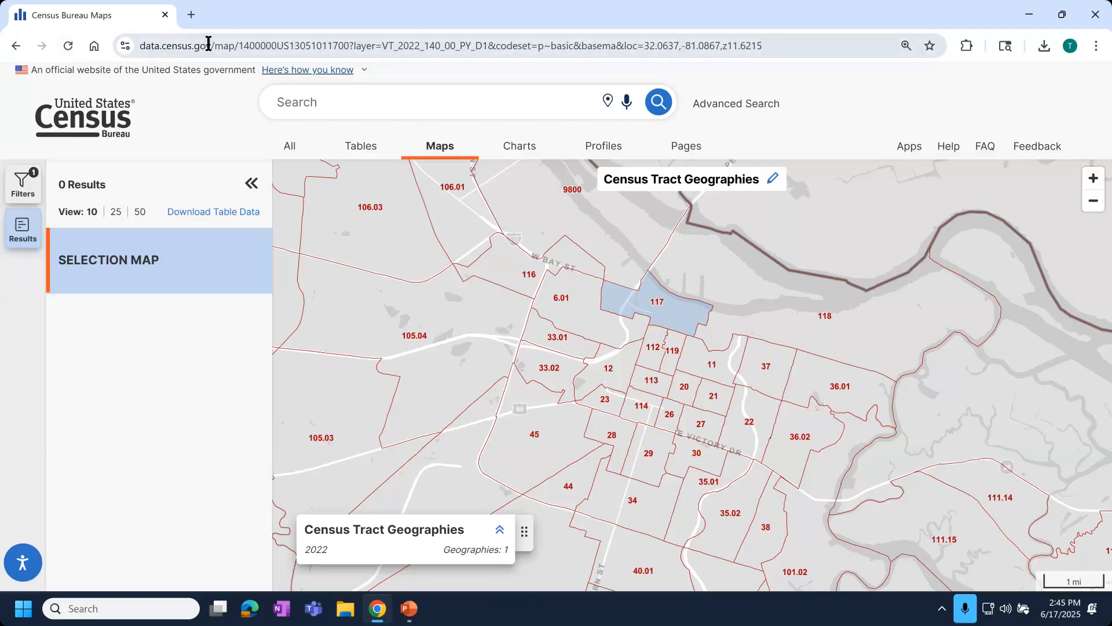
# - Try to open the current map's web address in a new browser tab, and close that tab
pyautogui.click(179, 44)
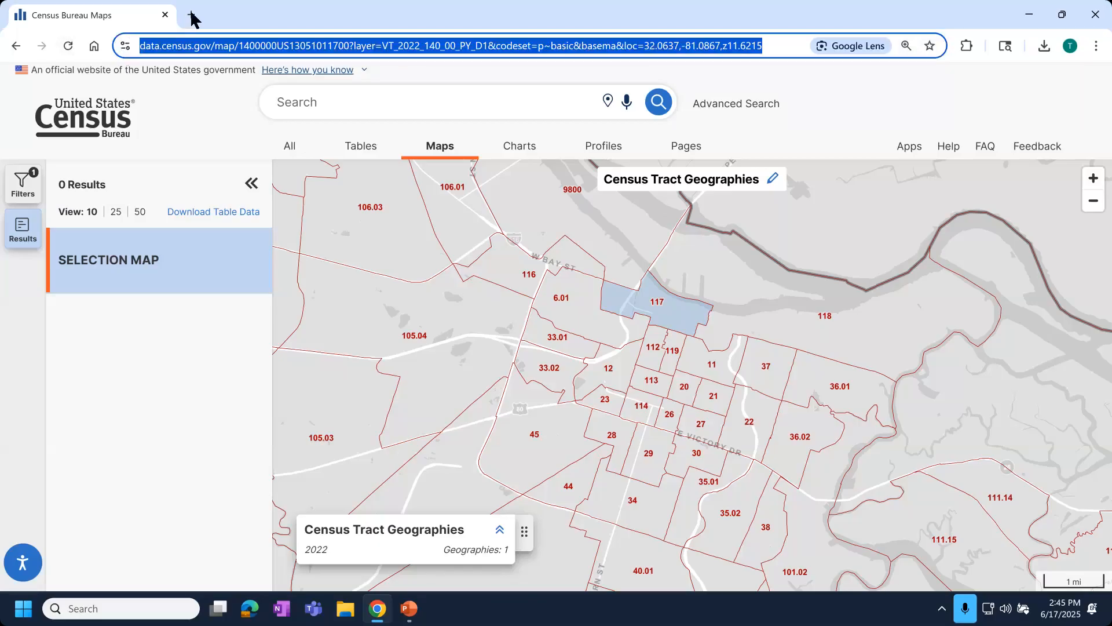
pyautogui.hotkey('ctrl', 'c')
pyautogui.click(191, 15)
pyautogui.hotkey('ctrl', 'v')
pyautogui.press('Return')
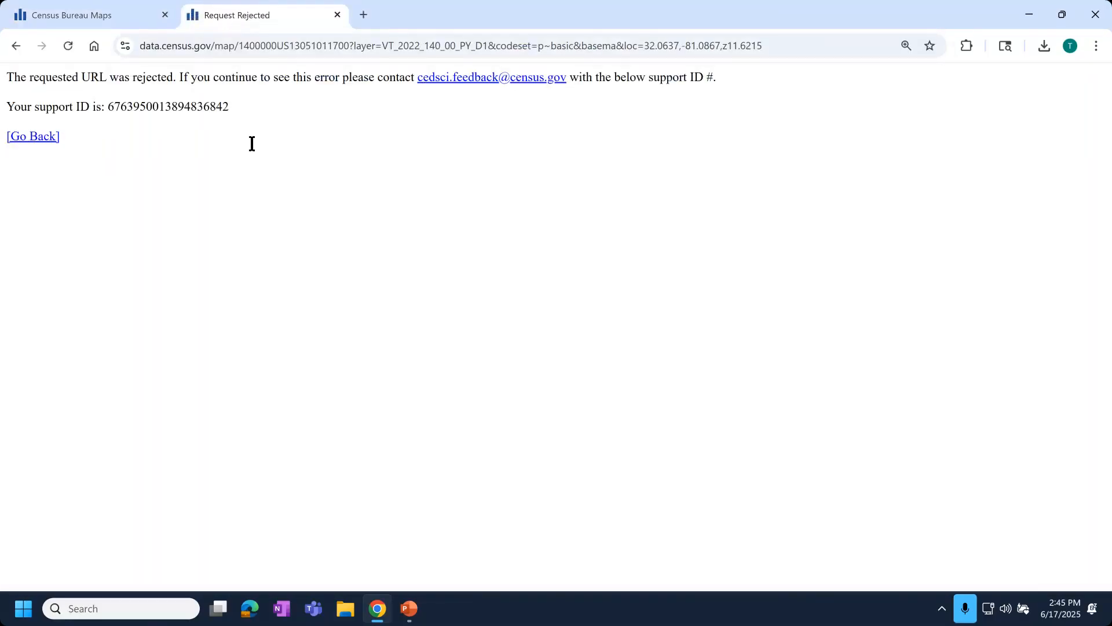
pyautogui.moveTo(261, 15); pyautogui.dragTo(199, 141)
pyautogui.click(200, 141)
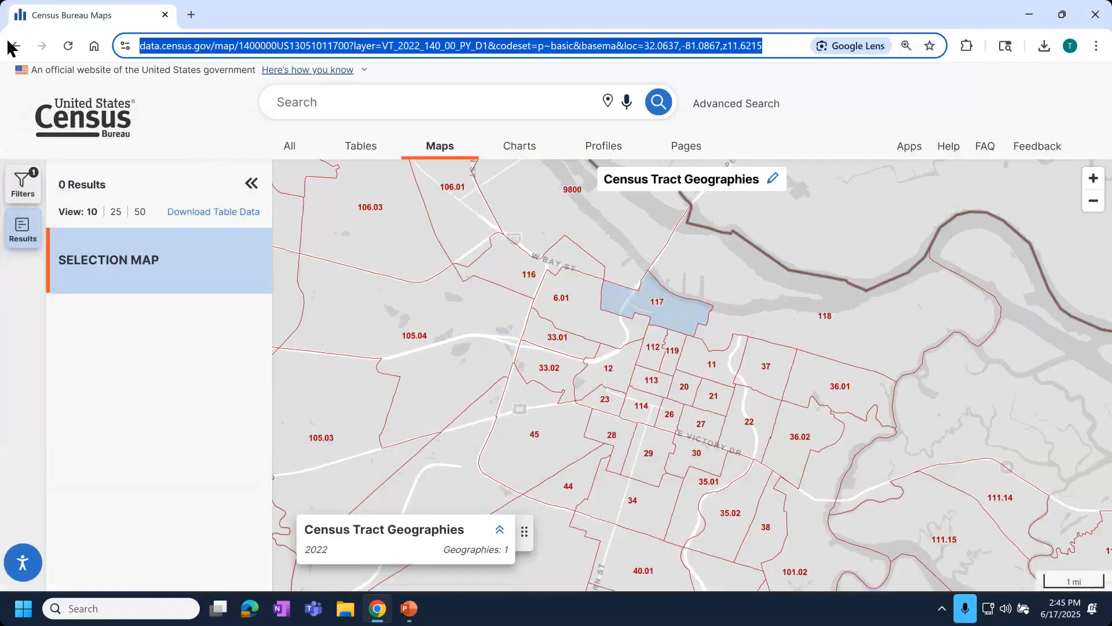
# - Go back to the earlier census tract map without the tract selection and reload the page
pyautogui.click(10, 46)
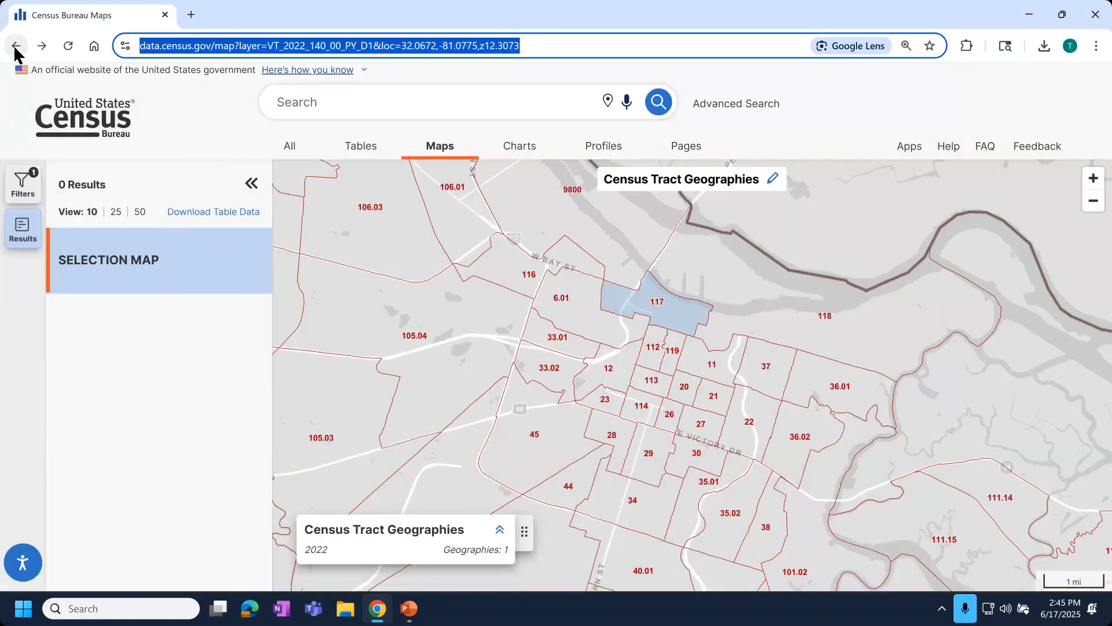
pyautogui.click(15, 48)
pyautogui.click(48, 50)
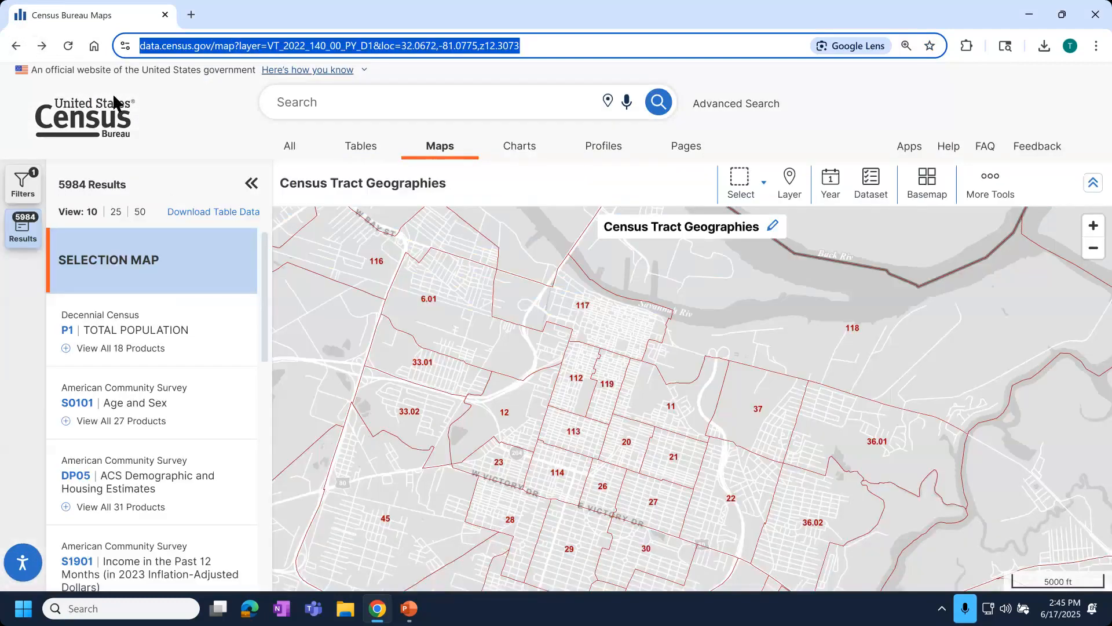
pyautogui.click(560, 293)
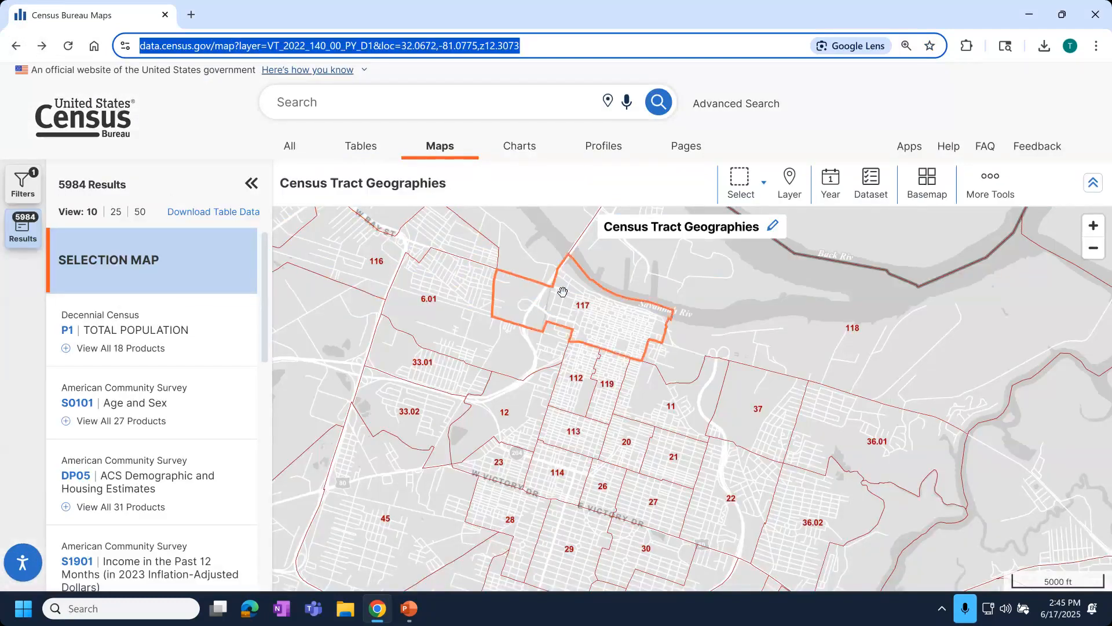
pyautogui.click(67, 47)
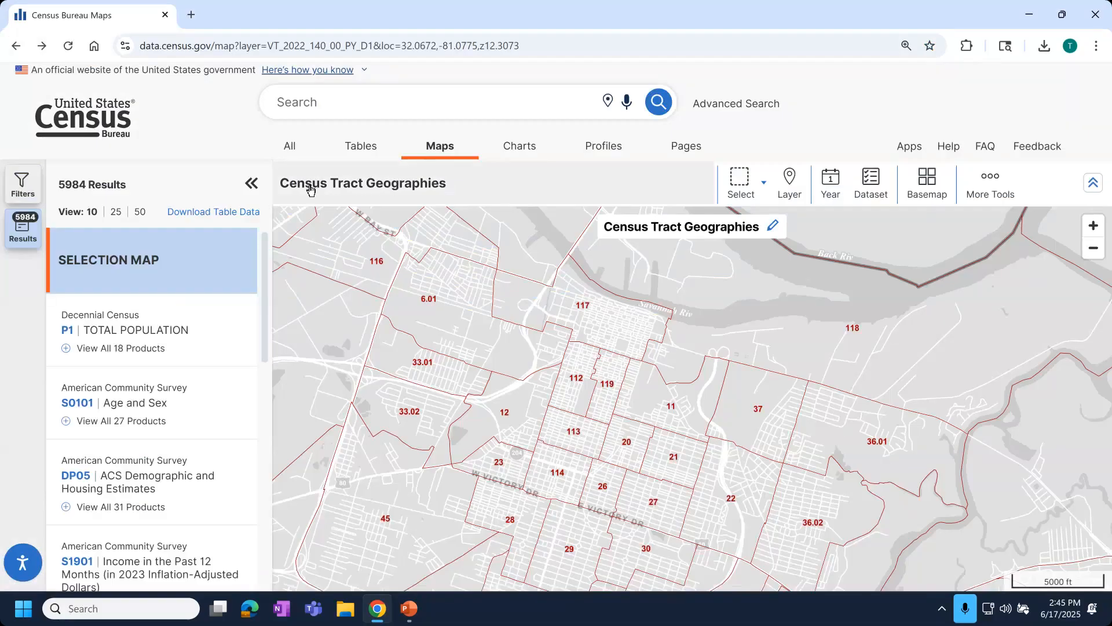
# - Select census tract 117 in downtown Savannah on the map and reload the page to update the results
pyautogui.click(593, 307)
pyautogui.click(565, 286)
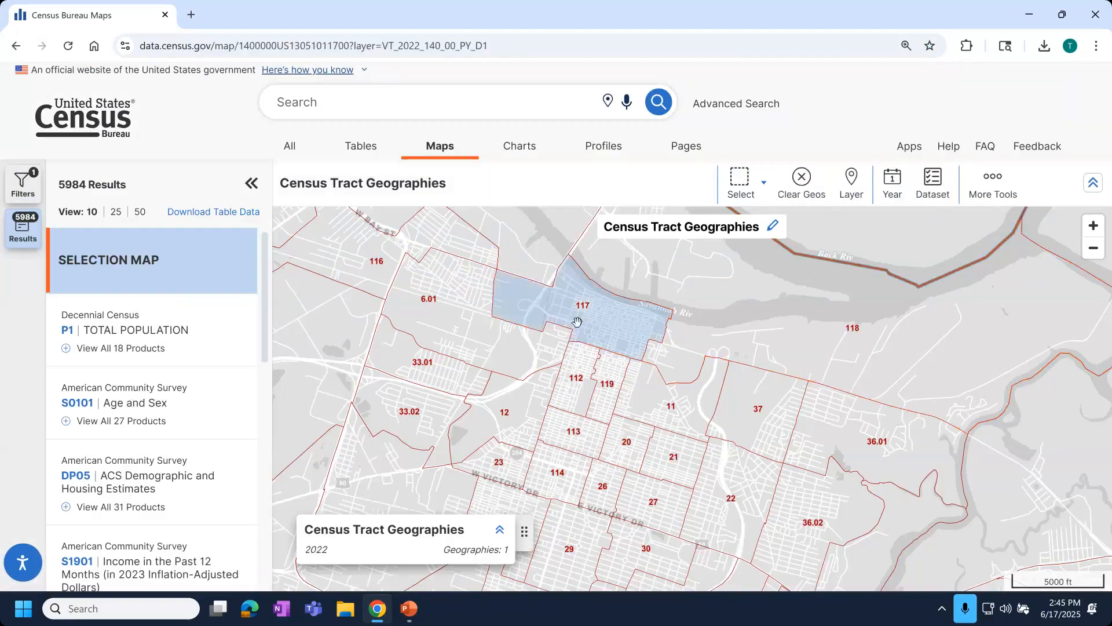
pyautogui.scroll(-3, 607, 380)
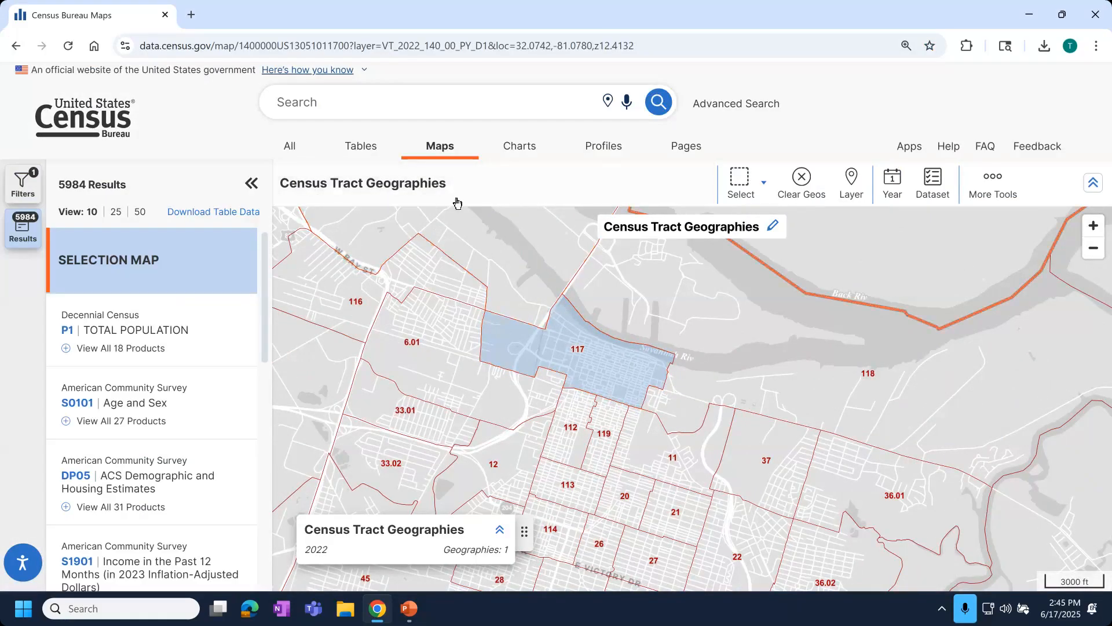
pyautogui.click(68, 47)
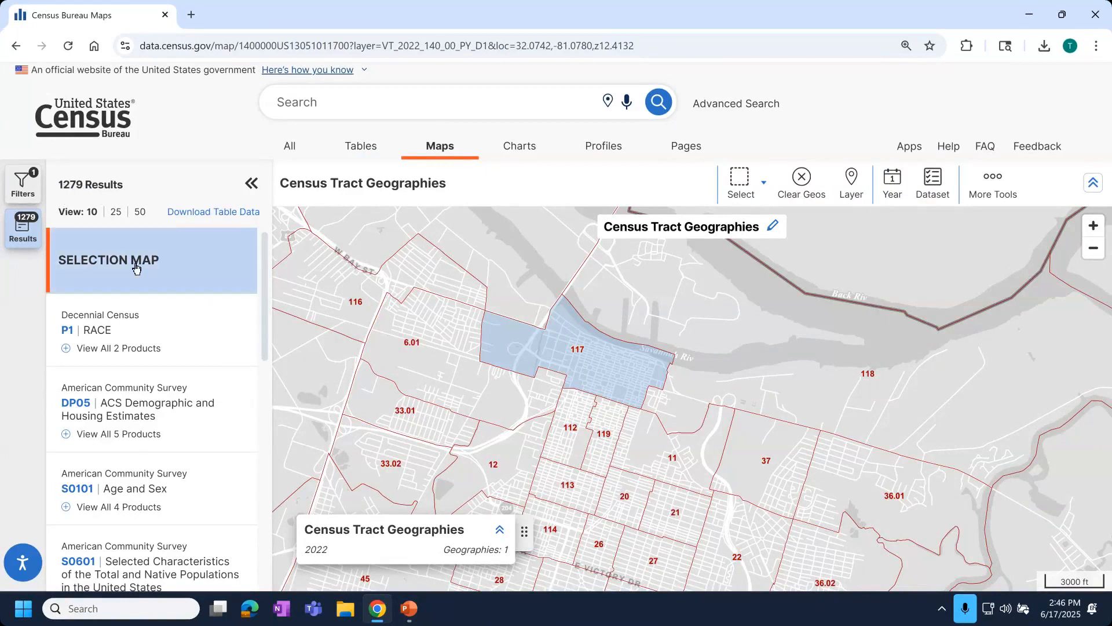
# - Map the Decennial Census P1 Race table for tract 117 with the surrounding tracts in view
pyautogui.click(93, 329)
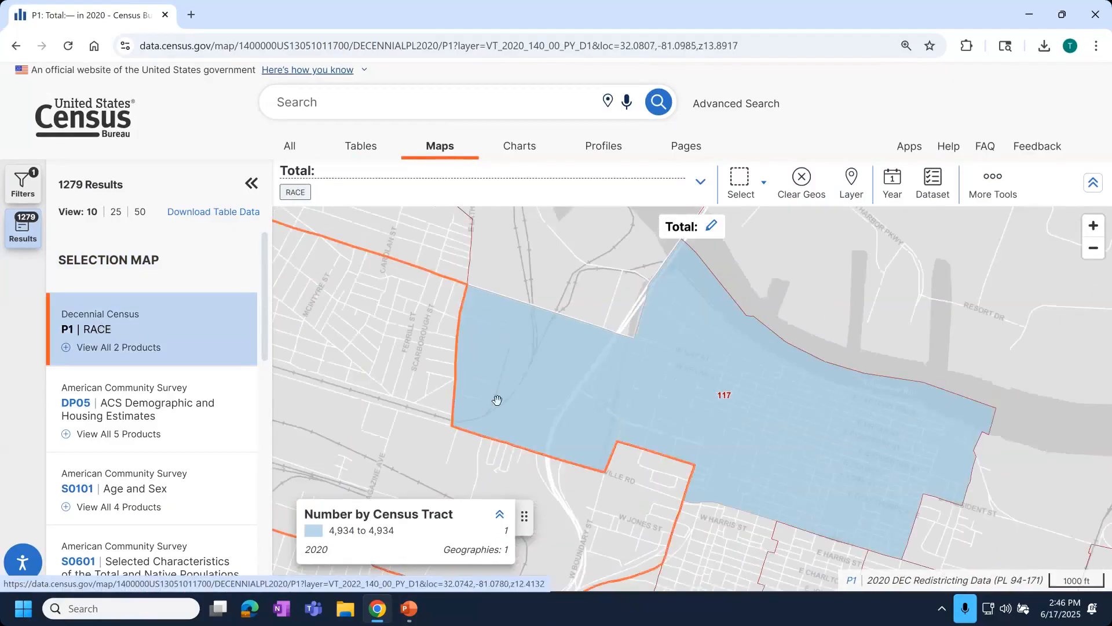
pyautogui.scroll(-5, 499, 400)
pyautogui.moveTo(644, 469); pyautogui.dragTo(717, 330)
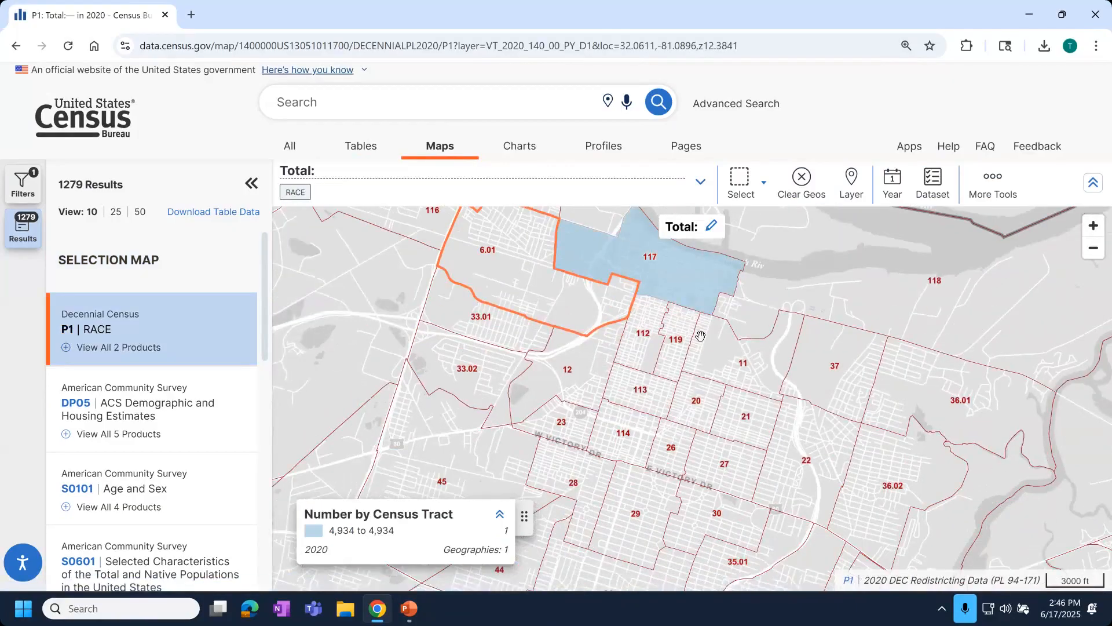
pyautogui.scroll(-3, 700, 330)
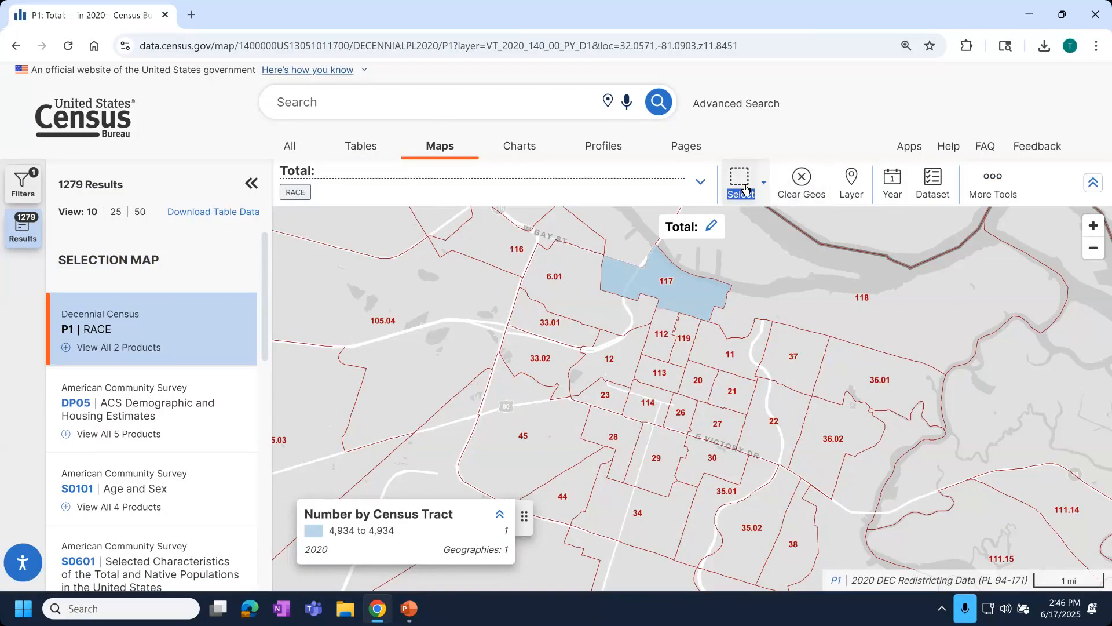
# - Use the Lasso selection to add the downtown Savannah tracts around and south of tract 117 to the map
pyautogui.moveTo(761, 190); pyautogui.dragTo(774, 234)
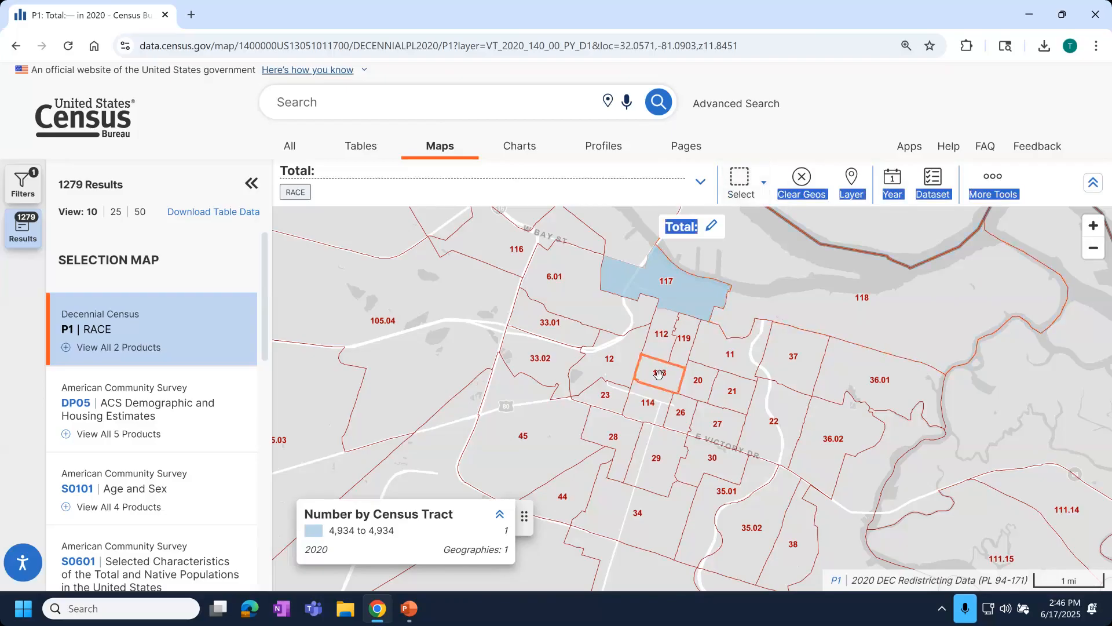
pyautogui.click(764, 184)
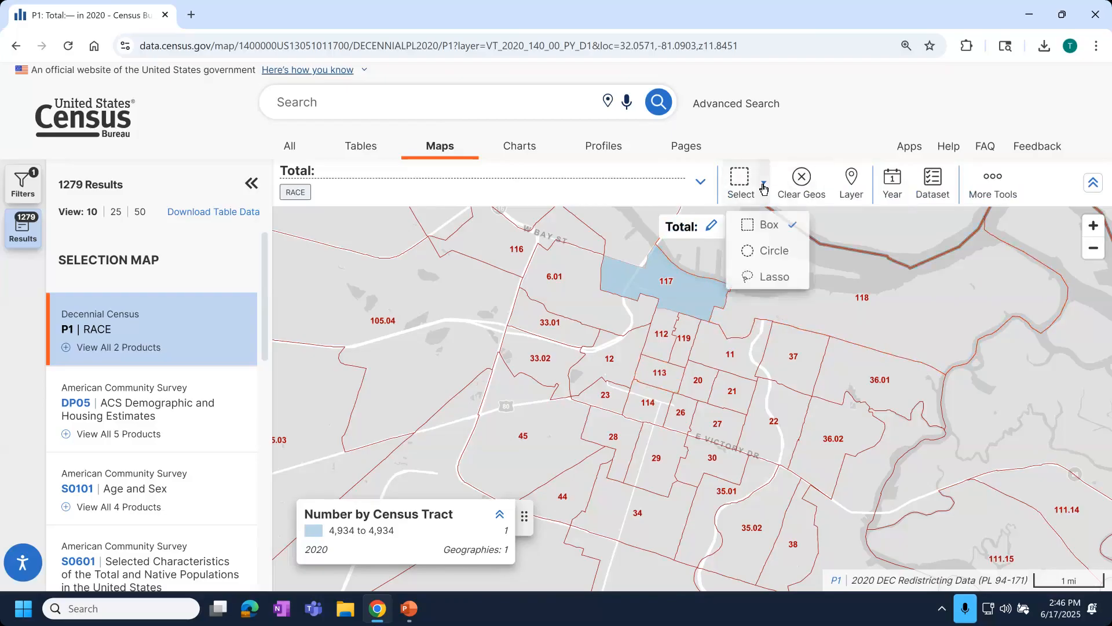
pyautogui.click(768, 278)
pyautogui.moveTo(730, 355); pyautogui.dragTo(747, 399)
pyautogui.moveTo(611, 426)
pyautogui.mouseDown()
pyautogui.moveTo(601, 331)
pyautogui.moveTo(663, 325)
pyautogui.moveTo(727, 353)
pyautogui.mouseUp()
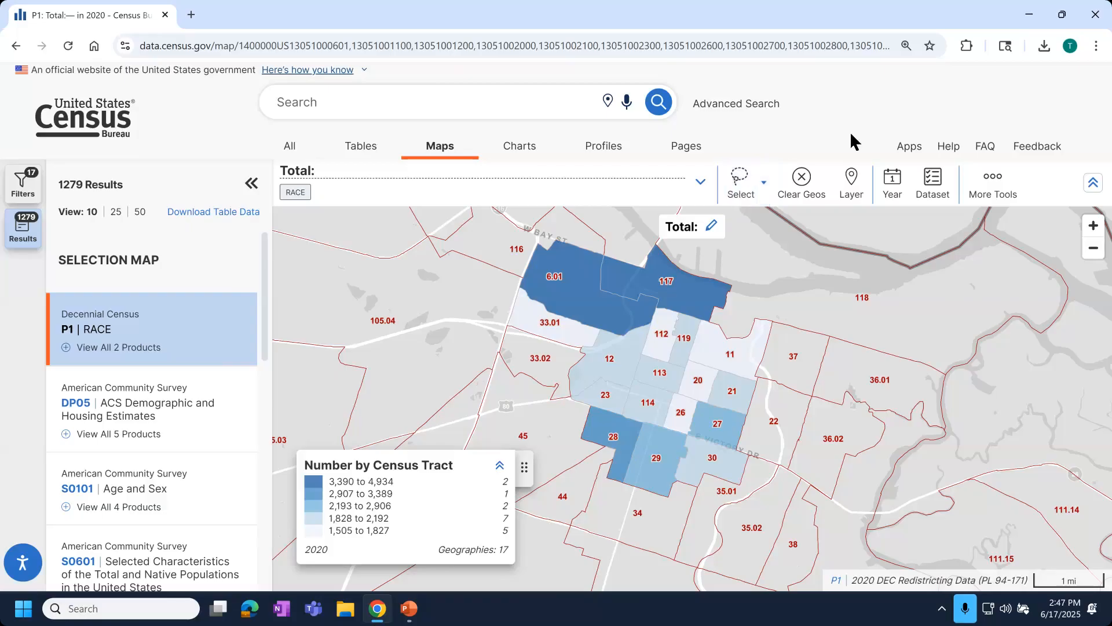
# - Turn on both the boundary line and the label for Place in the map's Boundaries settings
pyautogui.scroll(-2, 544, 420)
pyautogui.scroll(-2, 567, 428)
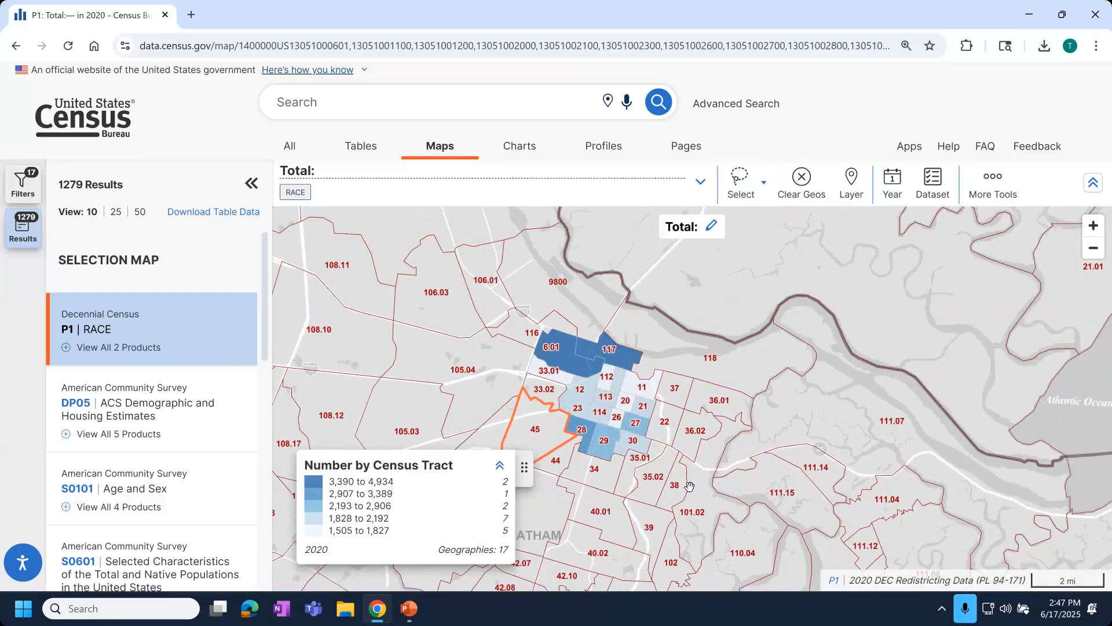
pyautogui.scroll(-1, 689, 485)
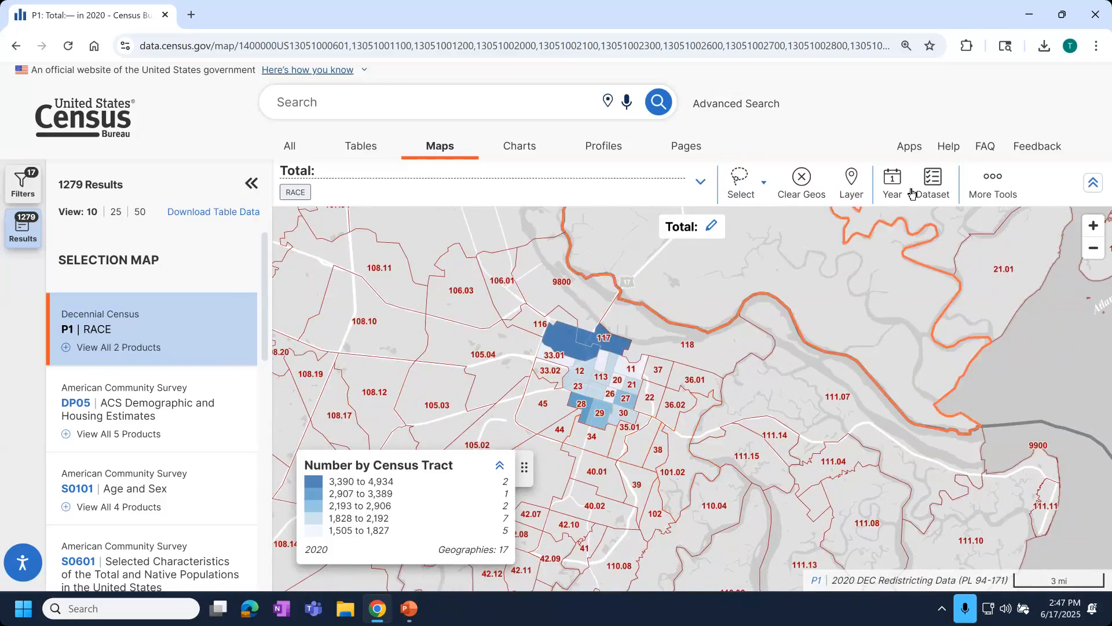
pyautogui.click(996, 187)
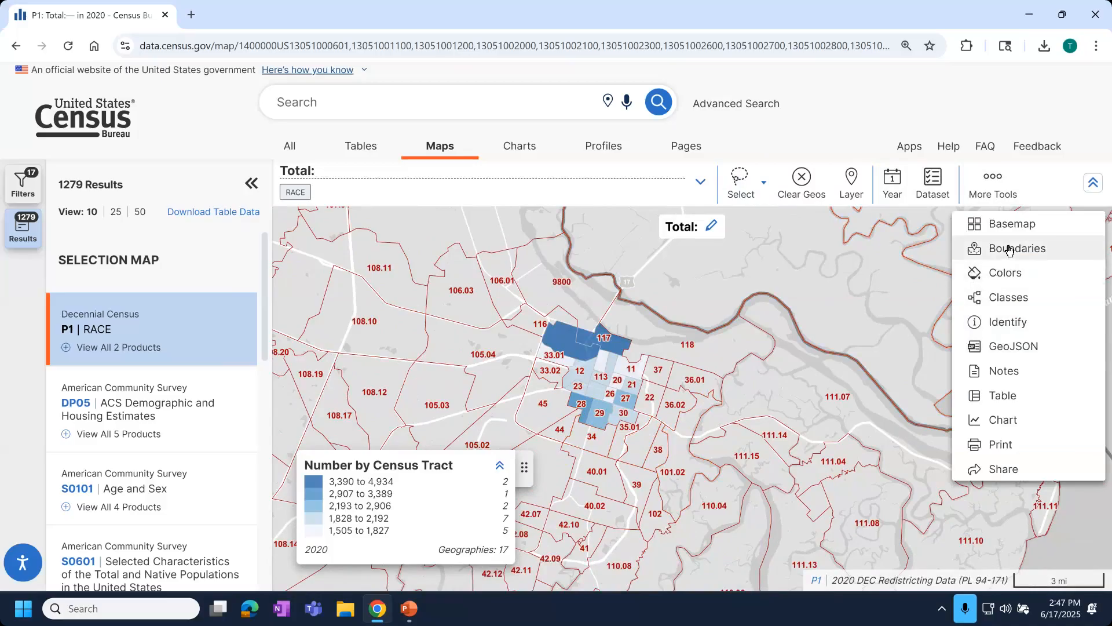
pyautogui.moveTo(1005, 252); pyautogui.dragTo(1009, 253)
pyautogui.click(1008, 249)
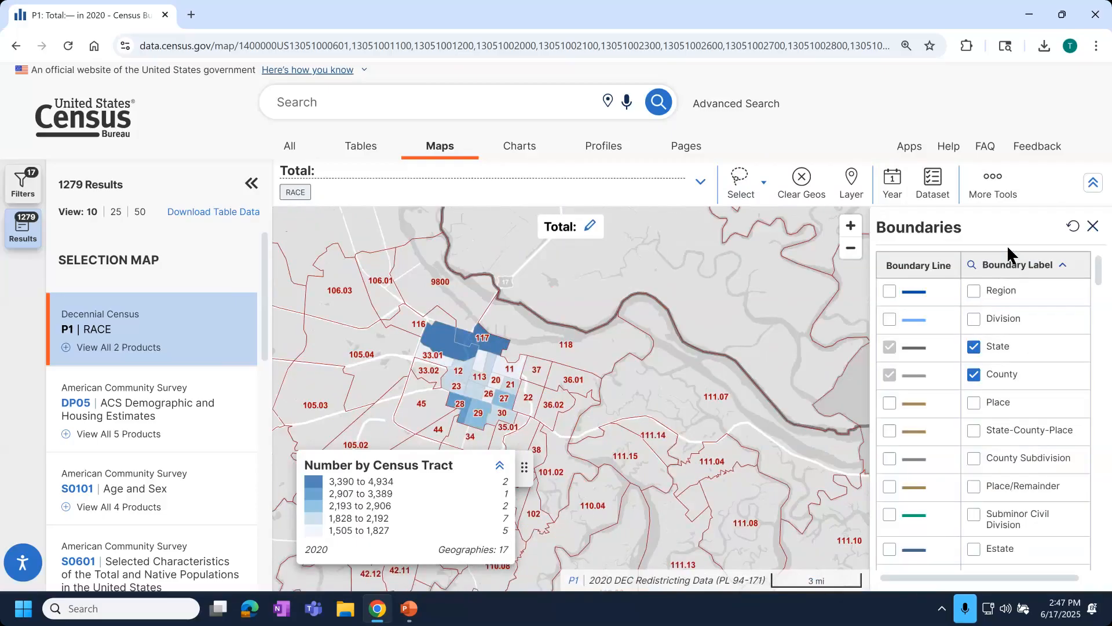
pyautogui.click(889, 405)
pyautogui.click(973, 411)
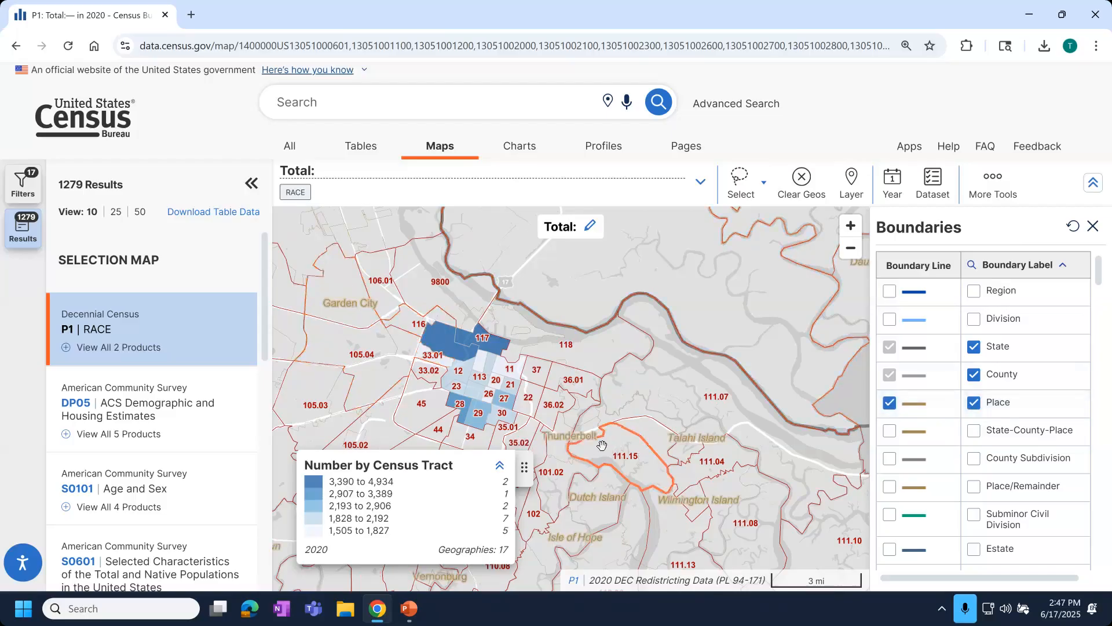
# - Examine the place boundaries and labels around the selected Savannah tracts at wider and closer scales
pyautogui.scroll(-5, 602, 444)
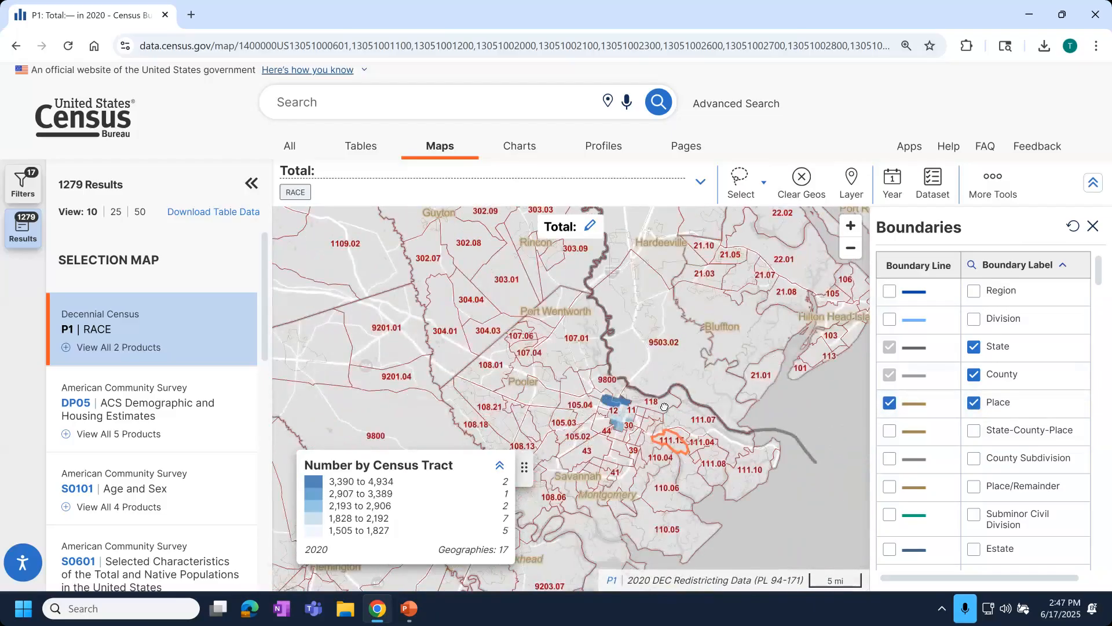
pyautogui.scroll(-1, 603, 464)
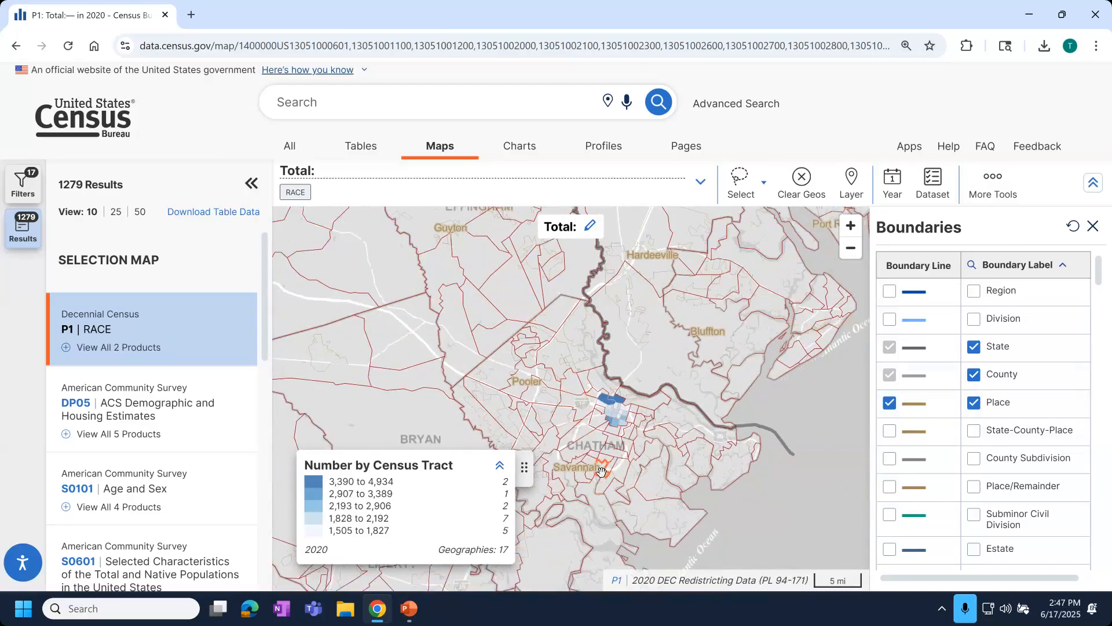
pyautogui.scroll(3, 600, 470)
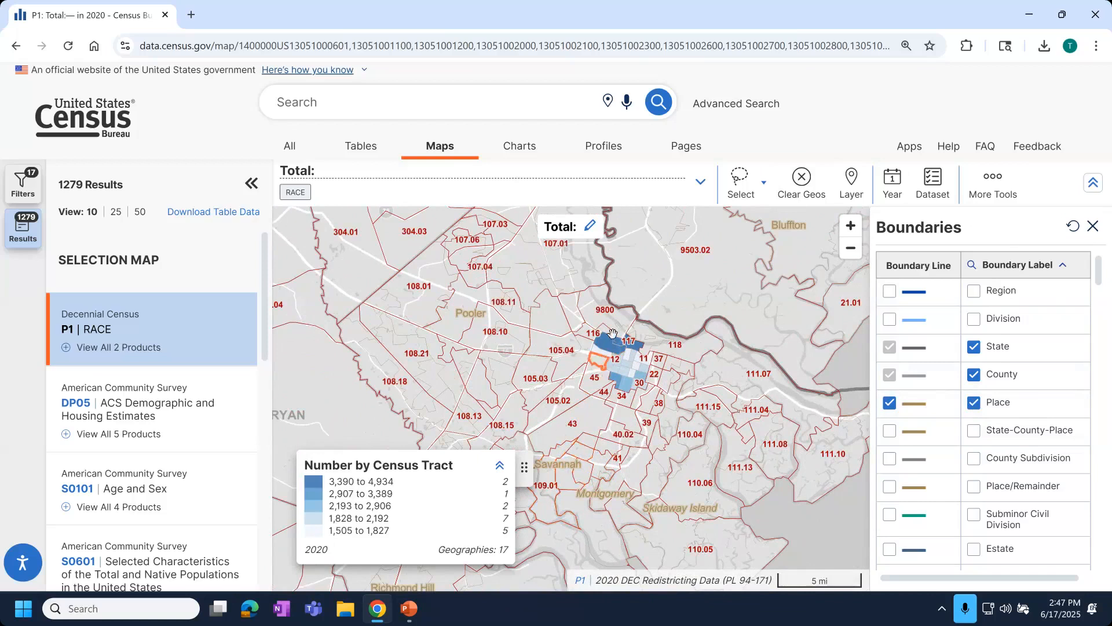
pyautogui.scroll(5, 613, 333)
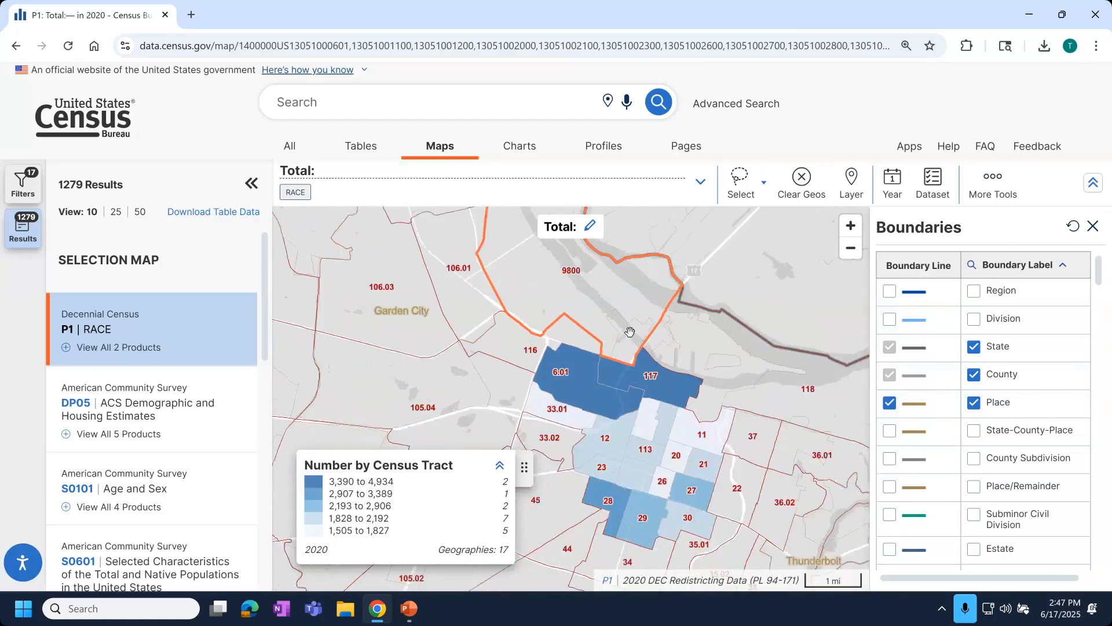
pyautogui.scroll(2, 630, 332)
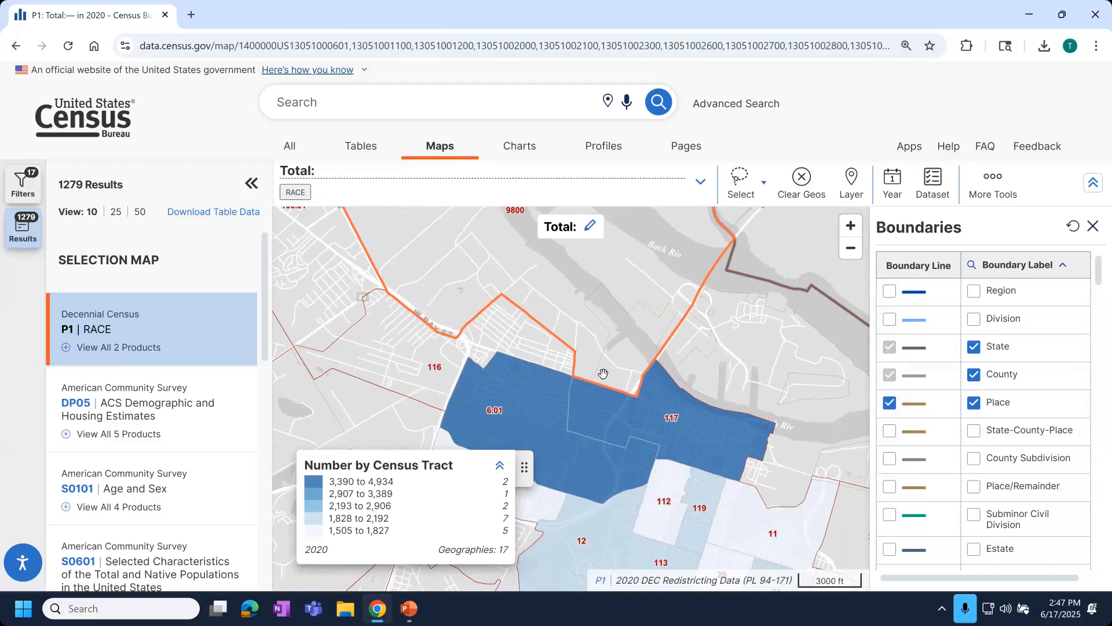
pyautogui.scroll(-2, 603, 374)
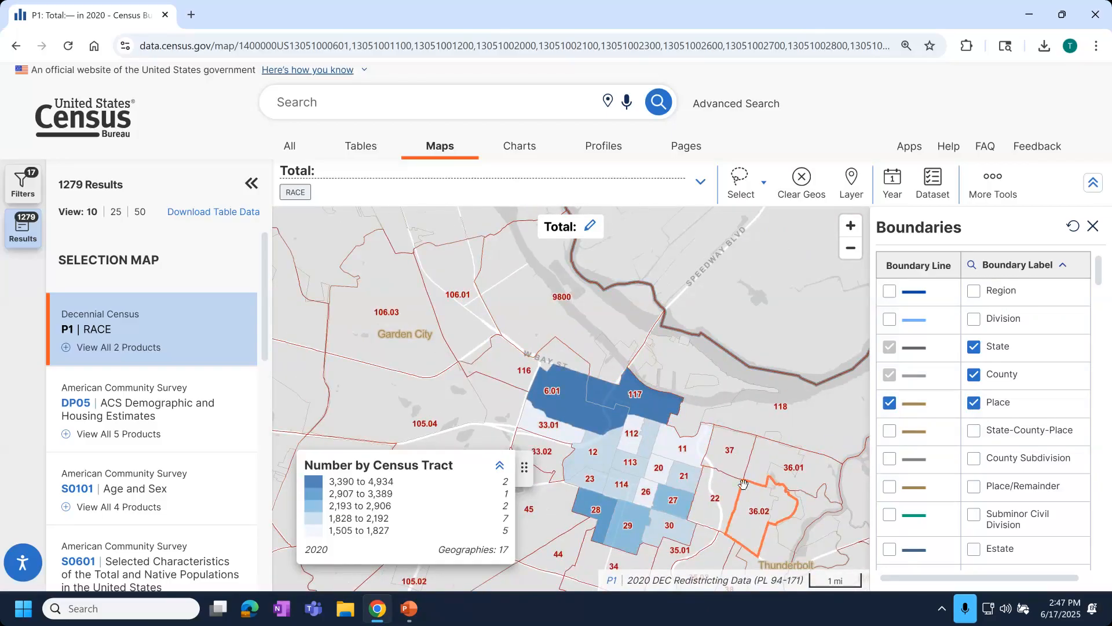
# - Use the Identify tool to list the geographies that contain a point in census tract 33.01
pyautogui.click(993, 183)
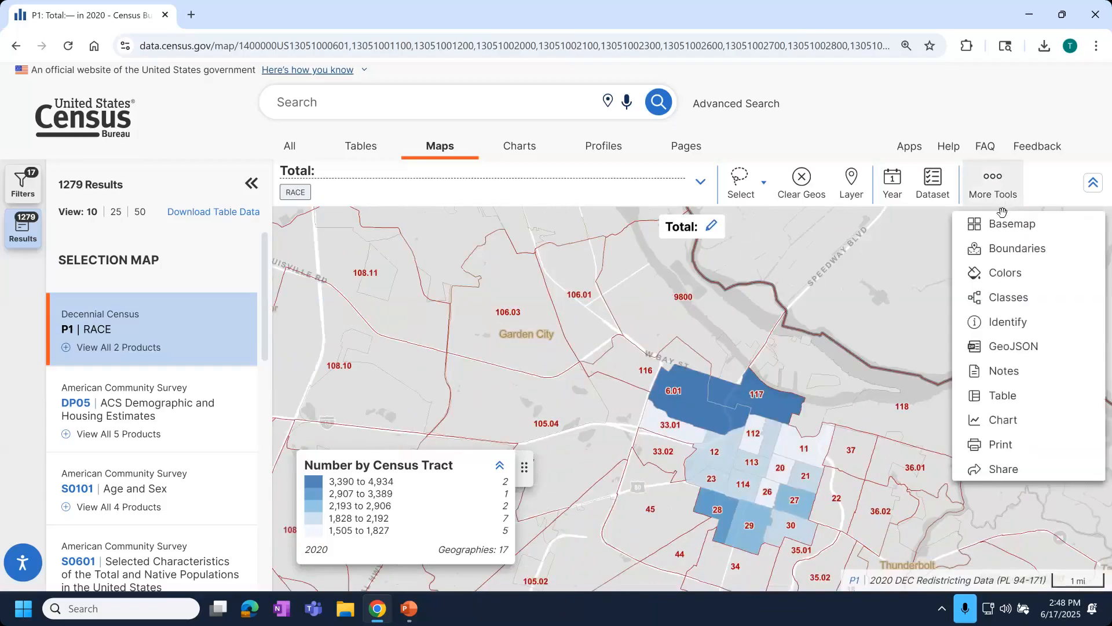
pyautogui.click(976, 323)
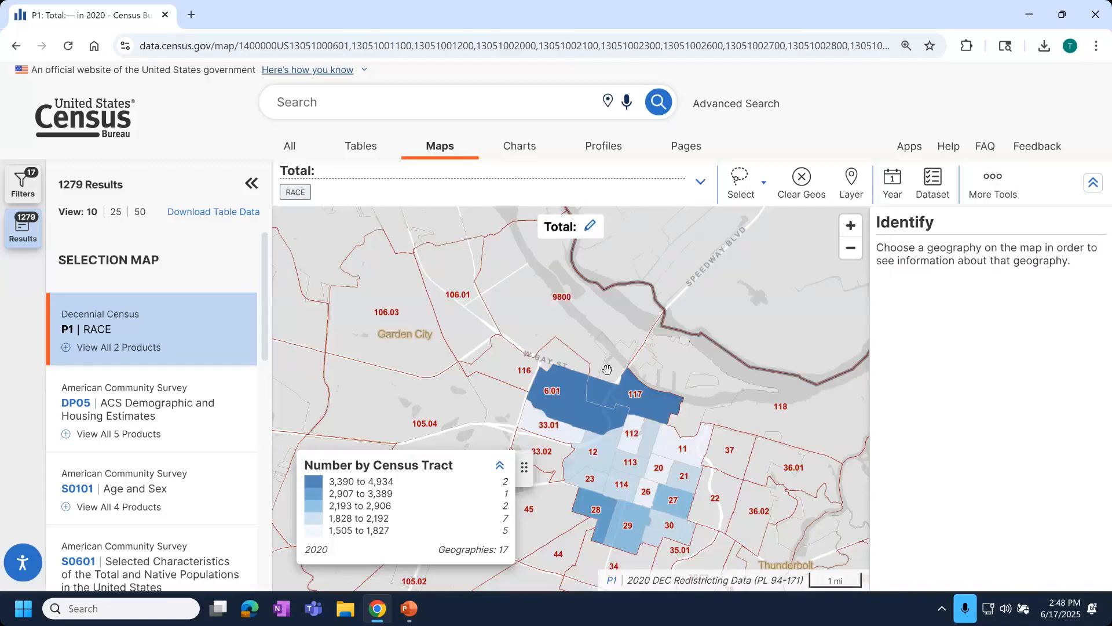
pyautogui.click(530, 418)
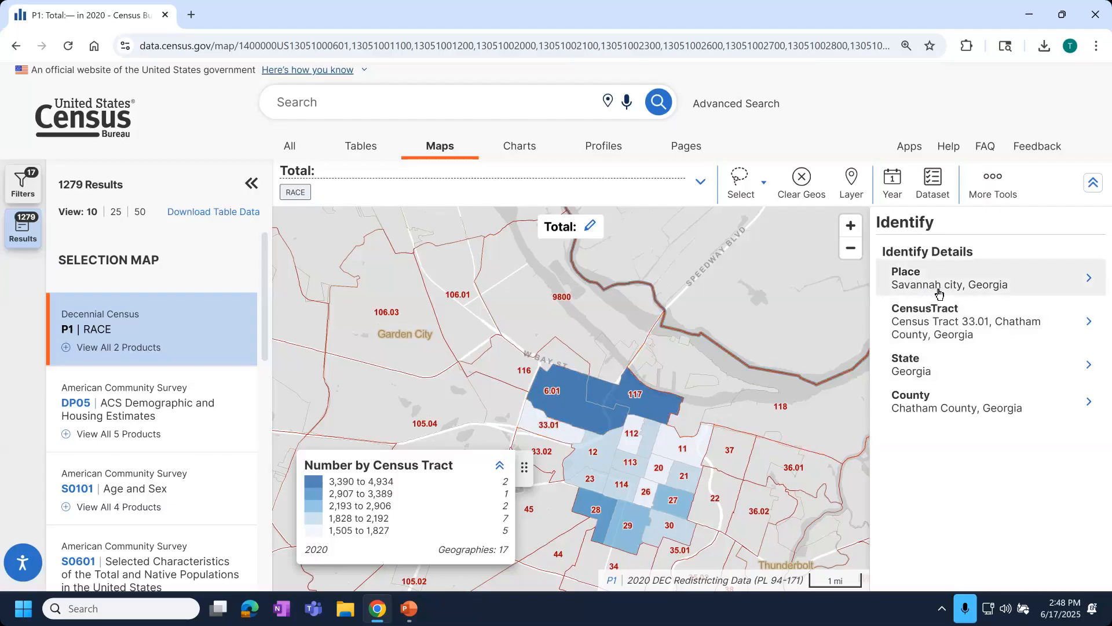
# - Identify the geographies at several points north of the selected tracts, including different parts of census tract 9800
pyautogui.click(500, 365)
pyautogui.click(515, 282)
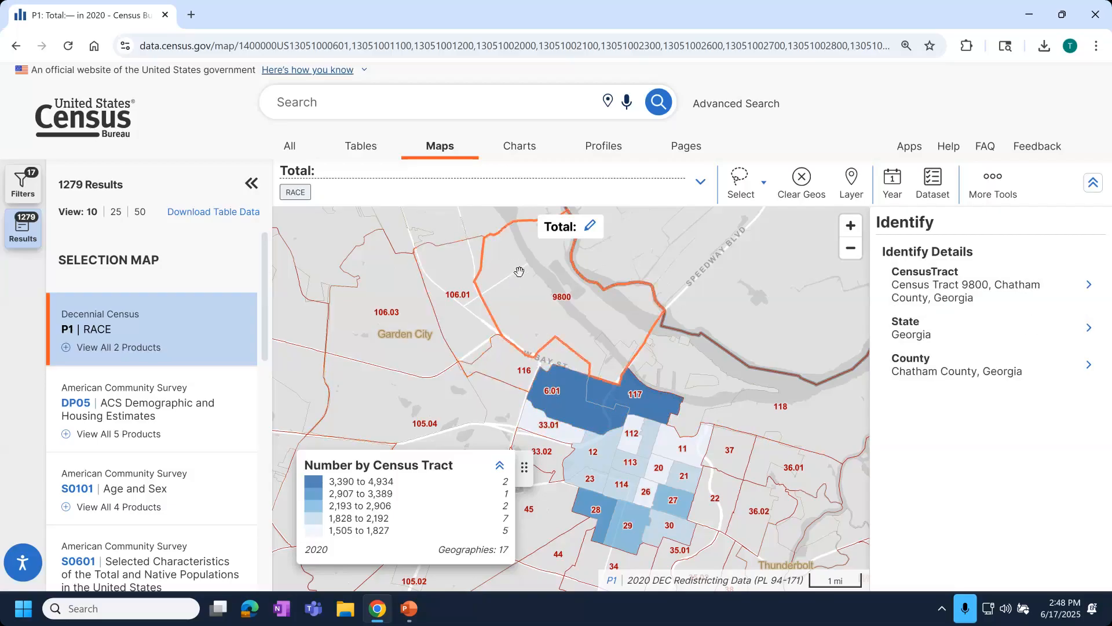
pyautogui.click(614, 357)
pyautogui.click(573, 330)
pyautogui.click(618, 354)
pyautogui.click(609, 322)
pyautogui.click(620, 351)
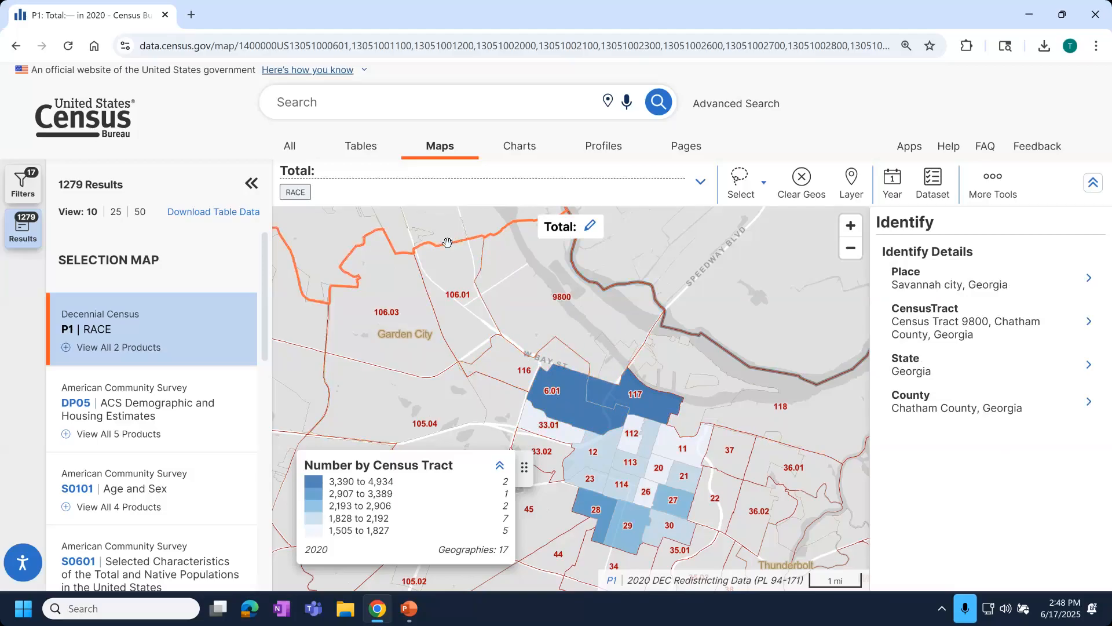
# - Leave the Identify tool, switch to the tables for the selected tracts and open DP05, ACS Demographic and Housing Estimates
pyautogui.click(1011, 181)
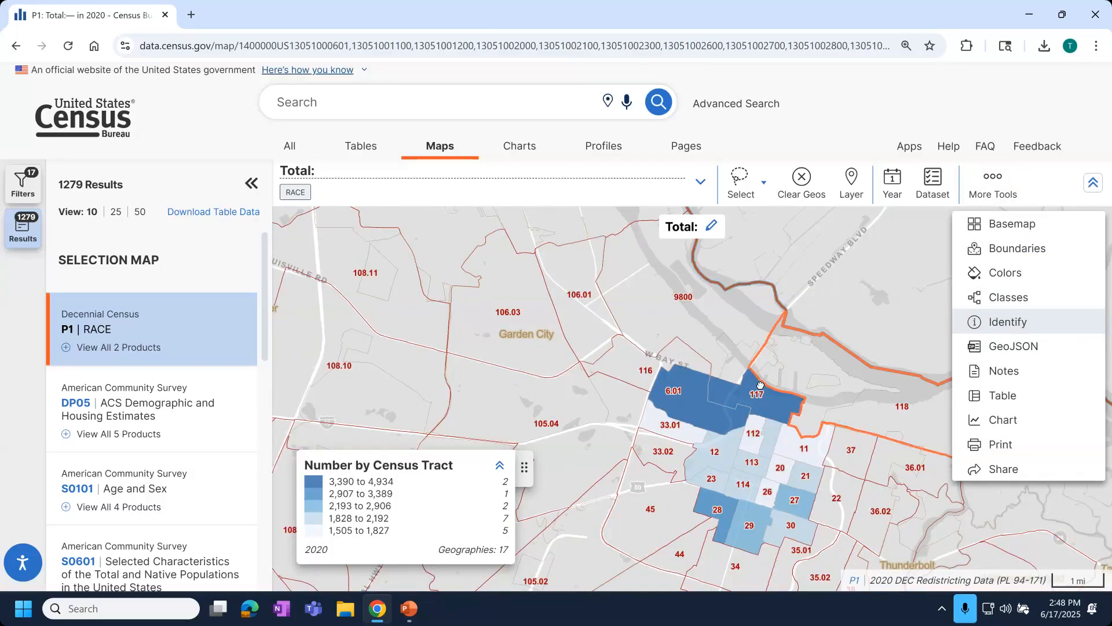
pyautogui.moveTo(761, 385); pyautogui.dragTo(650, 306)
pyautogui.click(369, 154)
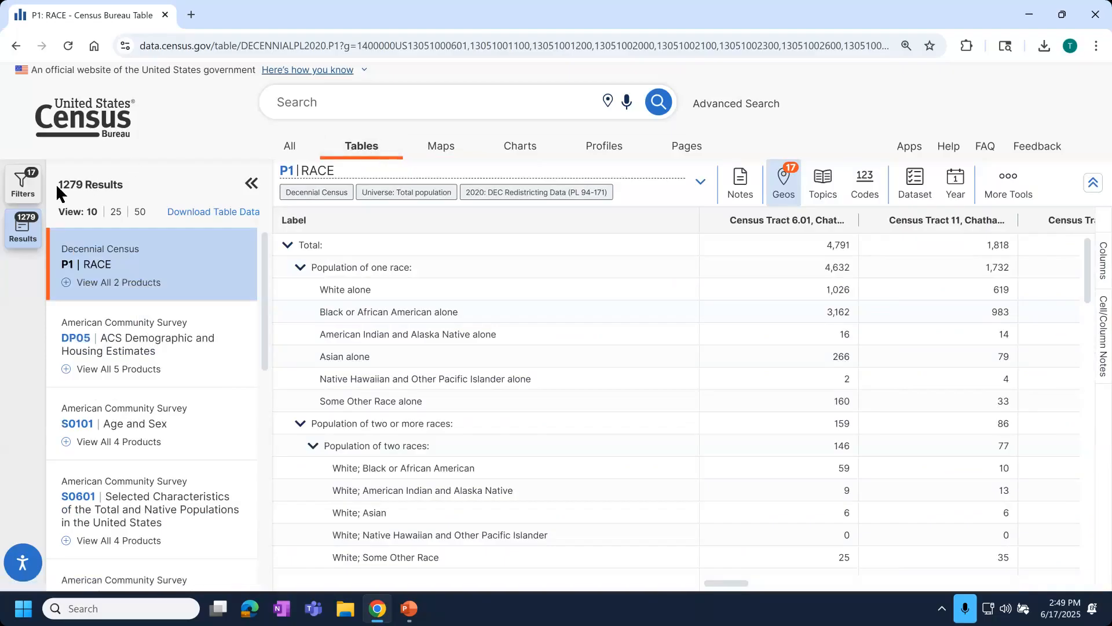
pyautogui.moveTo(56, 183); pyautogui.dragTo(124, 188)
pyautogui.click(141, 350)
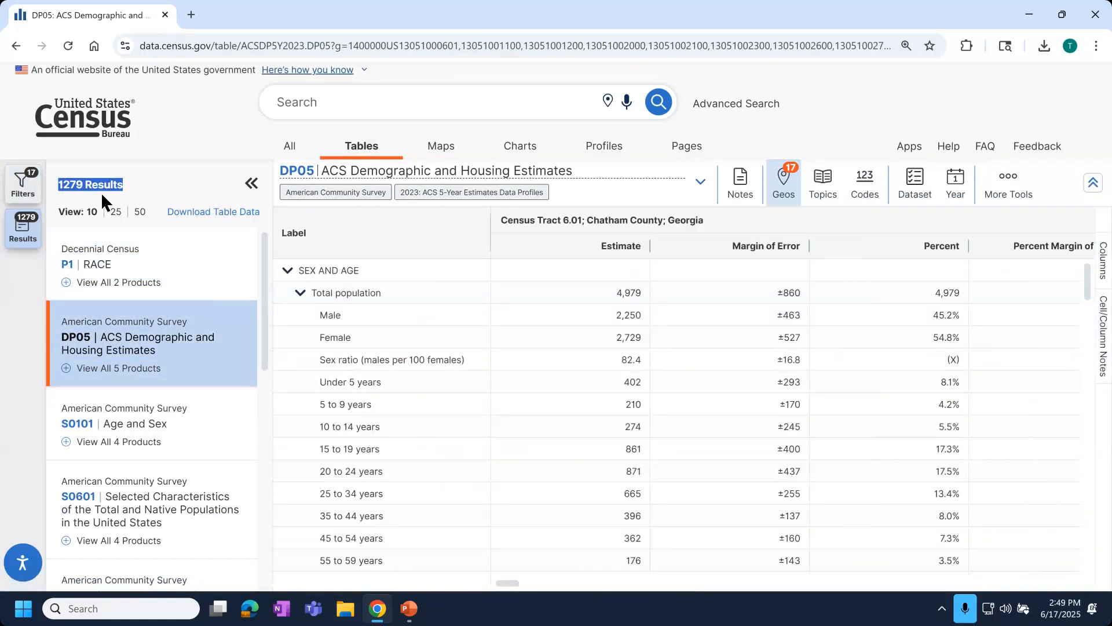
# - Filter the tables by the Education topic and hide the filter list
pyautogui.click(33, 192)
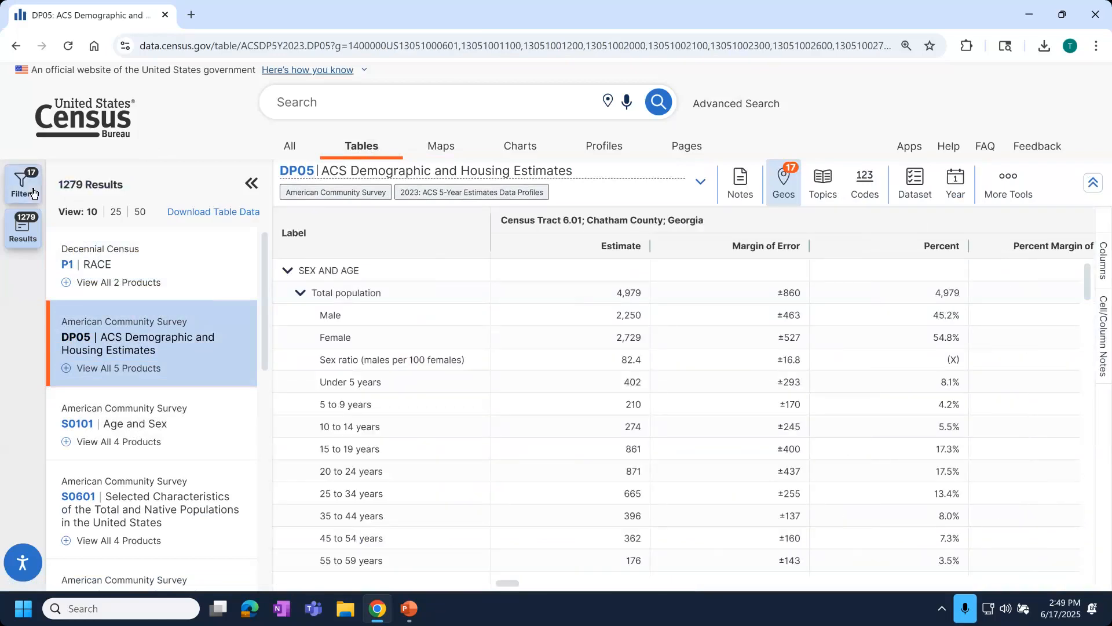
pyautogui.scroll(-5, 116, 475)
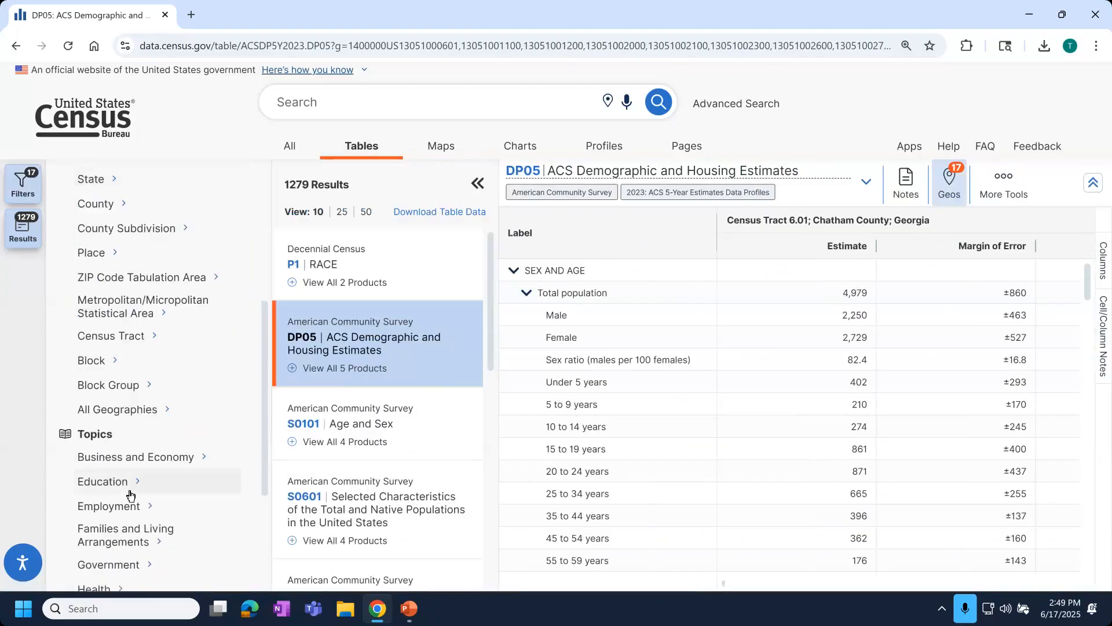
pyautogui.click(130, 493)
pyautogui.click(326, 280)
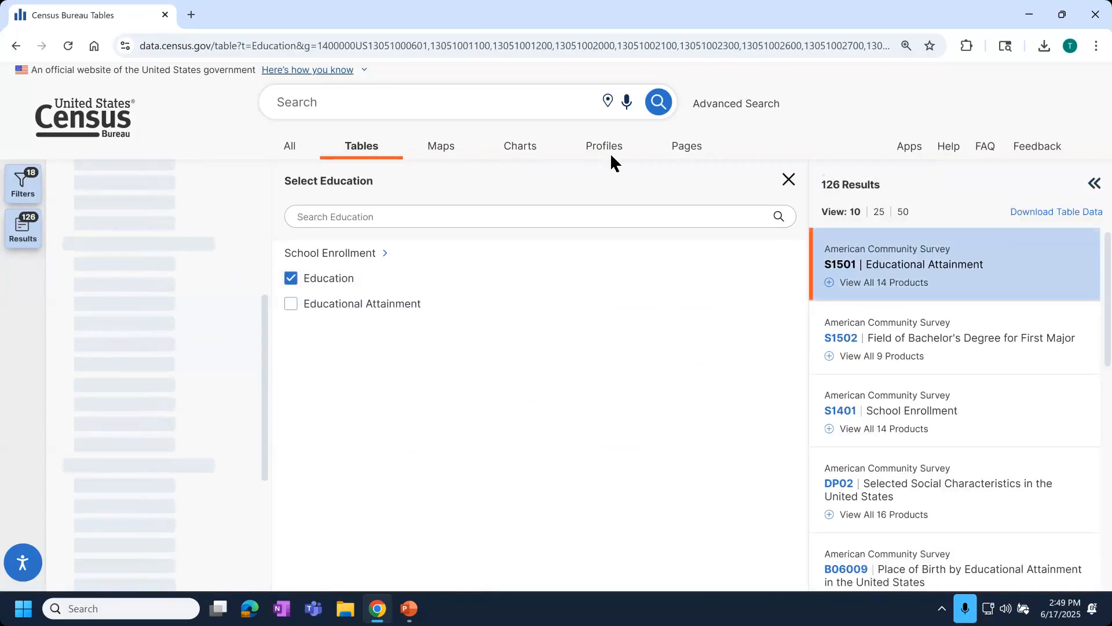
pyautogui.click(789, 179)
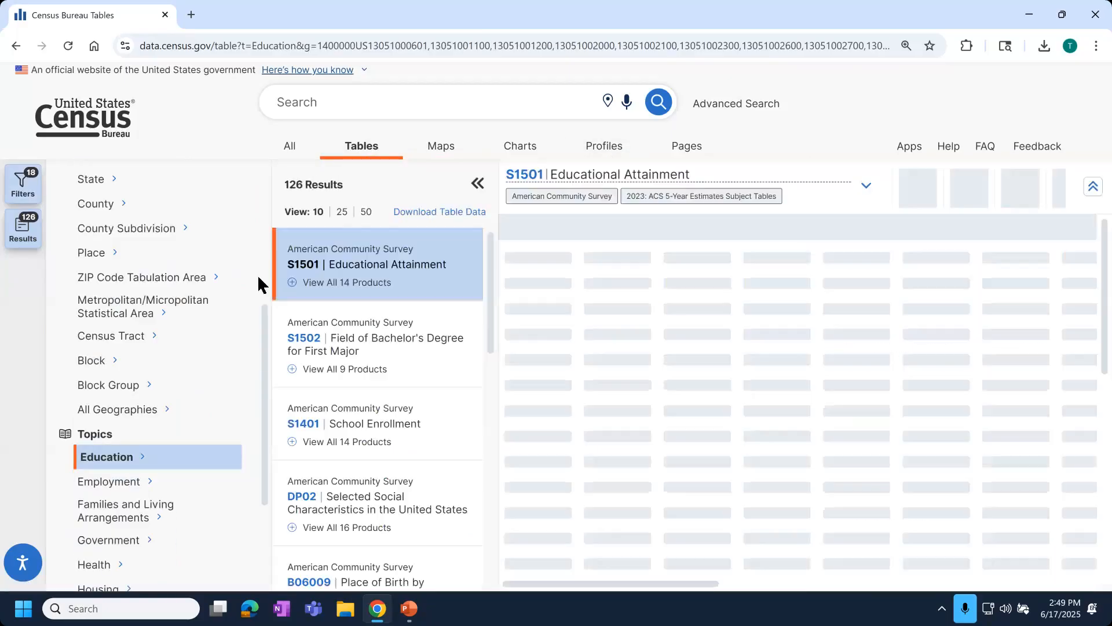
pyautogui.scroll(5, 257, 274)
pyautogui.click(229, 180)
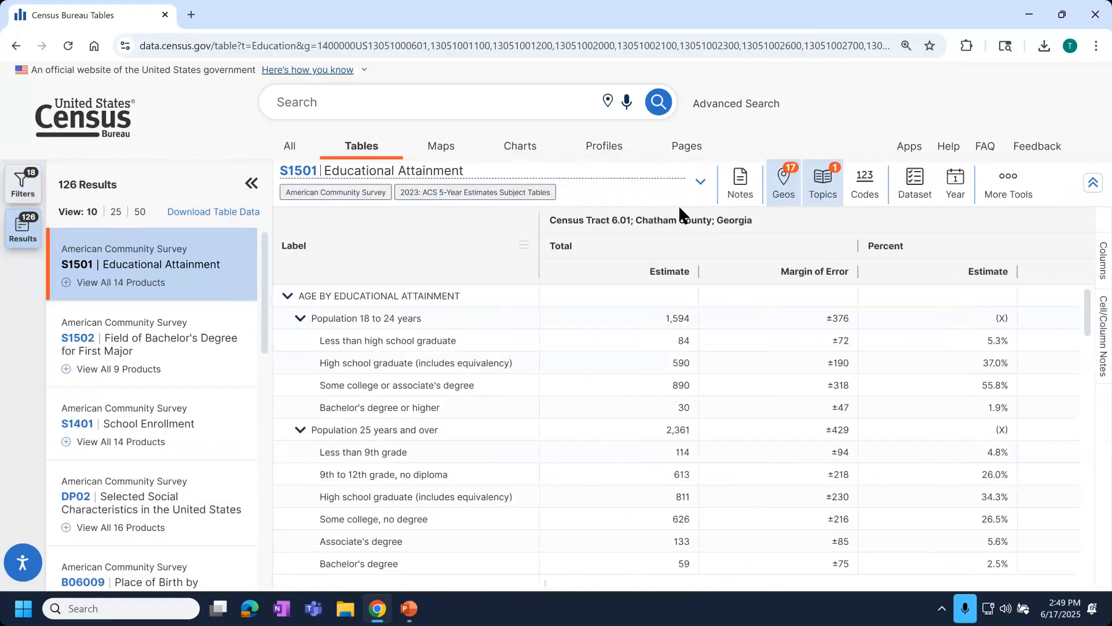
# - Look across the columns of the S1501 Educational Attainment table along the Population 18 to 24 years row
pyautogui.click(608, 318)
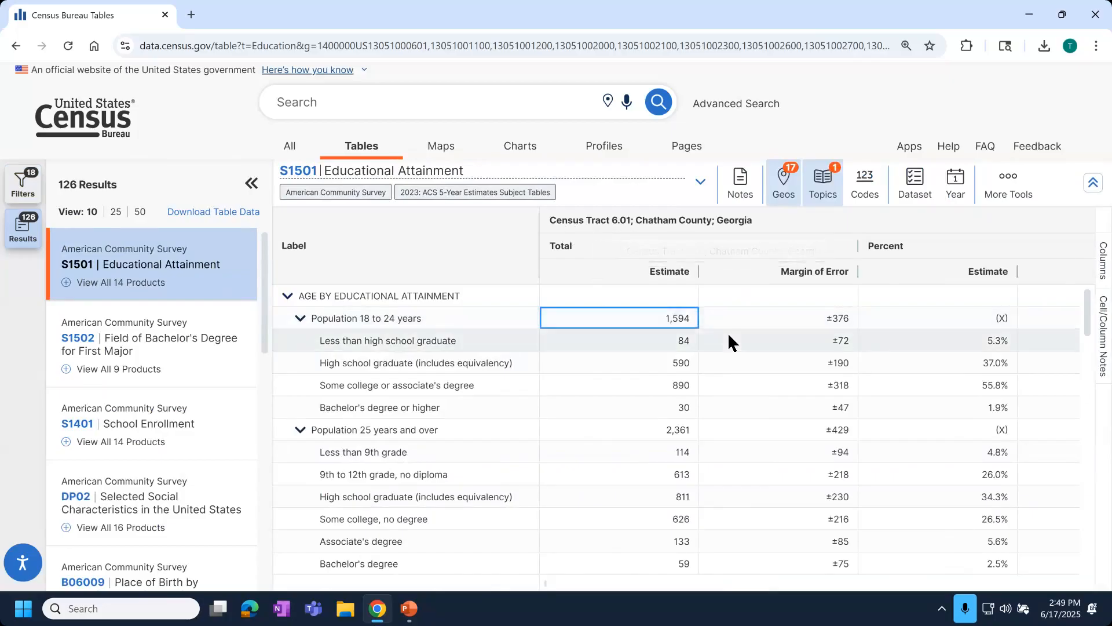
pyautogui.press('Right')
pyautogui.press('Right')
pyautogui.press('Right')
pyautogui.press('Right')
pyautogui.press('Right')
# - Switch to the PowerPoint presentation and show the TIGERweb: Reference Maps slide
pyautogui.click(409, 608)
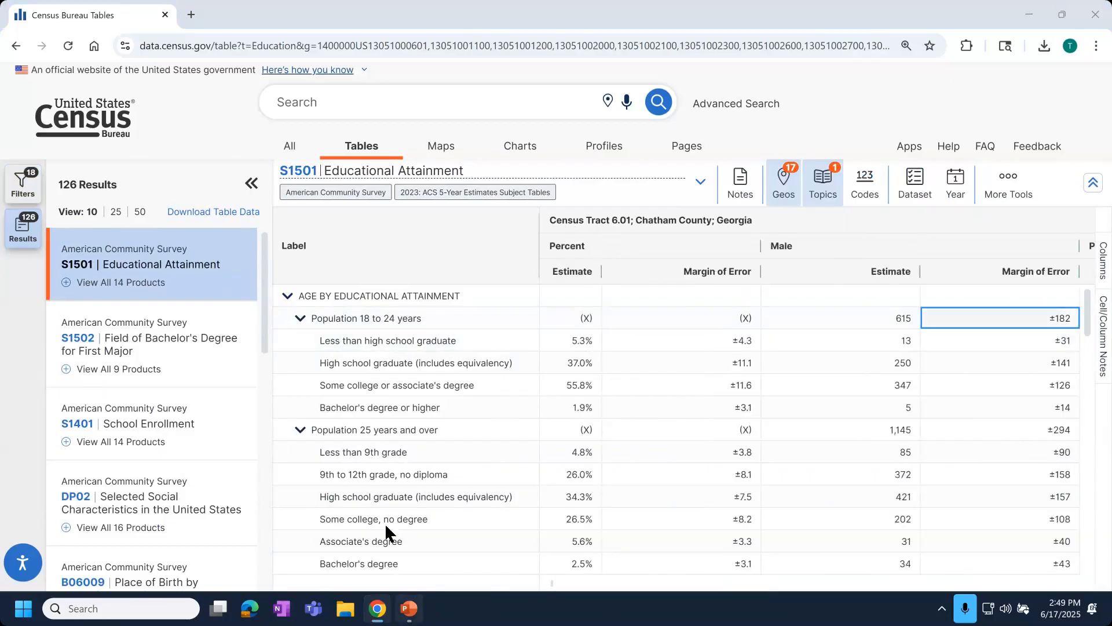
pyautogui.click(96, 101)
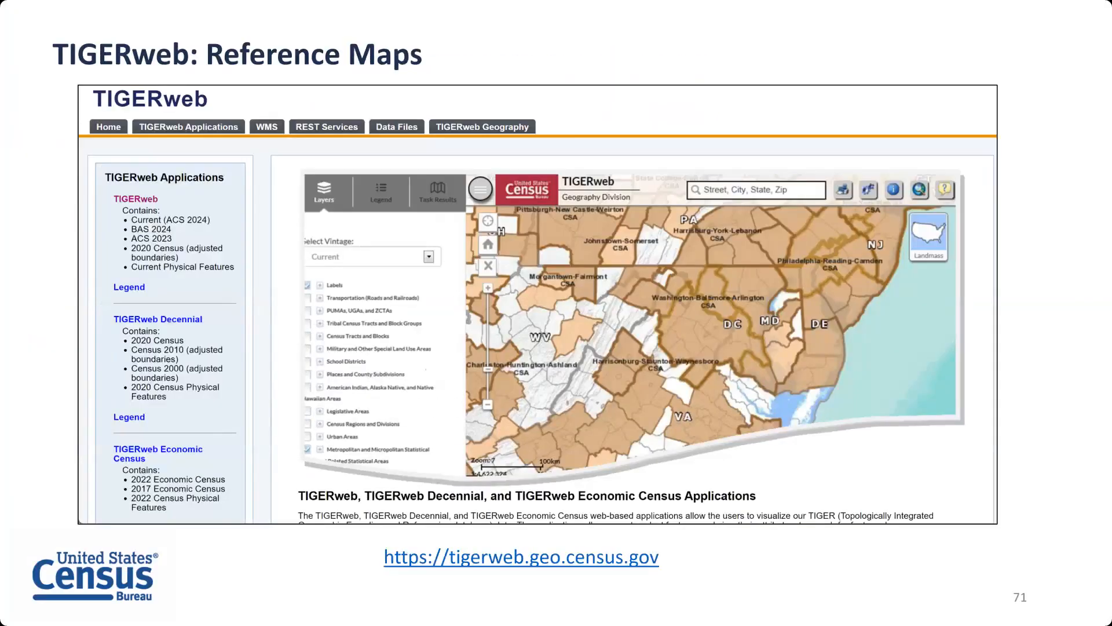